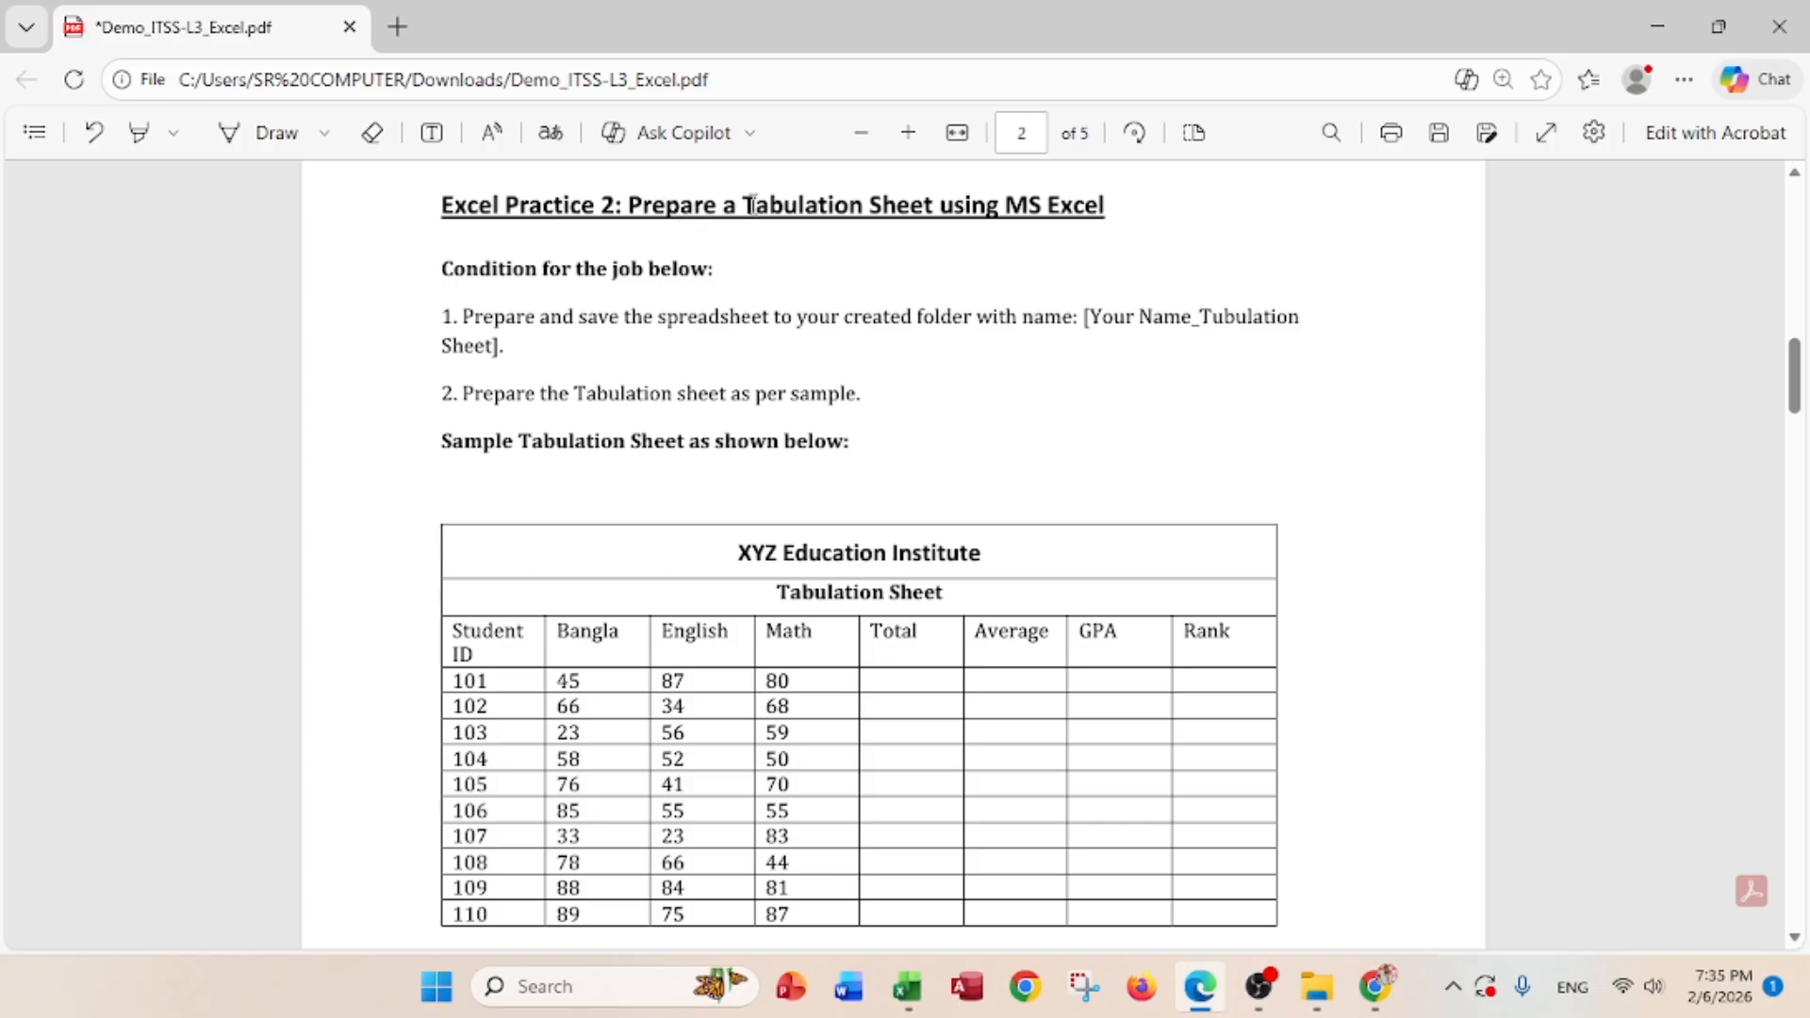
# - Highlight condition 1, about saving the spreadsheet in the created folder, in red on the practice PDF
pyautogui.moveTo(749, 204); pyautogui.dragTo(985, 205)
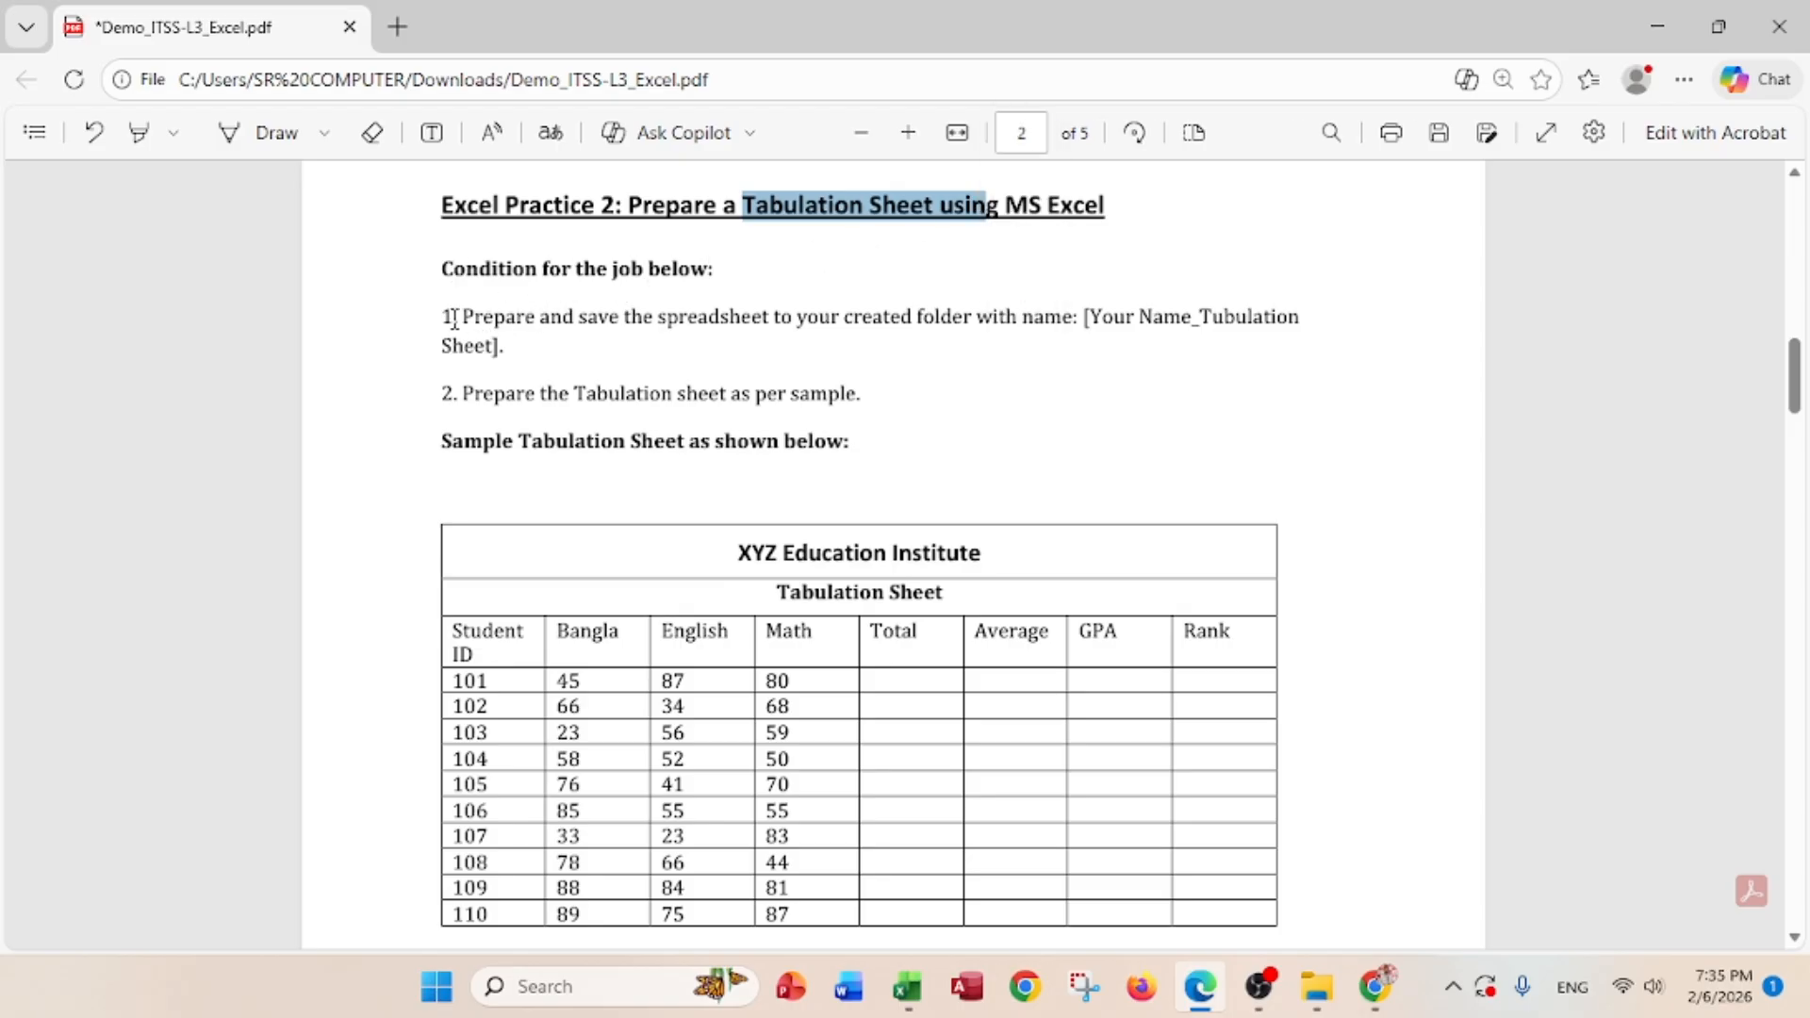
pyautogui.click(177, 137)
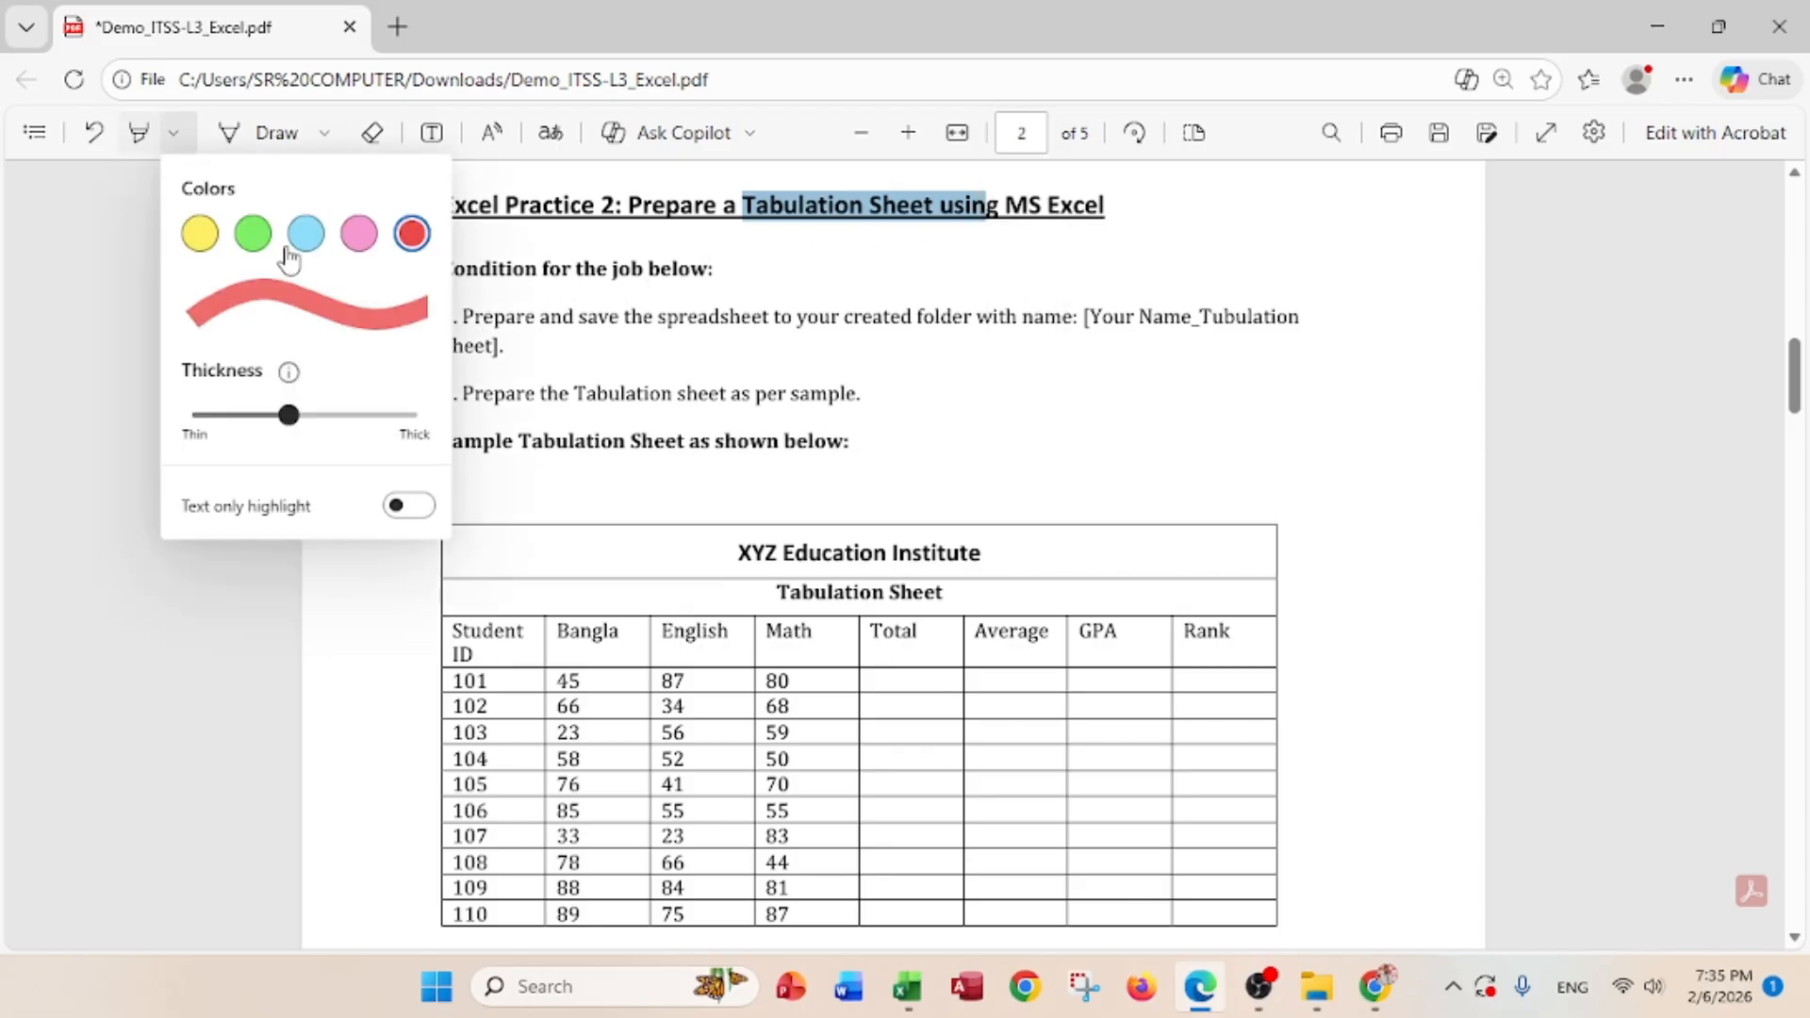
pyautogui.click(410, 235)
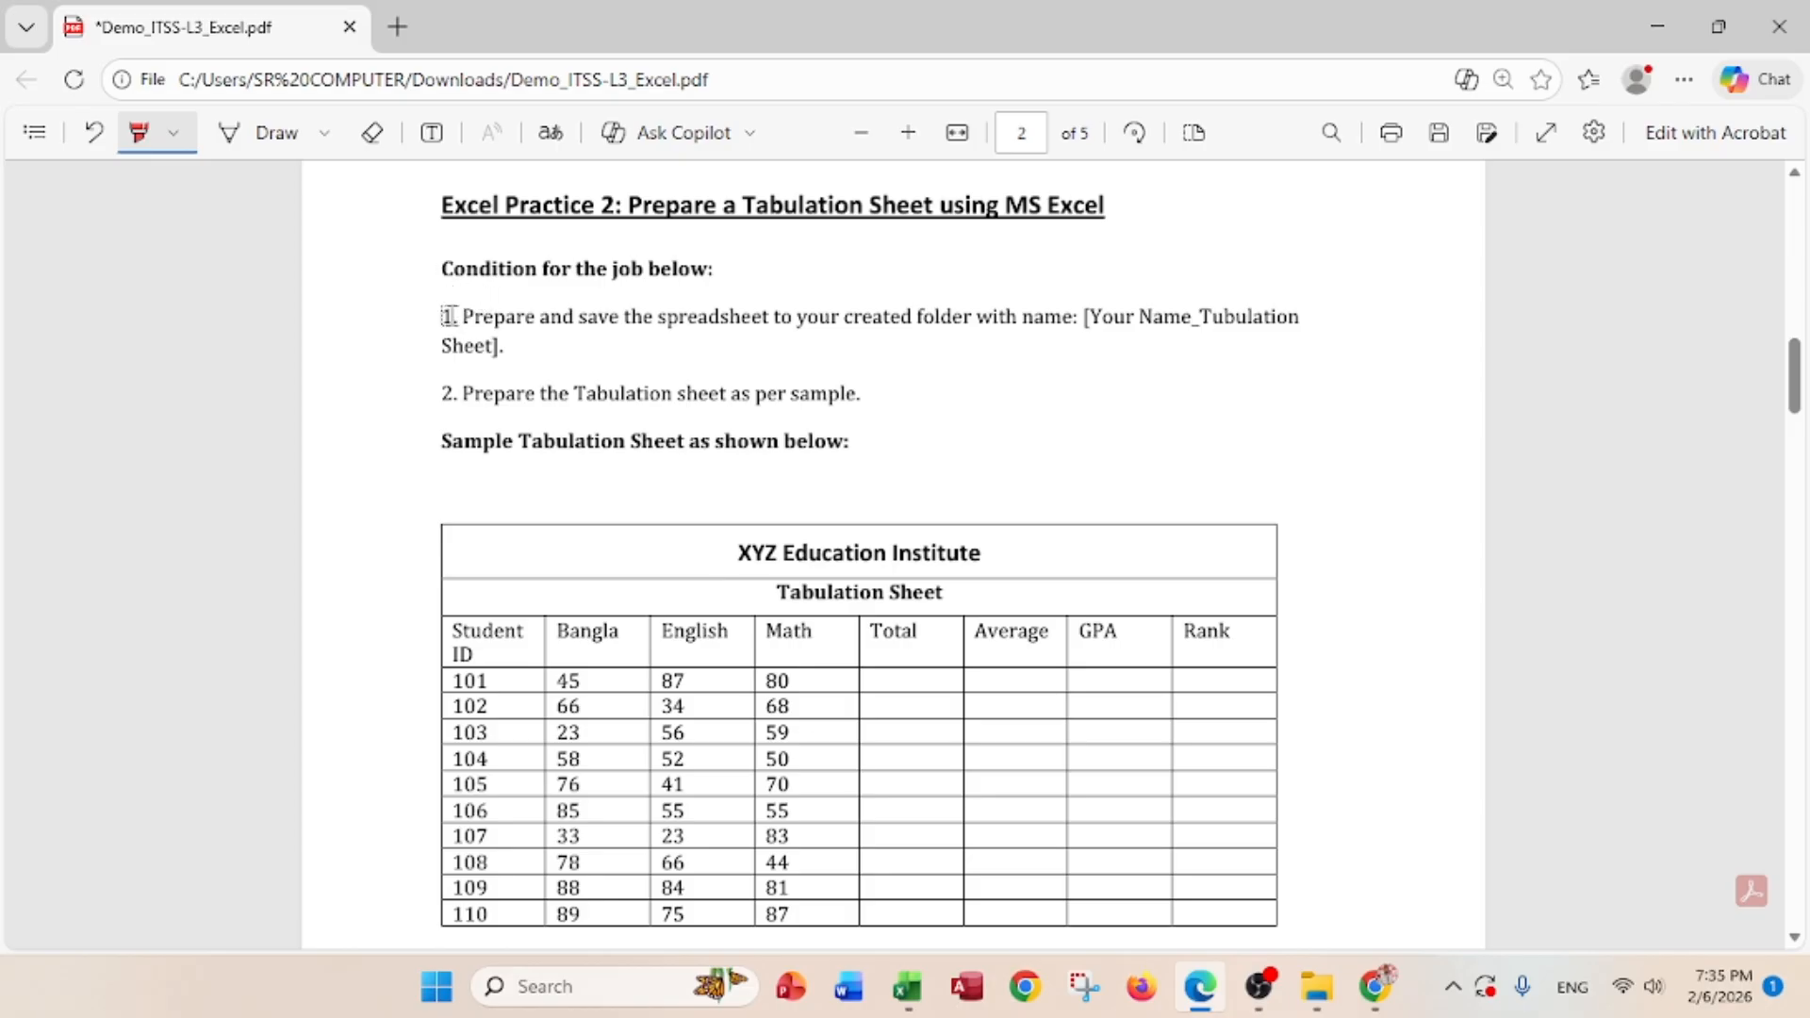
pyautogui.moveTo(449, 316)
pyautogui.mouseDown()
pyautogui.moveTo(1298, 323)
pyautogui.moveTo(1179, 343)
pyautogui.moveTo(509, 330)
pyautogui.moveTo(512, 349)
pyautogui.mouseUp()
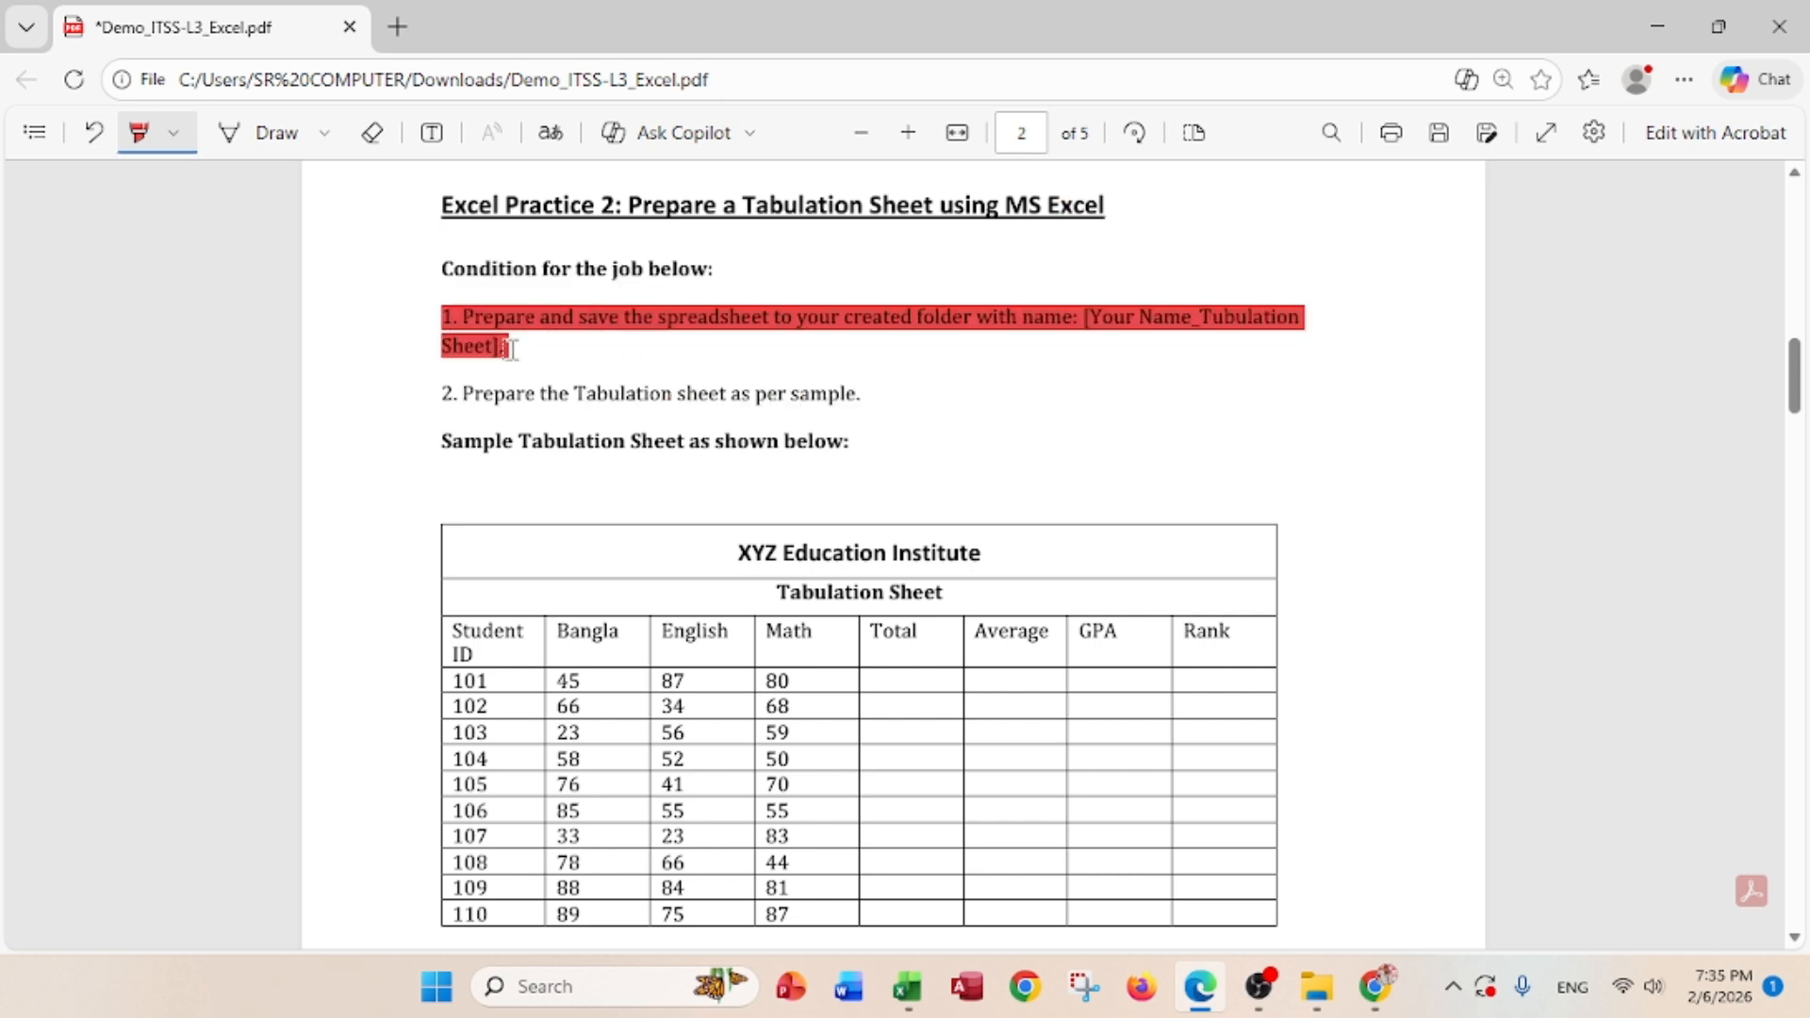
# - Minimize the PDF and Book1 windows and move the existing folder bearing the person's first name to the Recycle Bin
pyautogui.click(1655, 20)
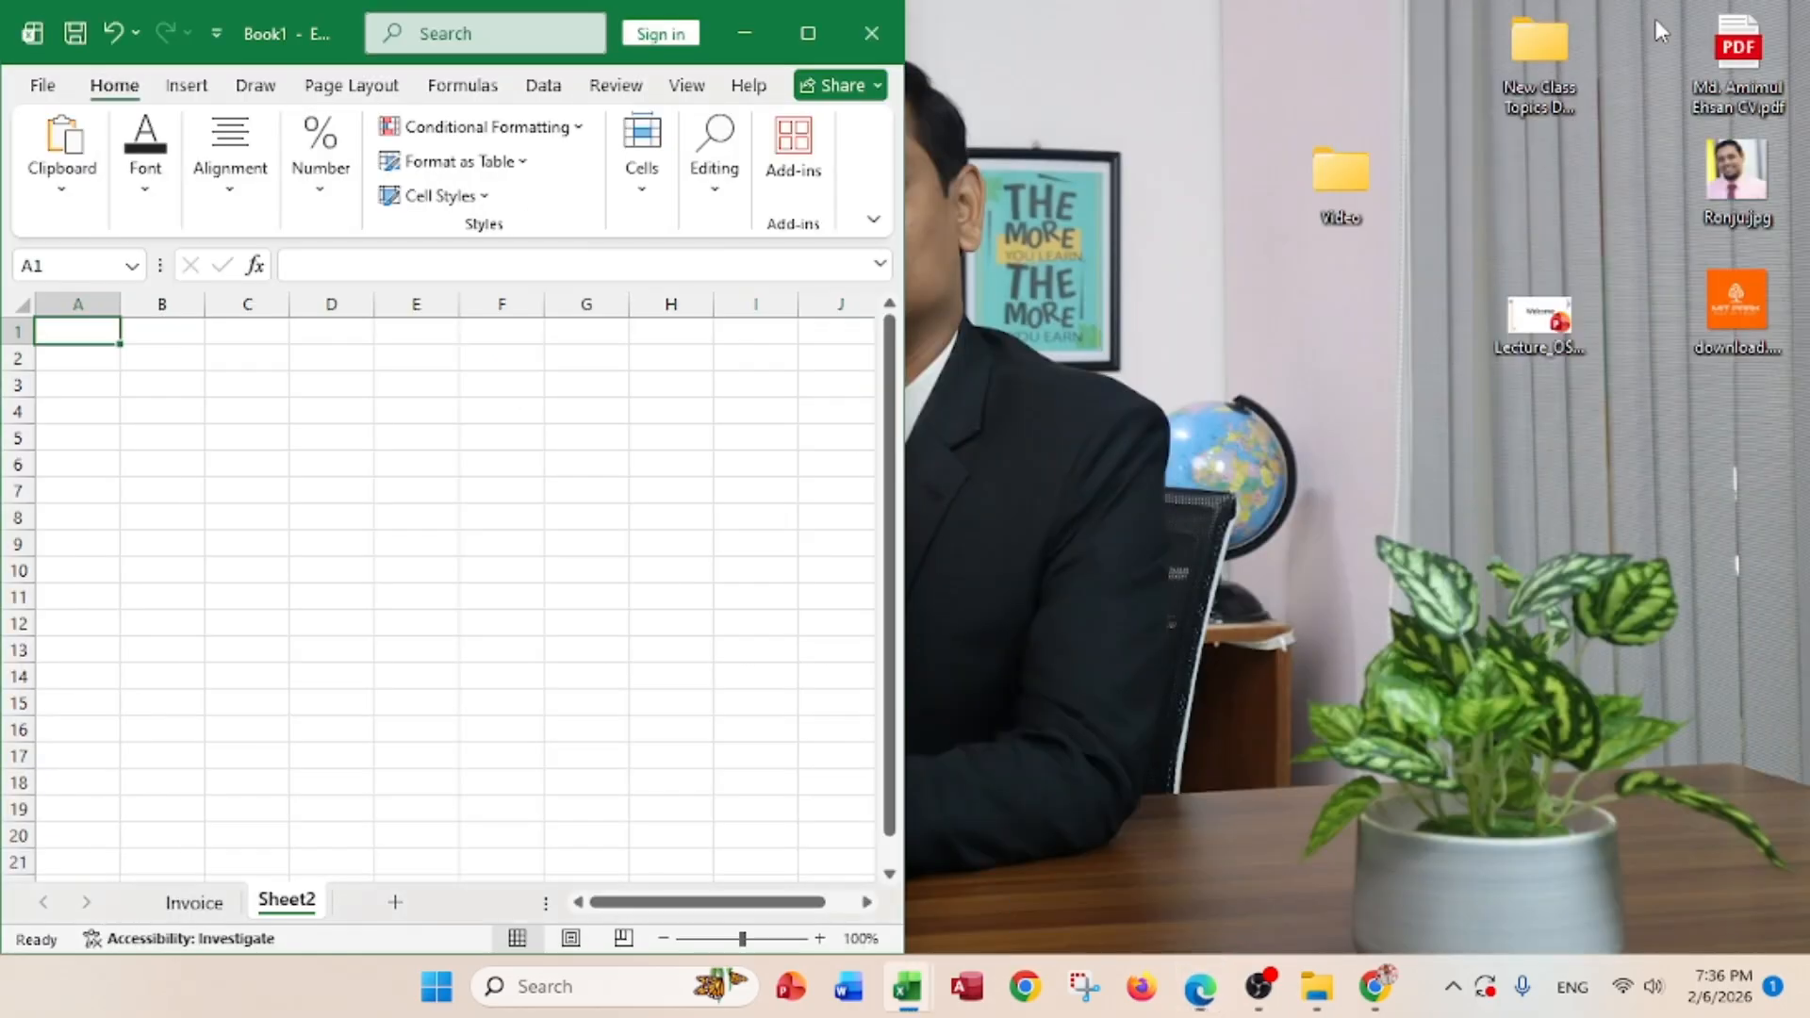
pyautogui.click(744, 36)
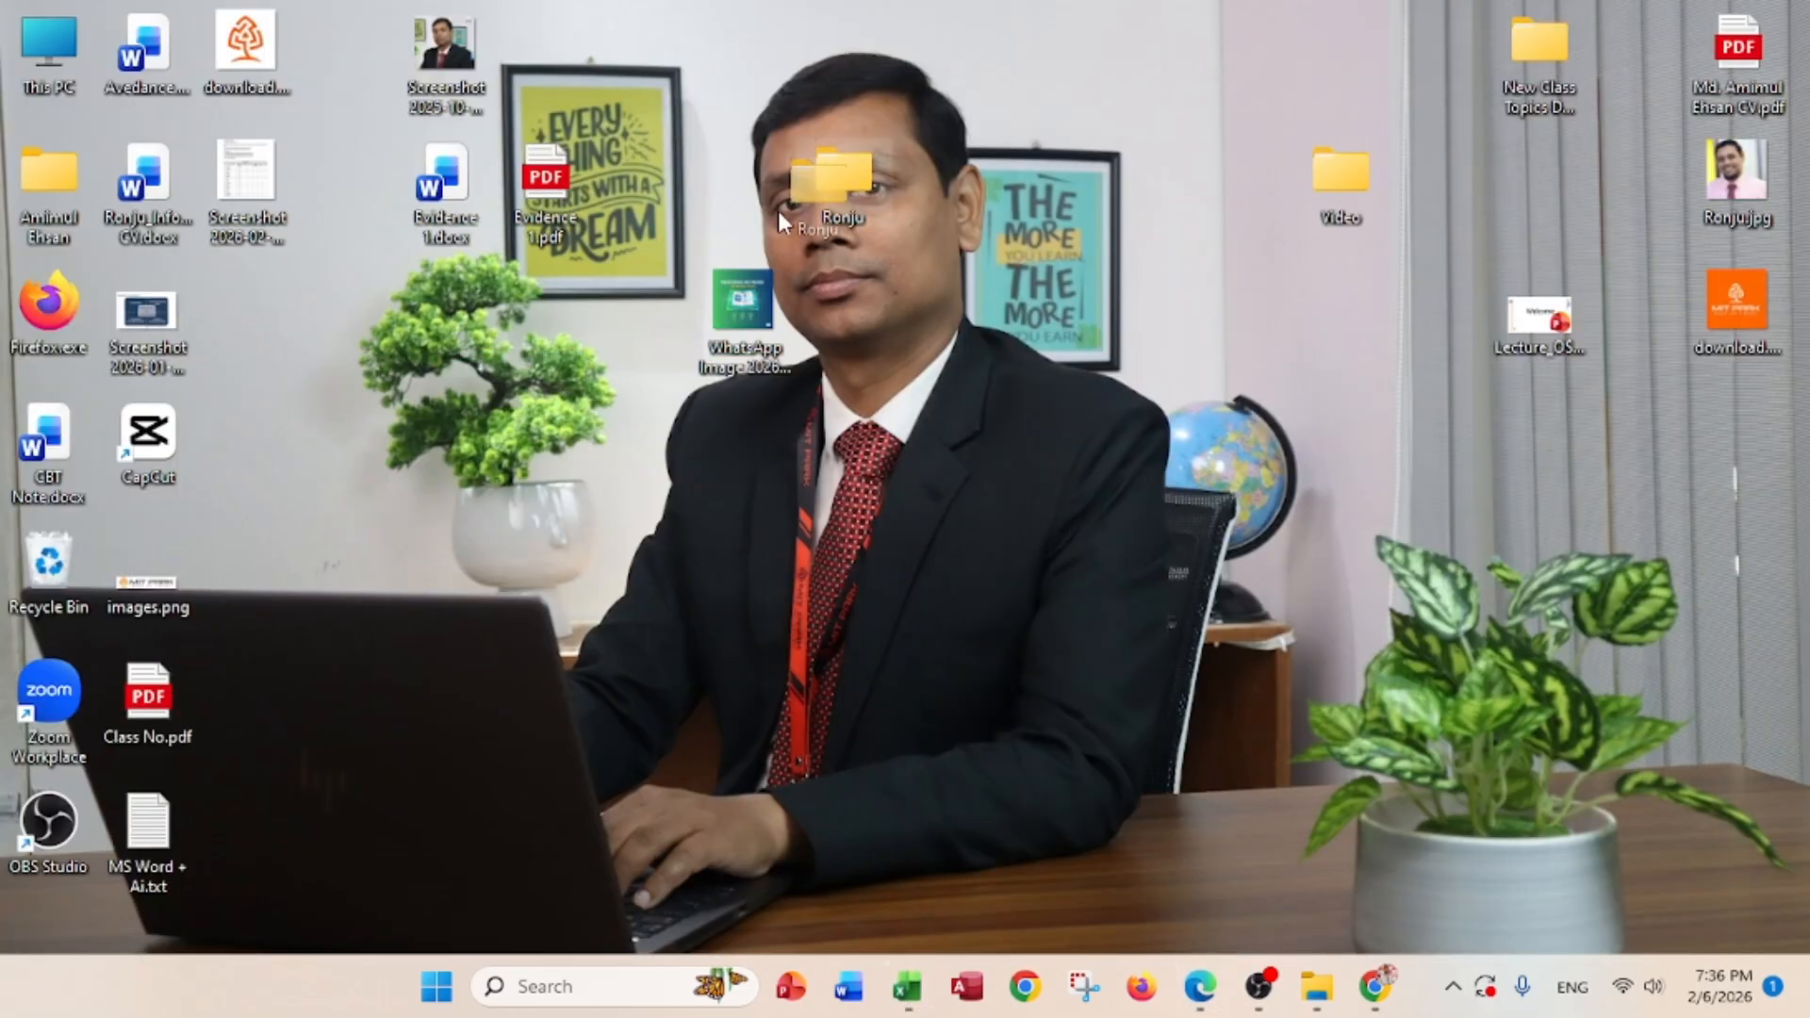
pyautogui.moveTo(777, 211); pyautogui.dragTo(47, 570)
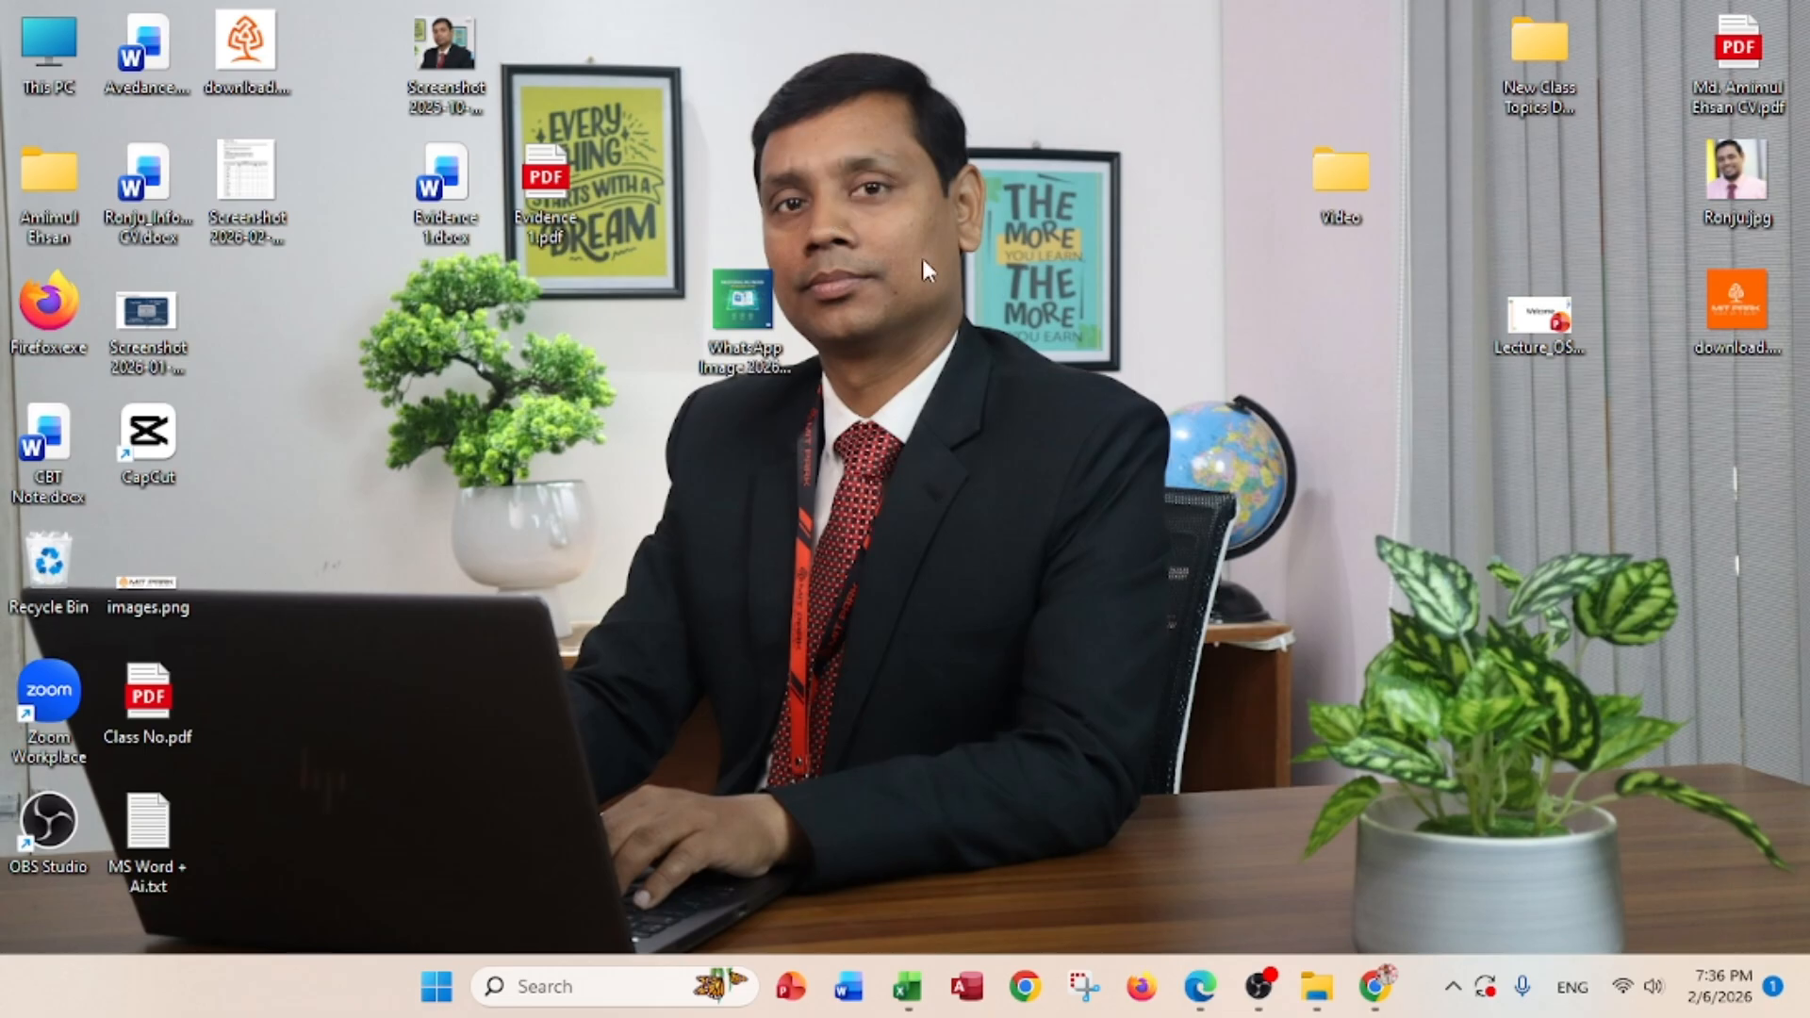
# - Create a new folder on the desktop and name it with the person's first name
pyautogui.rightClick(898, 149)
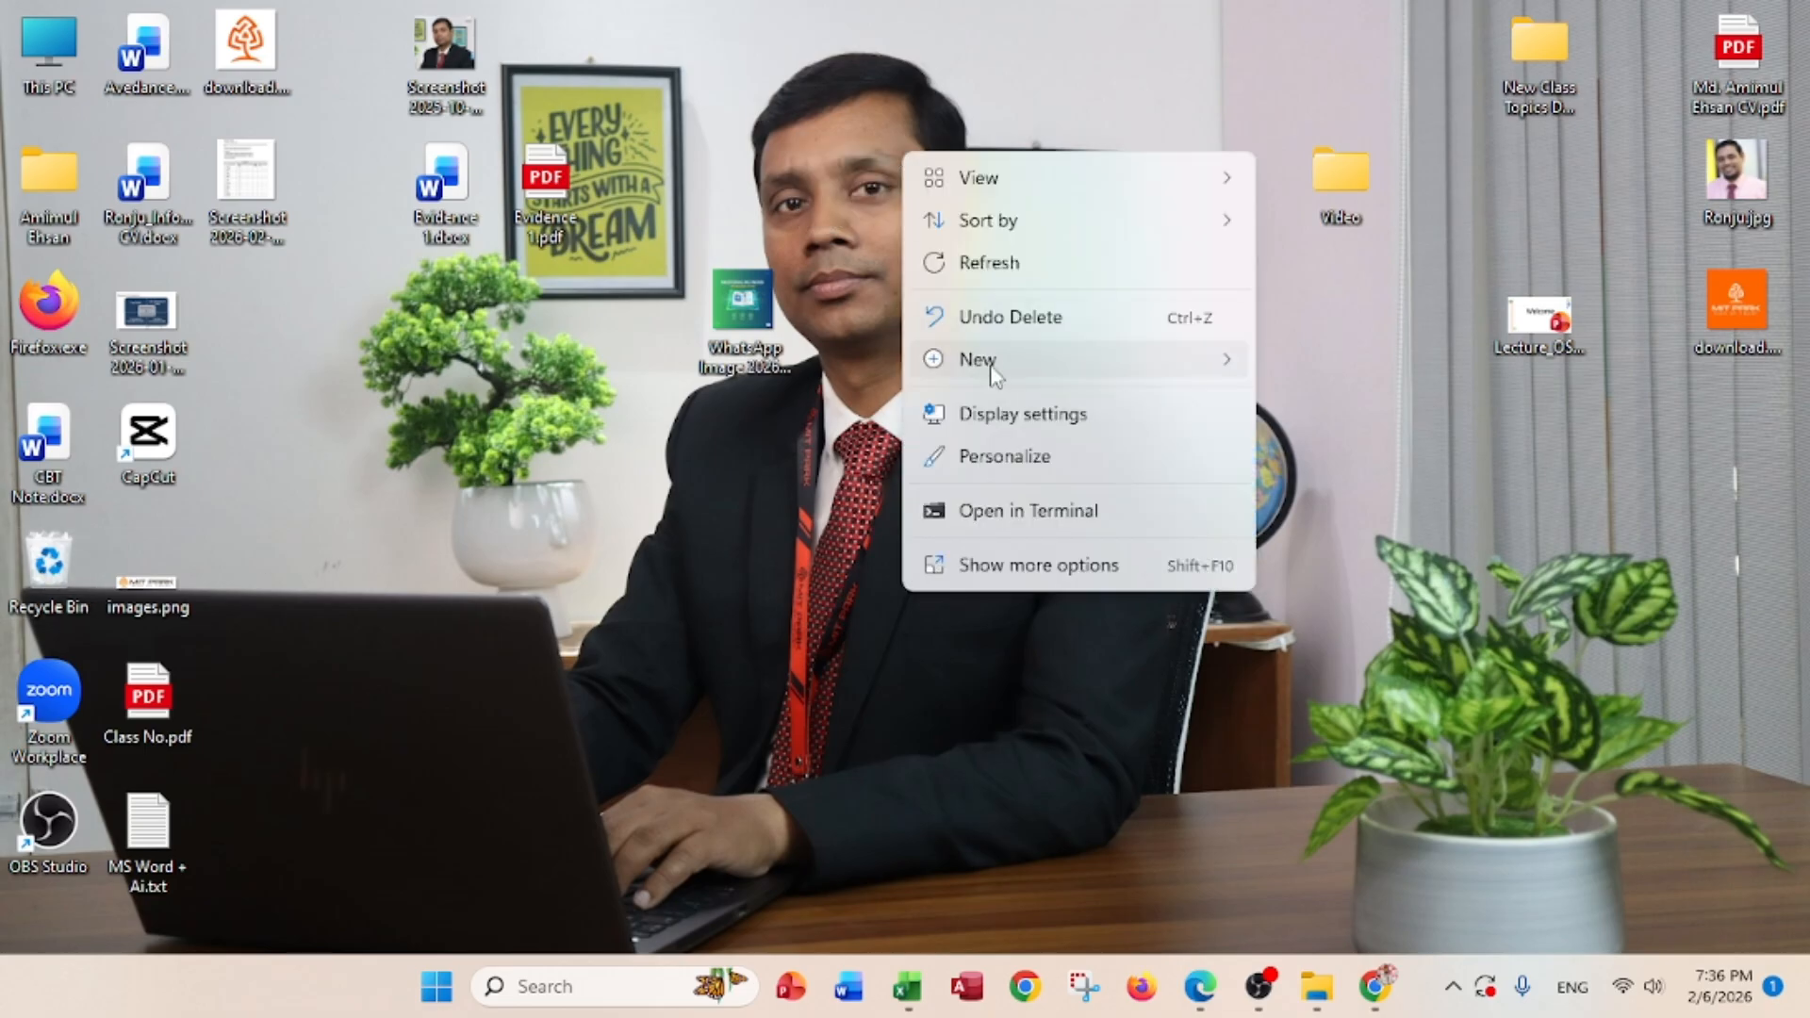
pyautogui.moveTo(994, 366)
pyautogui.click(1321, 359)
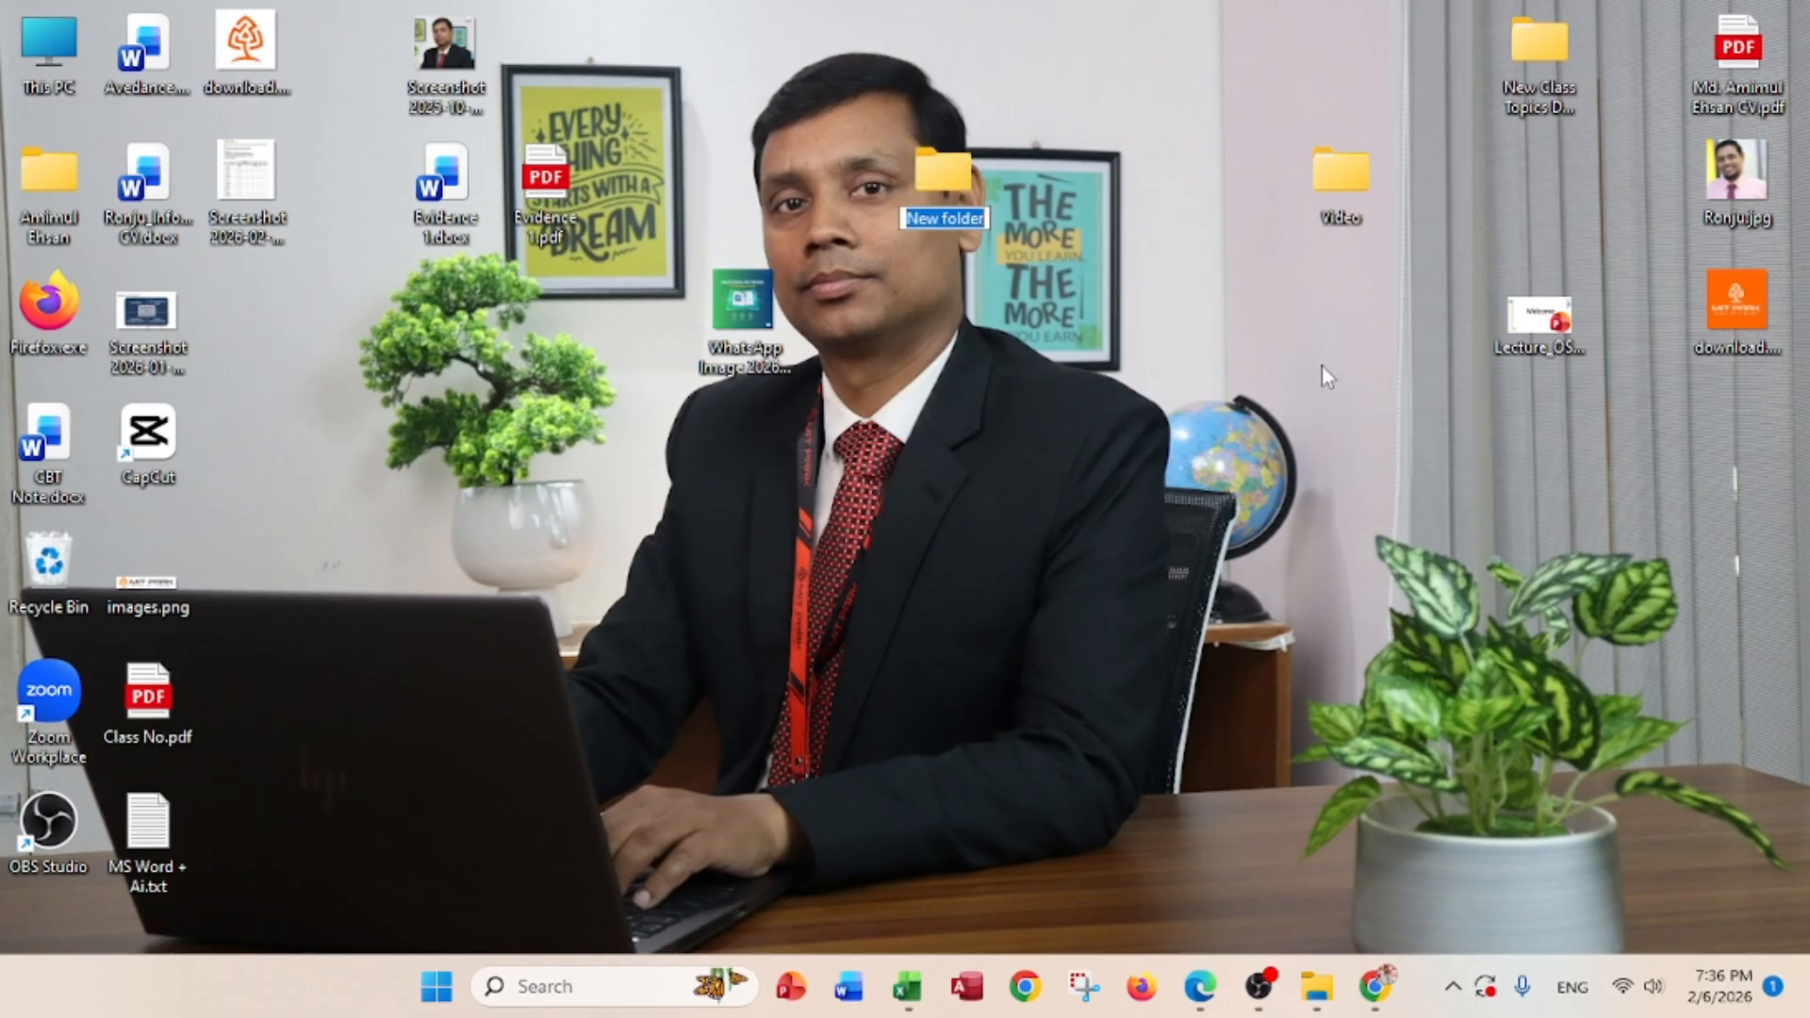
pyautogui.write('Ronju')
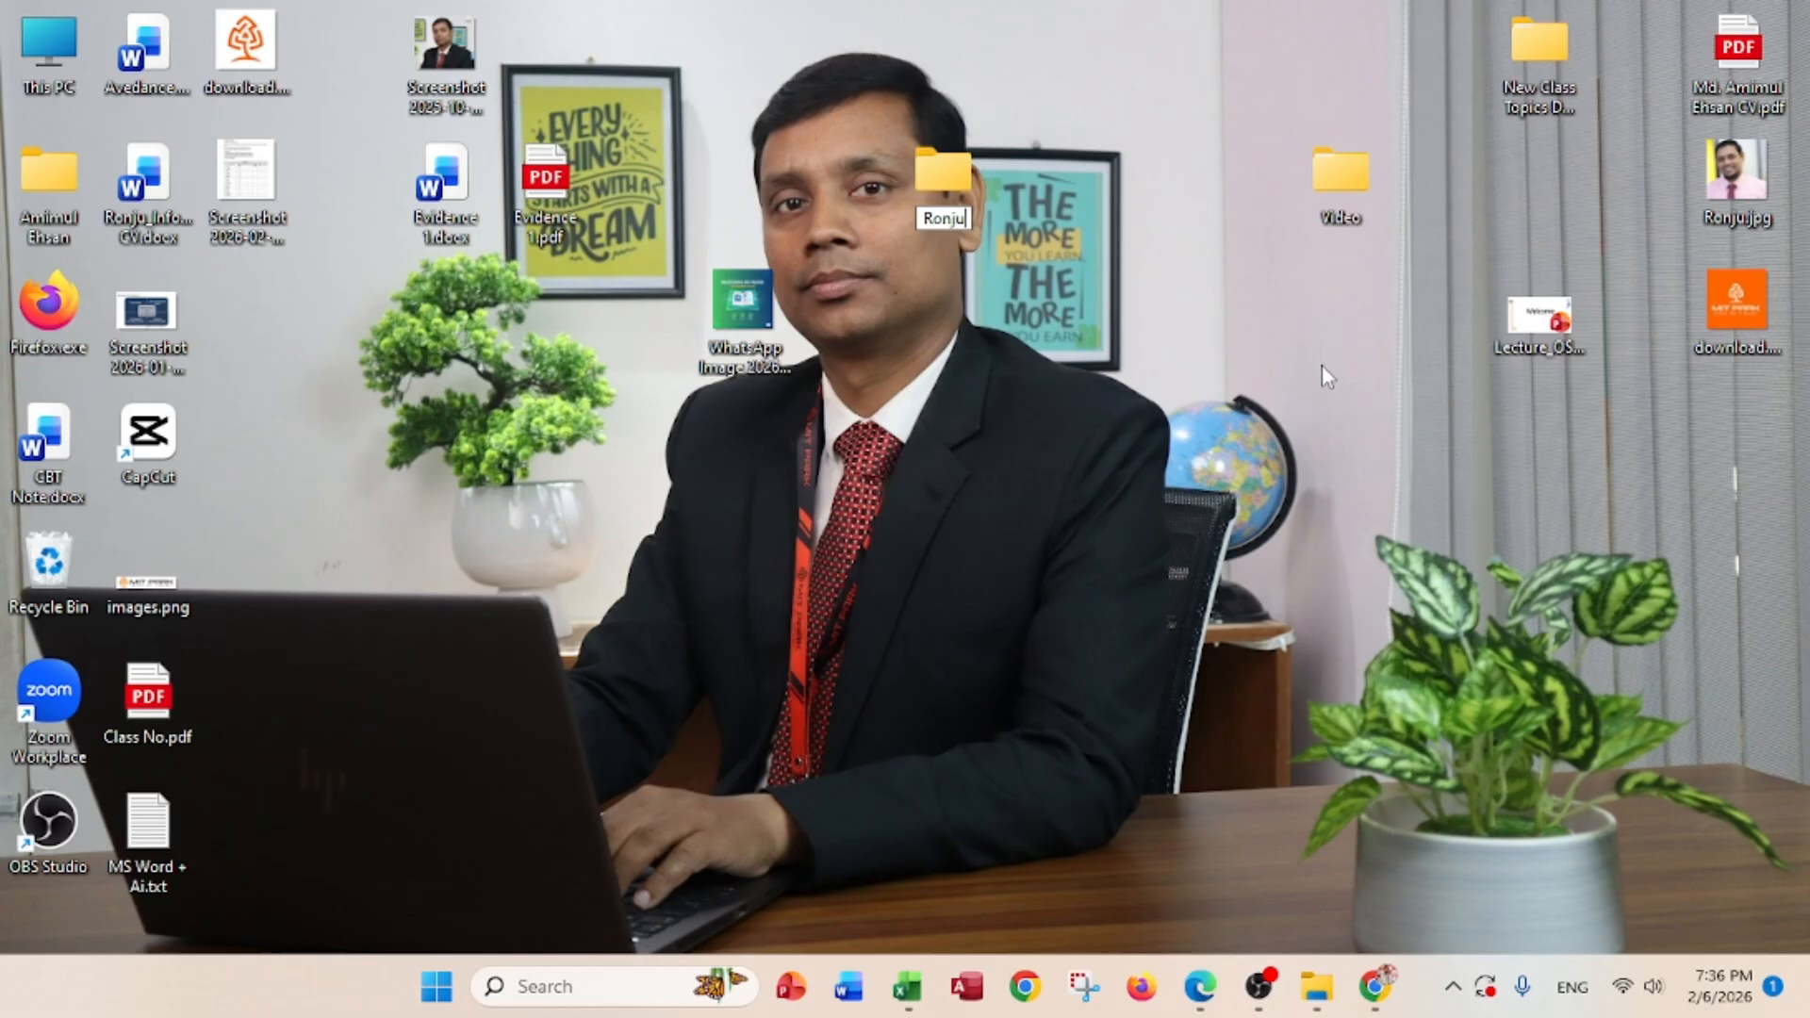
pyautogui.press('Return')
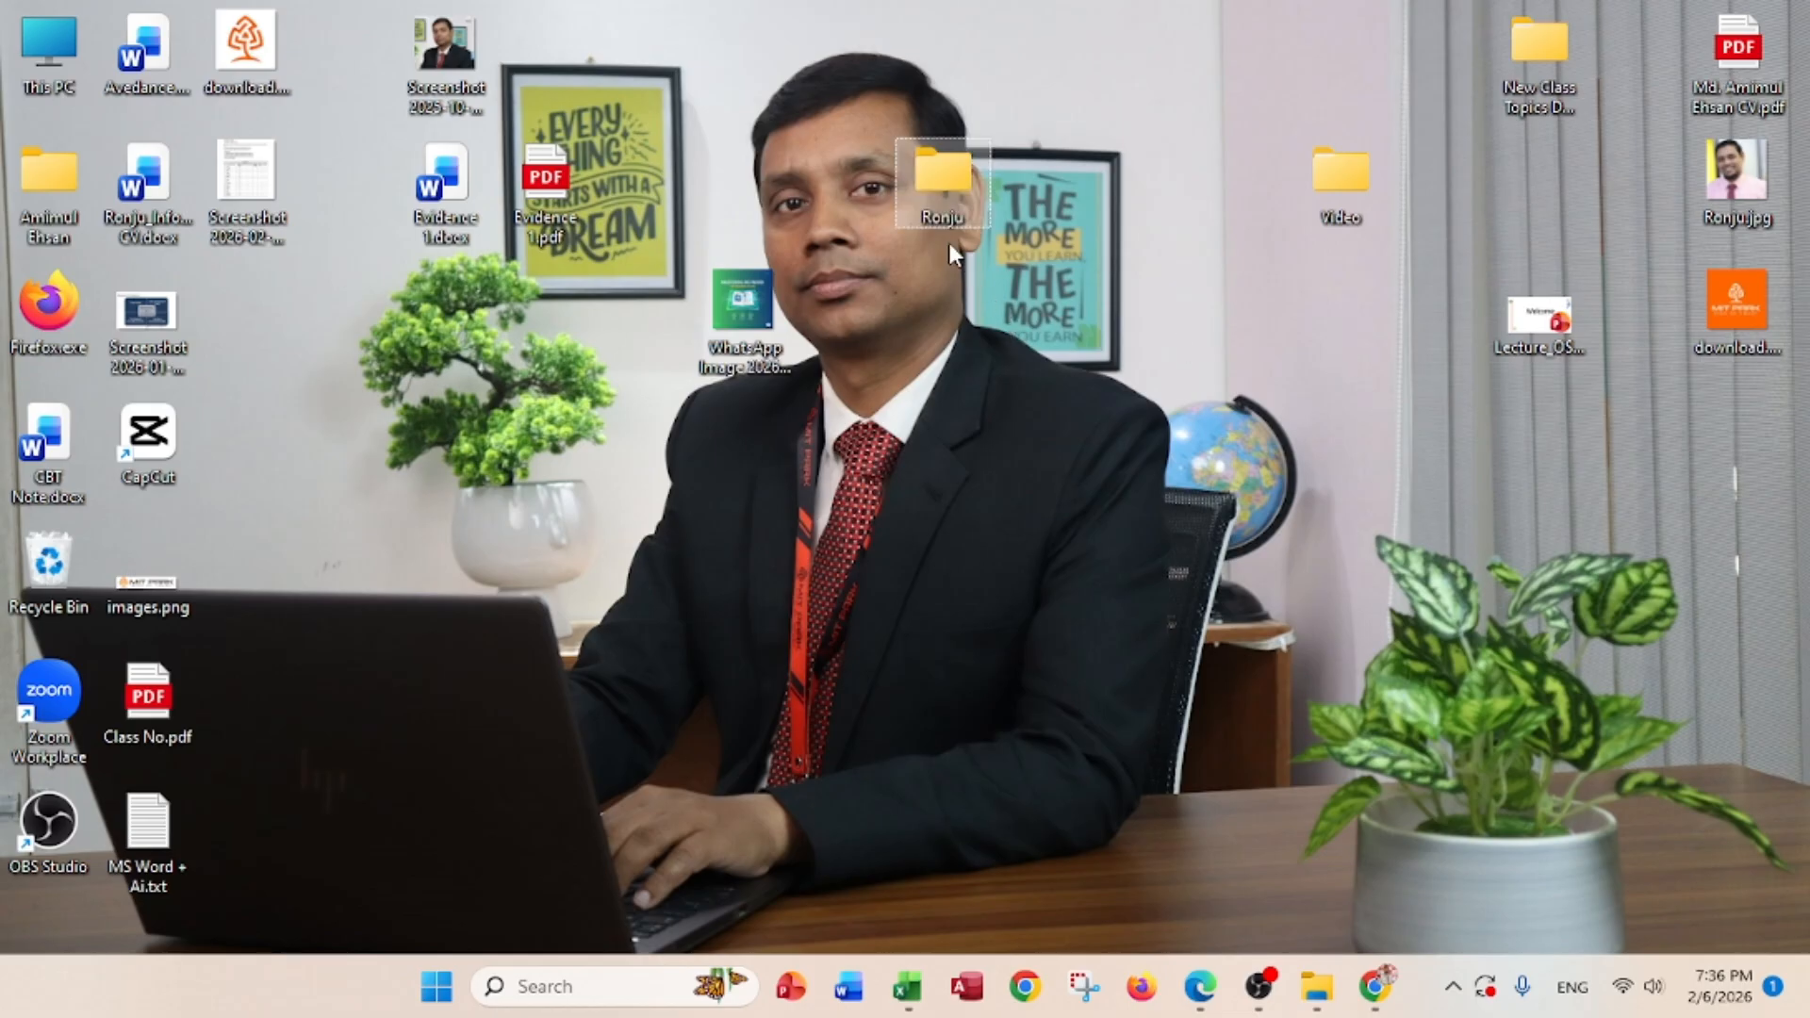
# - Create a Microsoft Excel worksheet inside the new folder, starting its file name with the person's first name and an underscore
pyautogui.doubleClick(931, 182)
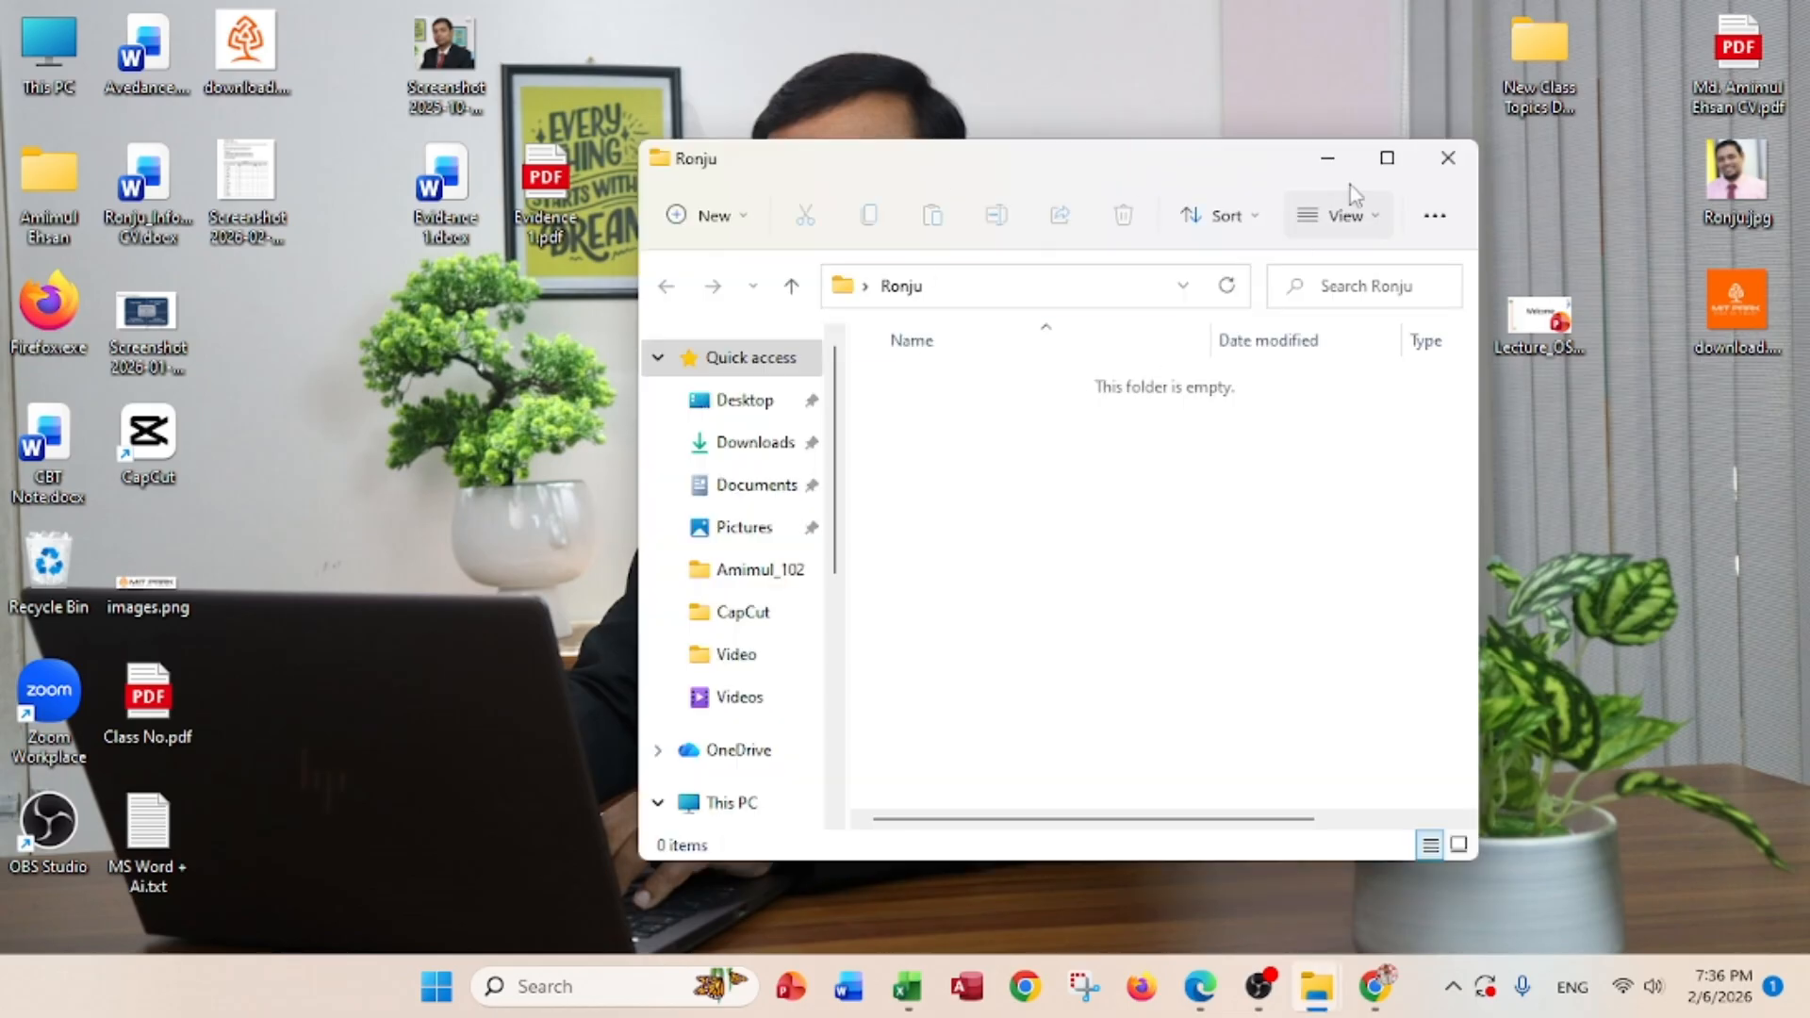
pyautogui.click(1387, 157)
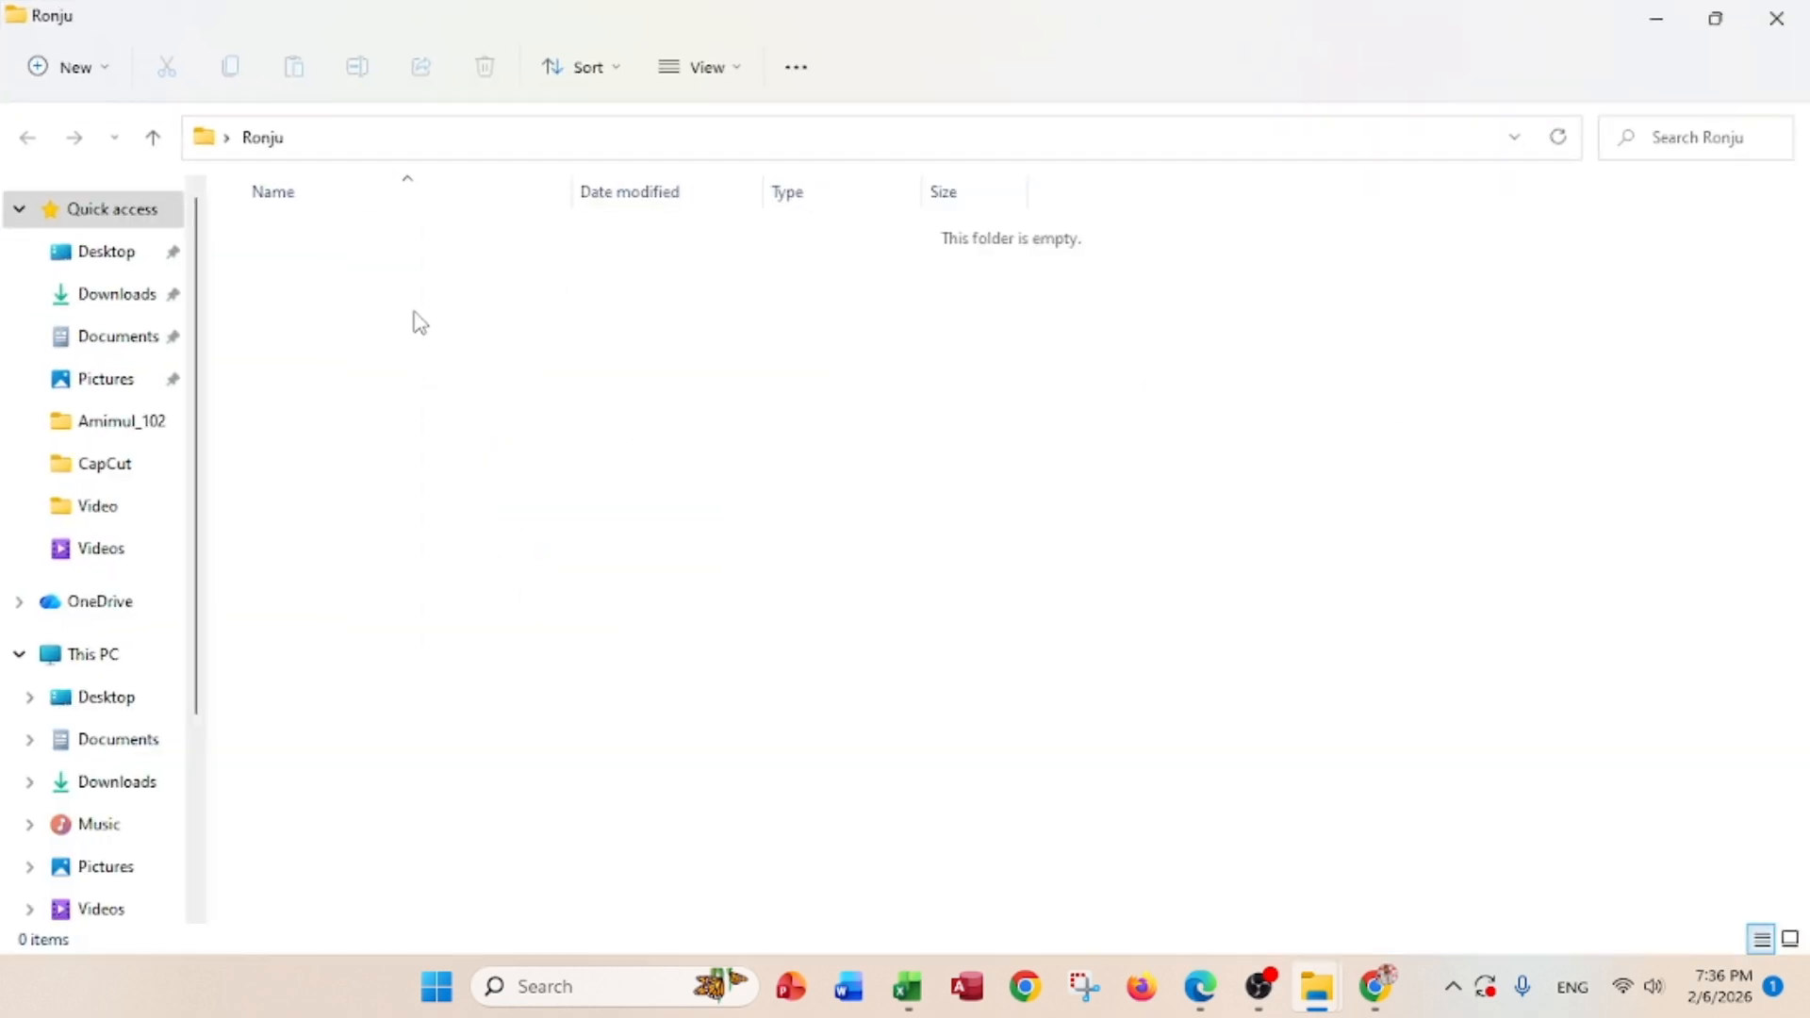
pyautogui.rightClick(383, 291)
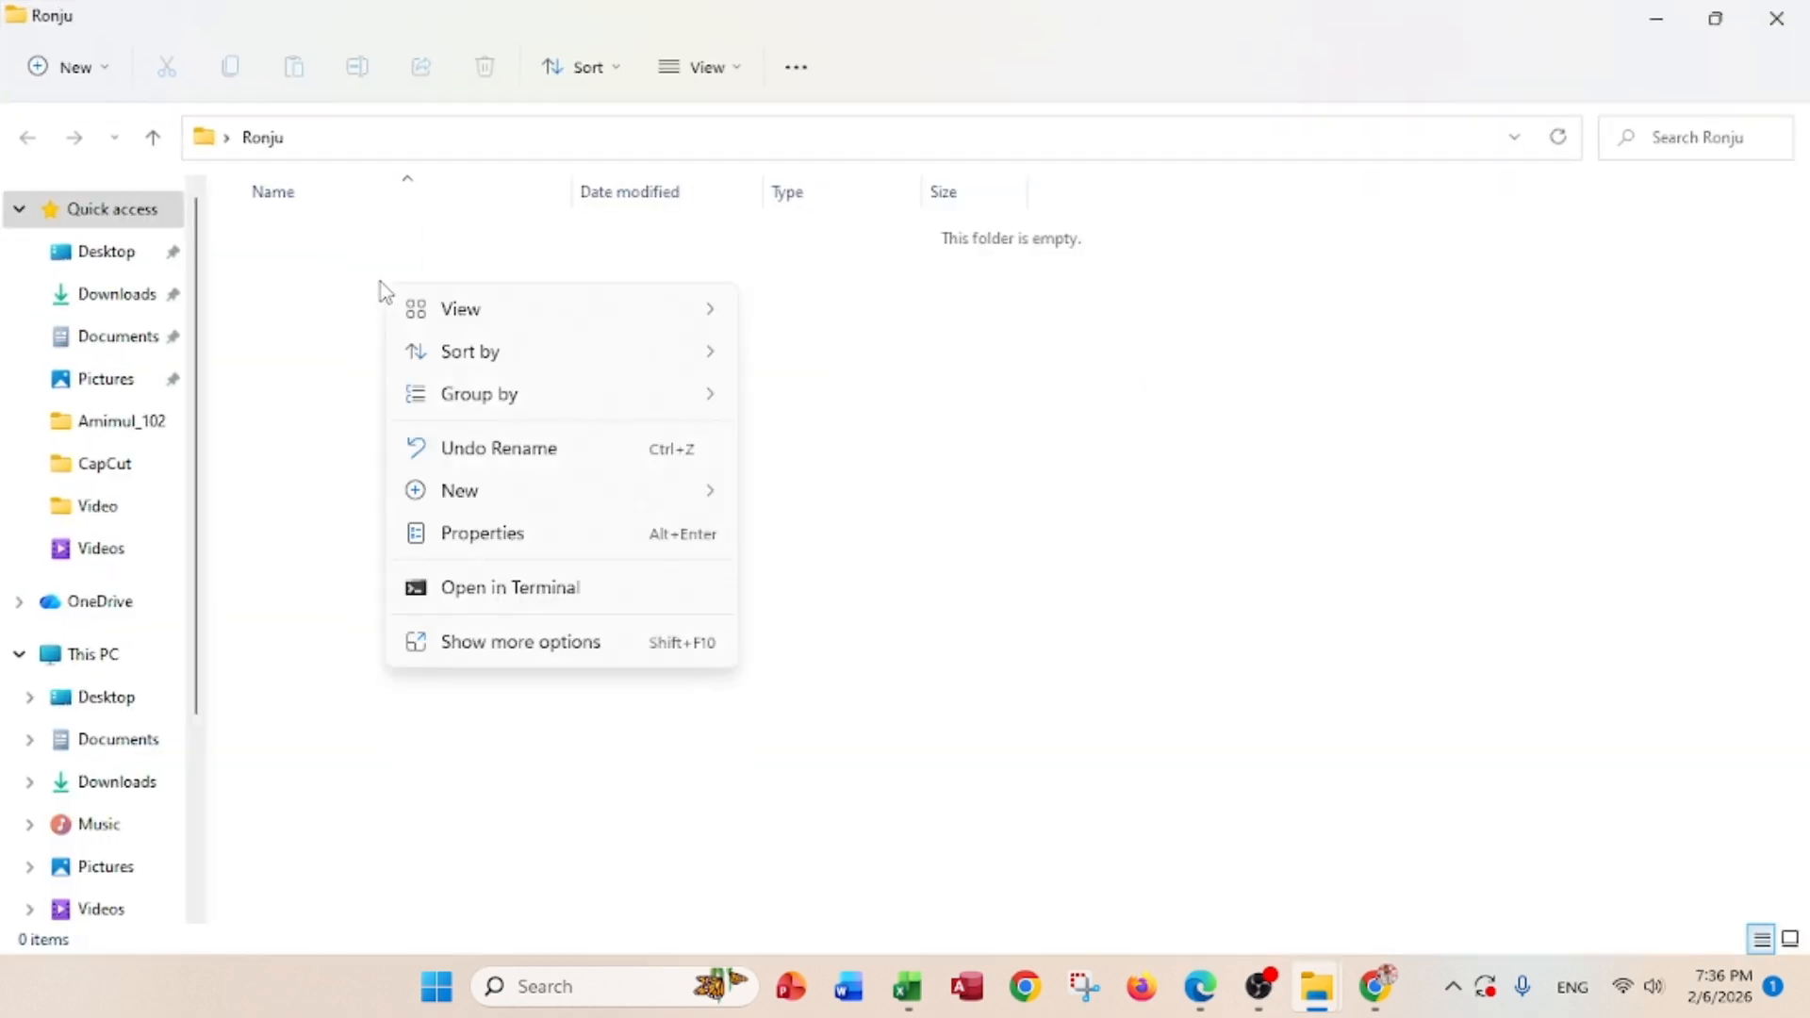
pyautogui.moveTo(456, 499)
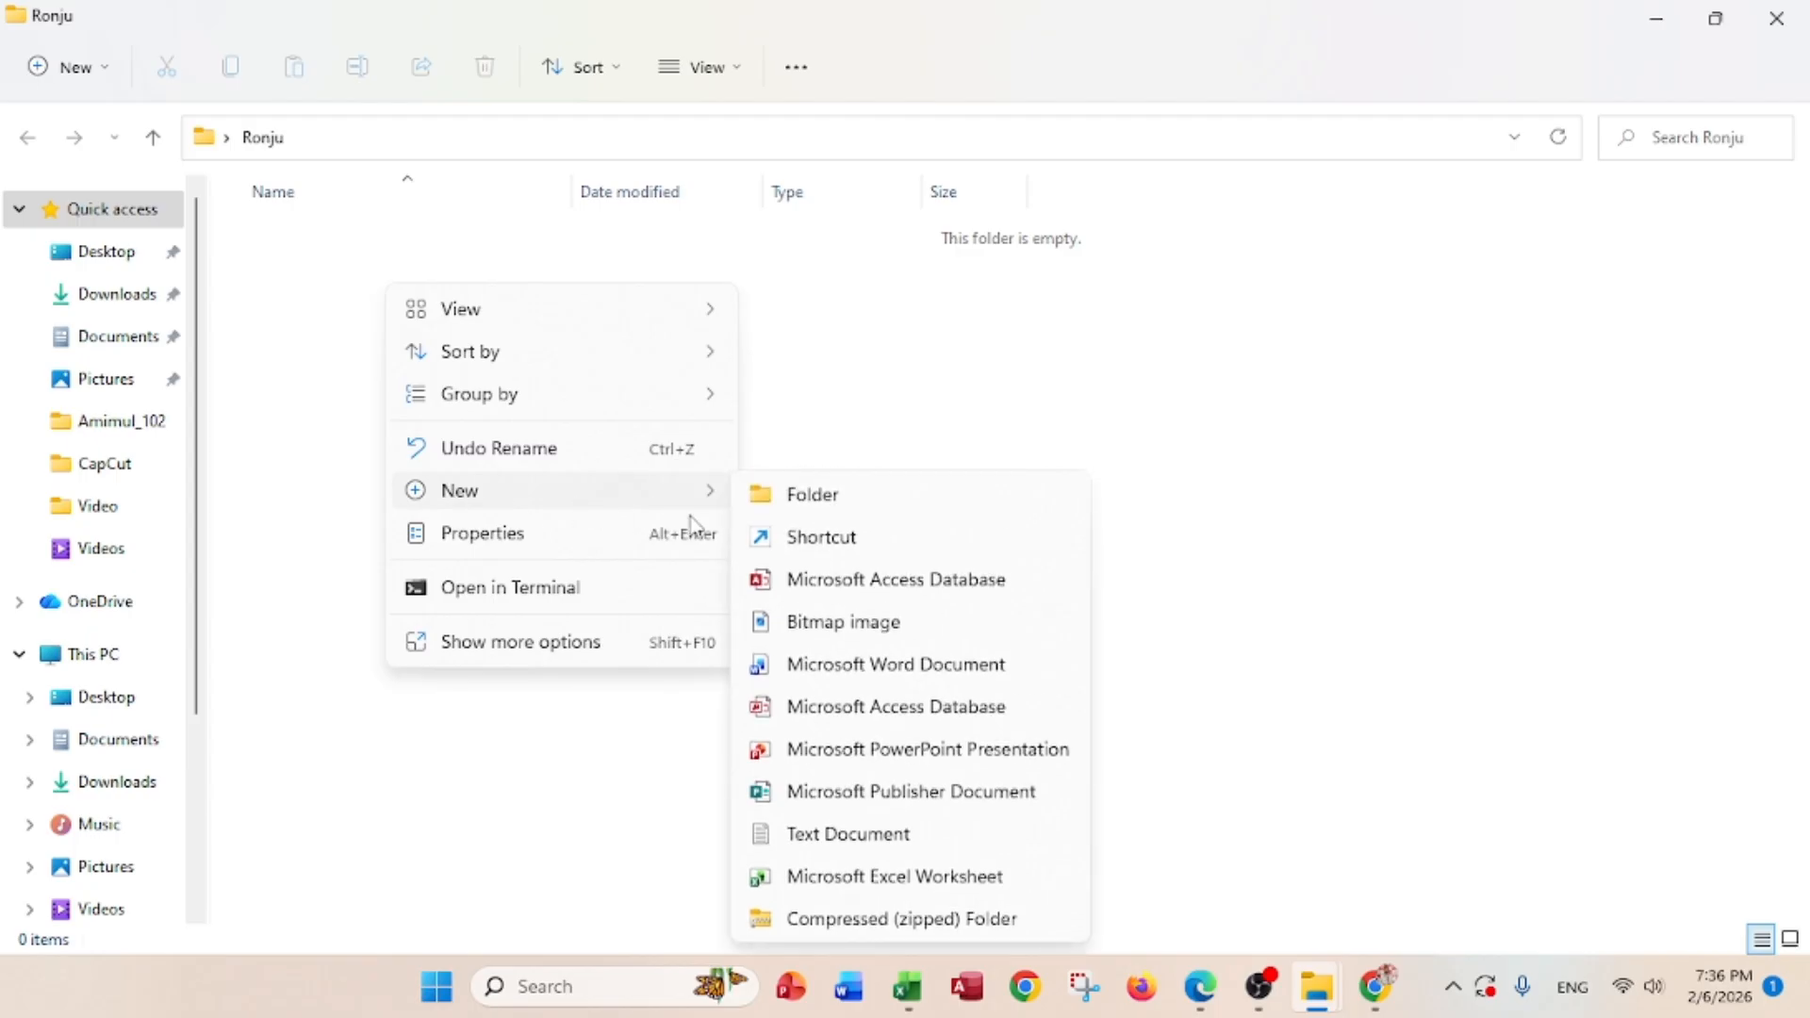
pyautogui.click(842, 892)
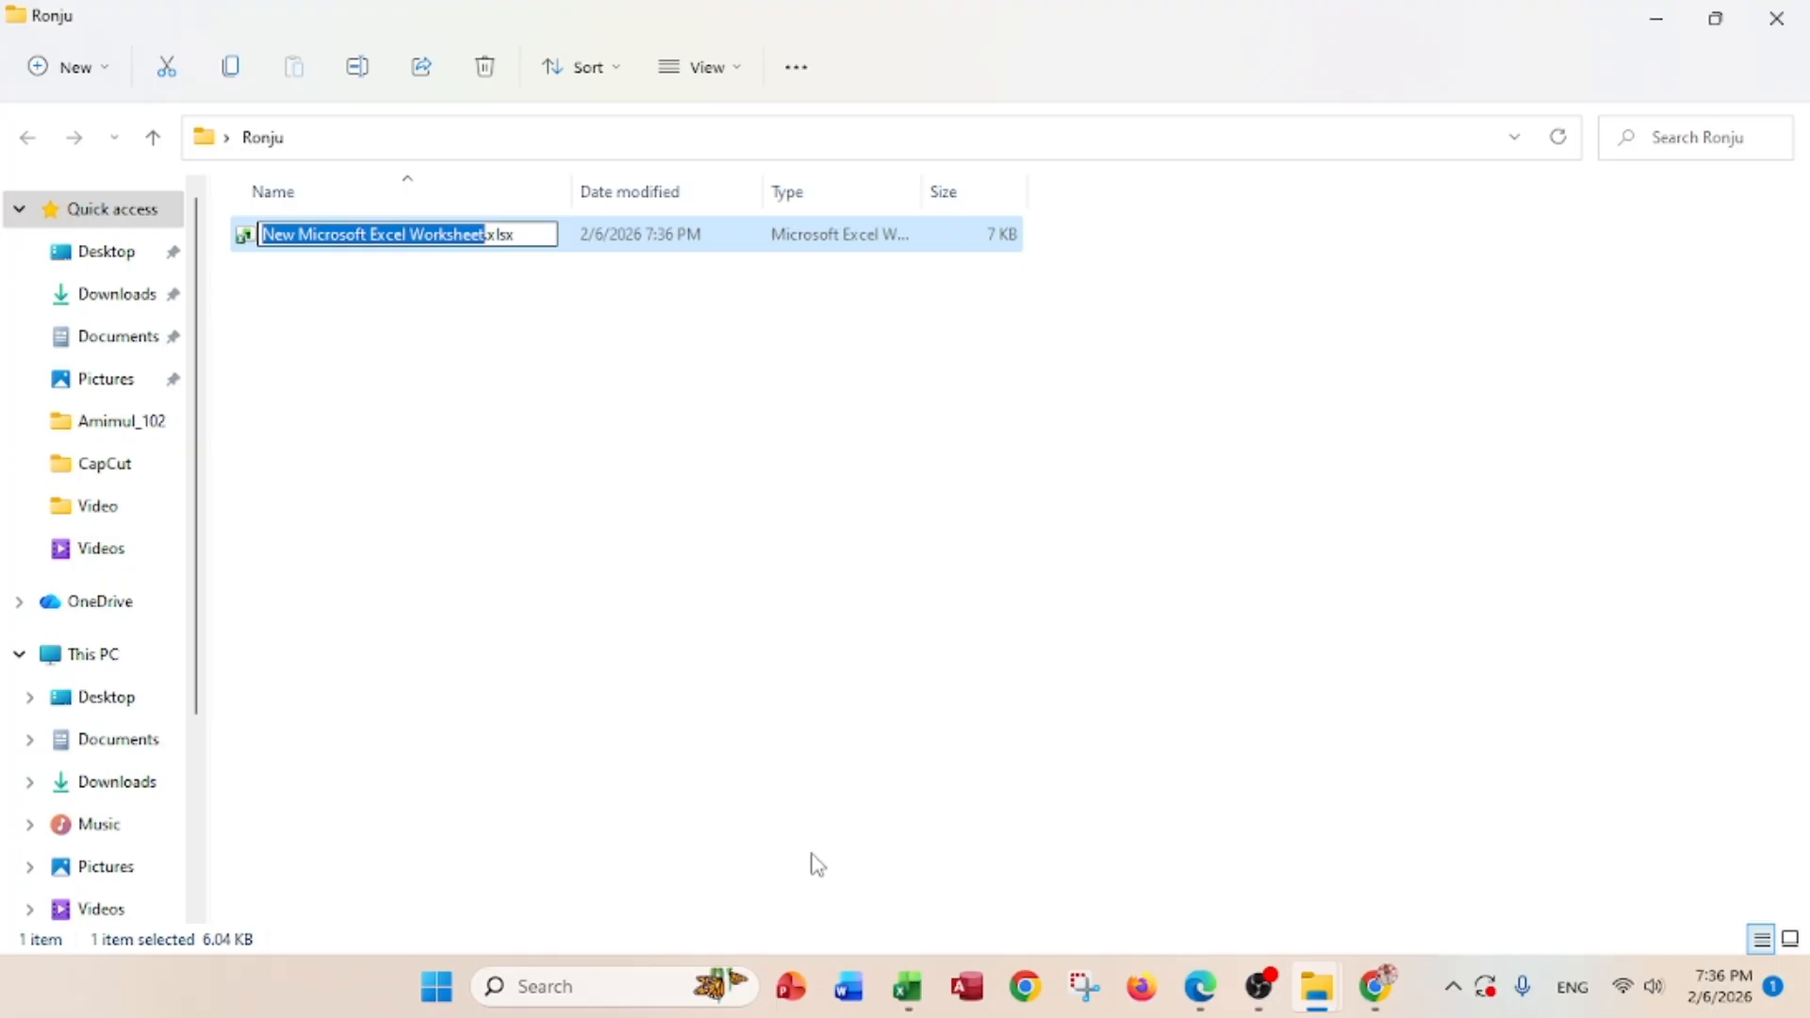
pyautogui.write('Ronju')
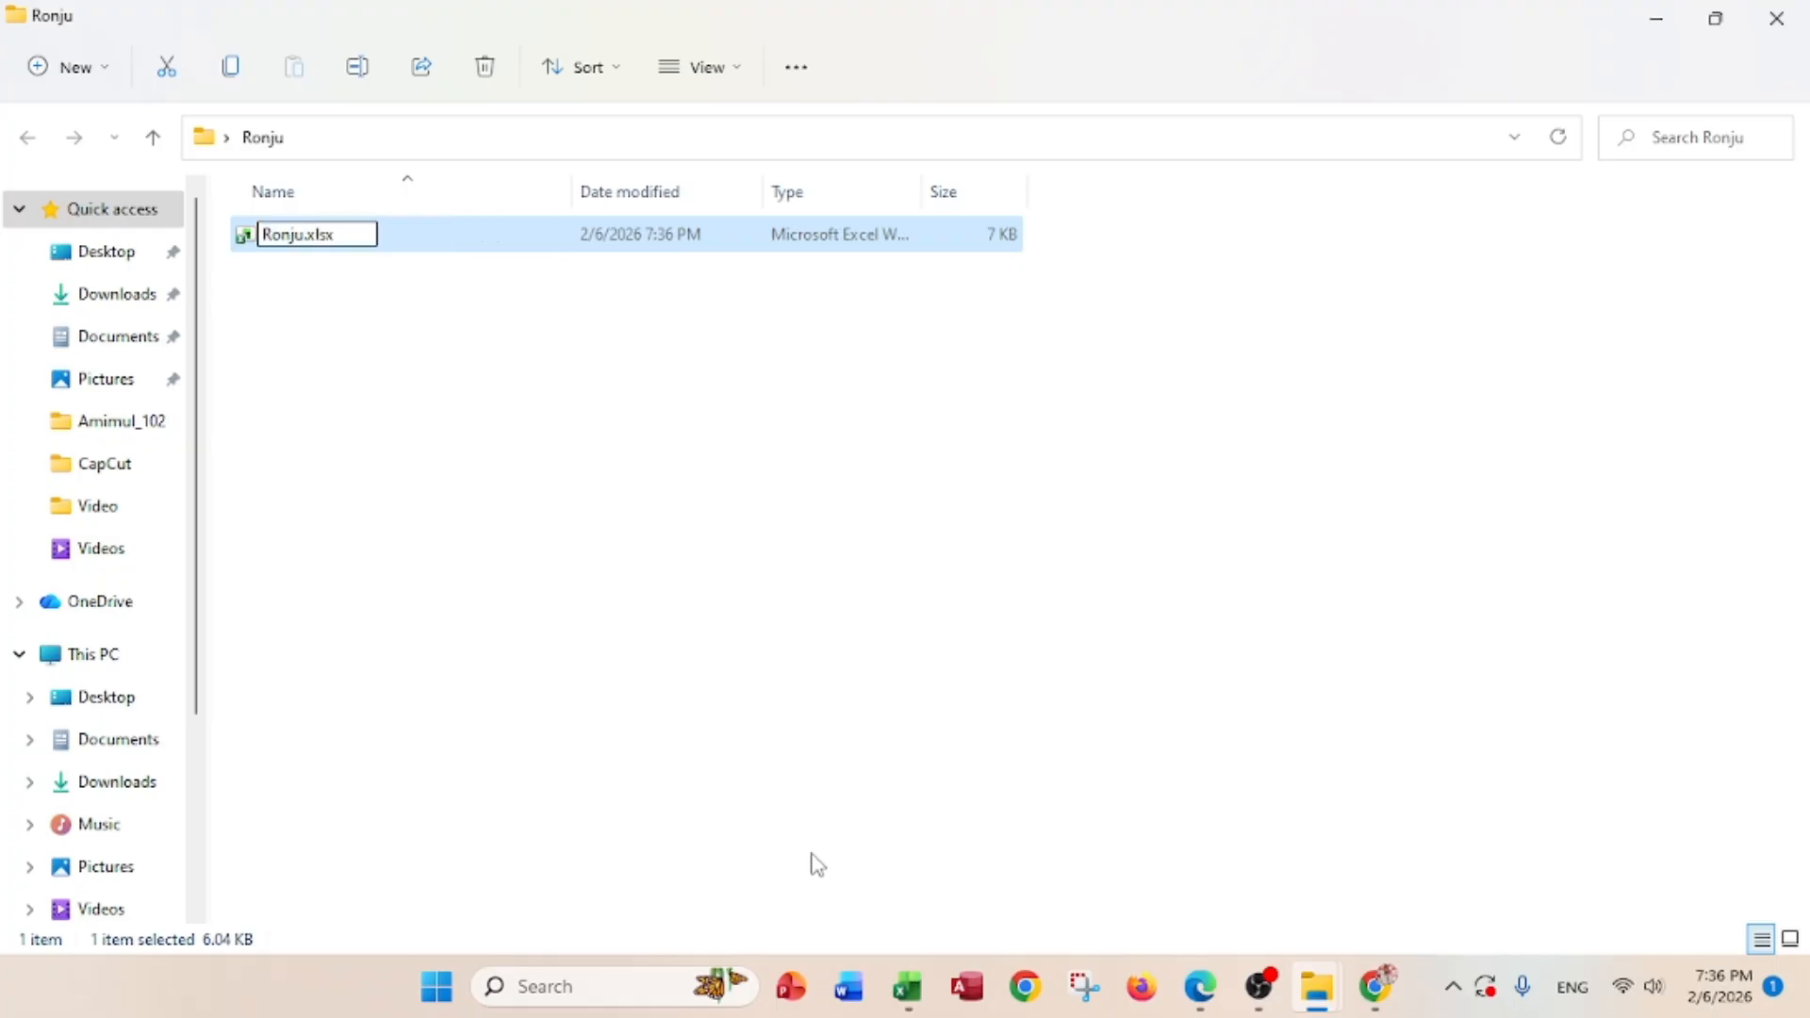
pyautogui.write('_V')
pyautogui.press('BackSpace')
# - Check the required file name in condition 1 of the practice PDF in Edge and return to the folder
pyautogui.click(1204, 992)
pyautogui.click(1207, 998)
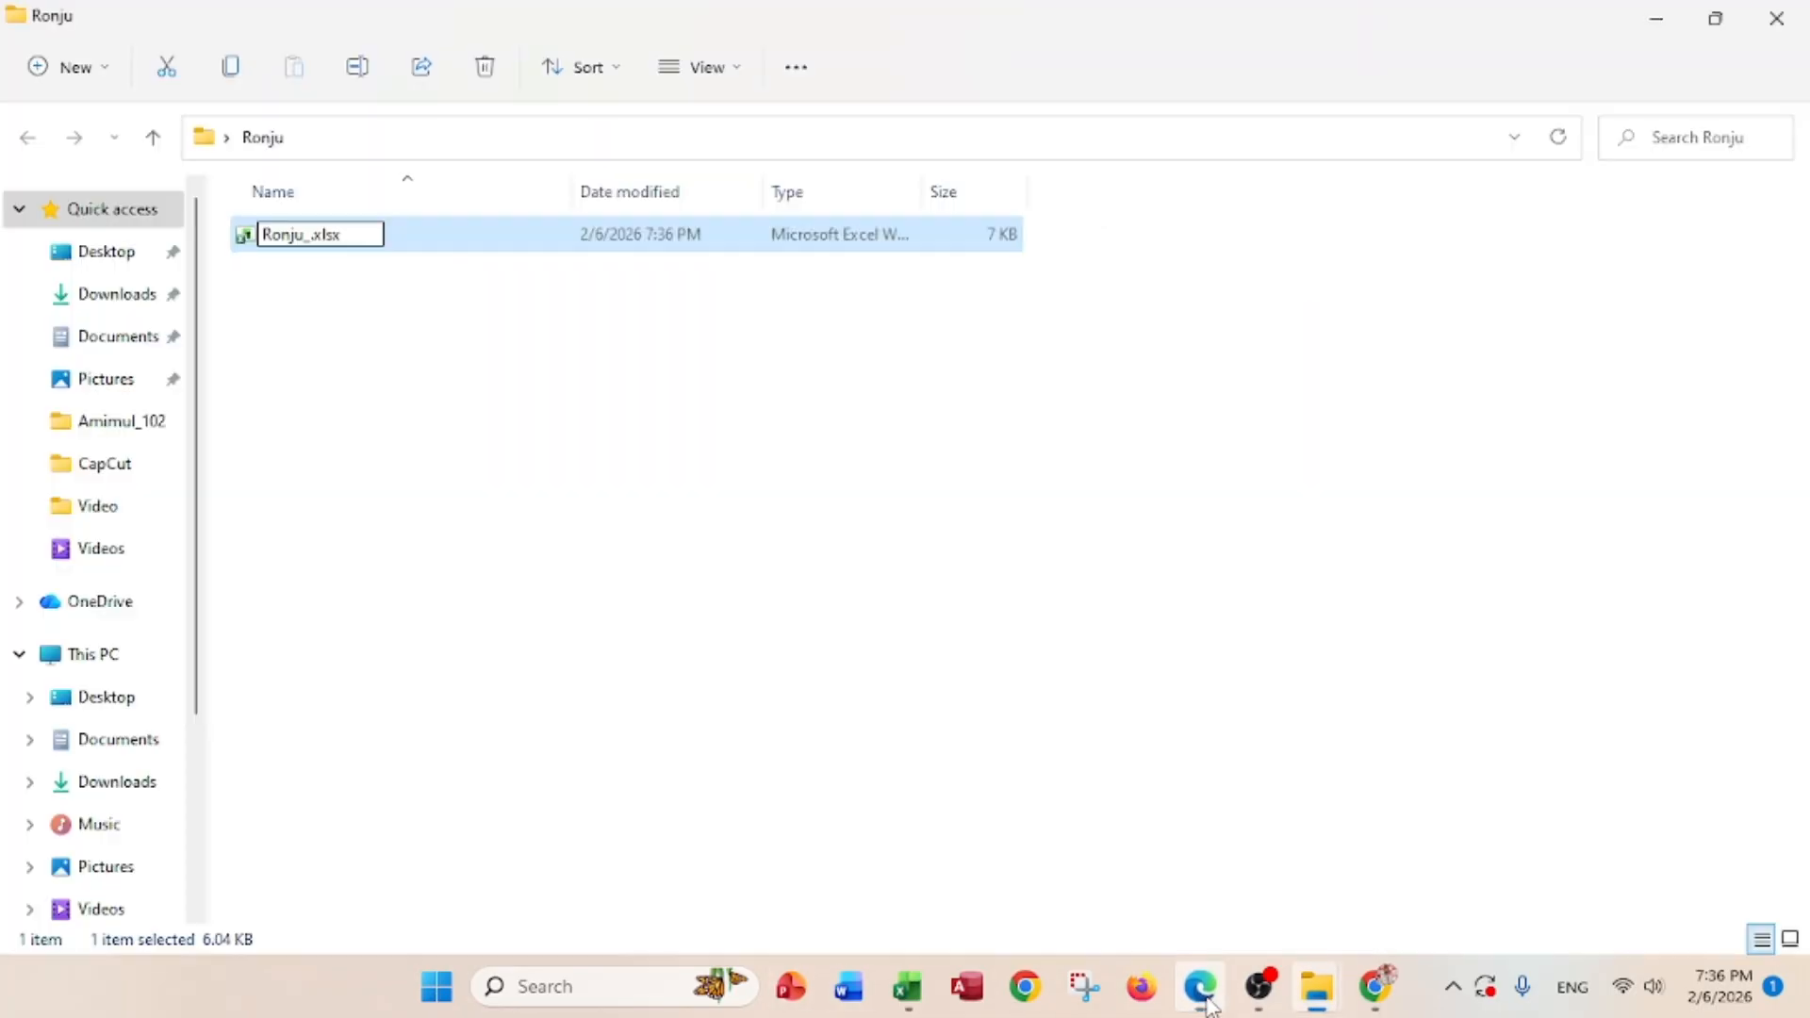
pyautogui.click(1206, 997)
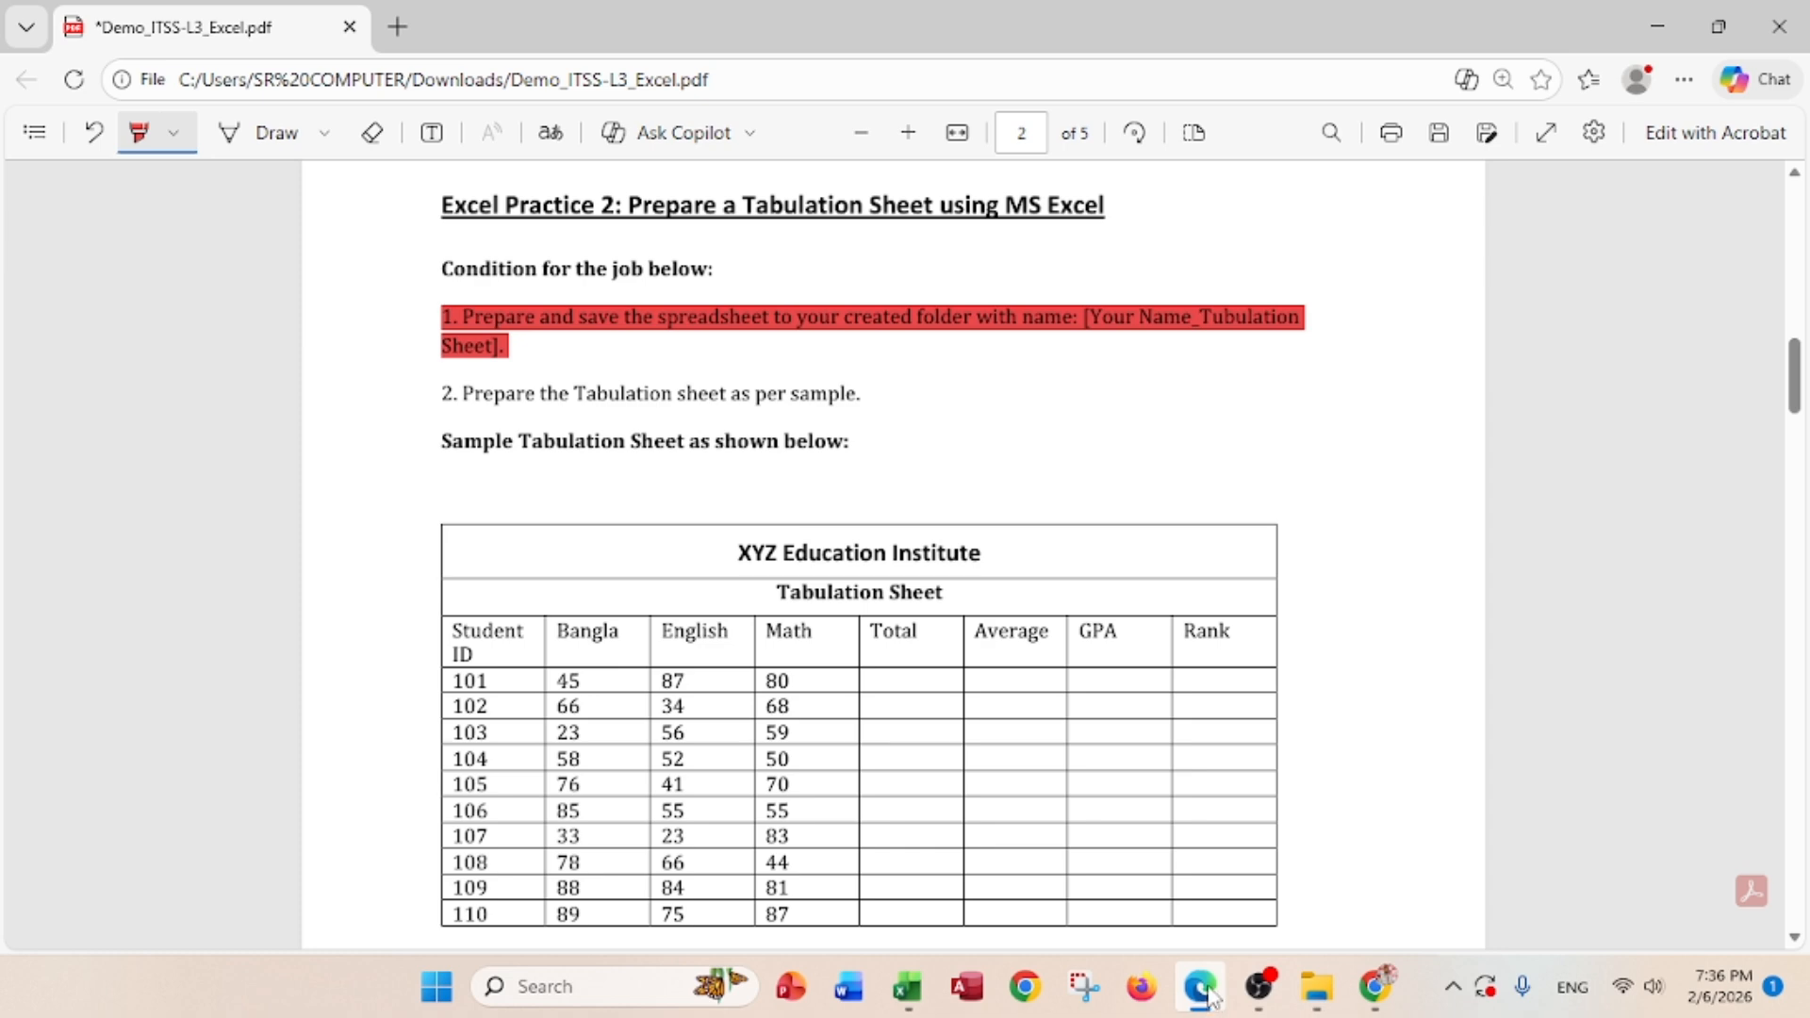
pyautogui.click(1208, 996)
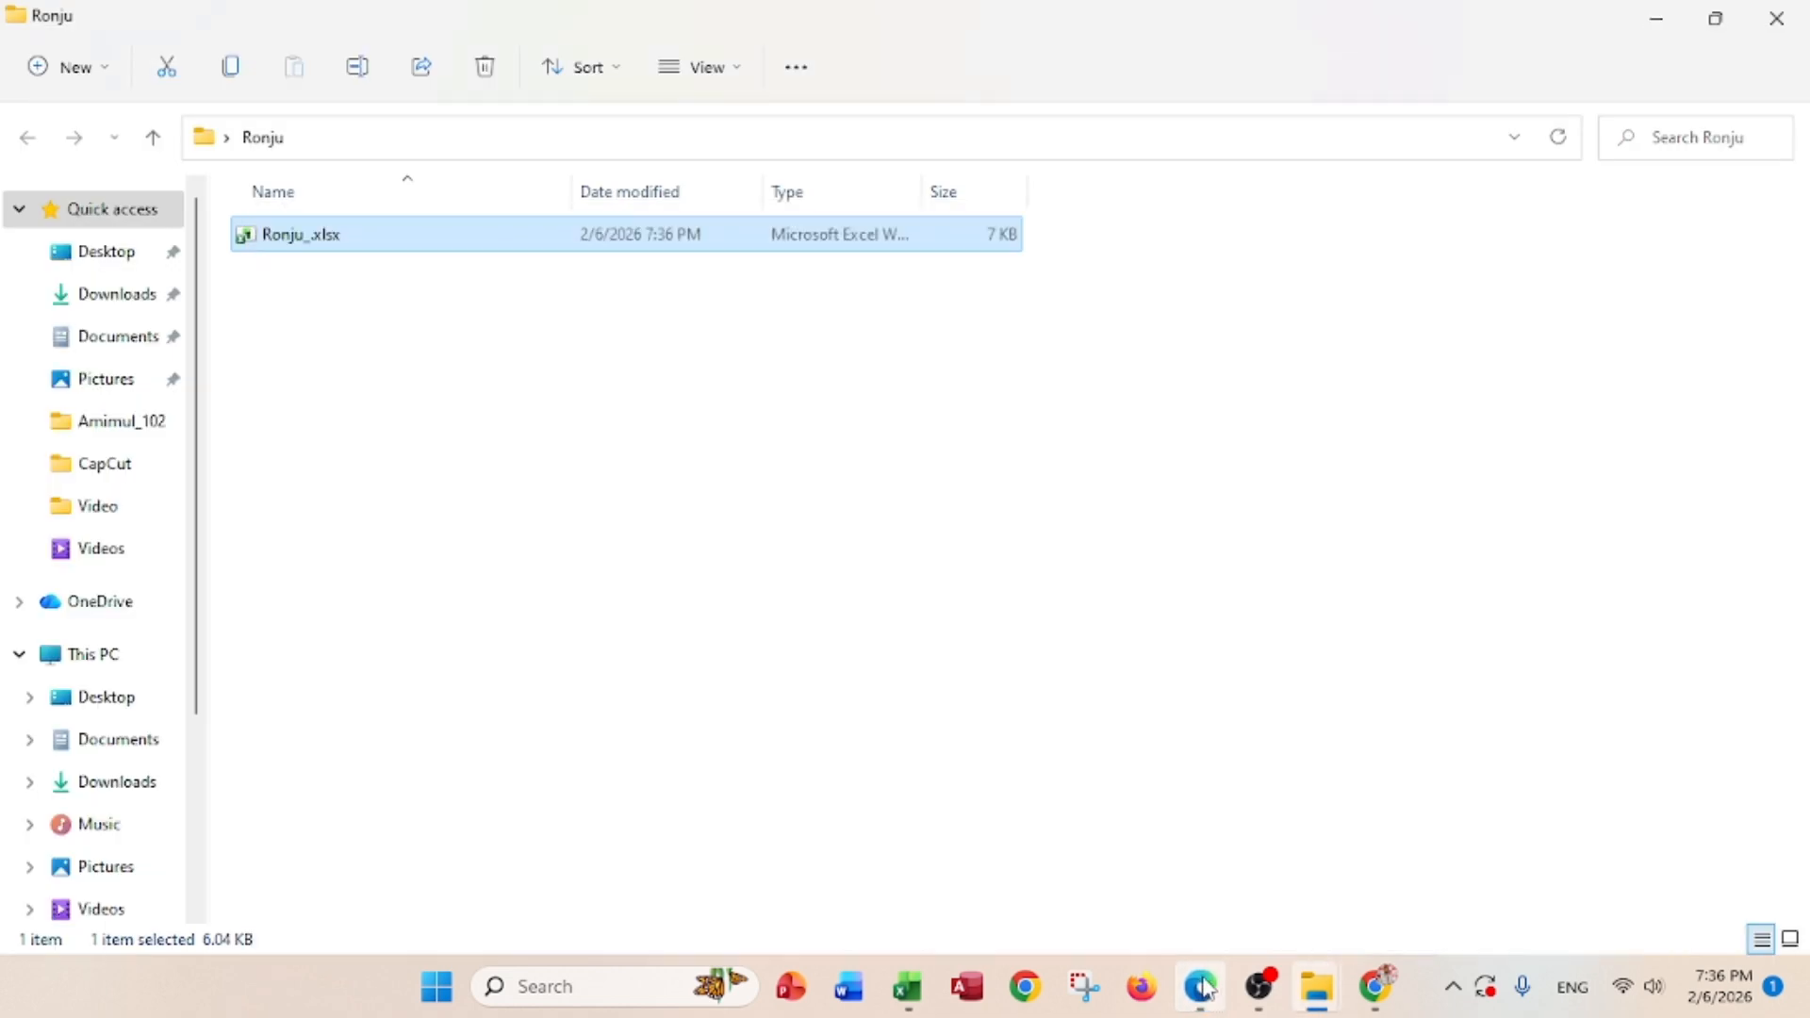
# - Append "Tubulation Sheet" after the underscore in the worksheet's file name and close its workbook window
pyautogui.click(365, 67)
pyautogui.press('Right')
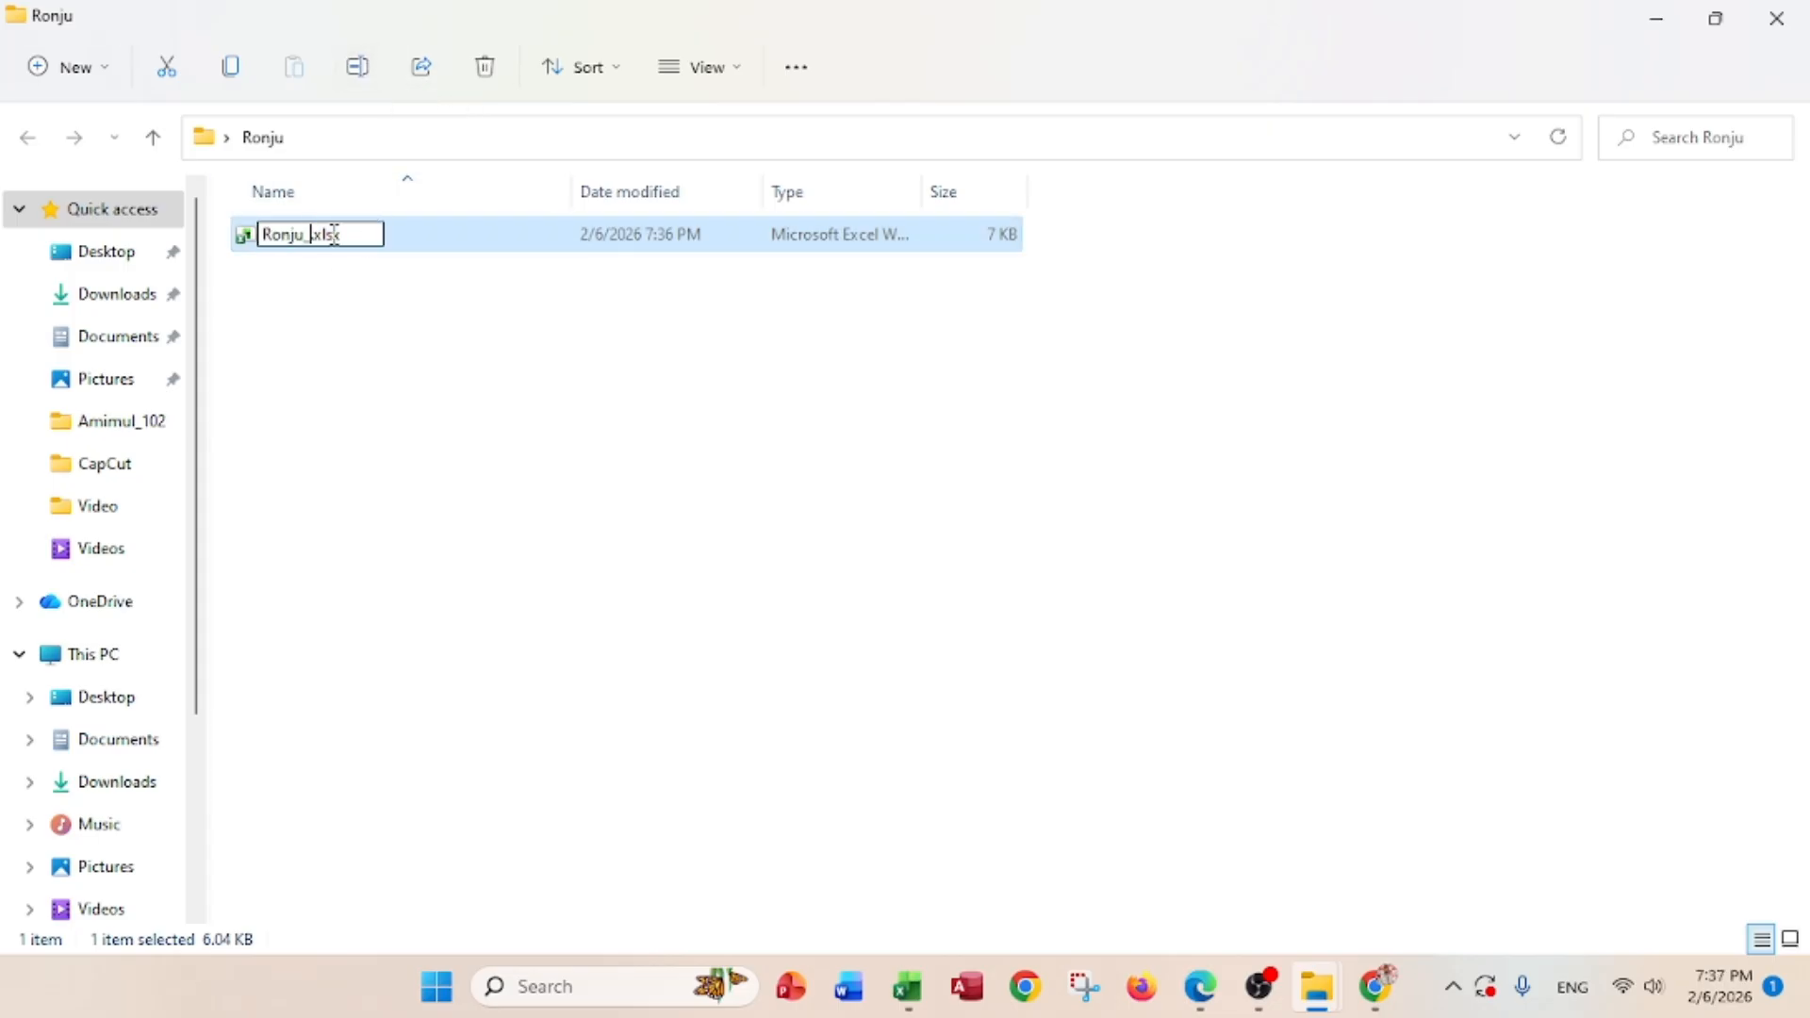
pyautogui.write('1')
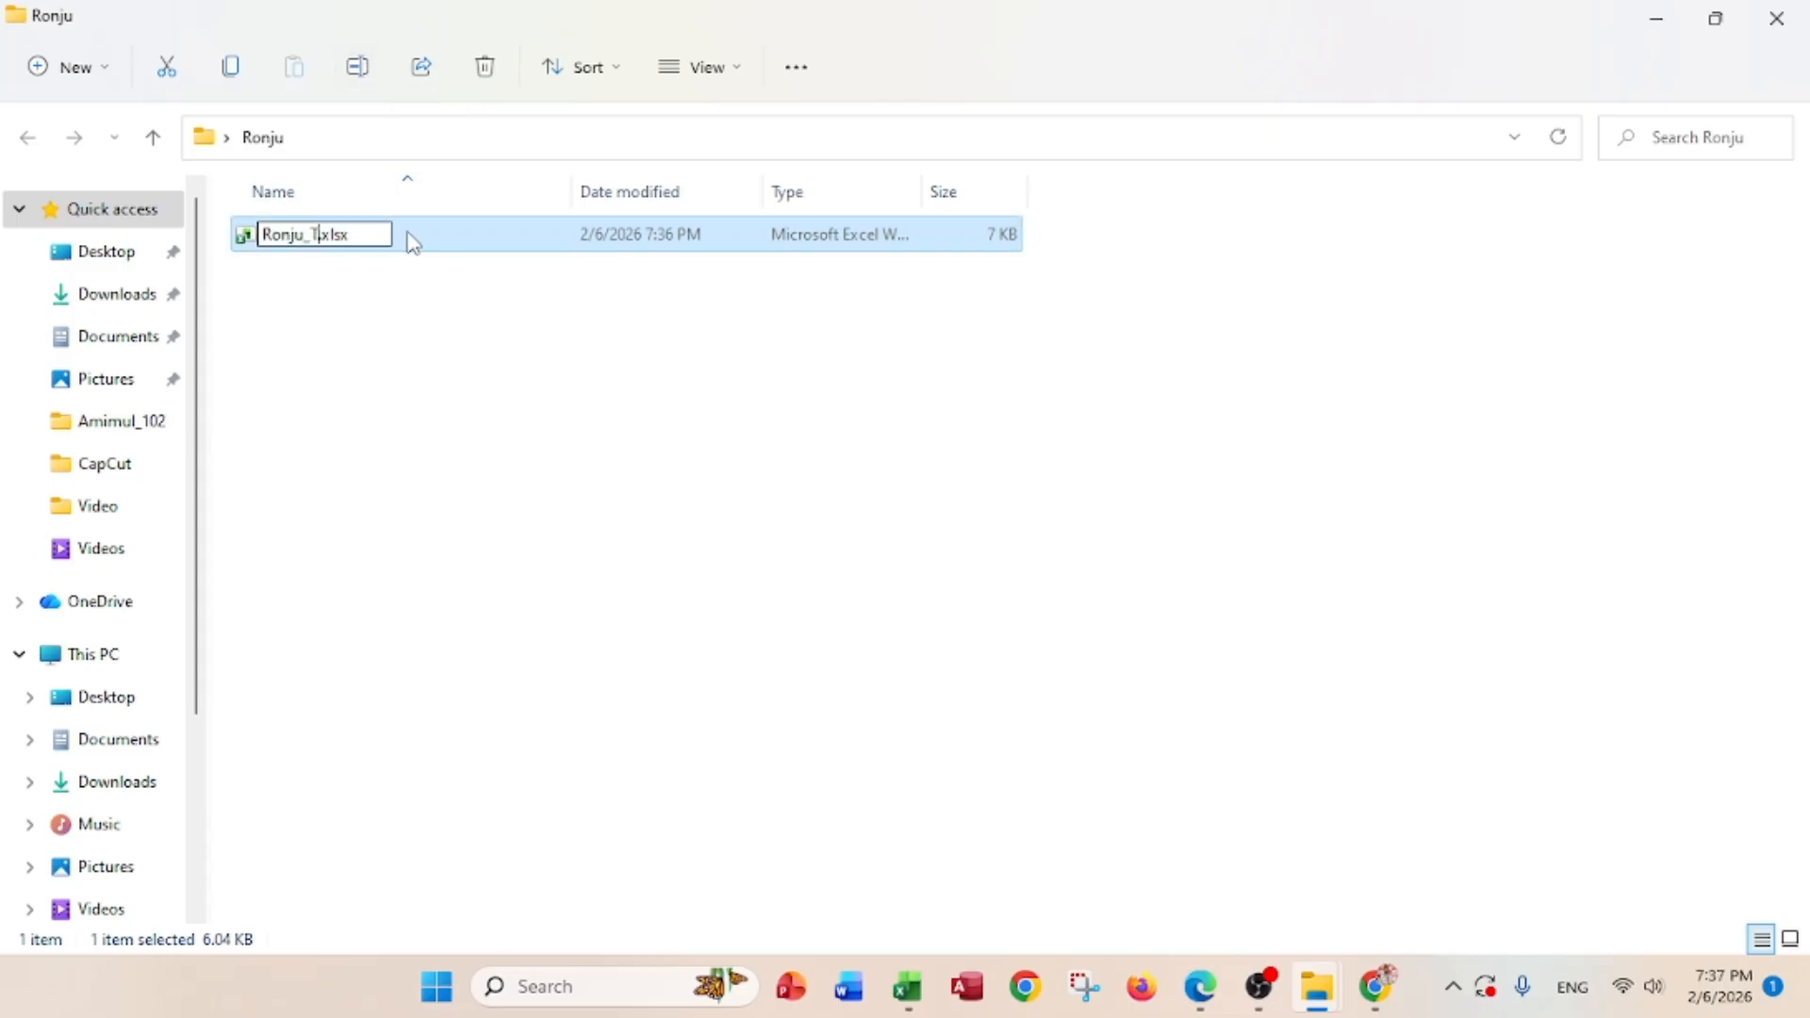
pyautogui.write('u')
pyautogui.write('bu')
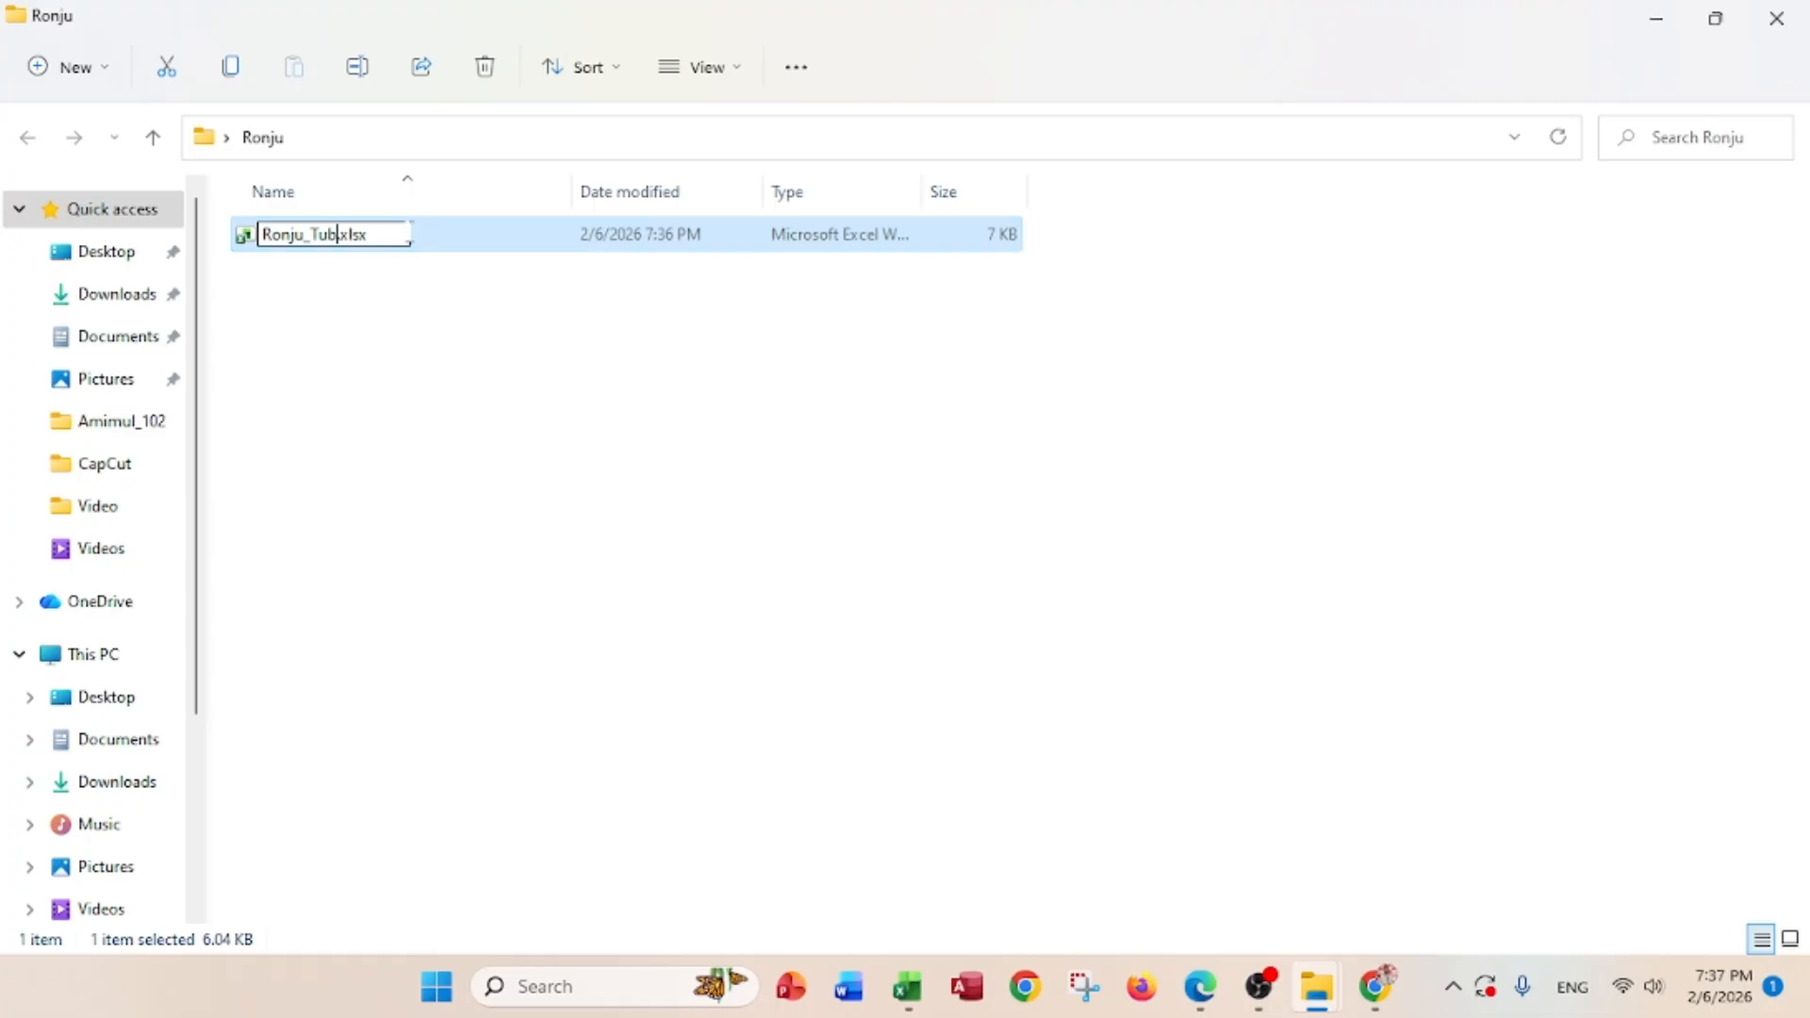
pyautogui.write('latio')
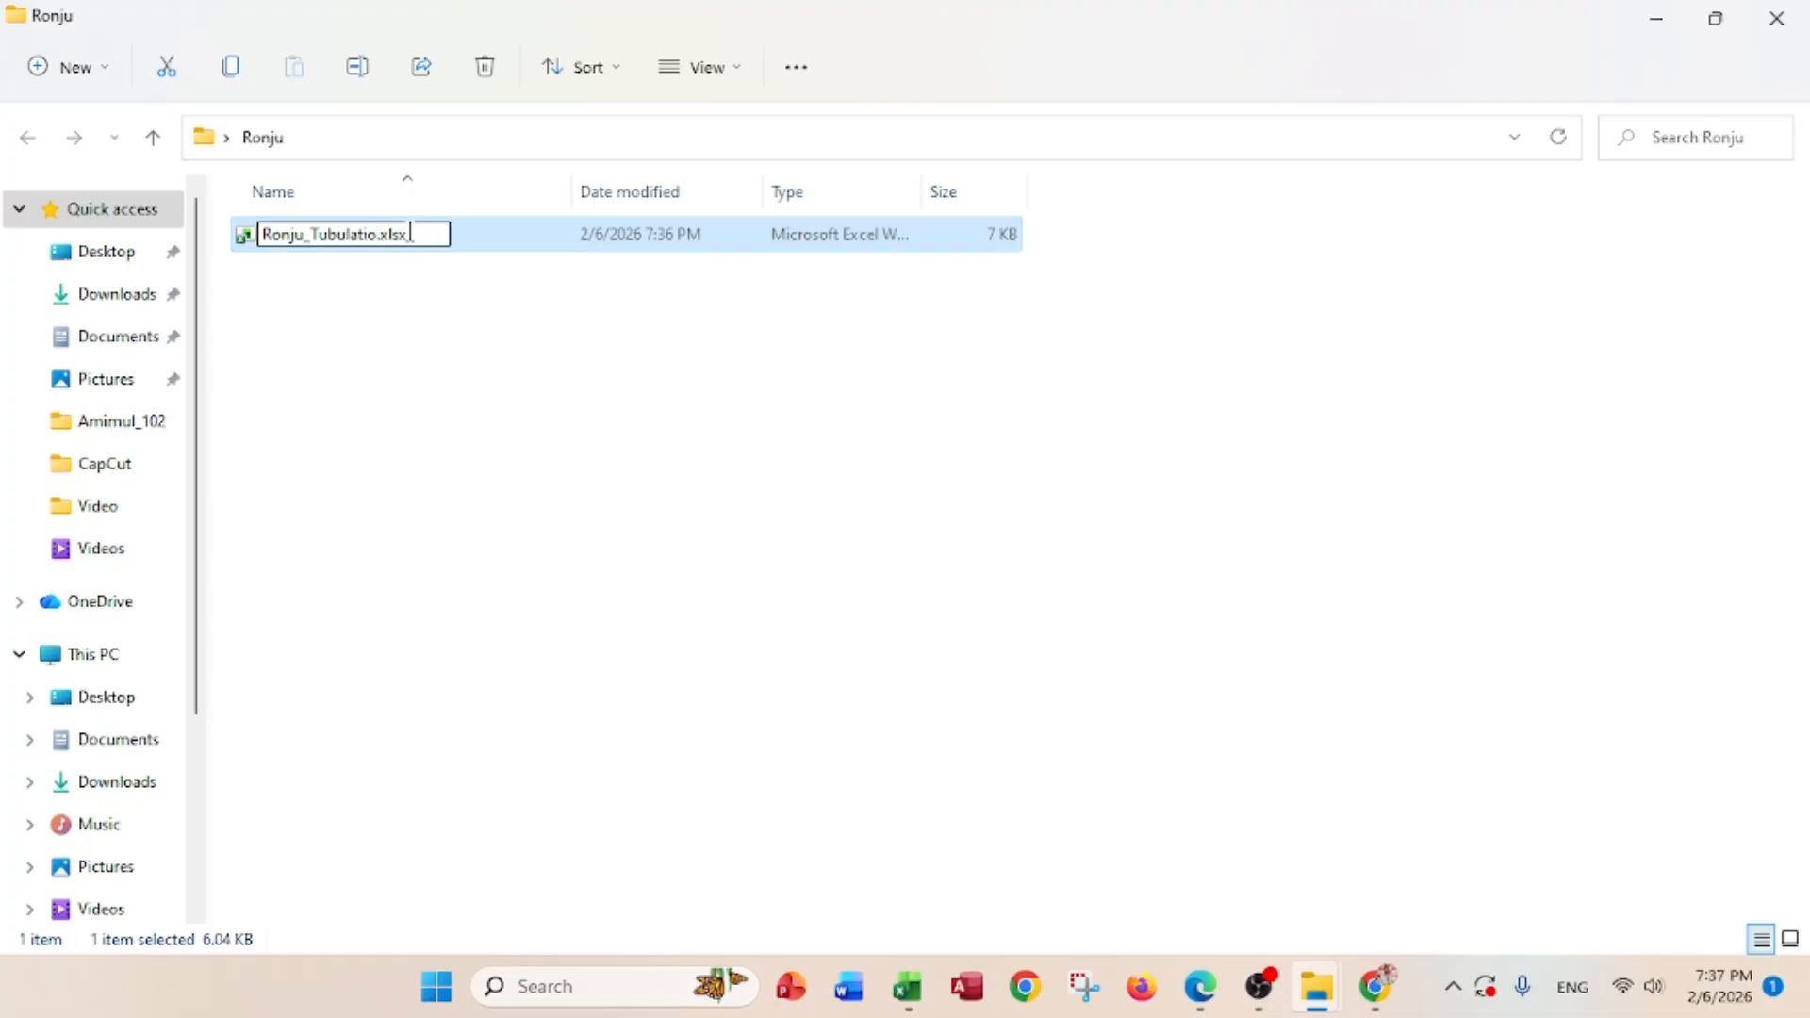
pyautogui.write('n Sheet')
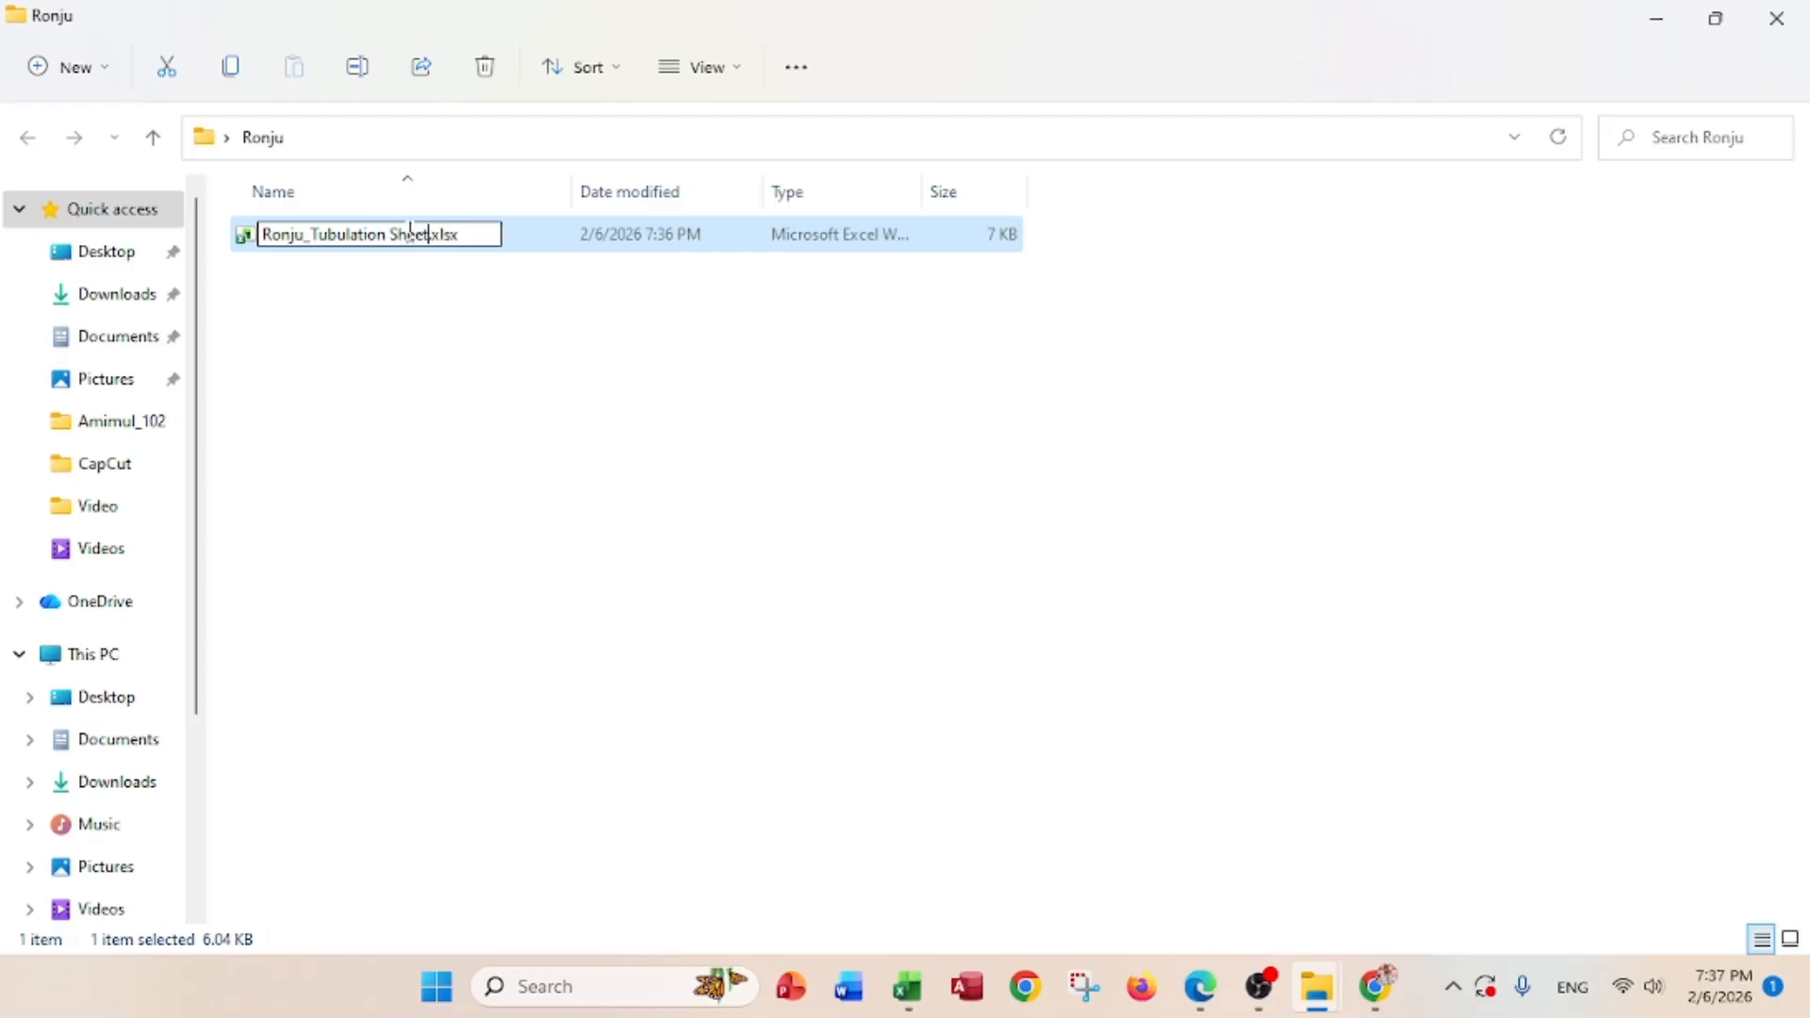
pyautogui.press('Return')
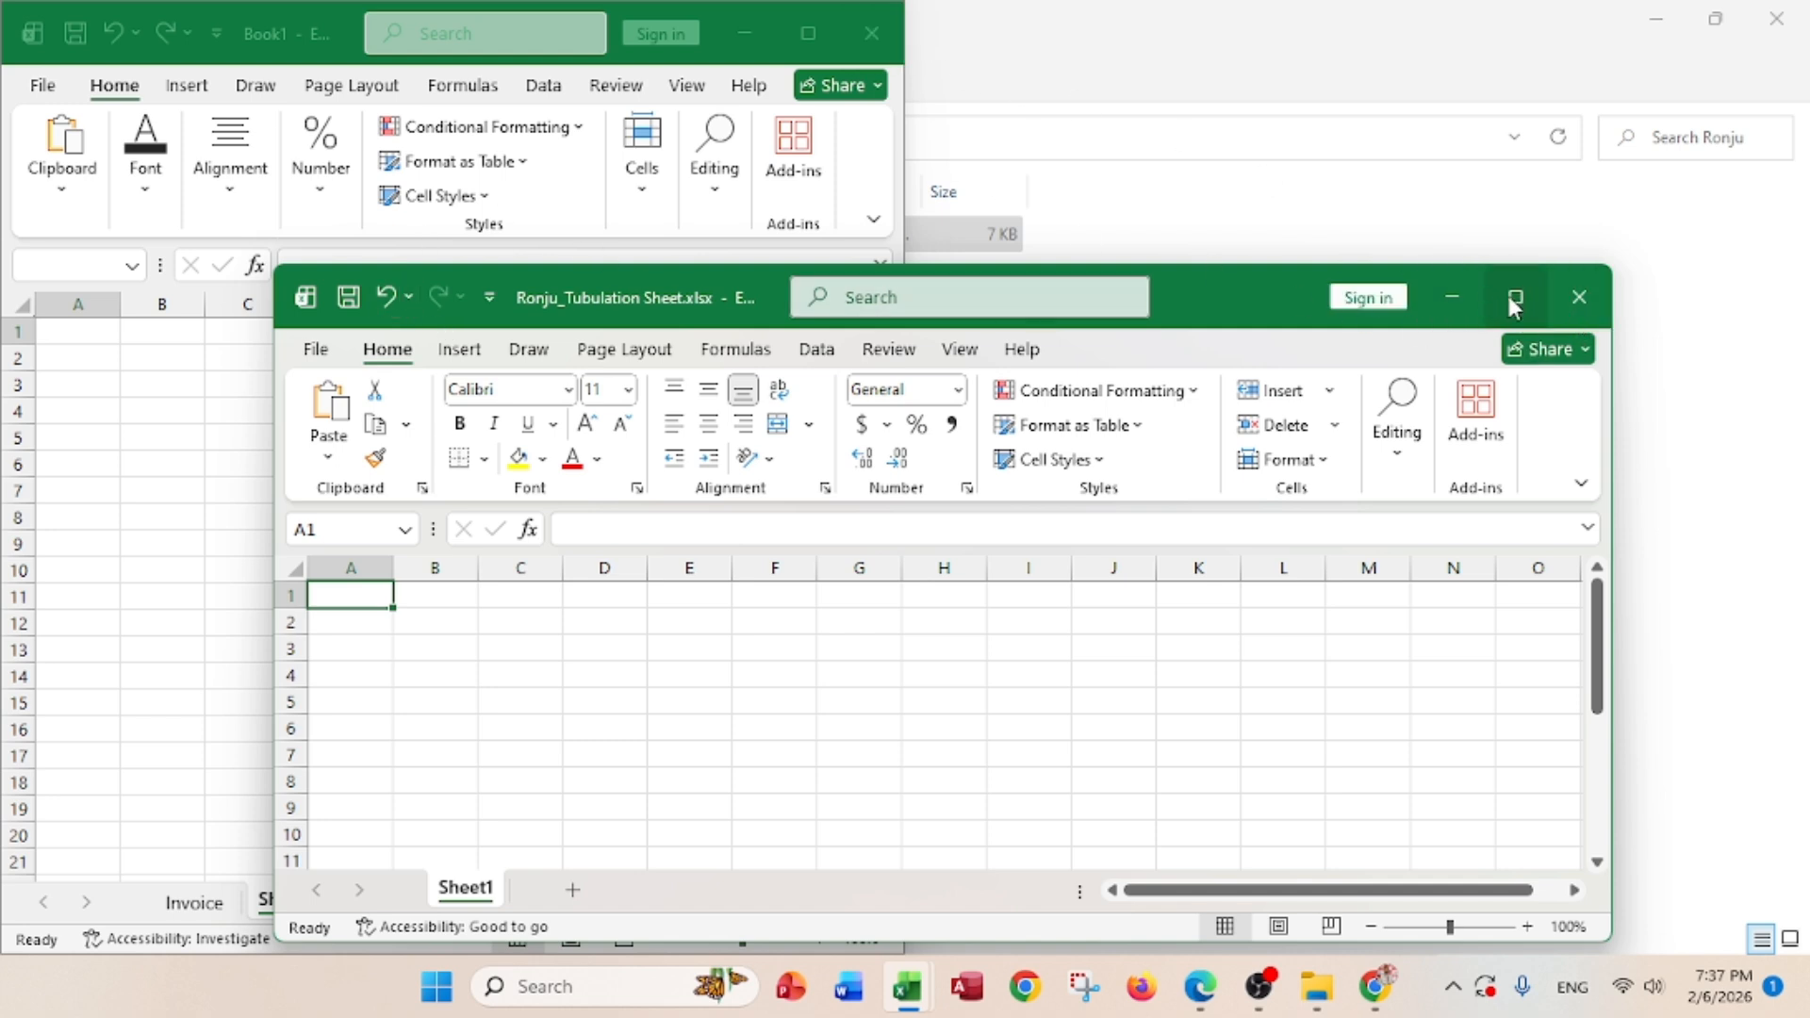
pyautogui.click(1581, 298)
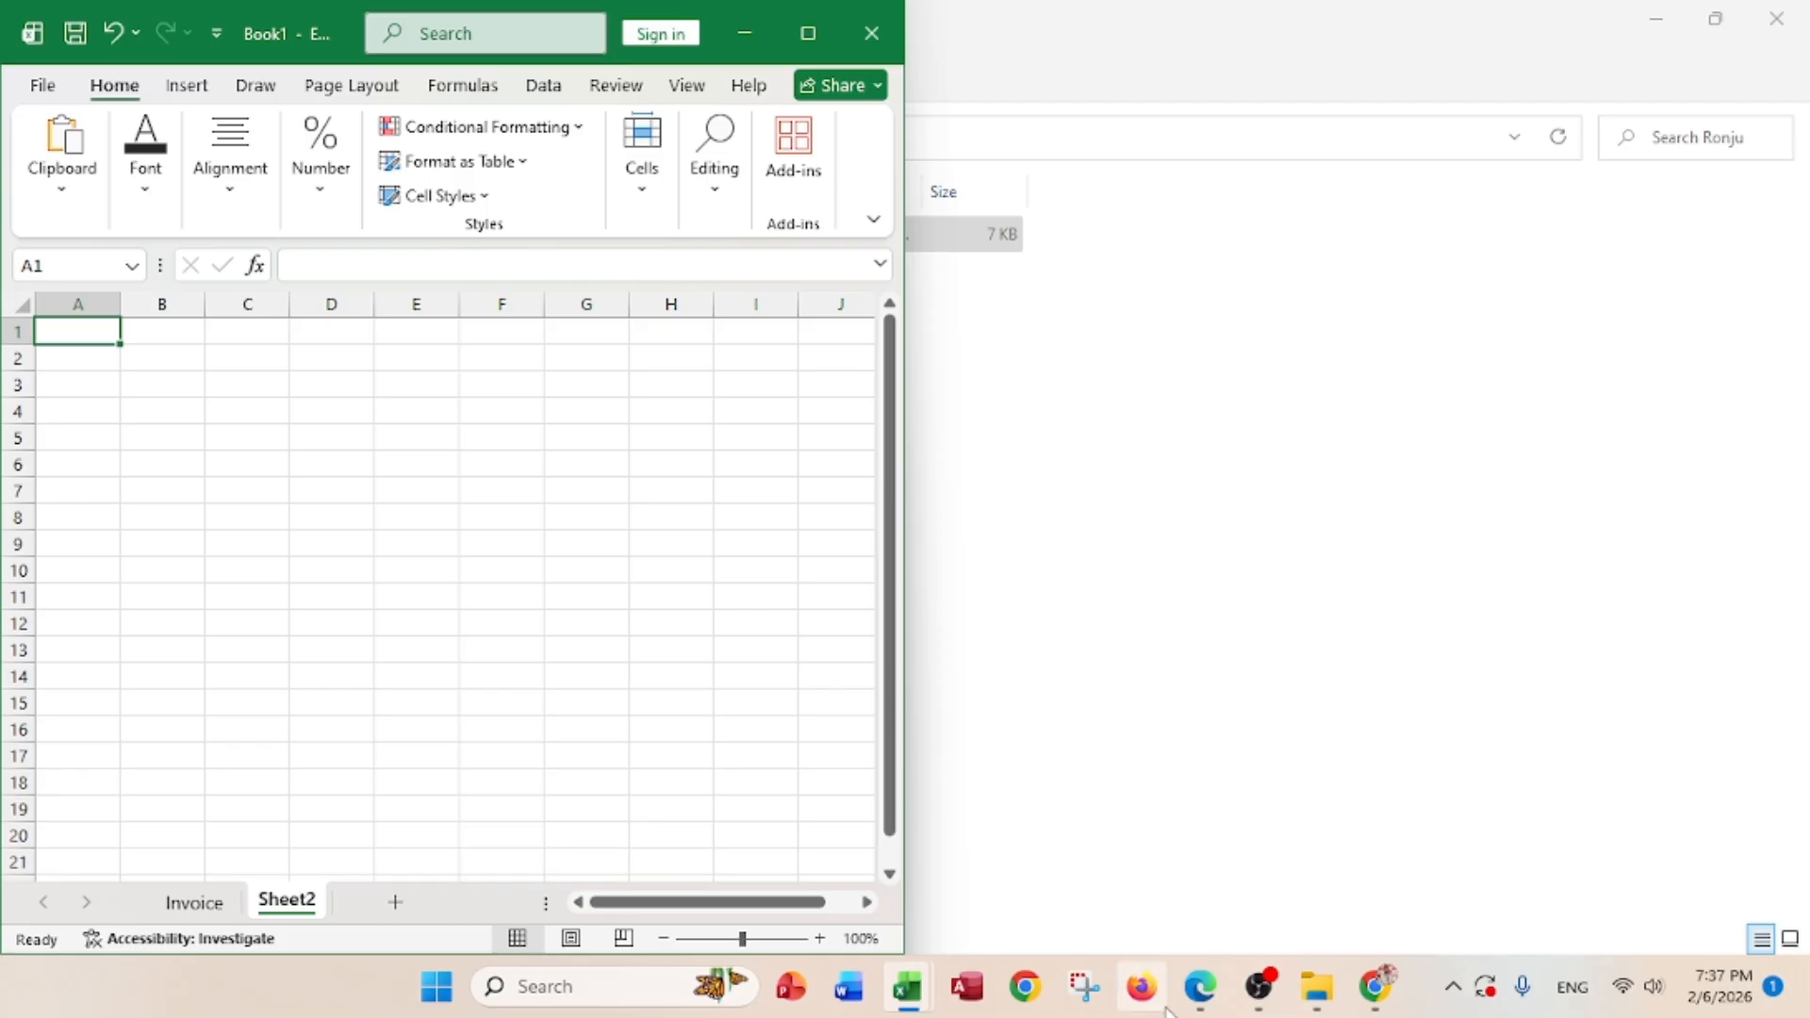
# - Switch to the practice PDF in Edge, review the tabulation sheet requirements and highlight the pass mark of 33 in condition 3 in red
pyautogui.moveTo(1192, 1007)
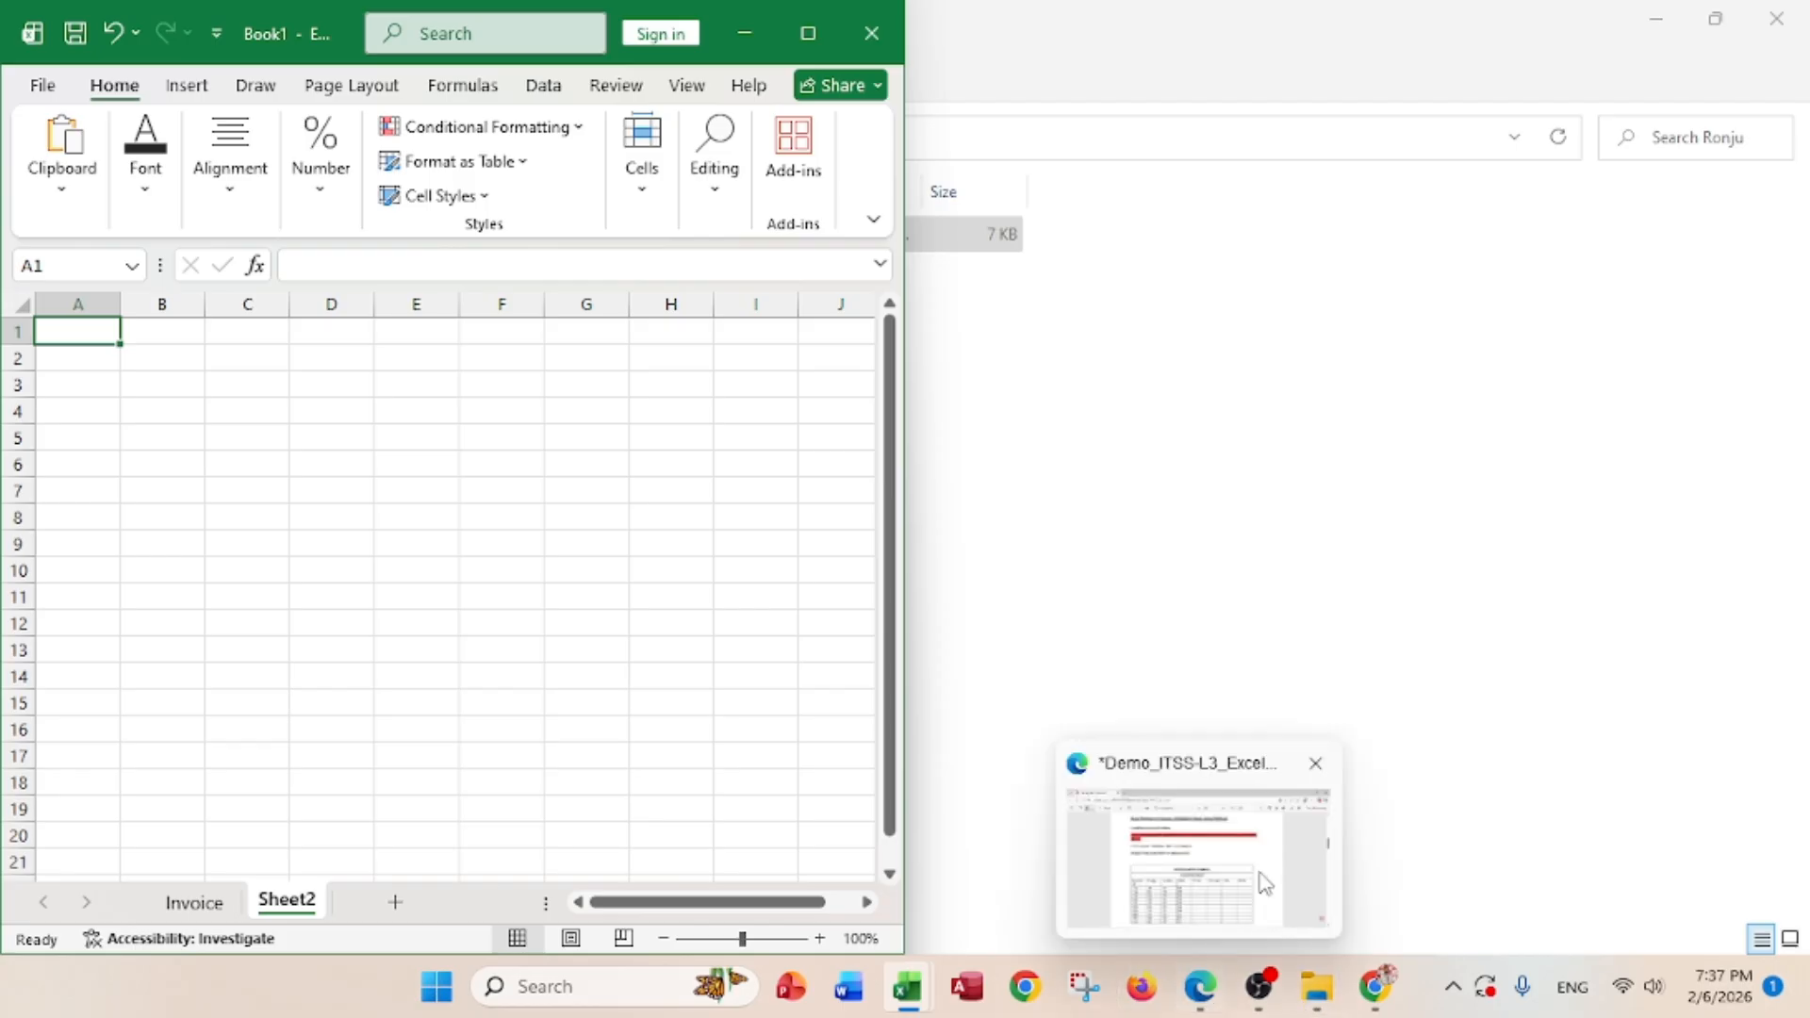
pyautogui.moveTo(1275, 782)
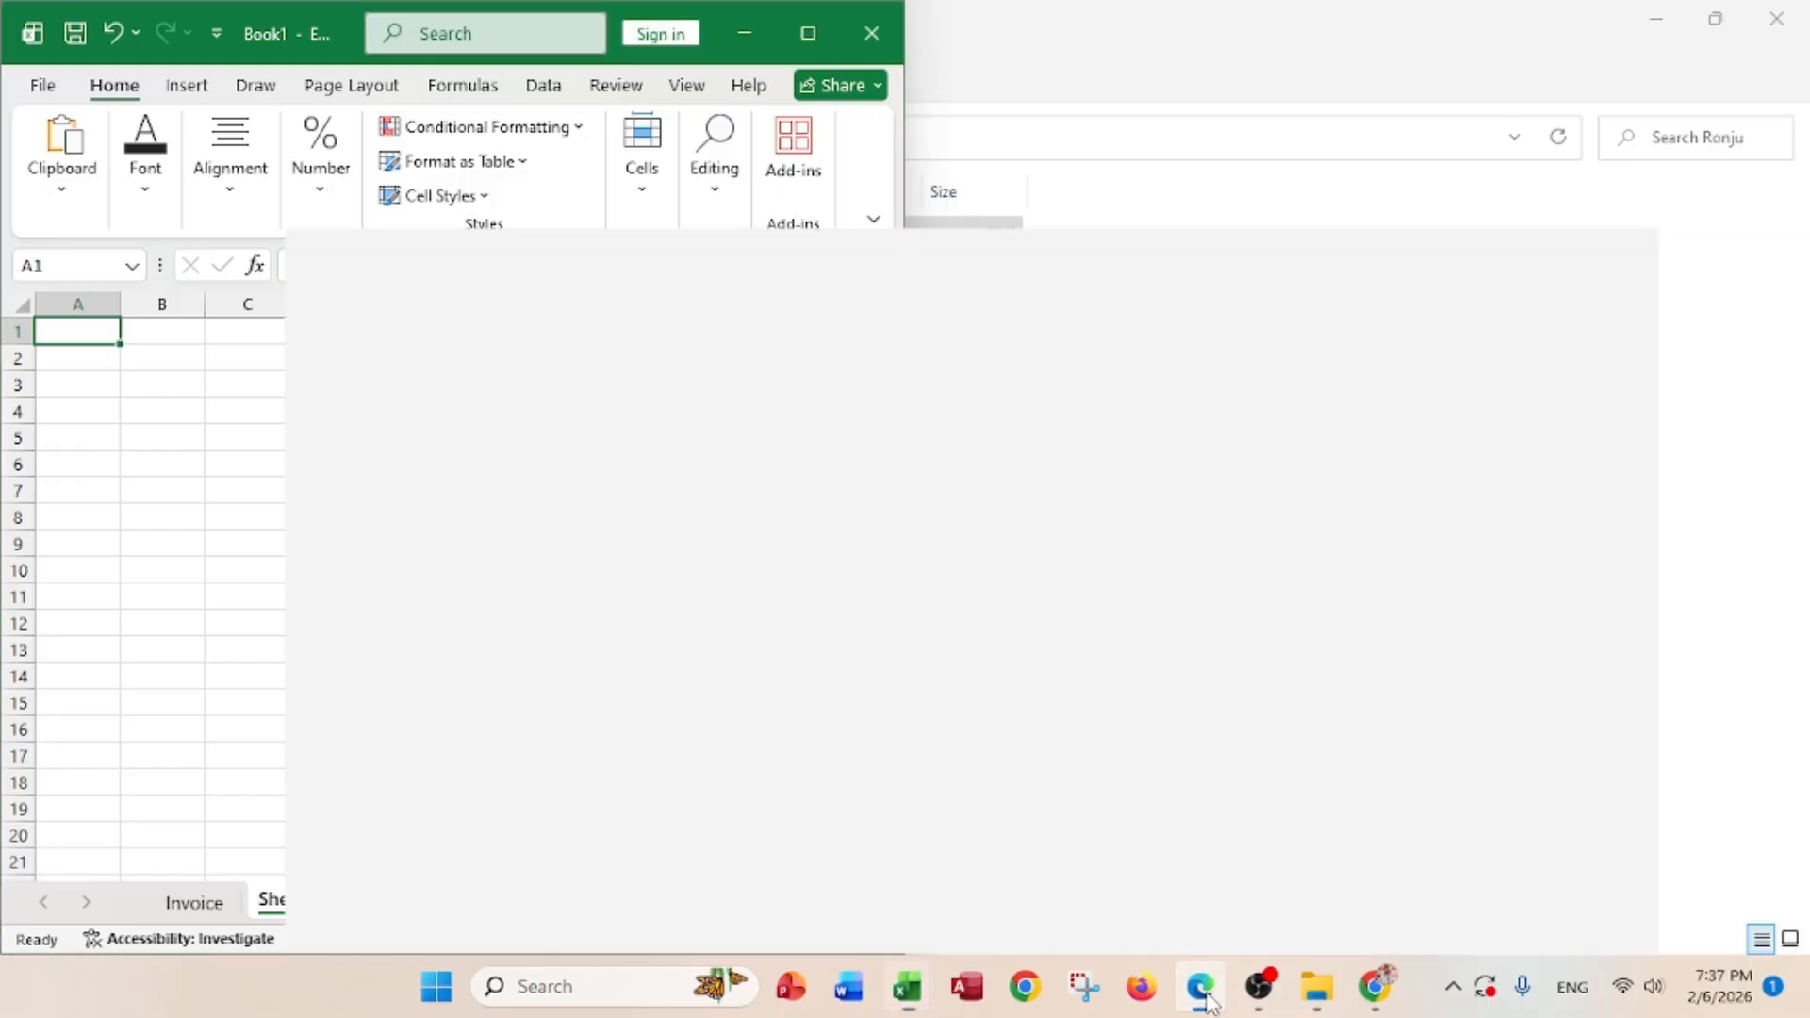
pyautogui.click(1203, 1003)
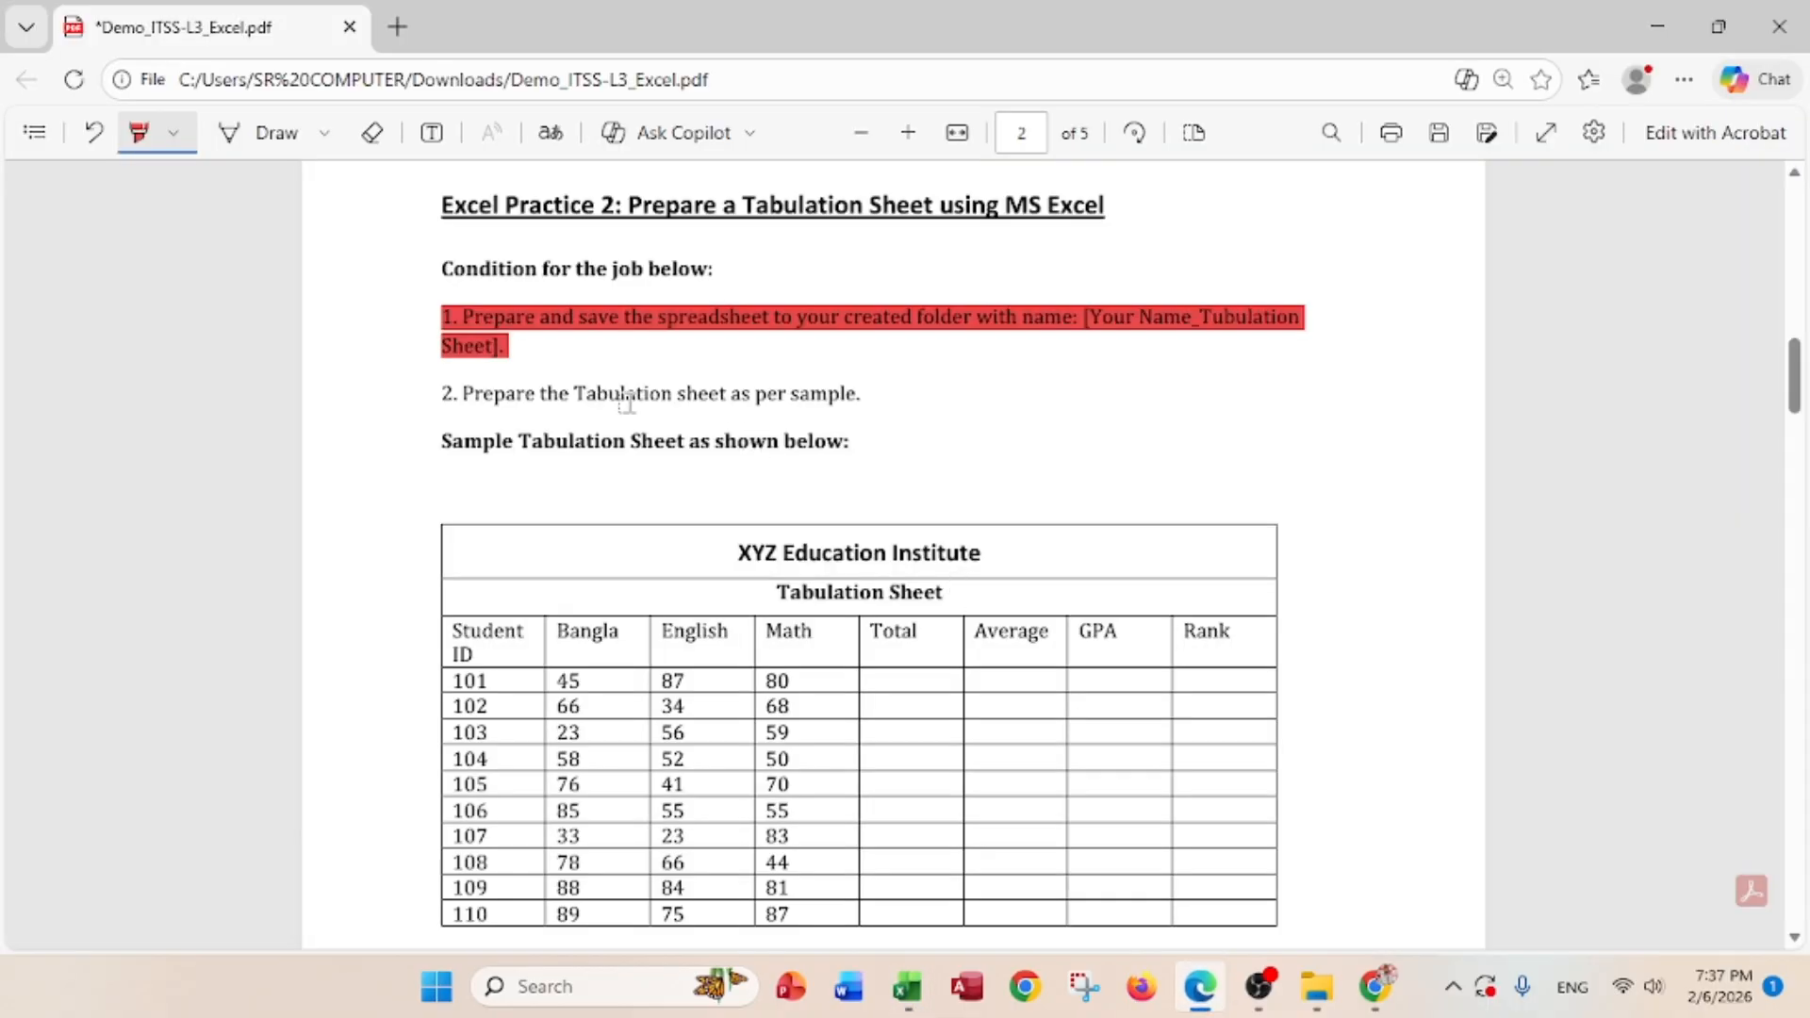
pyautogui.scroll(-1, 632, 402)
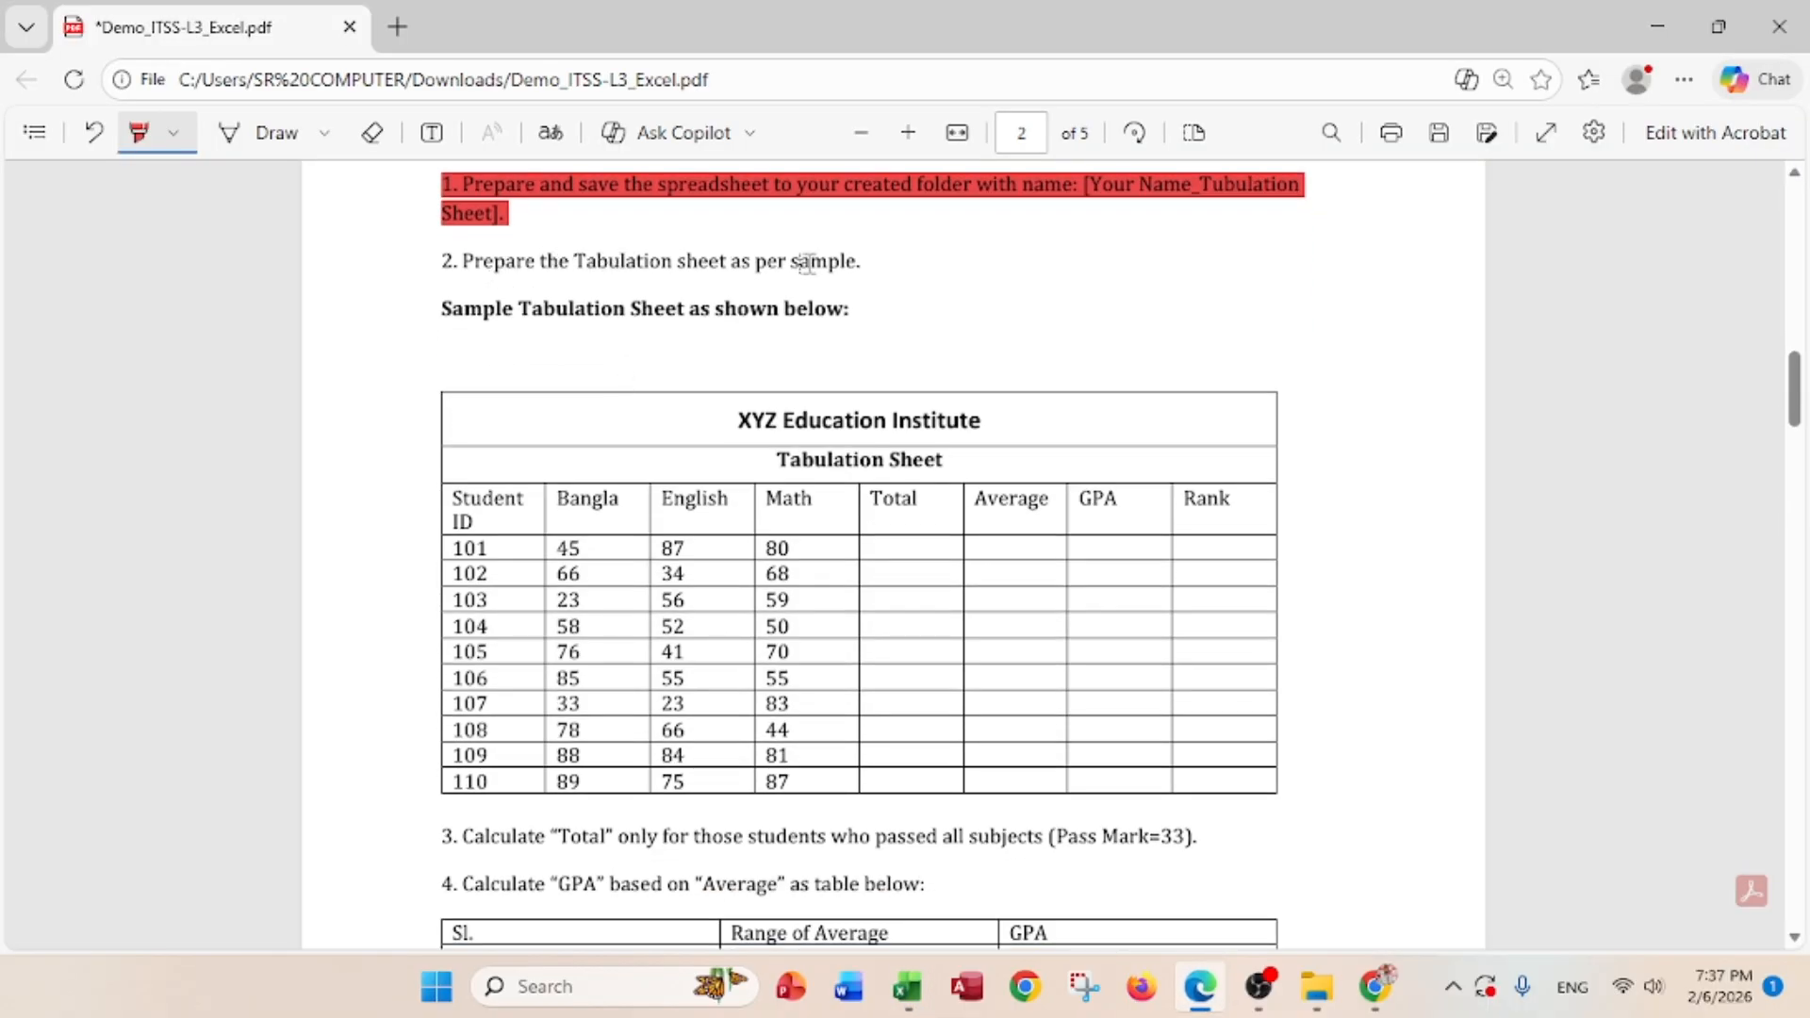
pyautogui.scroll(-1, 824, 463)
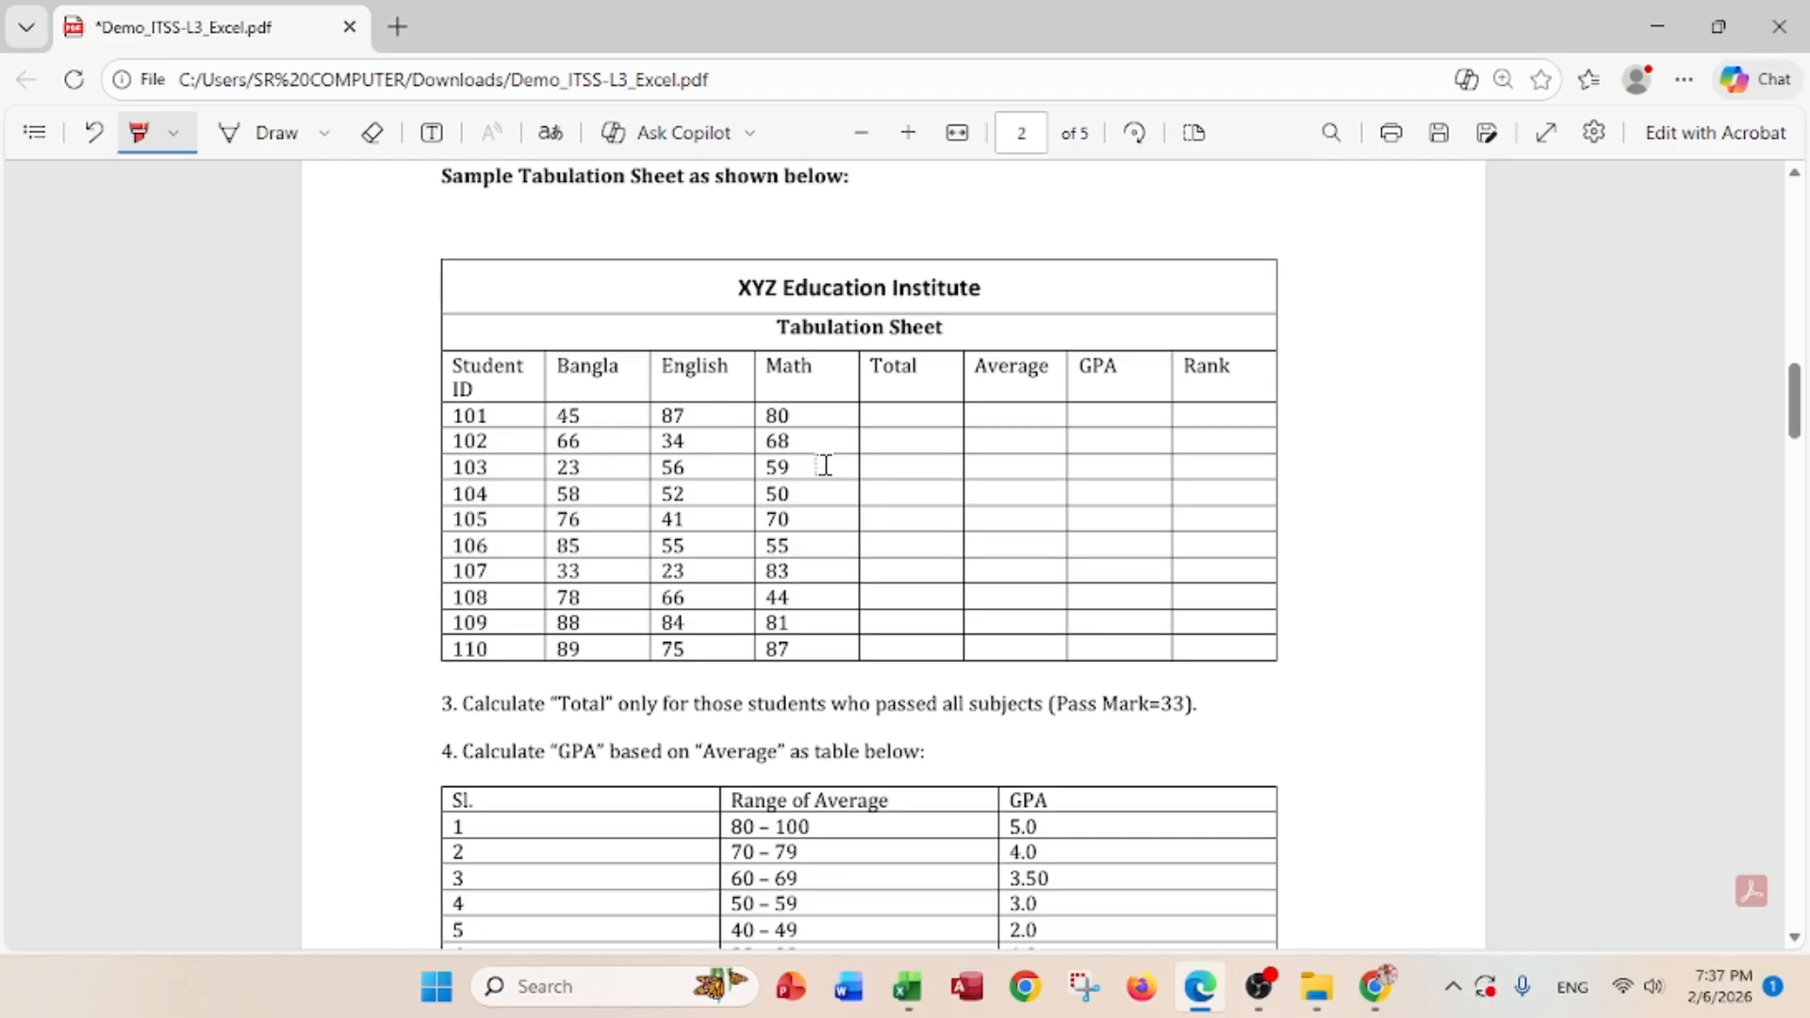
pyautogui.scroll(-1, 824, 463)
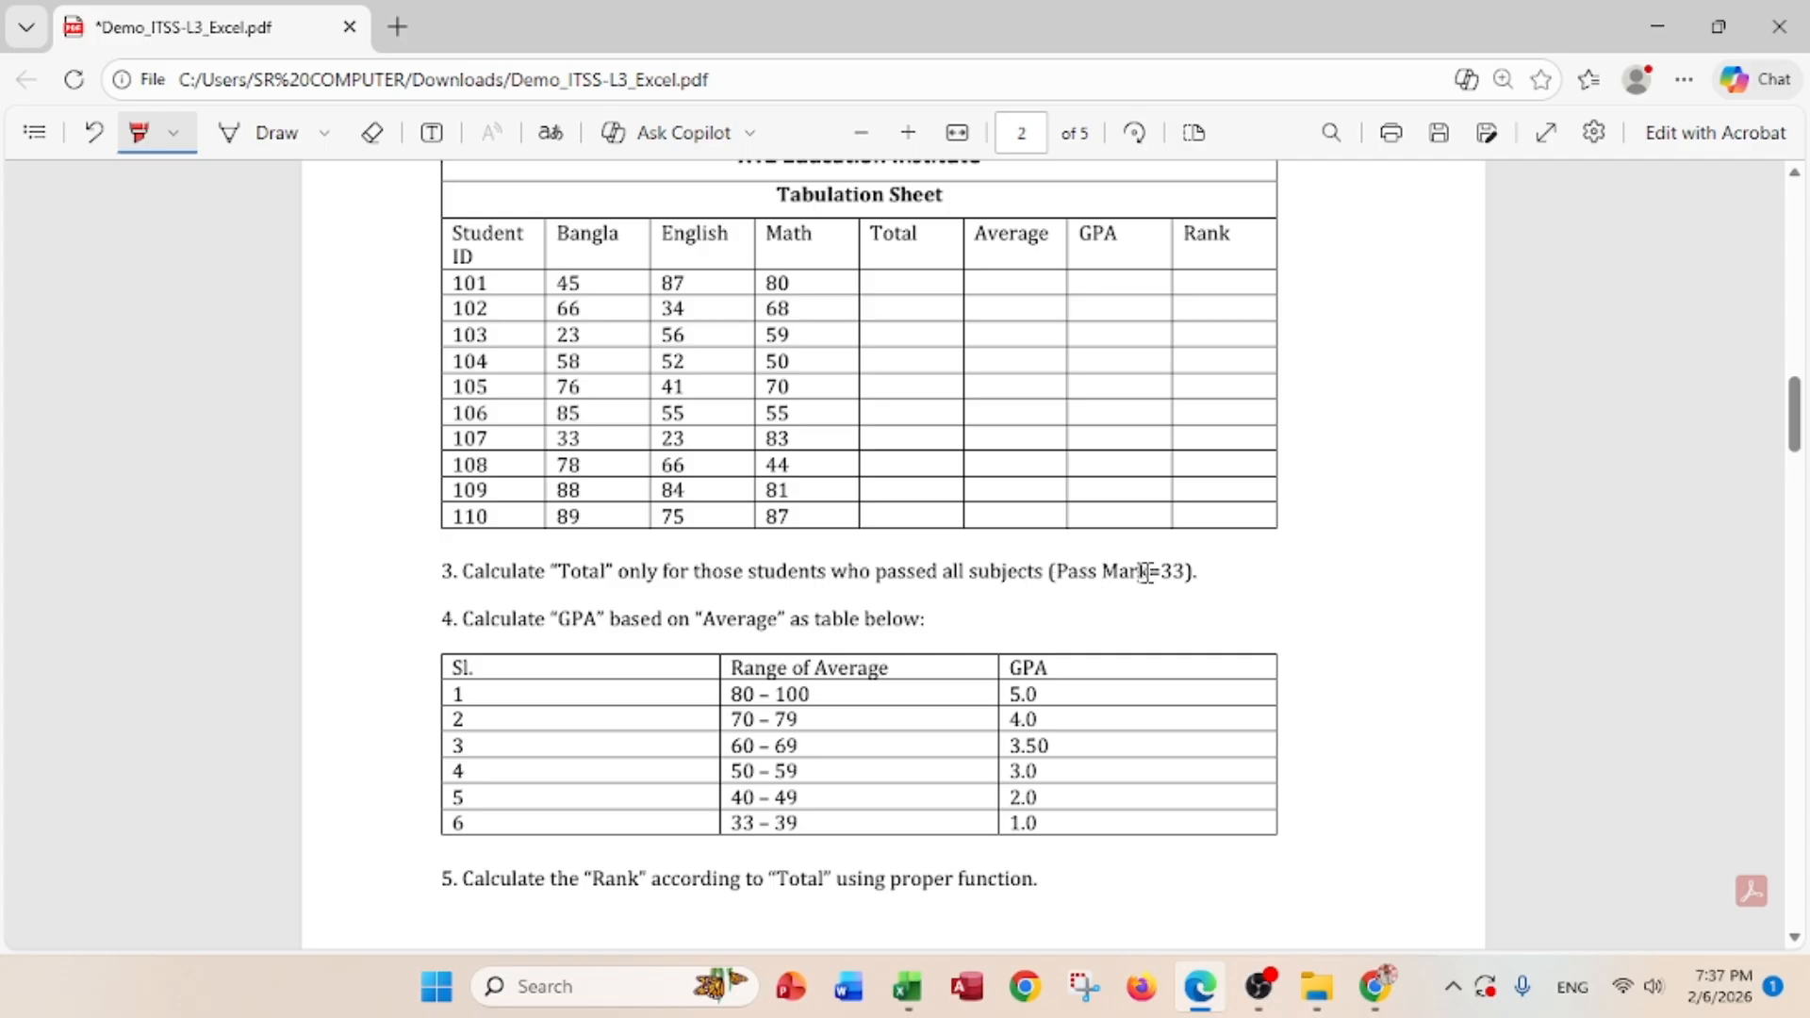
pyautogui.moveTo(1135, 573); pyautogui.dragTo(1194, 573)
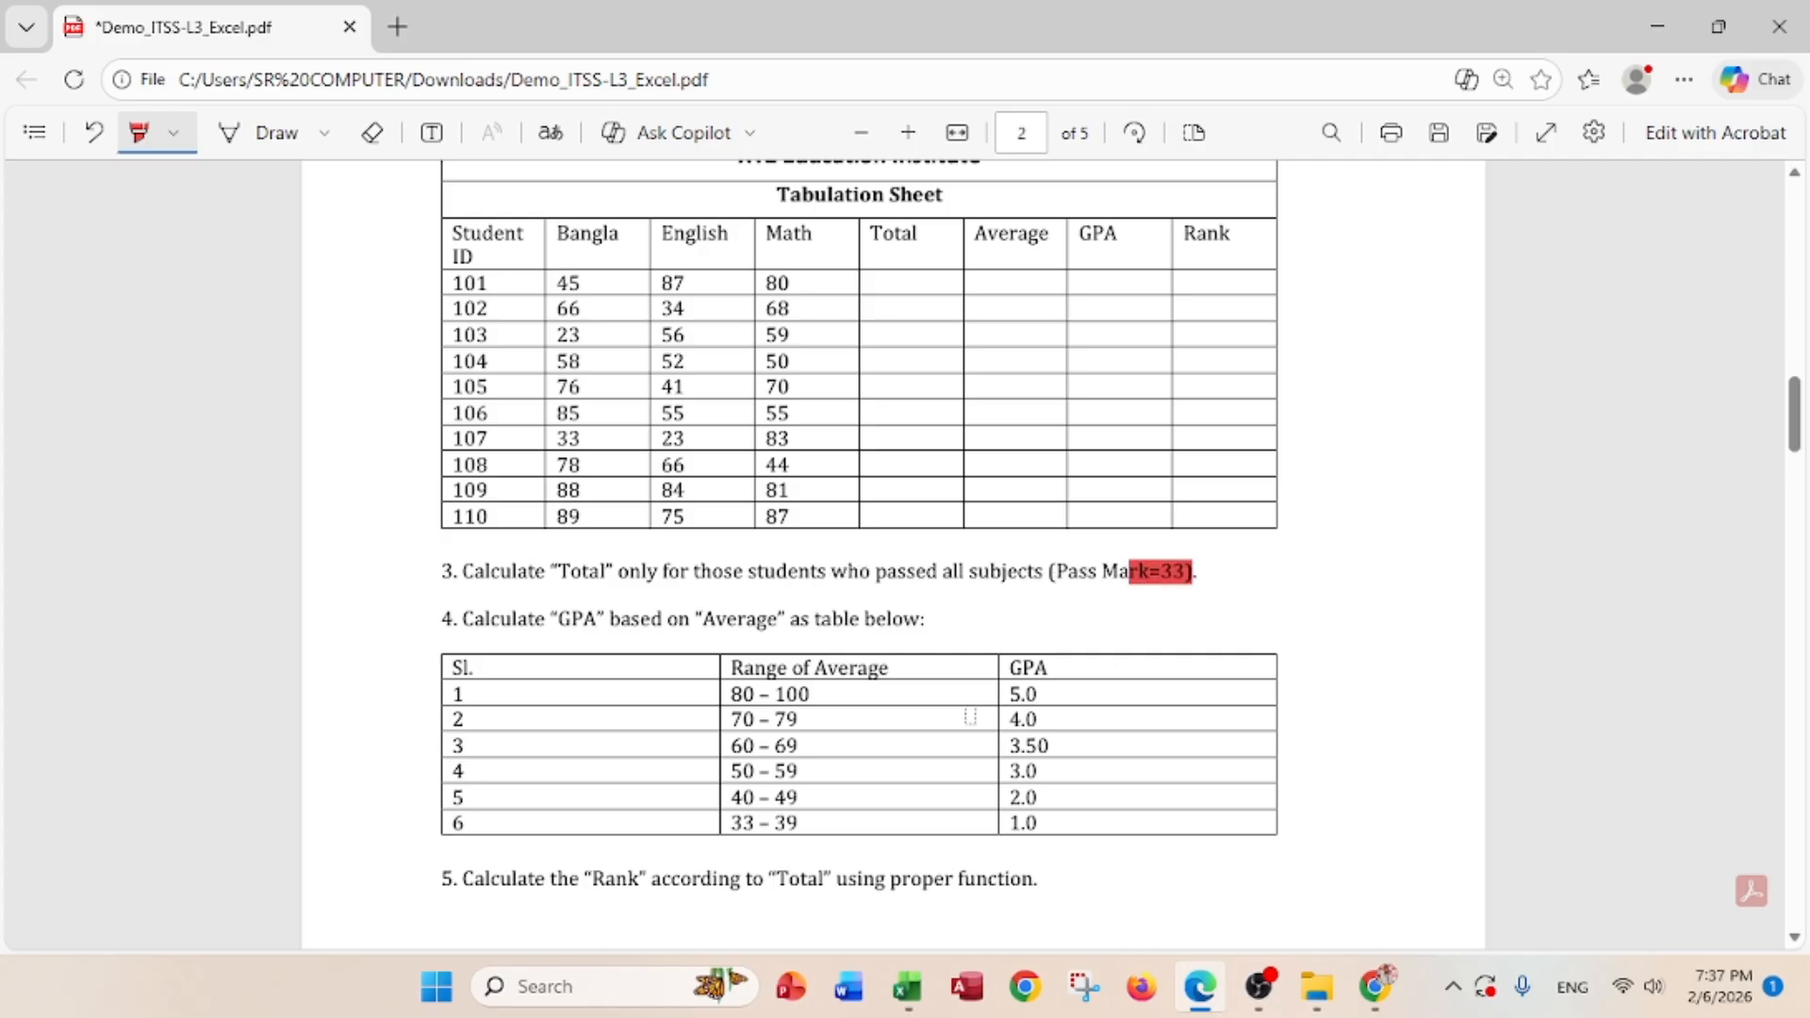
pyautogui.scroll(-1, 825, 627)
pyautogui.scroll(1, 832, 616)
# - Place the practice PDF side by side with the Excel workbook and bring the full sample tabulation table into view
pyautogui.moveTo(1727, 29)
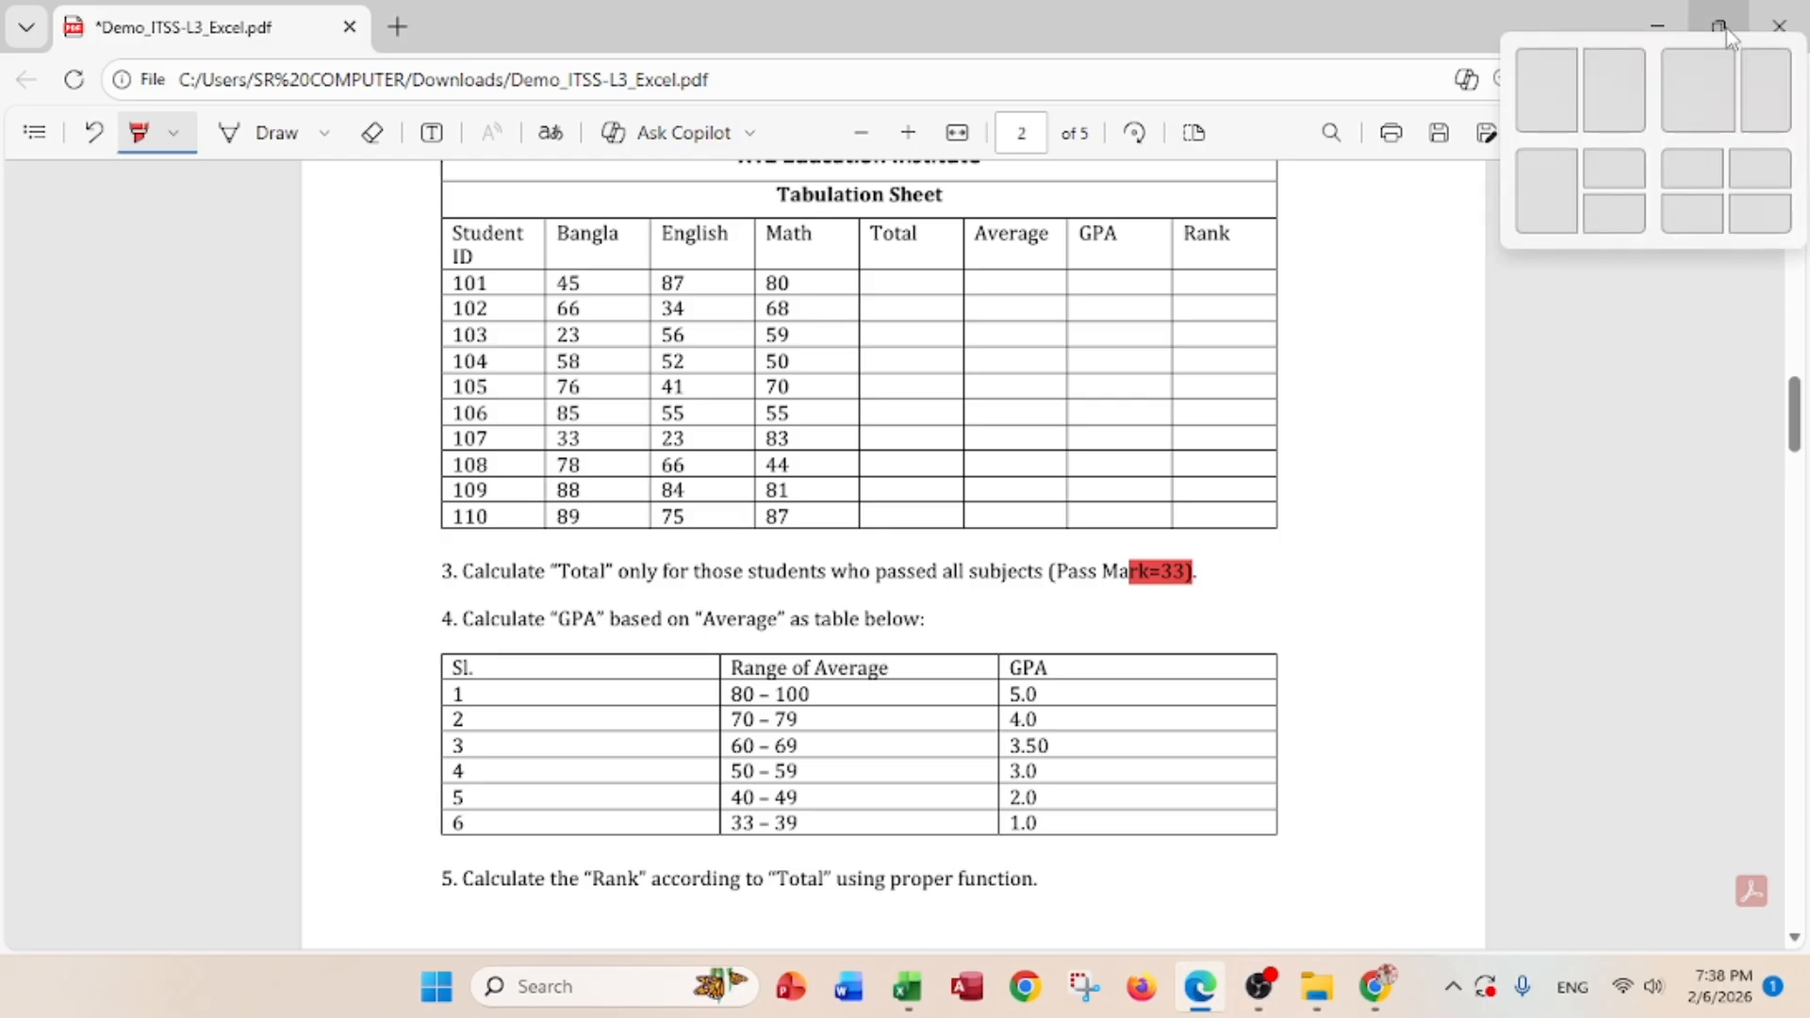
pyautogui.click(1616, 82)
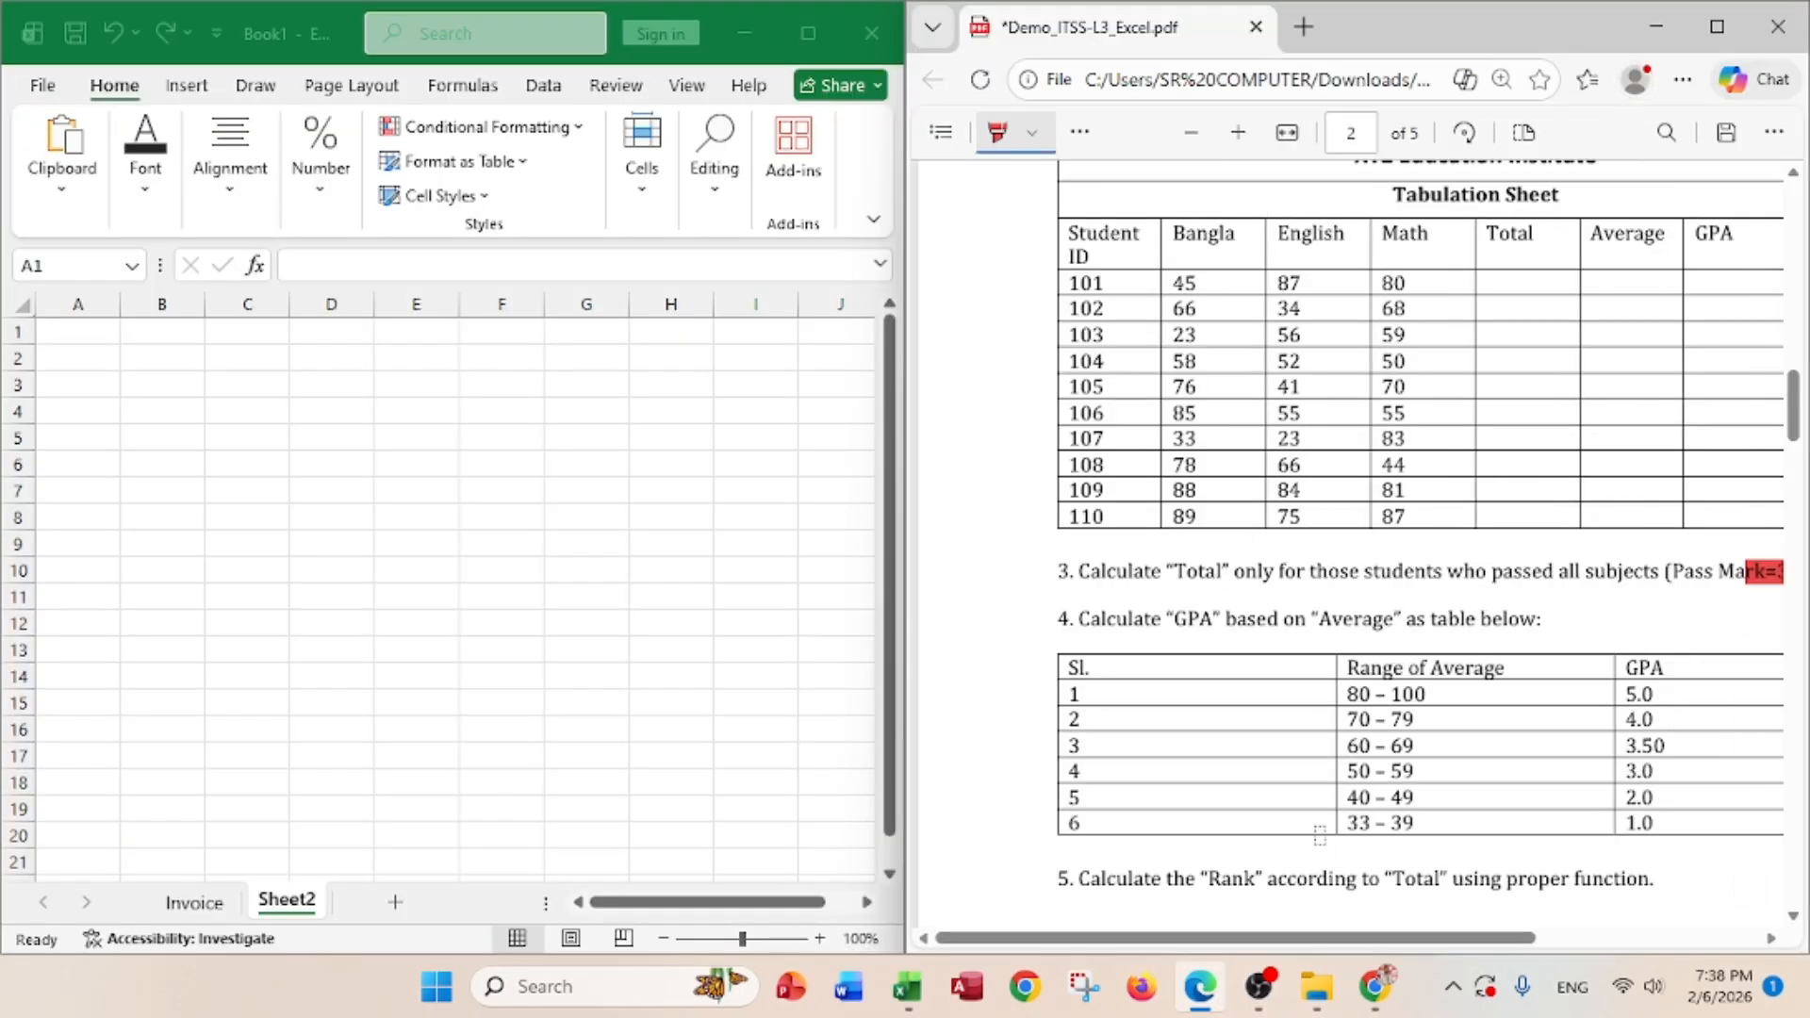
pyautogui.scroll(2, 1320, 832)
pyautogui.moveTo(1042, 939); pyautogui.dragTo(1122, 946)
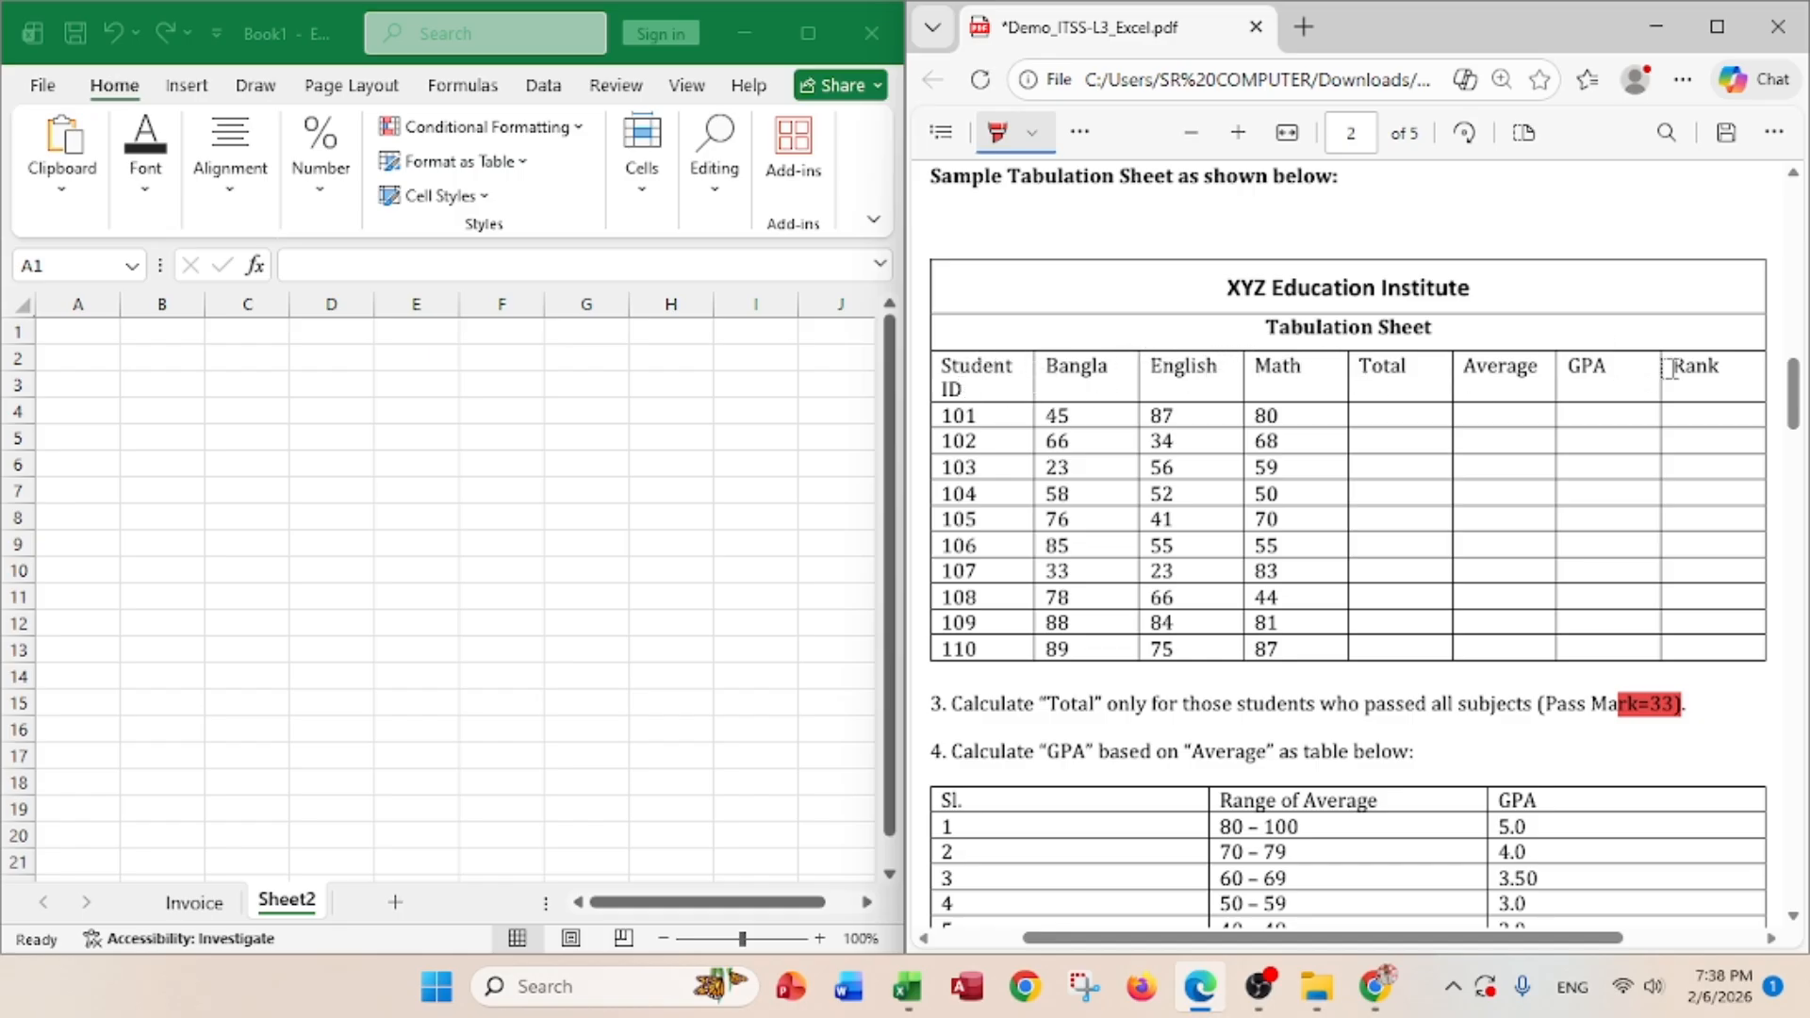
# - Merge and center cells A1:H1 on Sheet2 and extend the same merged formatting to row 2
pyautogui.click(176, 404)
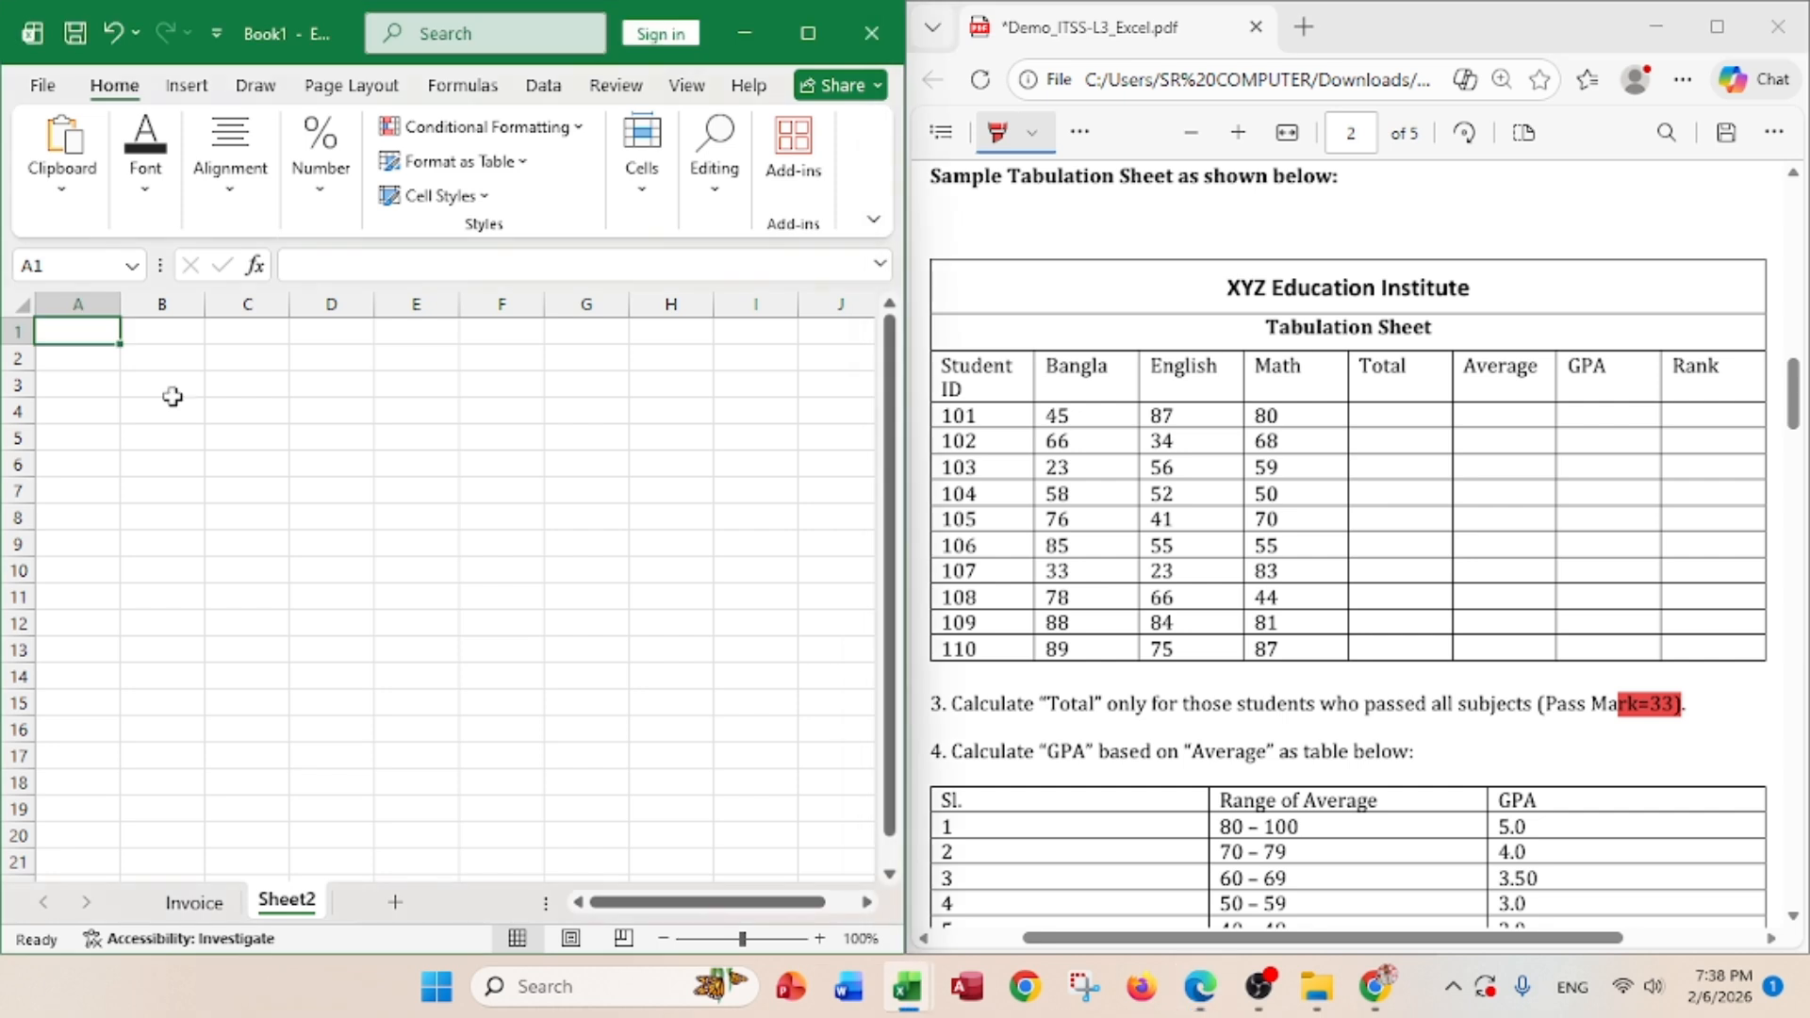
pyautogui.click(80, 334)
pyautogui.moveTo(79, 333); pyautogui.dragTo(649, 338)
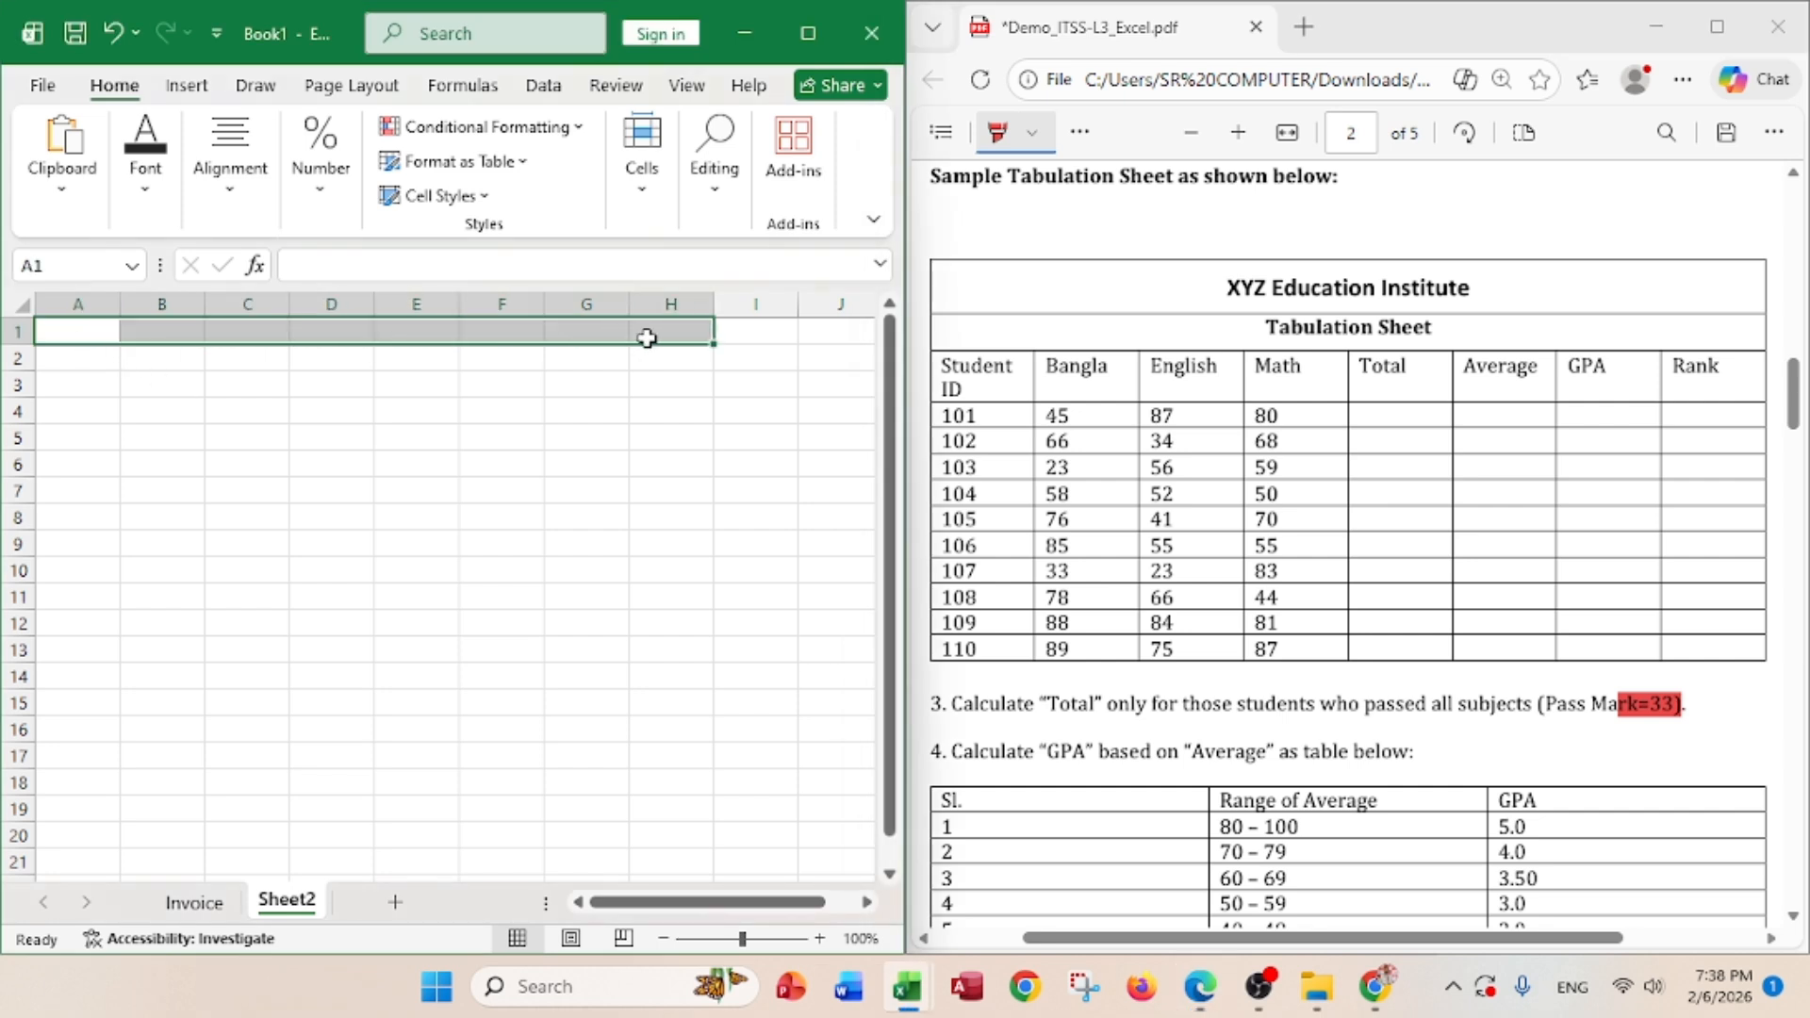
pyautogui.click(222, 189)
pyautogui.click(419, 308)
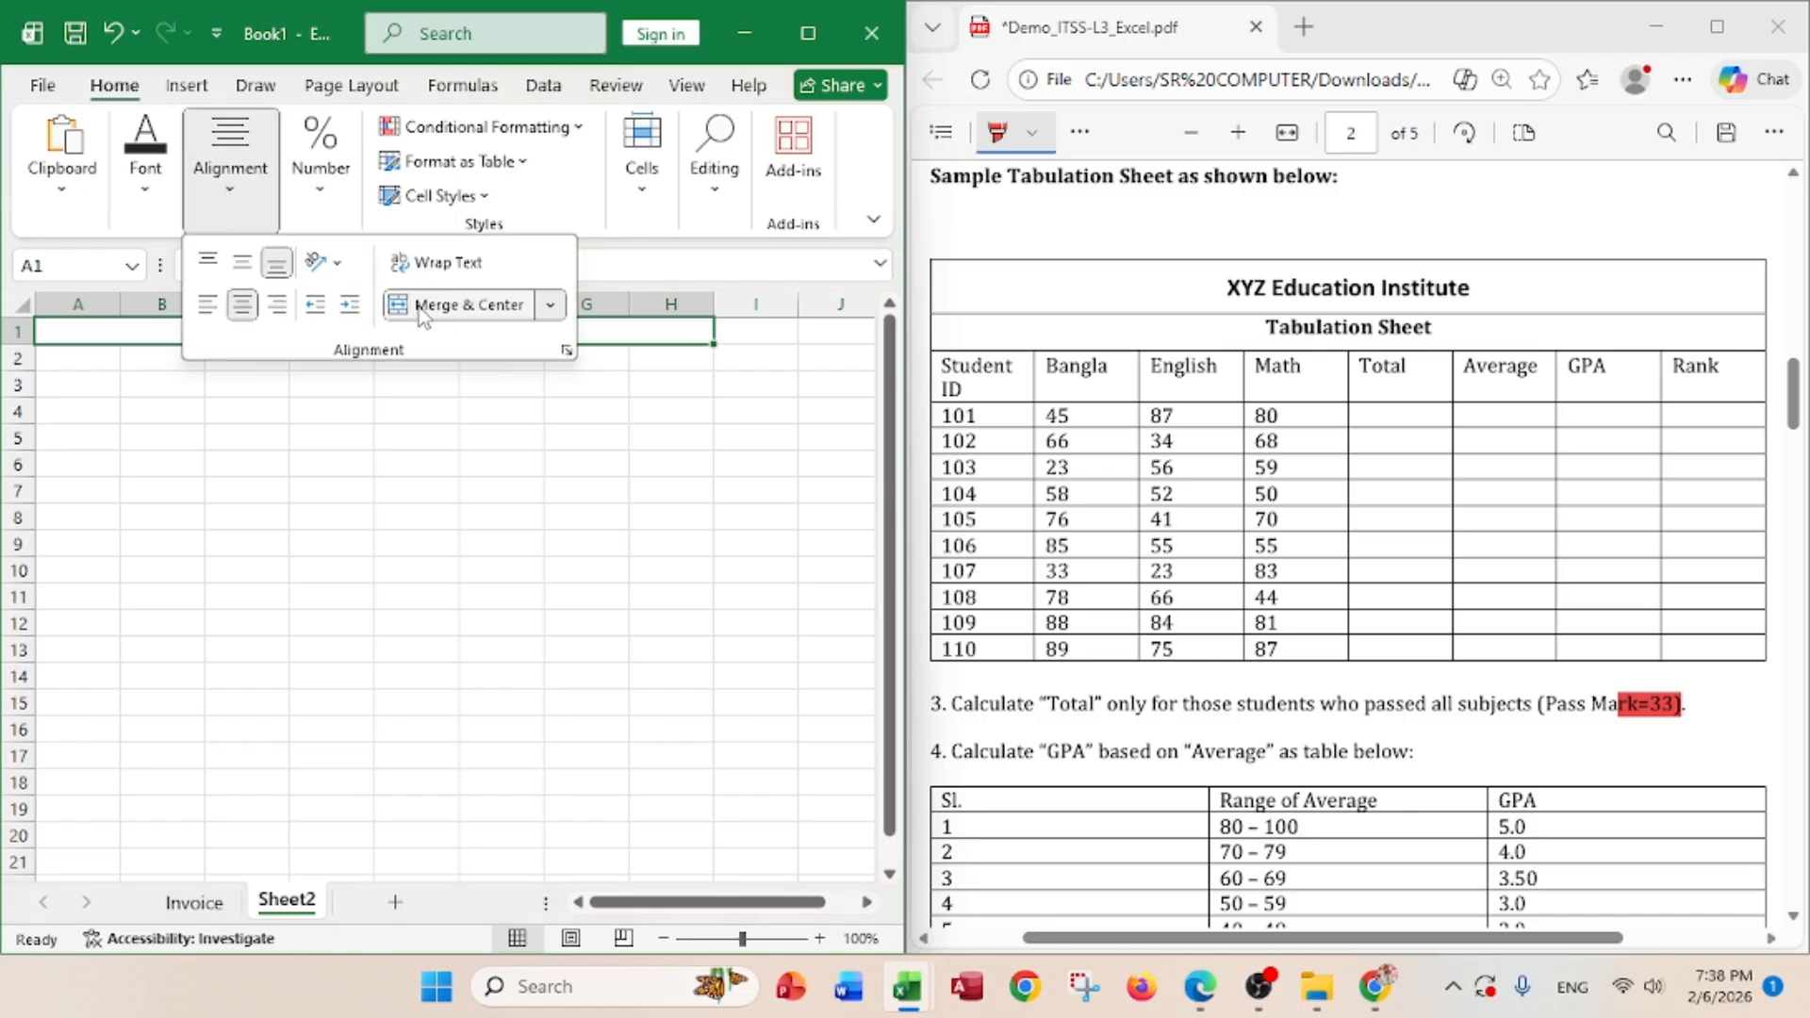
pyautogui.click(113, 329)
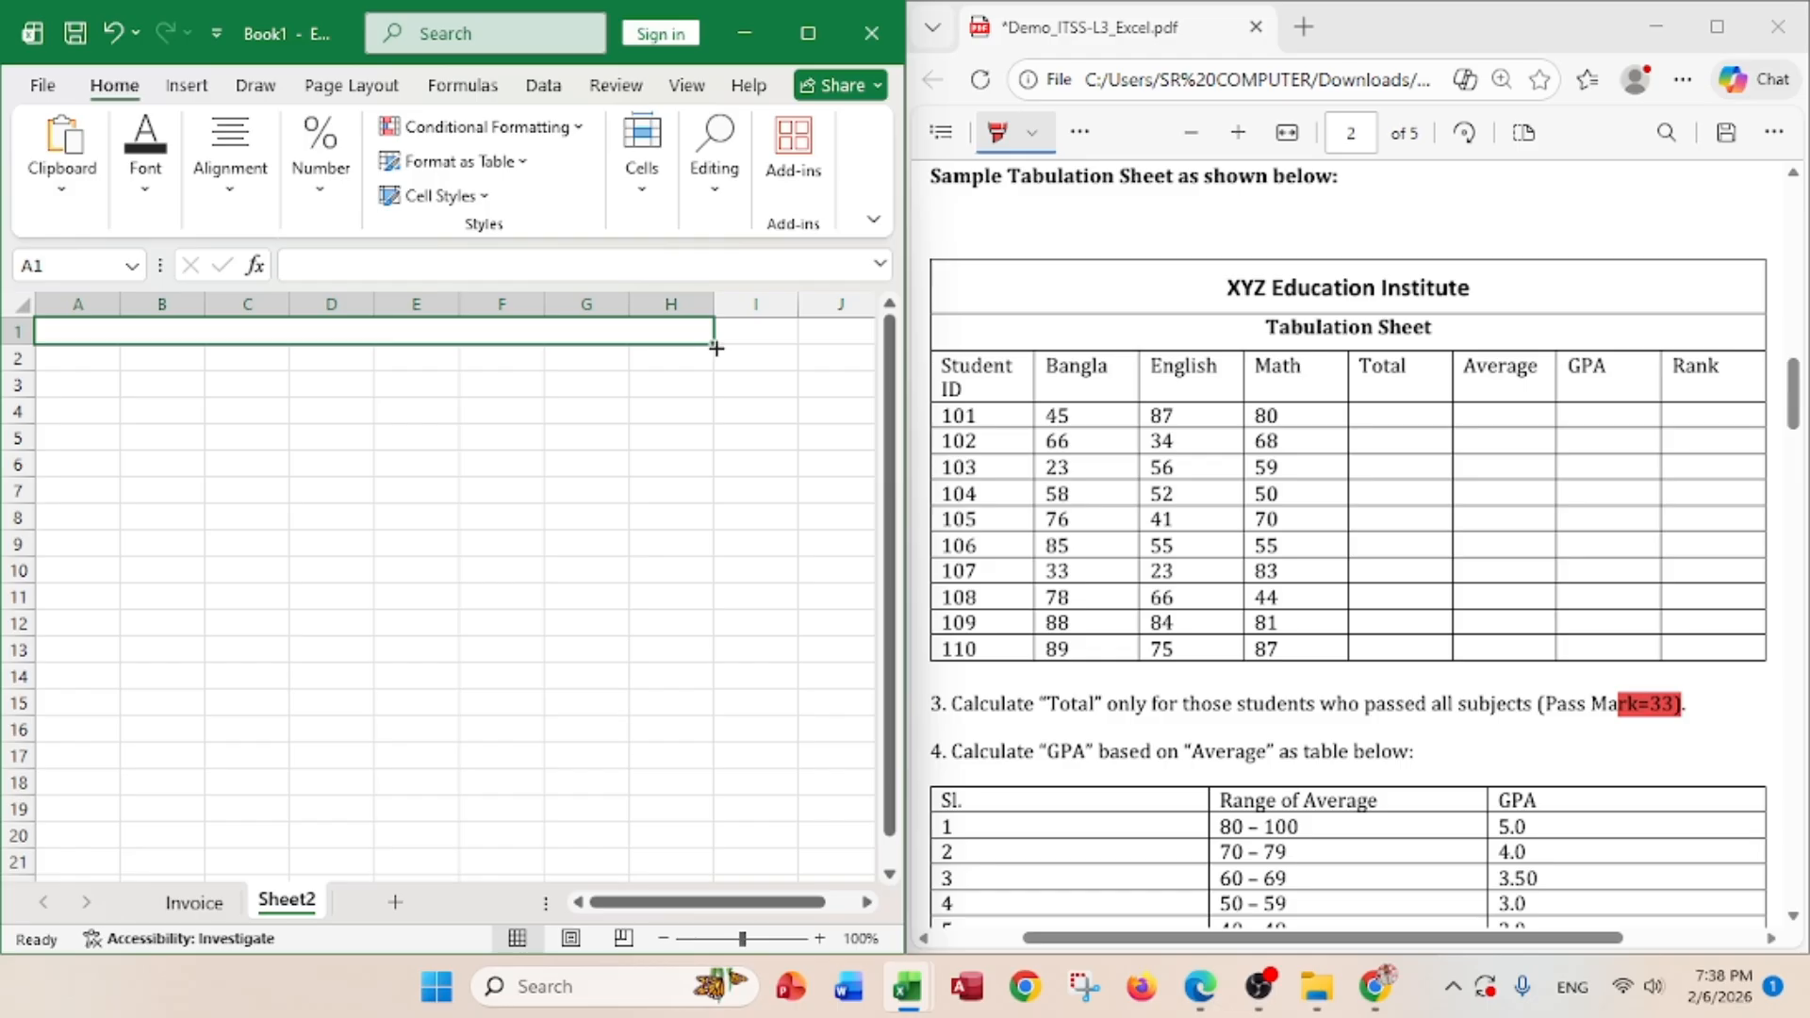
pyautogui.moveTo(716, 348); pyautogui.dragTo(714, 363)
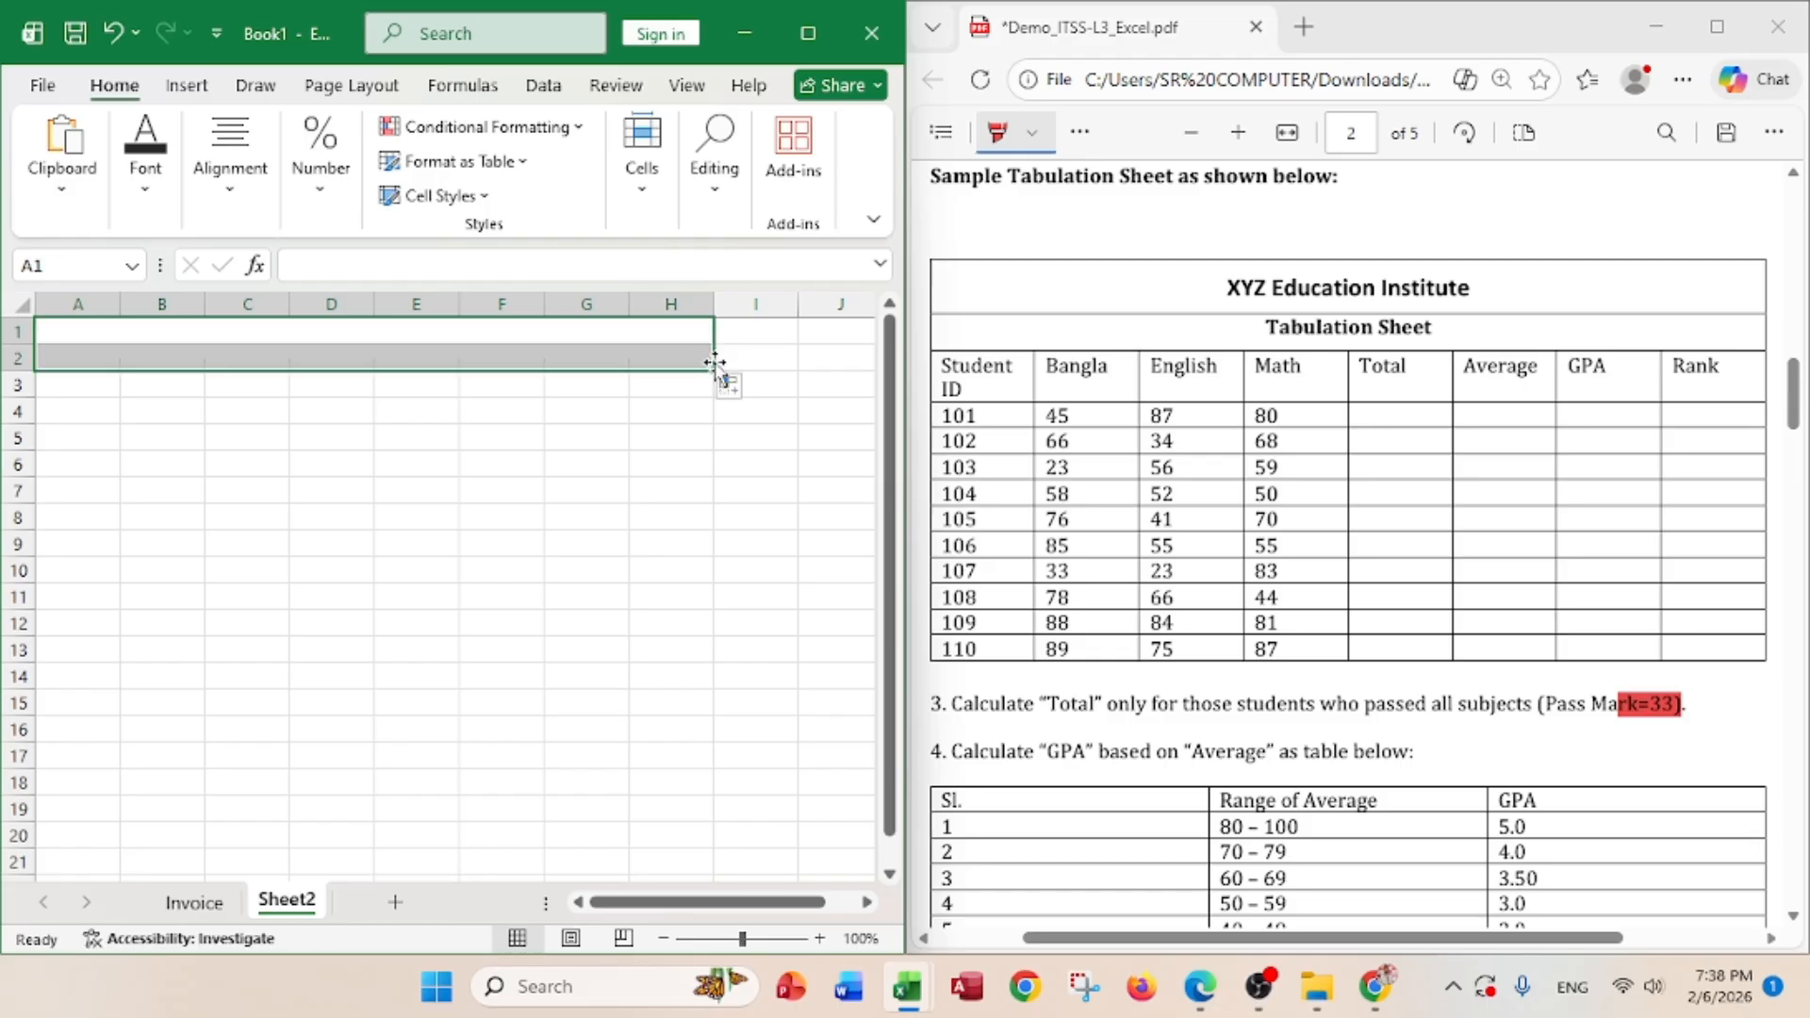
pyautogui.click(485, 412)
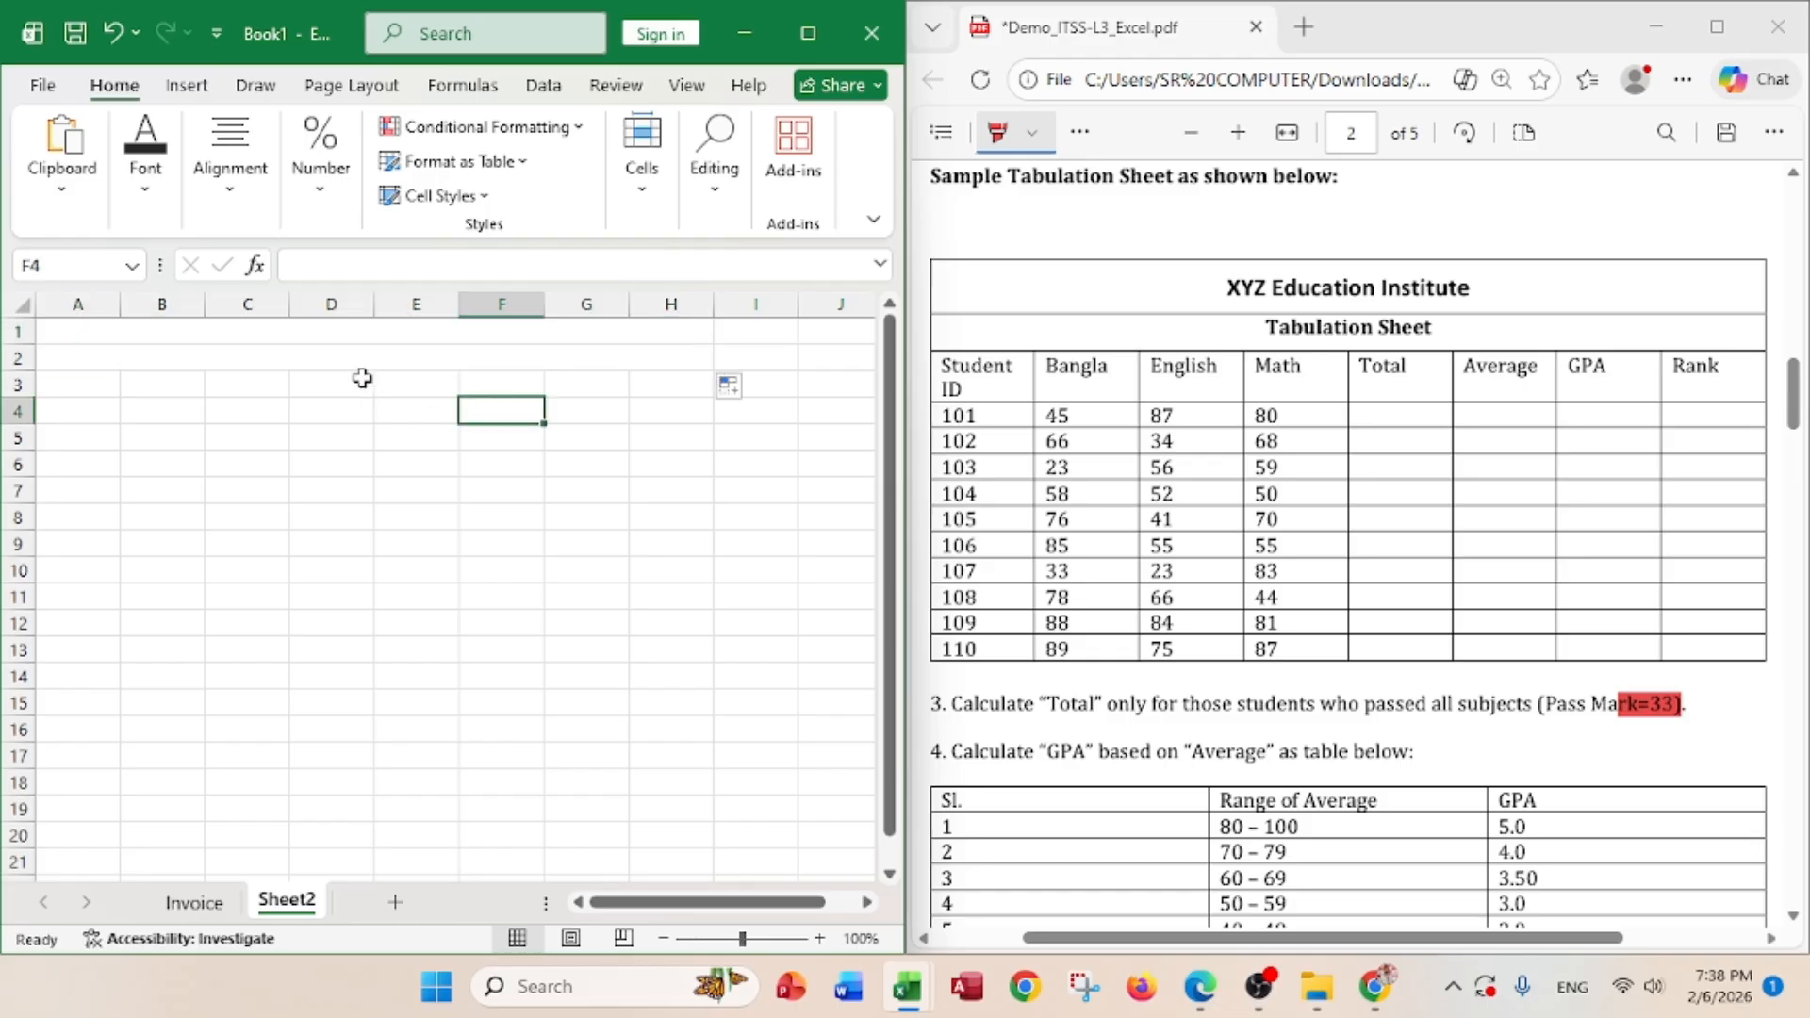
# - Enter the title "XYZ Education Institute" in the merged cell of row 1
pyautogui.click(322, 337)
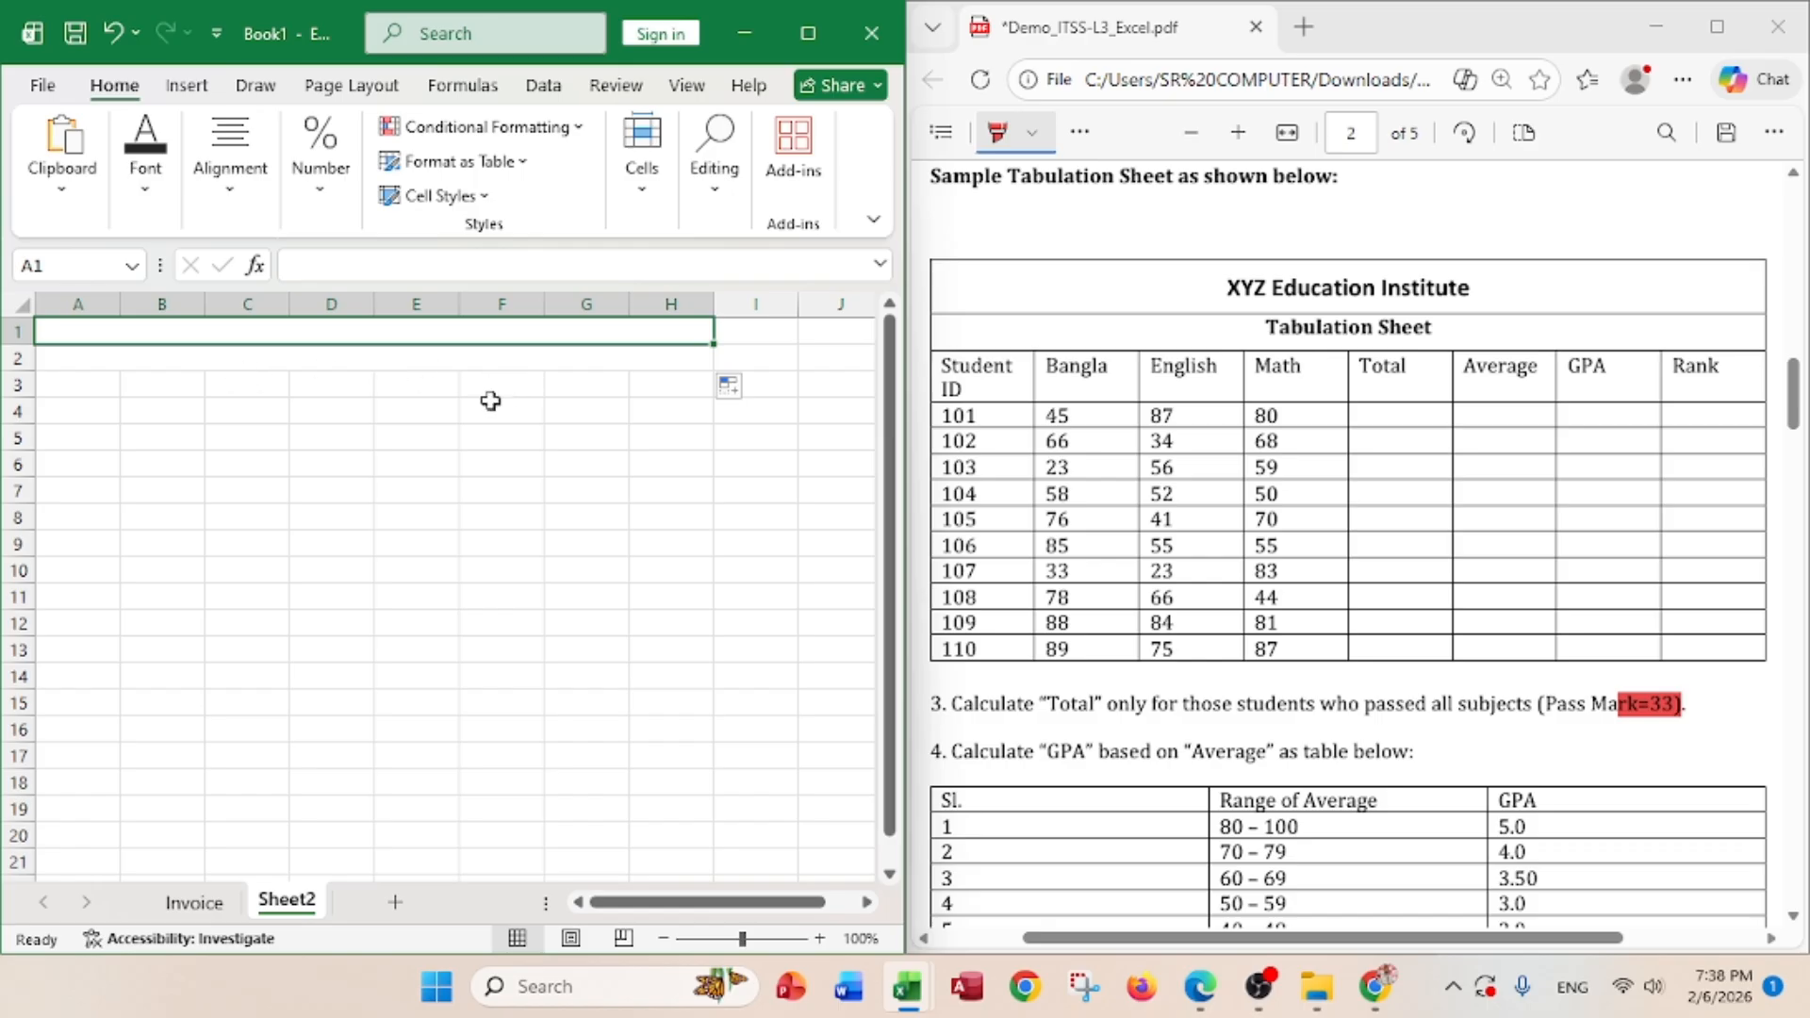
pyautogui.write('XYZ Edu')
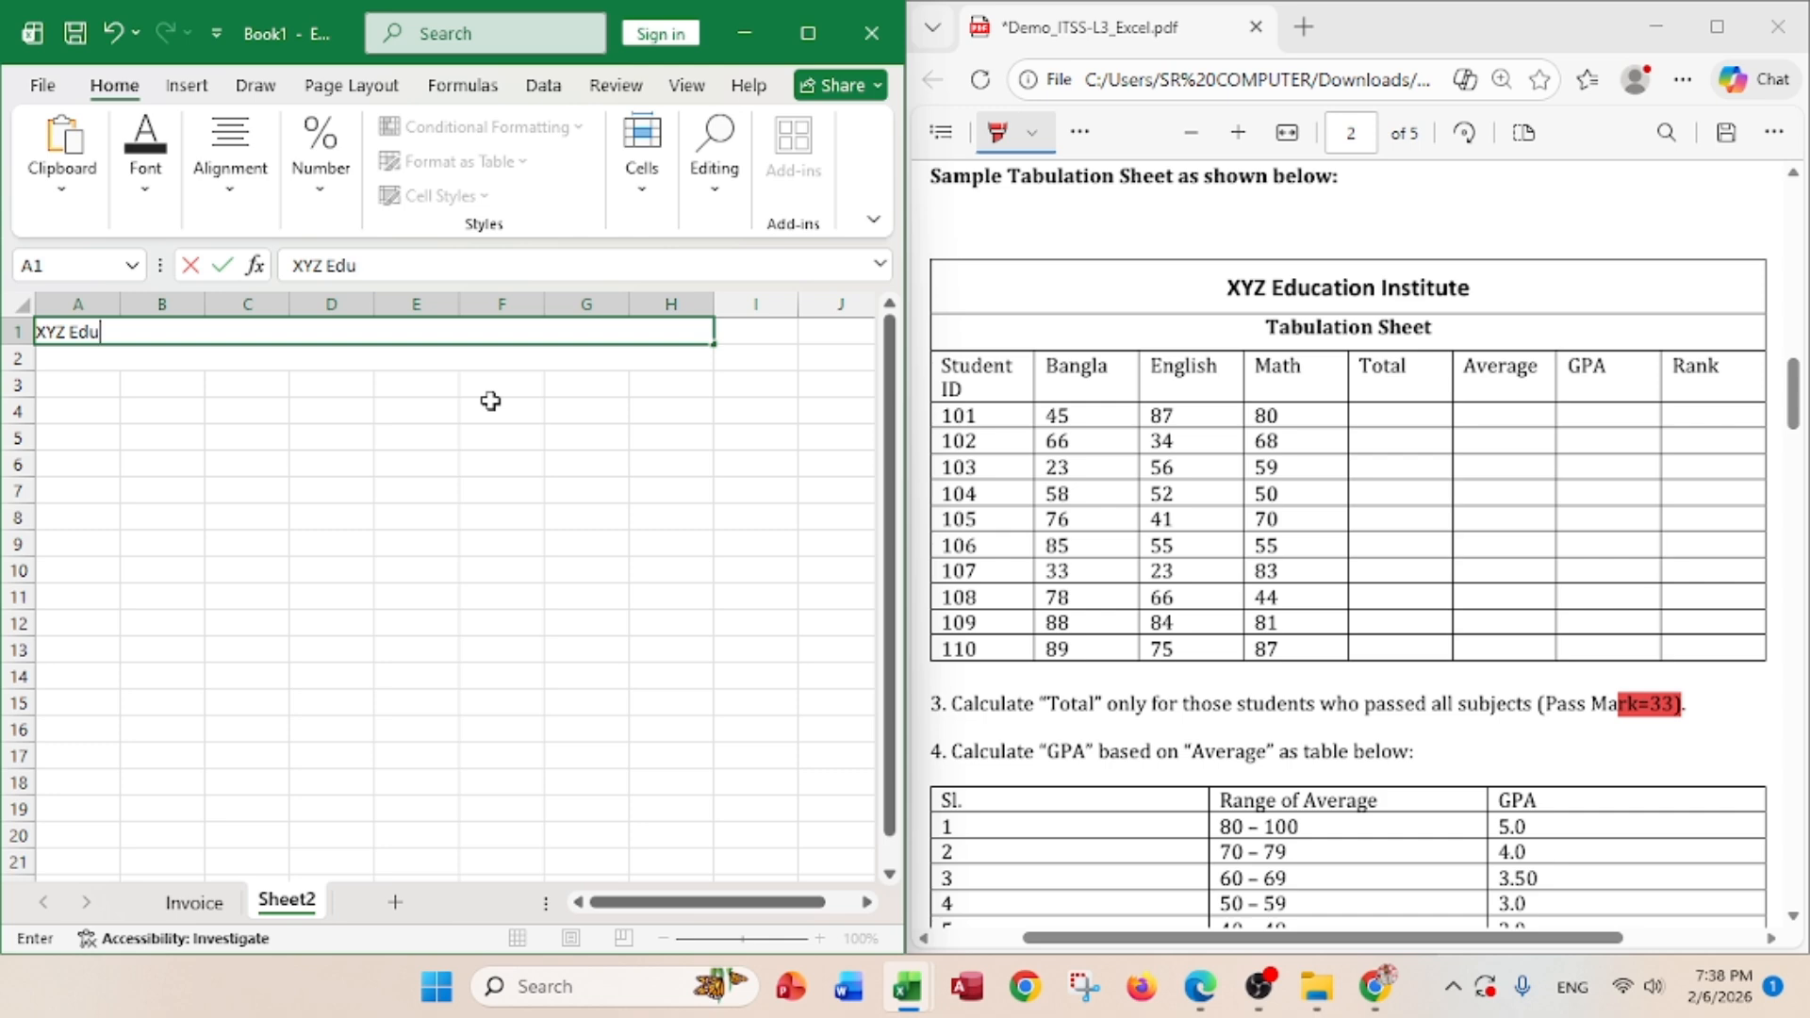
pyautogui.write('cation Ins')
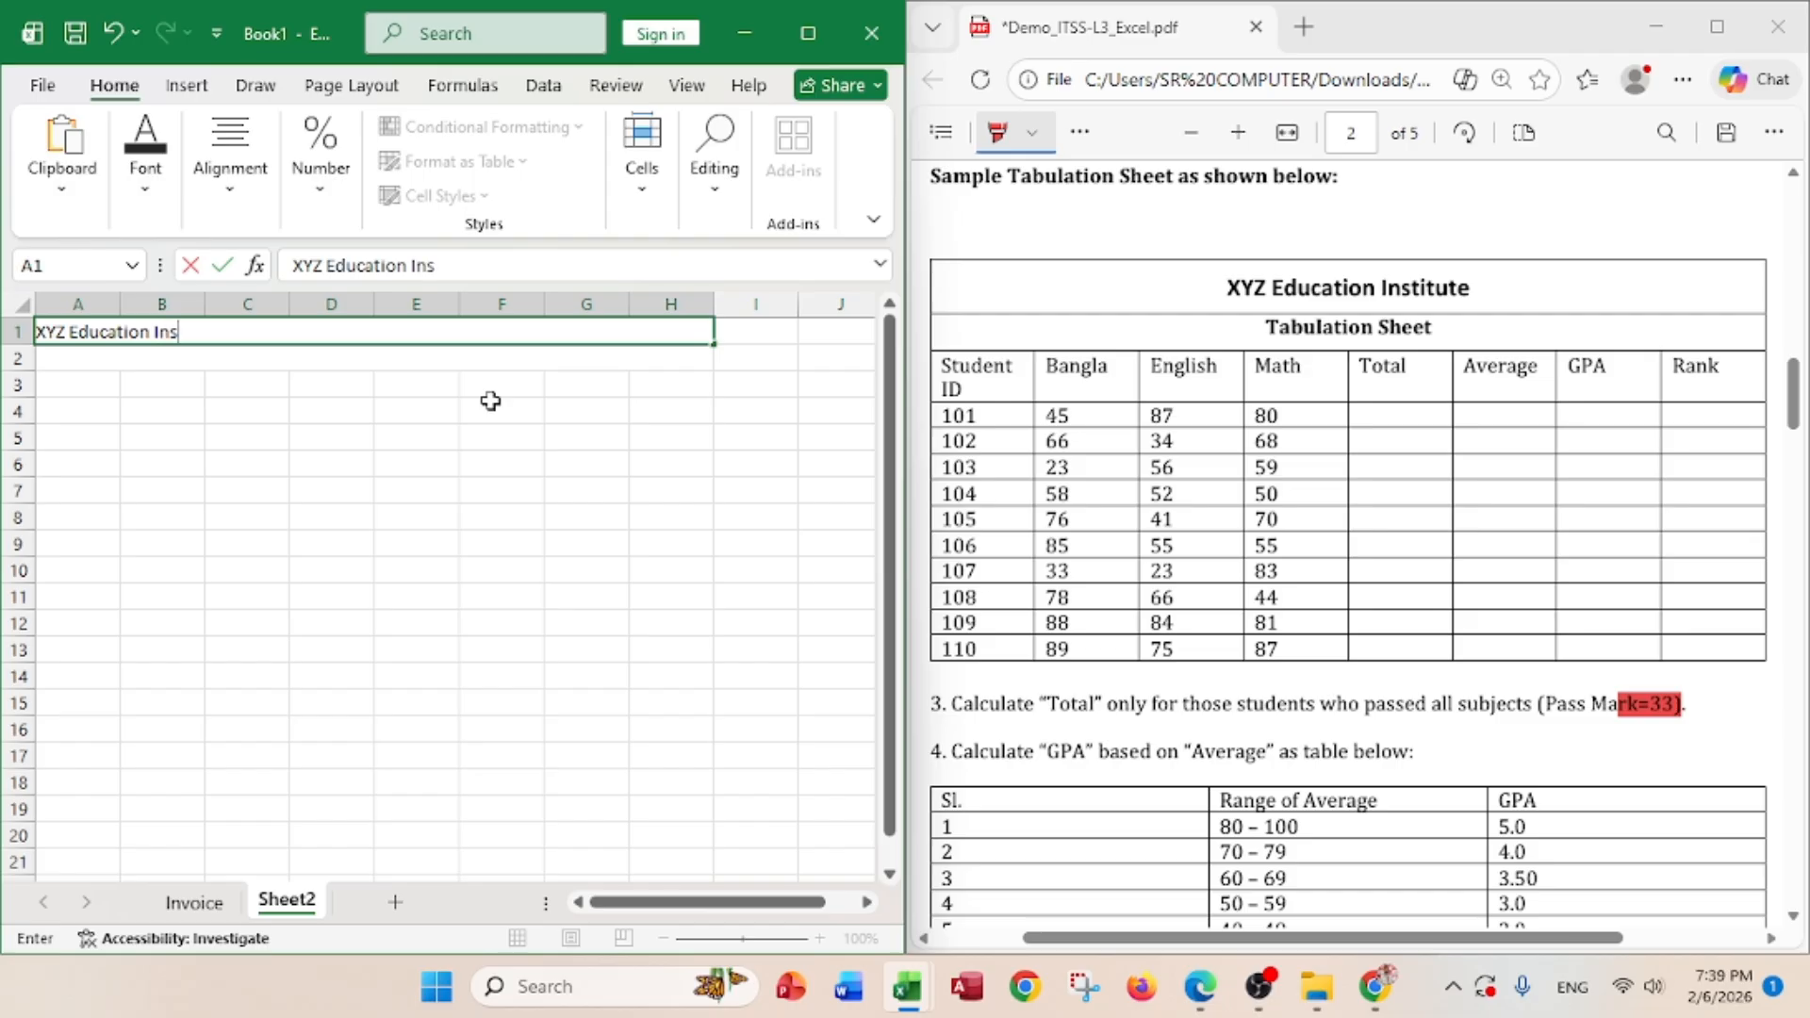
pyautogui.write('titute')
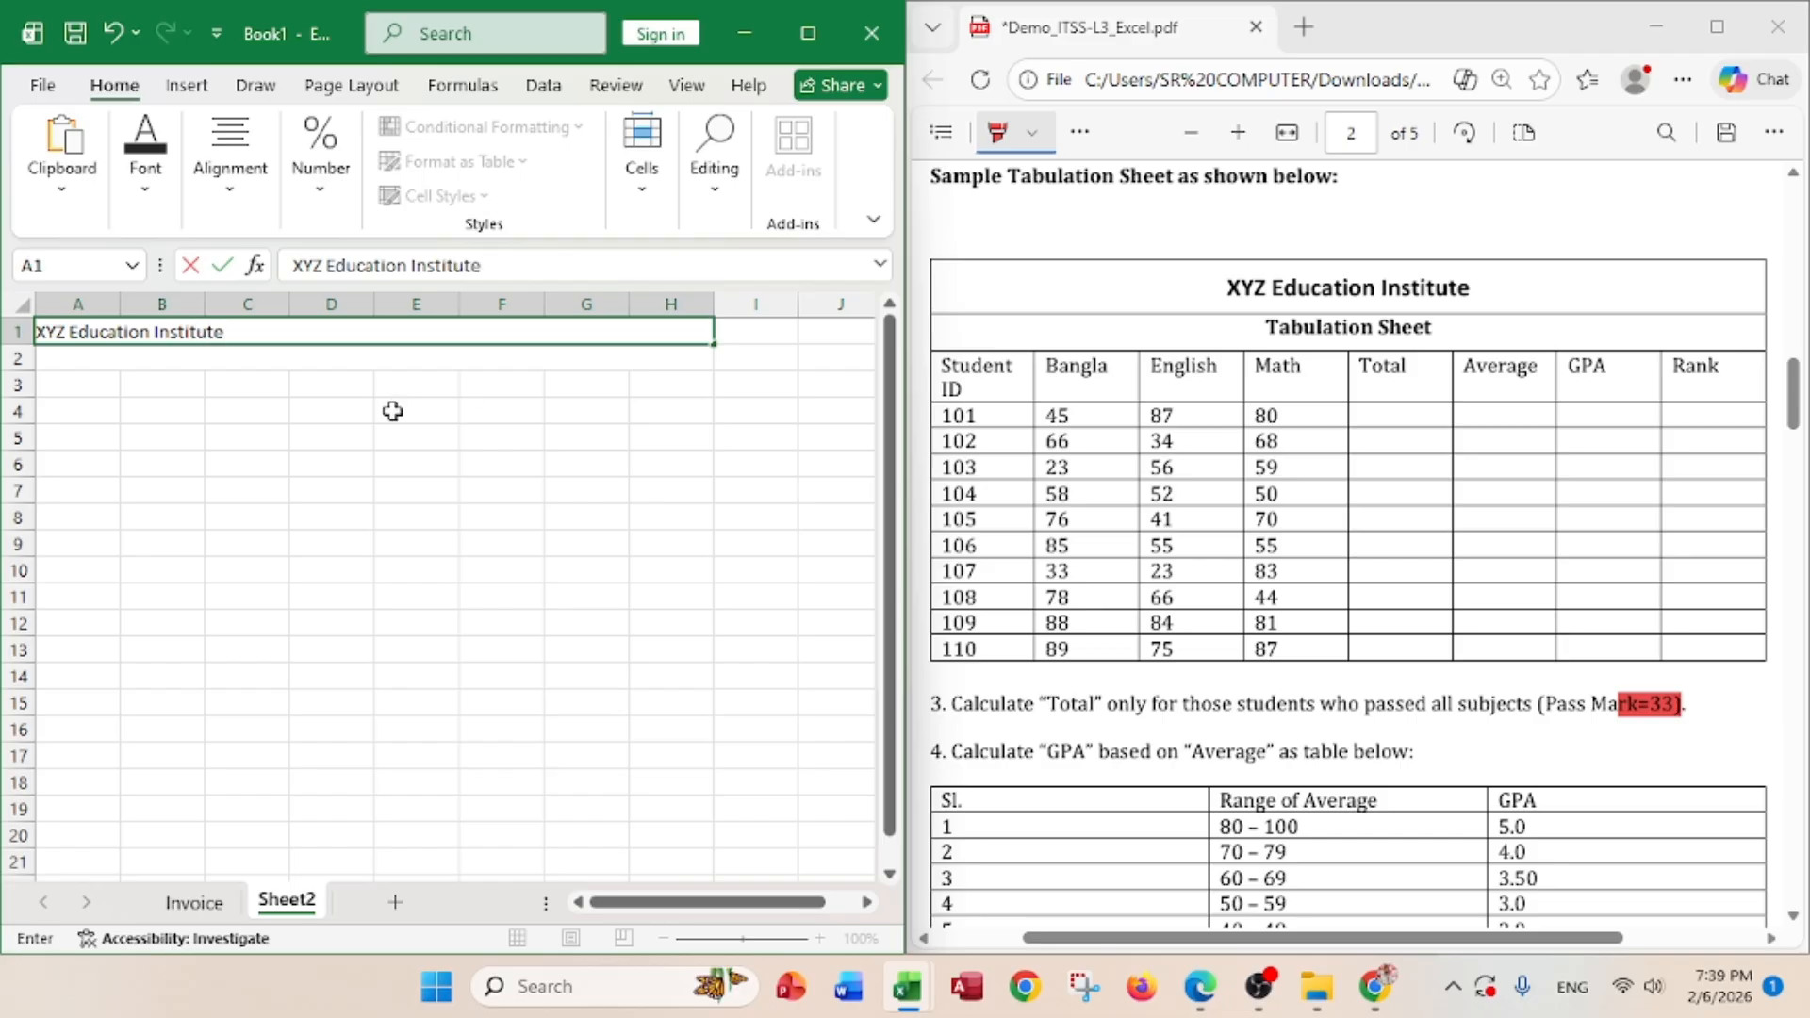
pyautogui.press('Return')
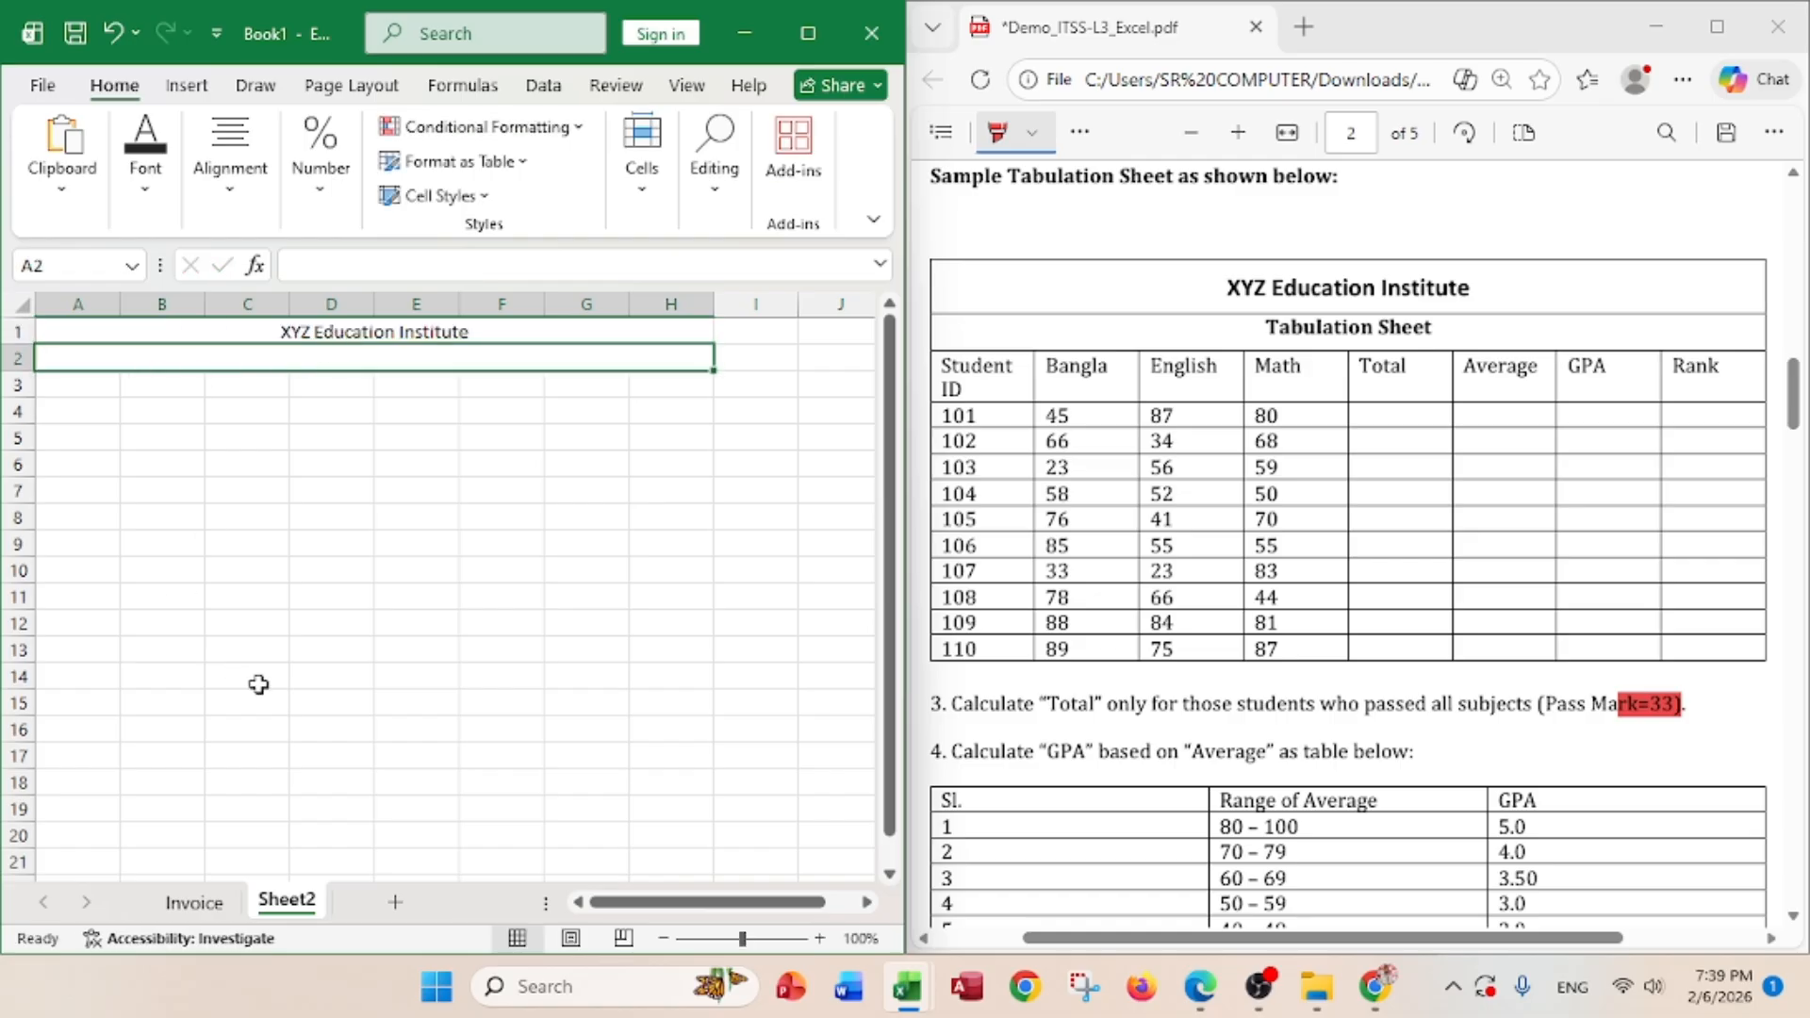
# - Enter the subtitle "Tabulation Sheet" in the merged cell of row 2
pyautogui.write('T')
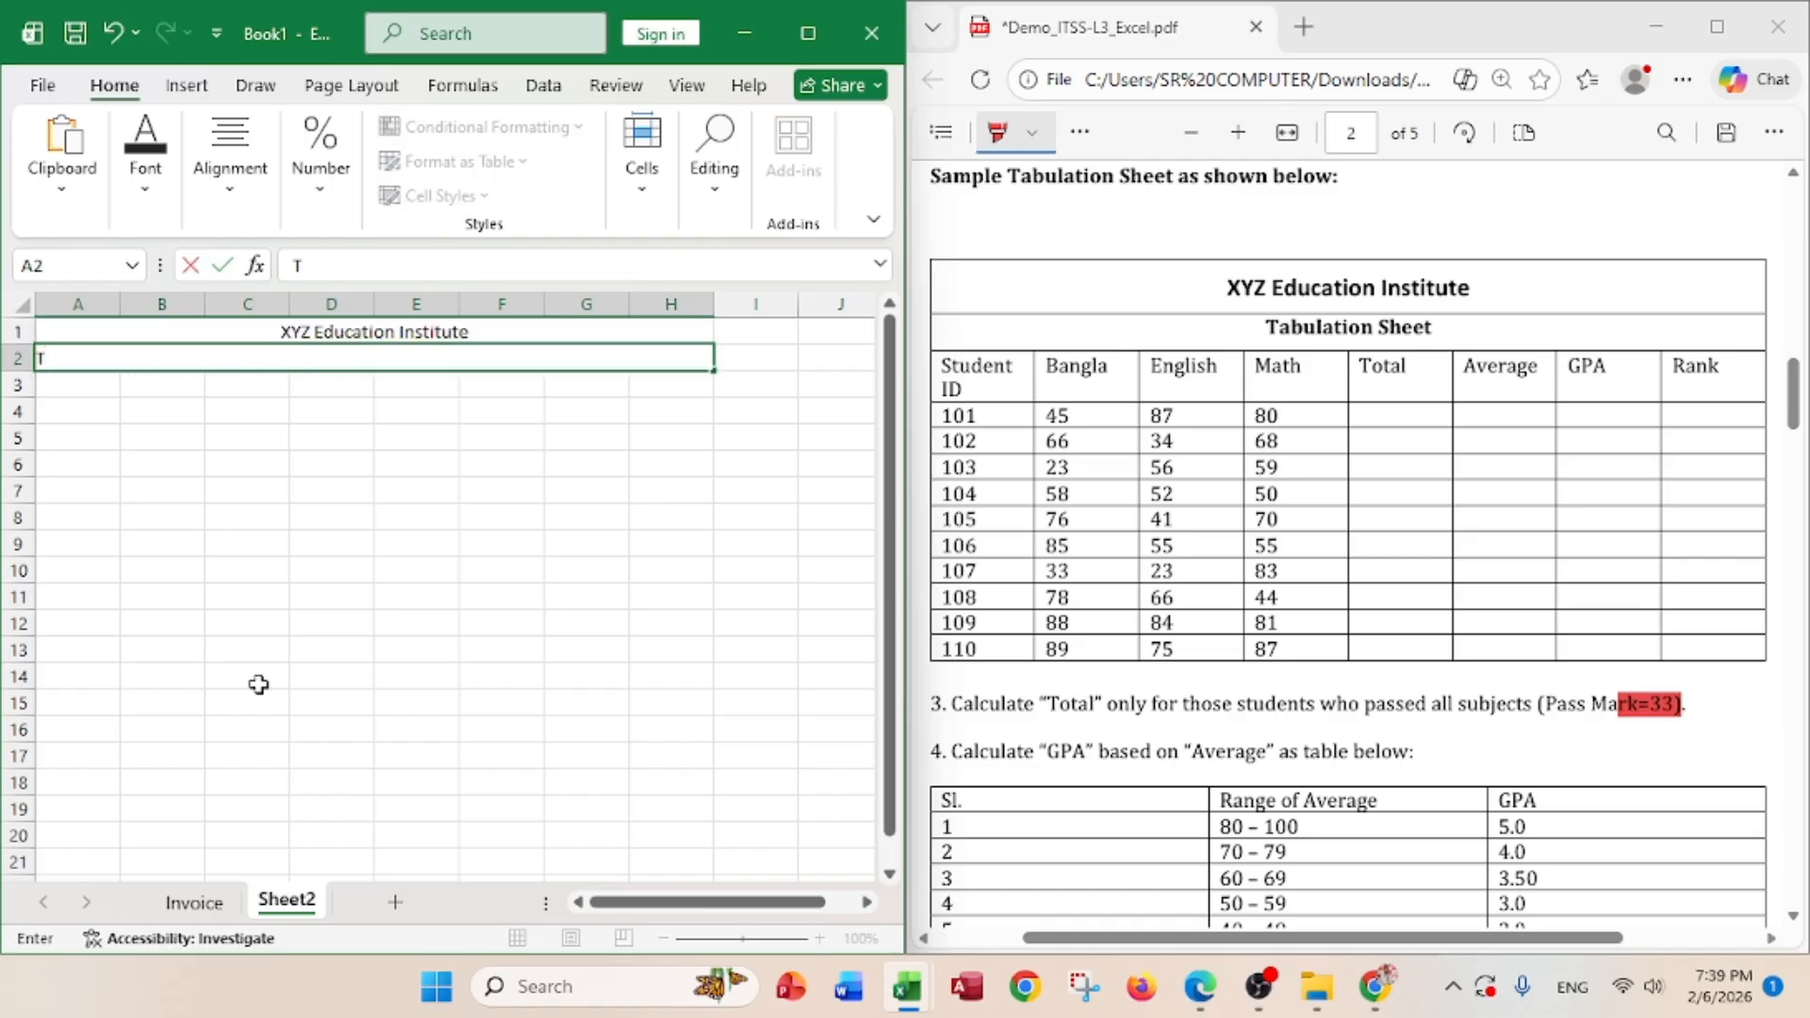
pyautogui.write('abulatio')
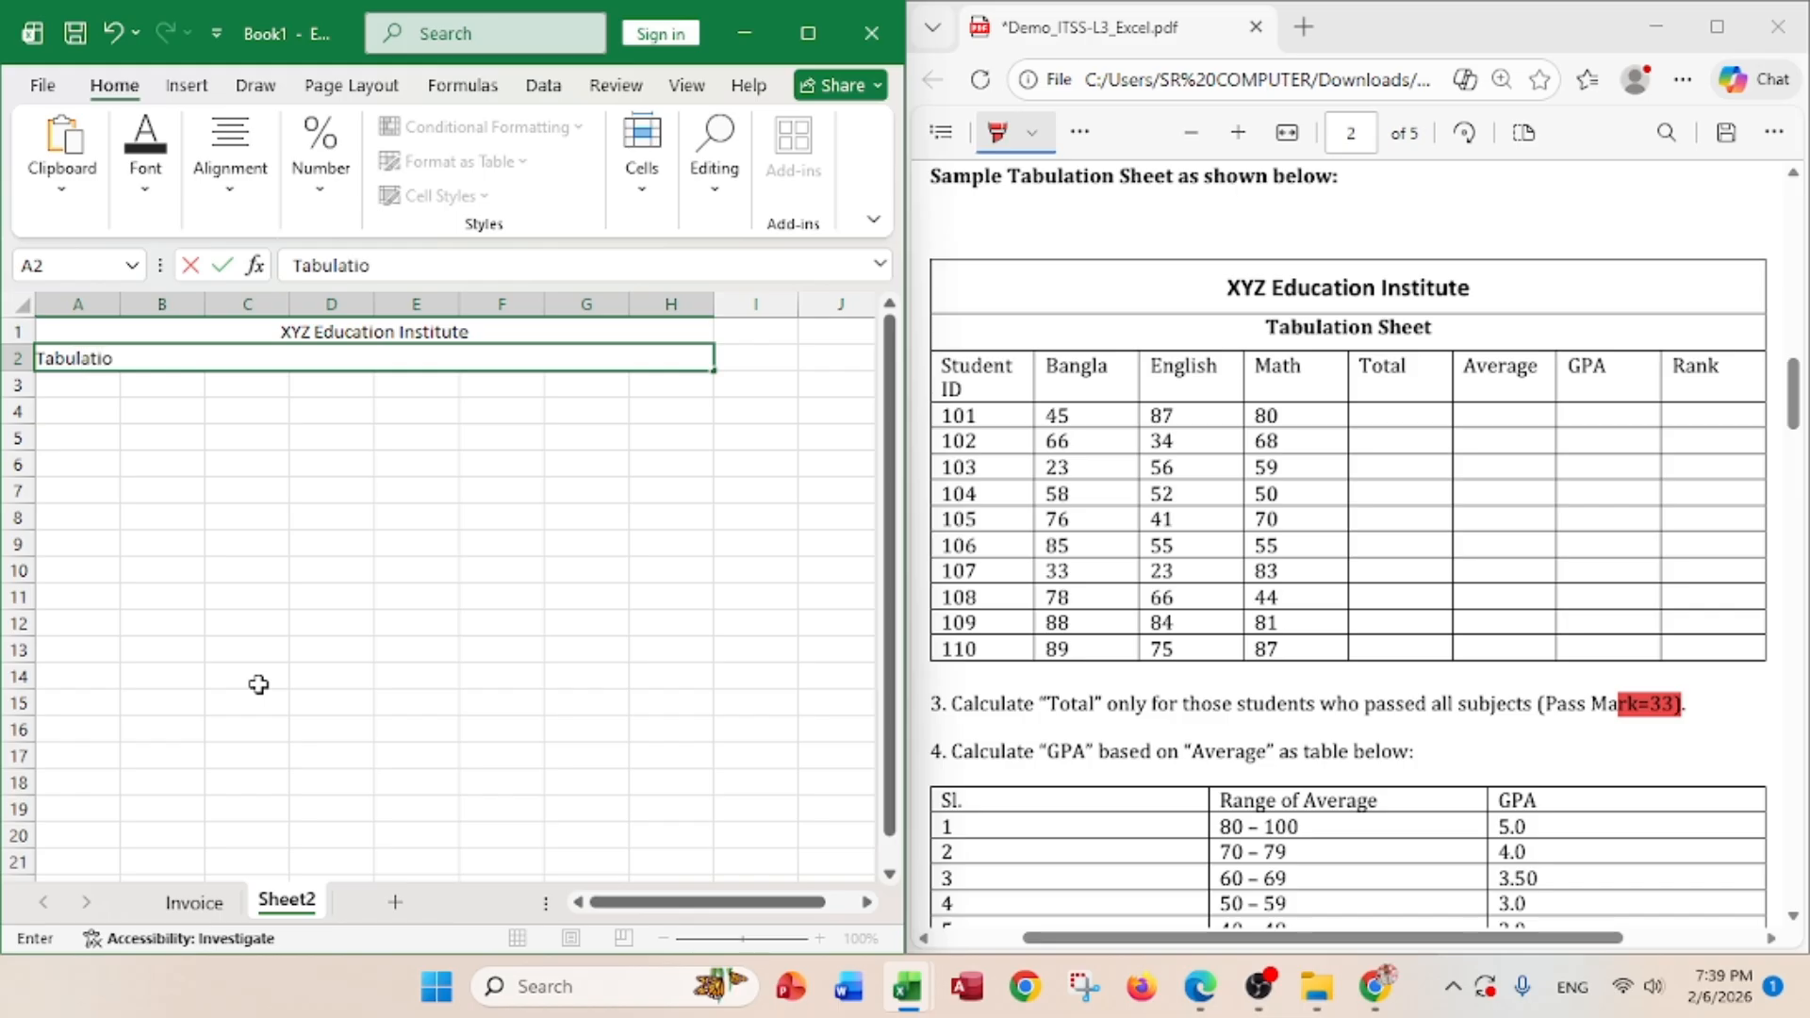
pyautogui.write('n Sheet')
pyautogui.click(263, 468)
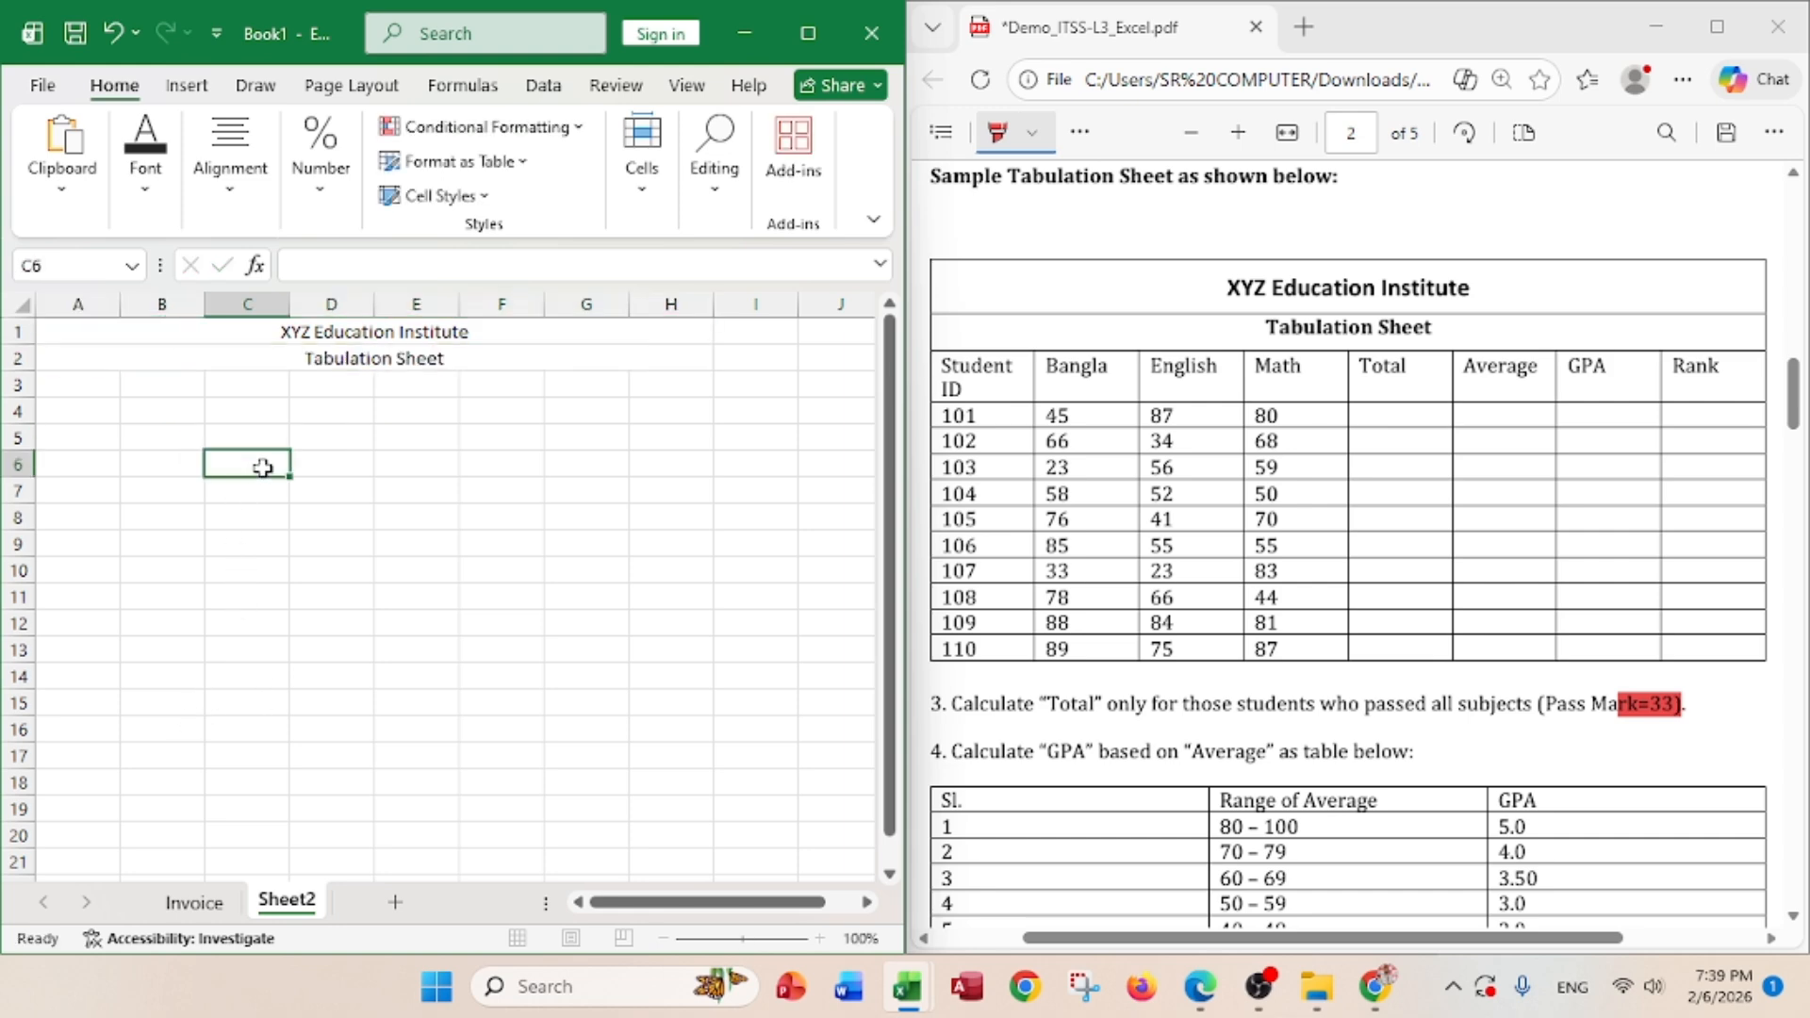
# - Format the "XYZ Education Institute" title in row 1 with font size 16 and bold
pyautogui.click(418, 338)
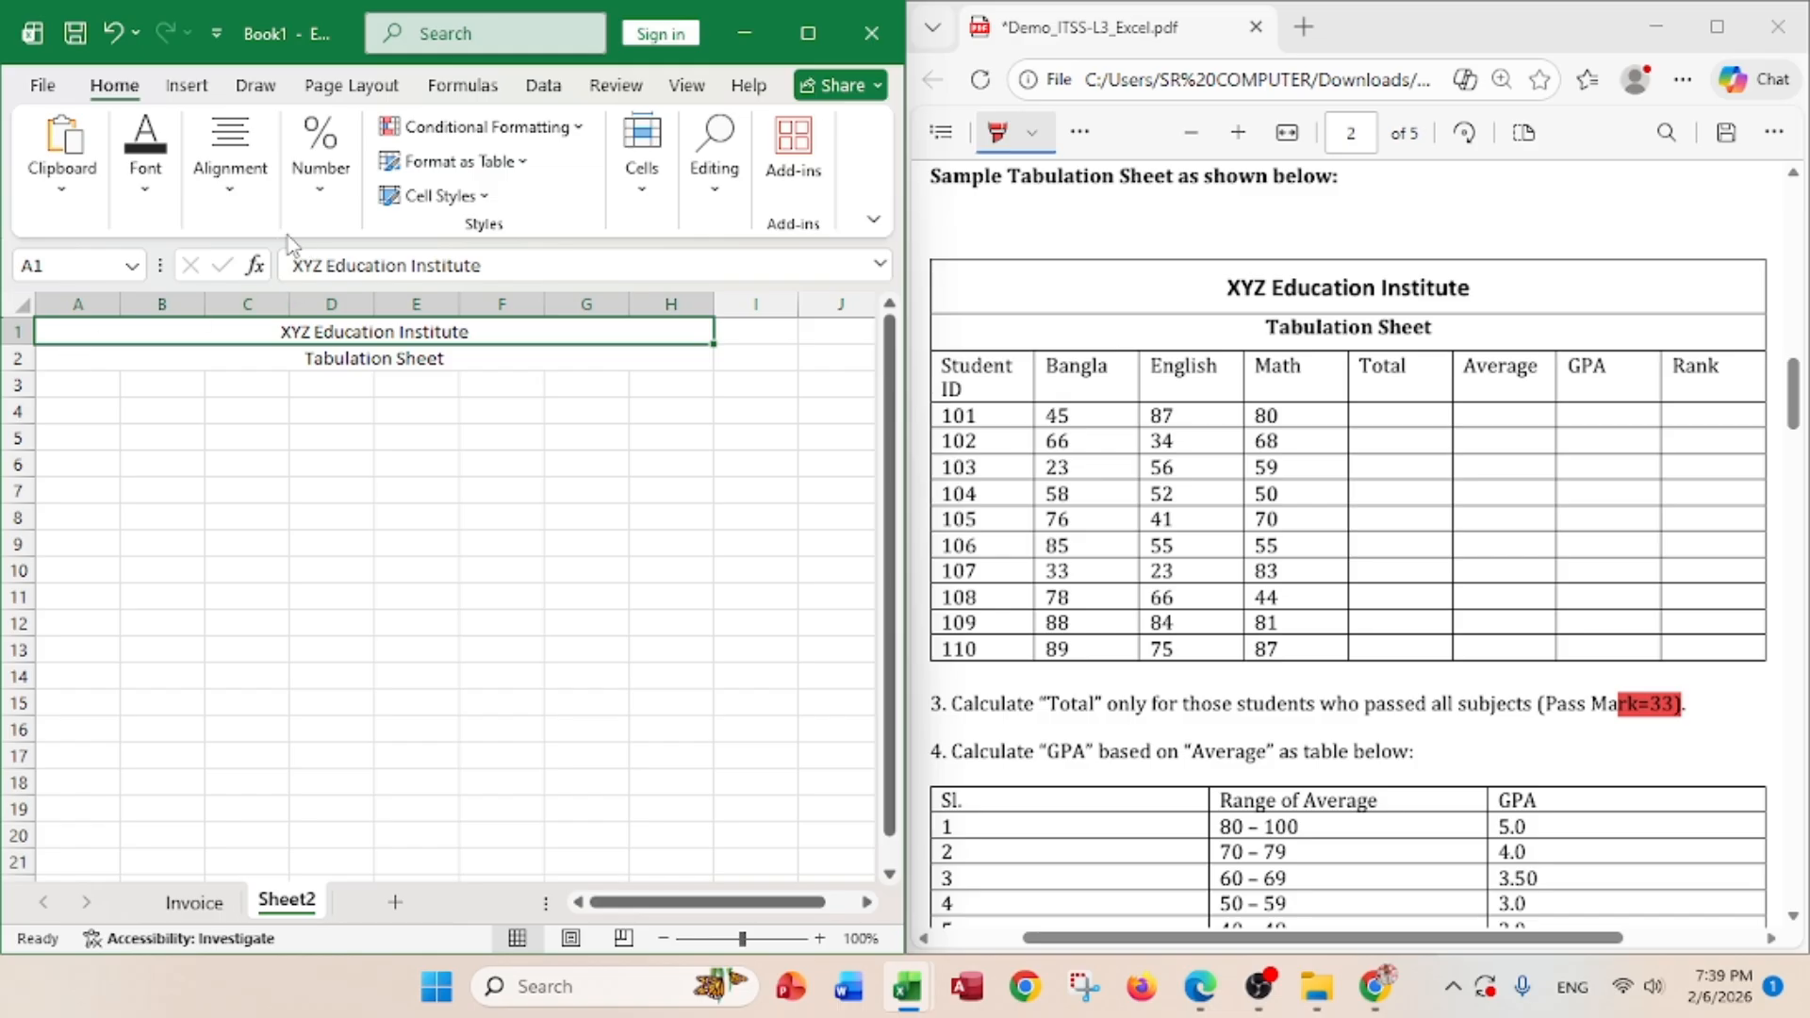
pyautogui.click(146, 165)
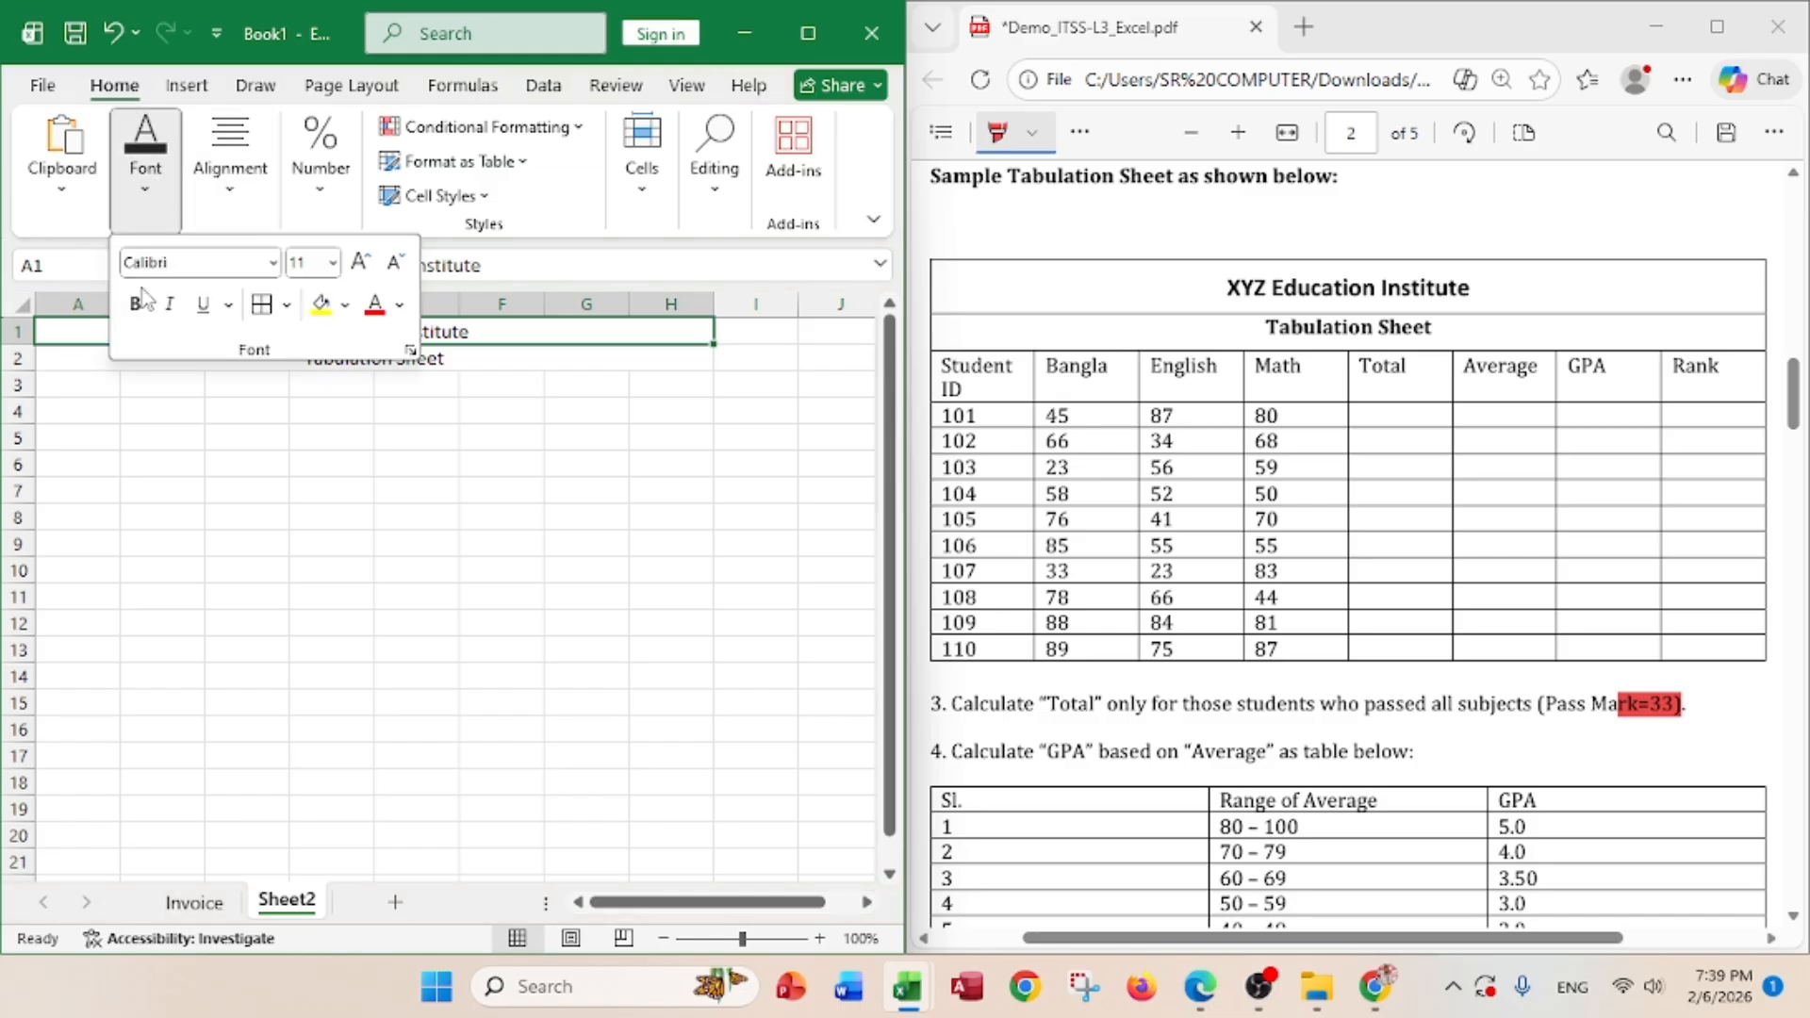
pyautogui.click(362, 264)
pyautogui.click(362, 264)
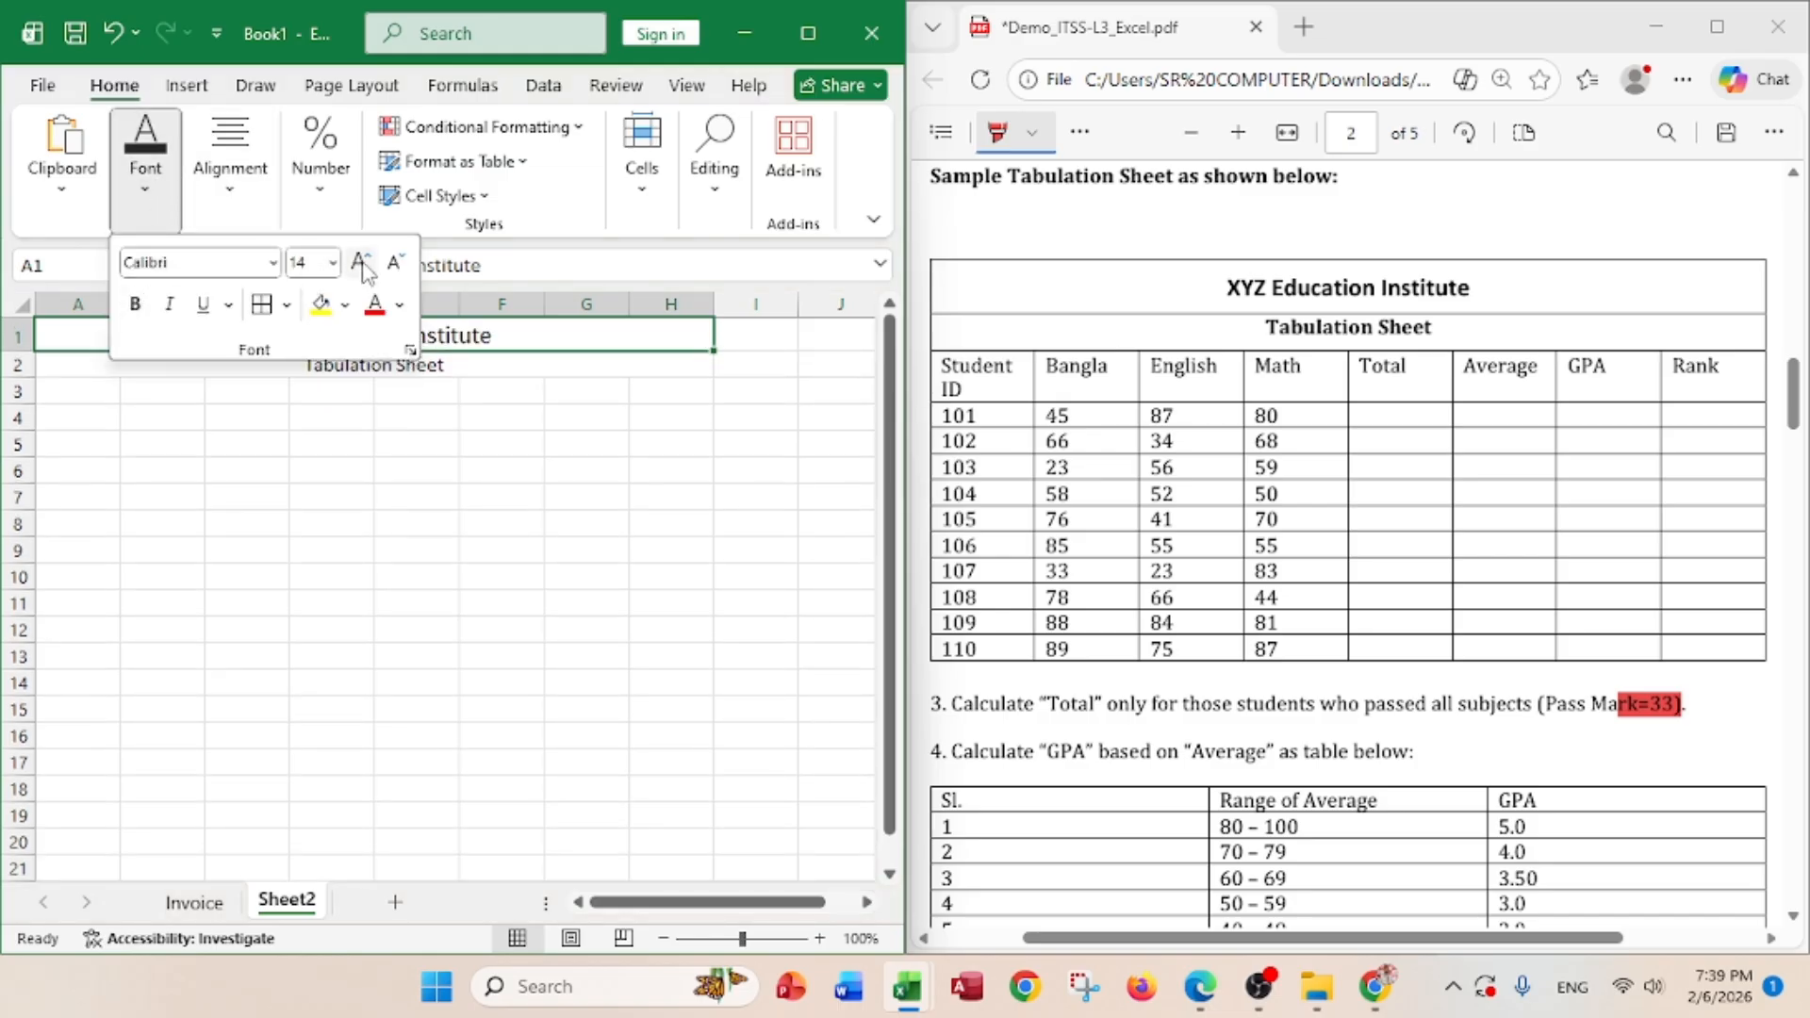
pyautogui.click(361, 264)
pyautogui.click(335, 390)
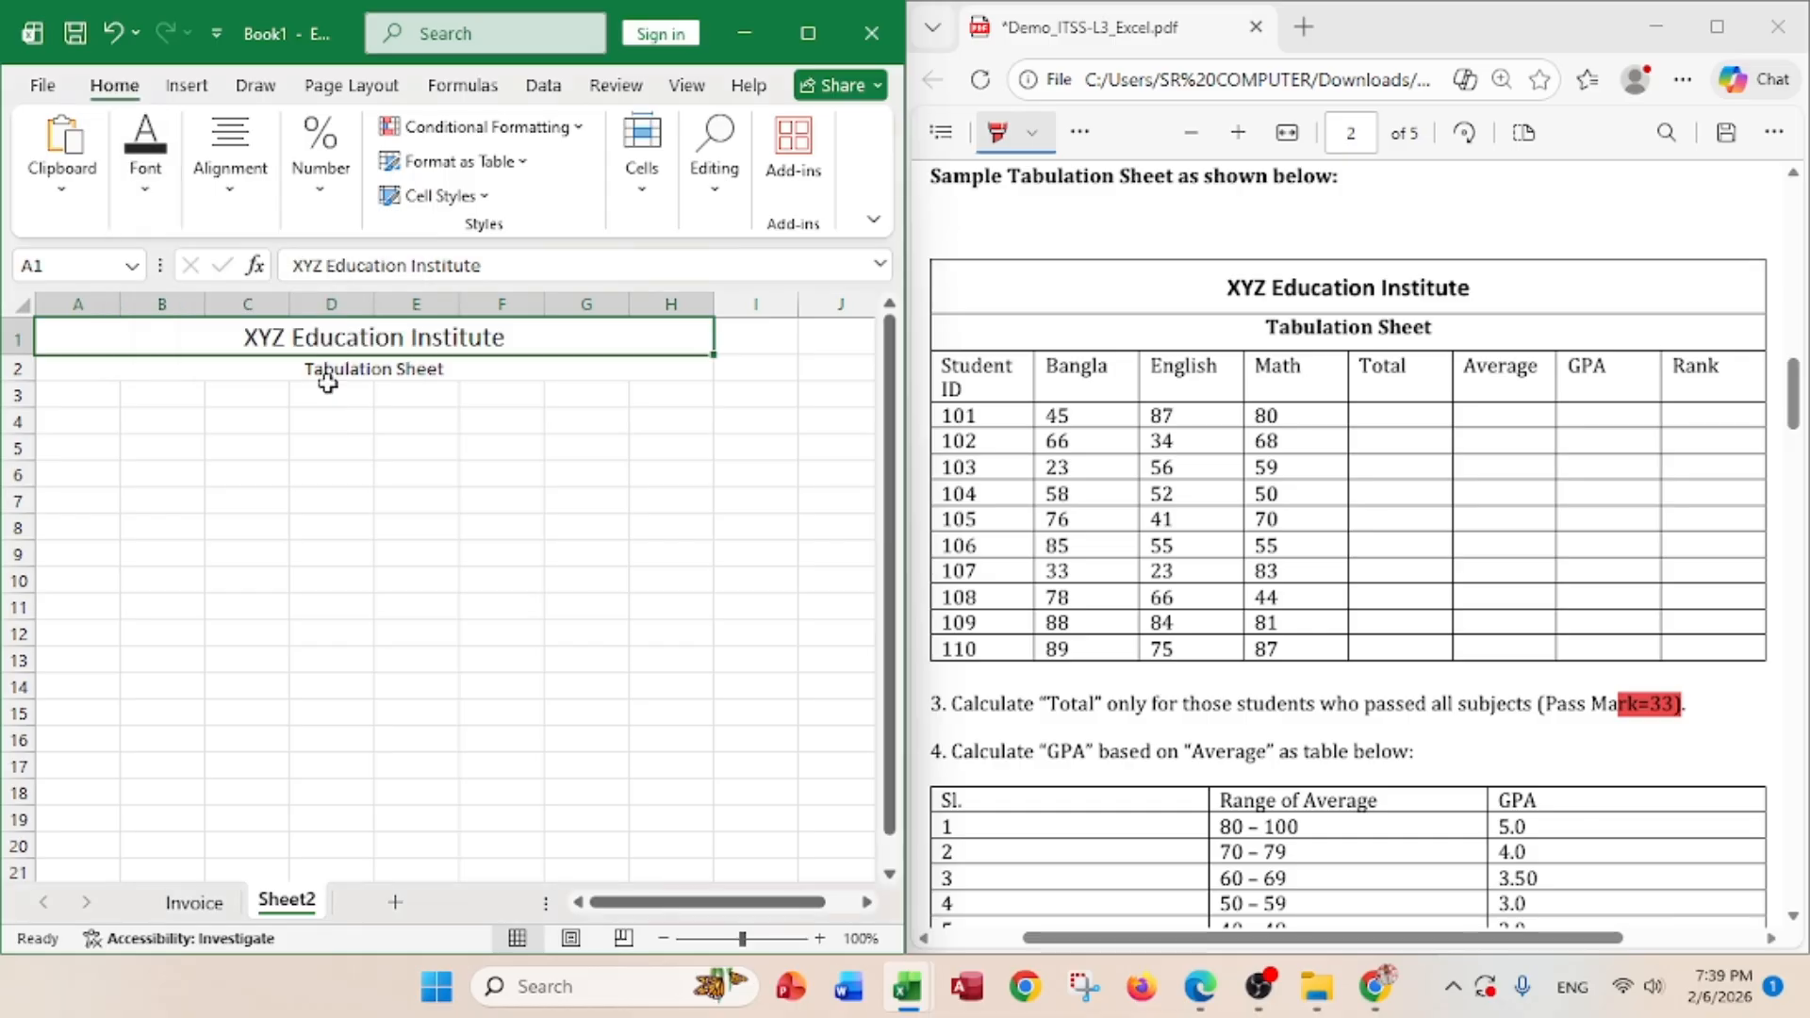
pyautogui.click(144, 193)
pyautogui.click(134, 304)
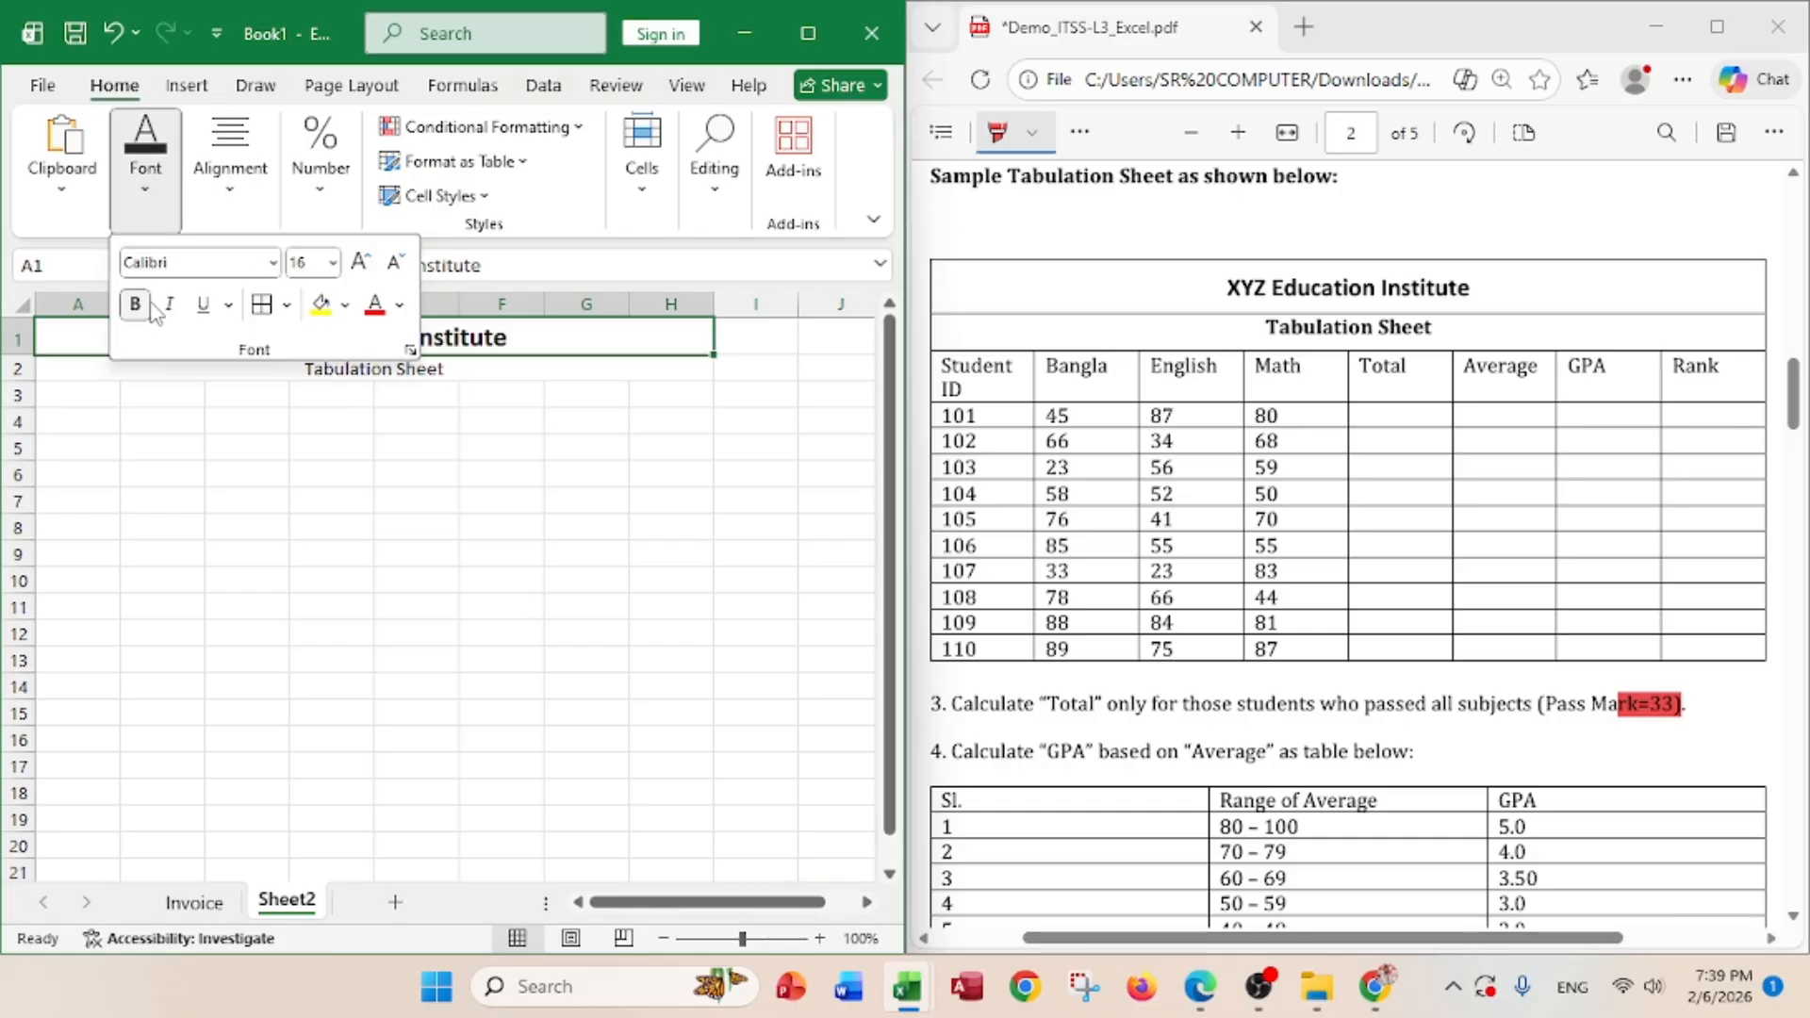
# - Make the "Tabulation Sheet" subtitle in row 2 bold
pyautogui.click(376, 366)
pyautogui.click(376, 367)
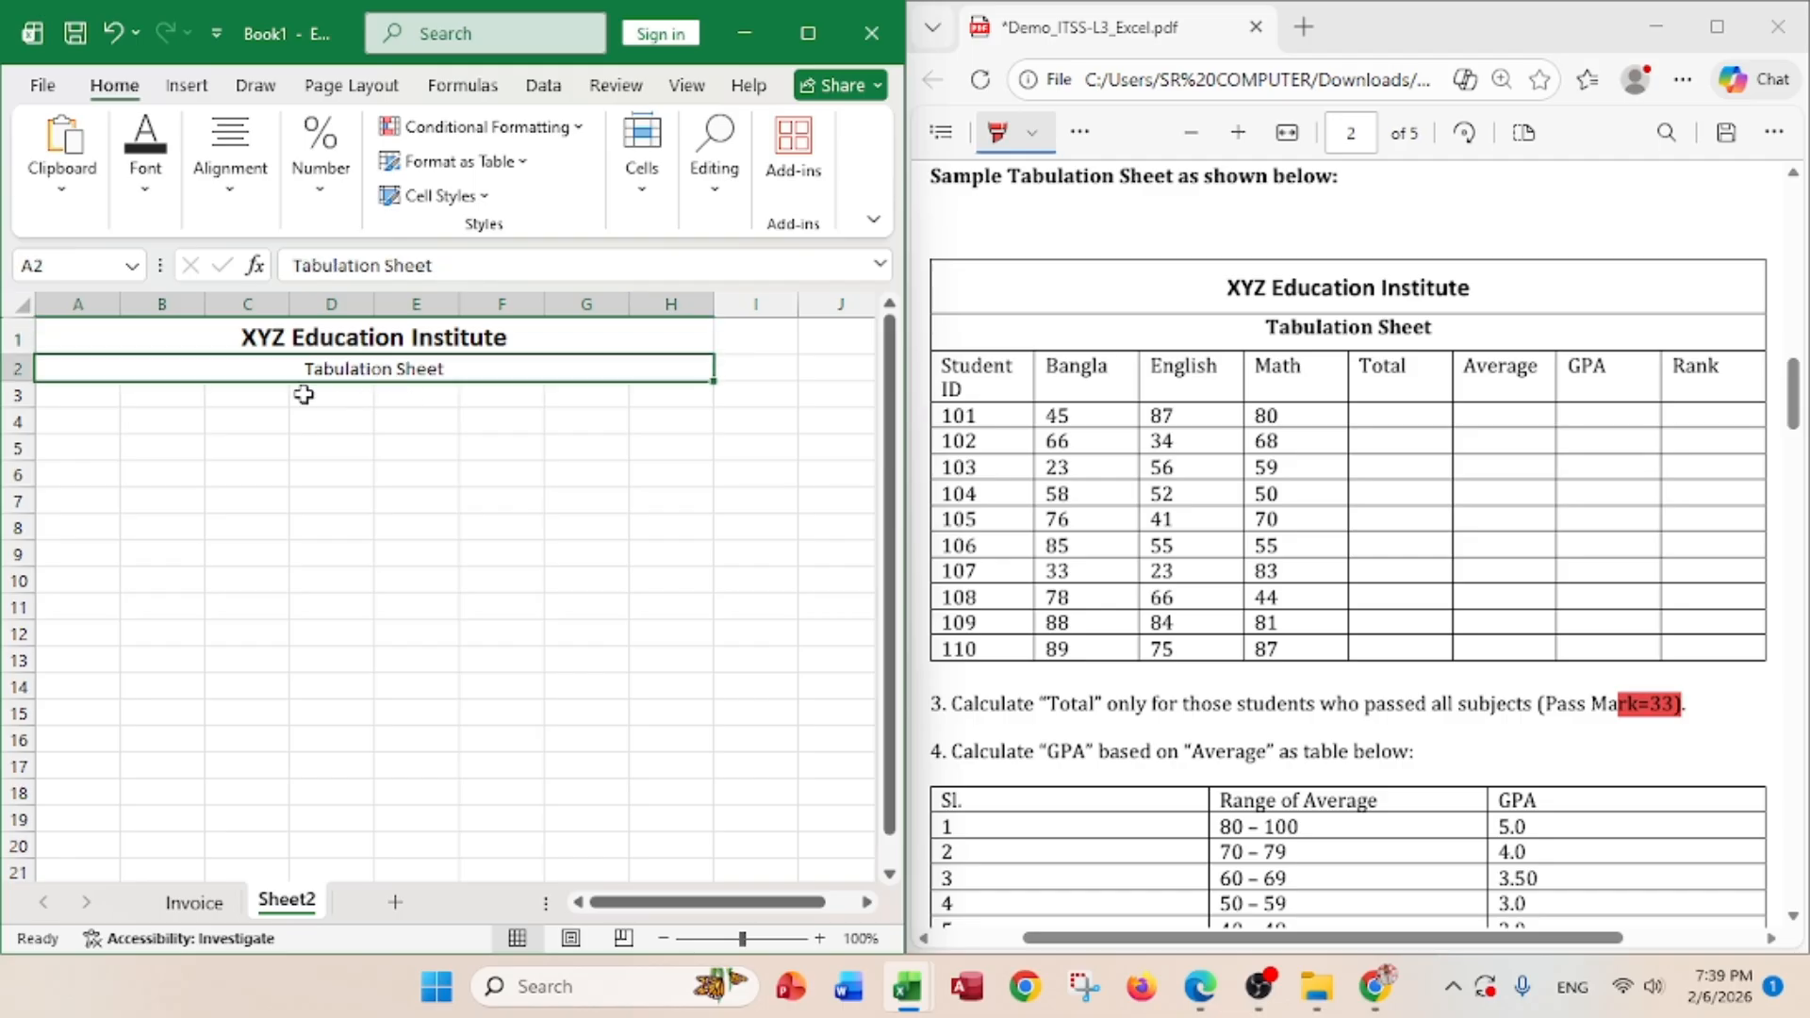
pyautogui.click(147, 184)
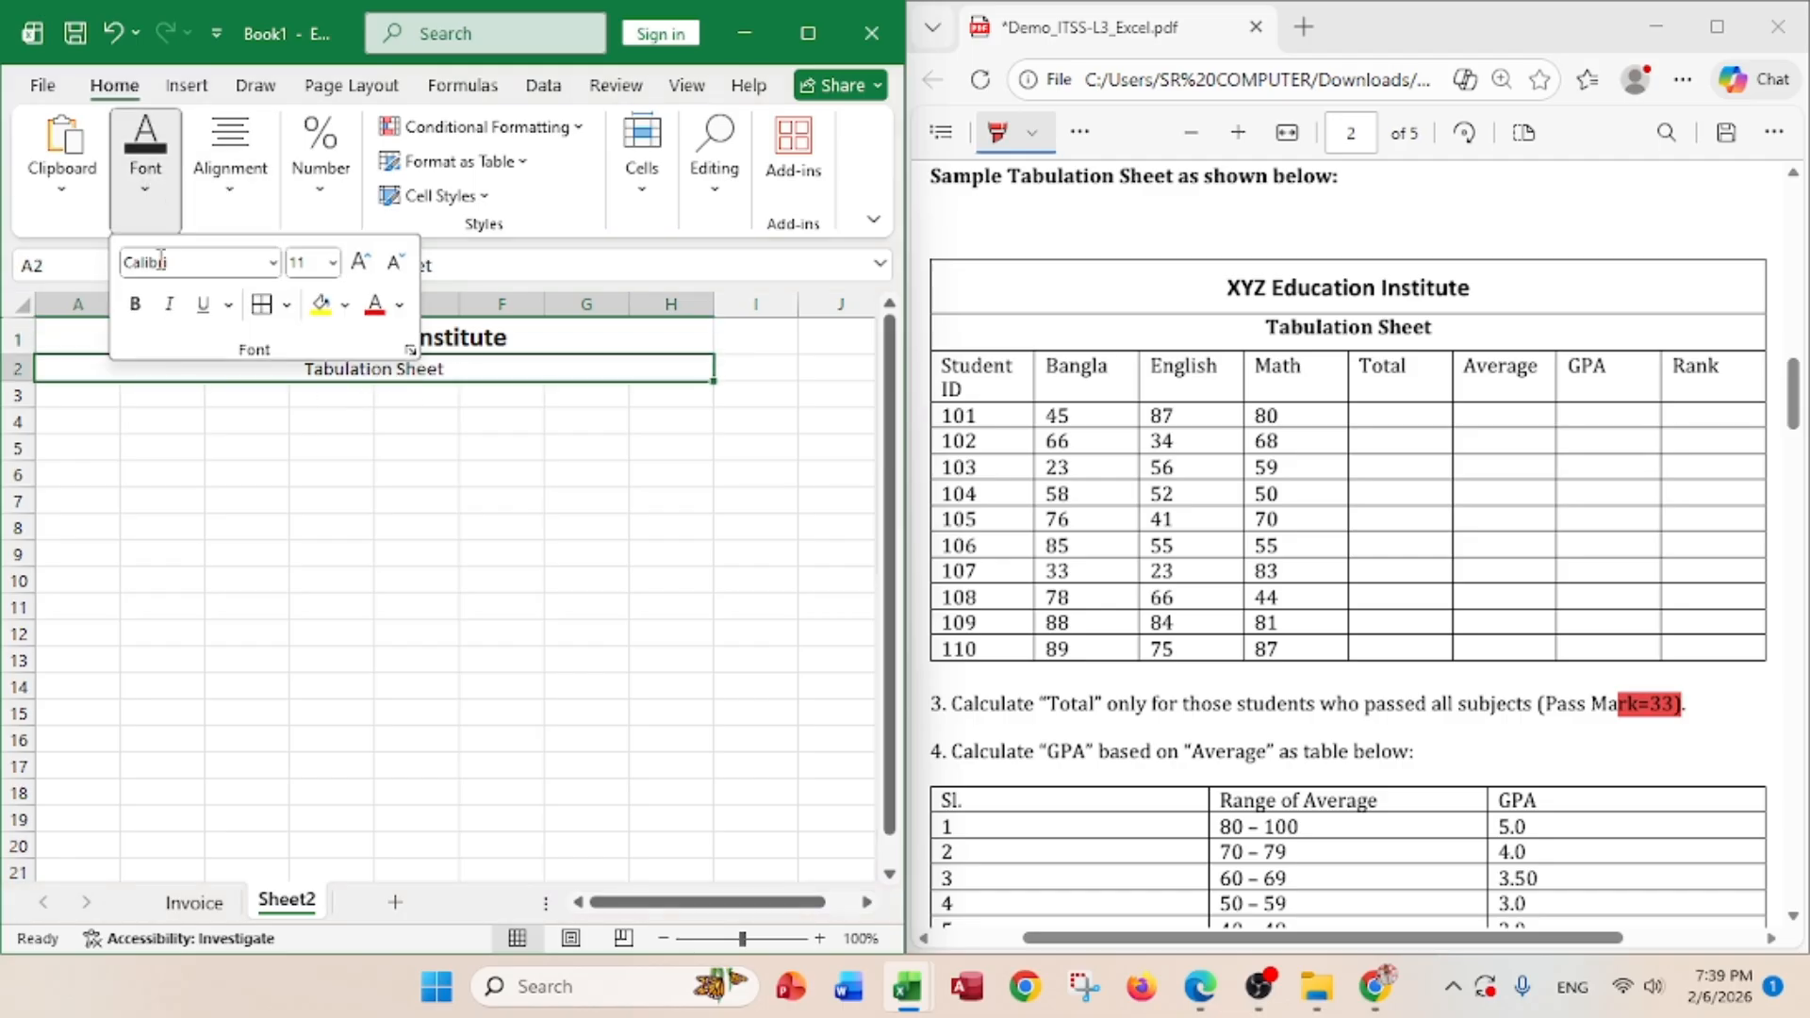
pyautogui.click(135, 303)
pyautogui.click(366, 429)
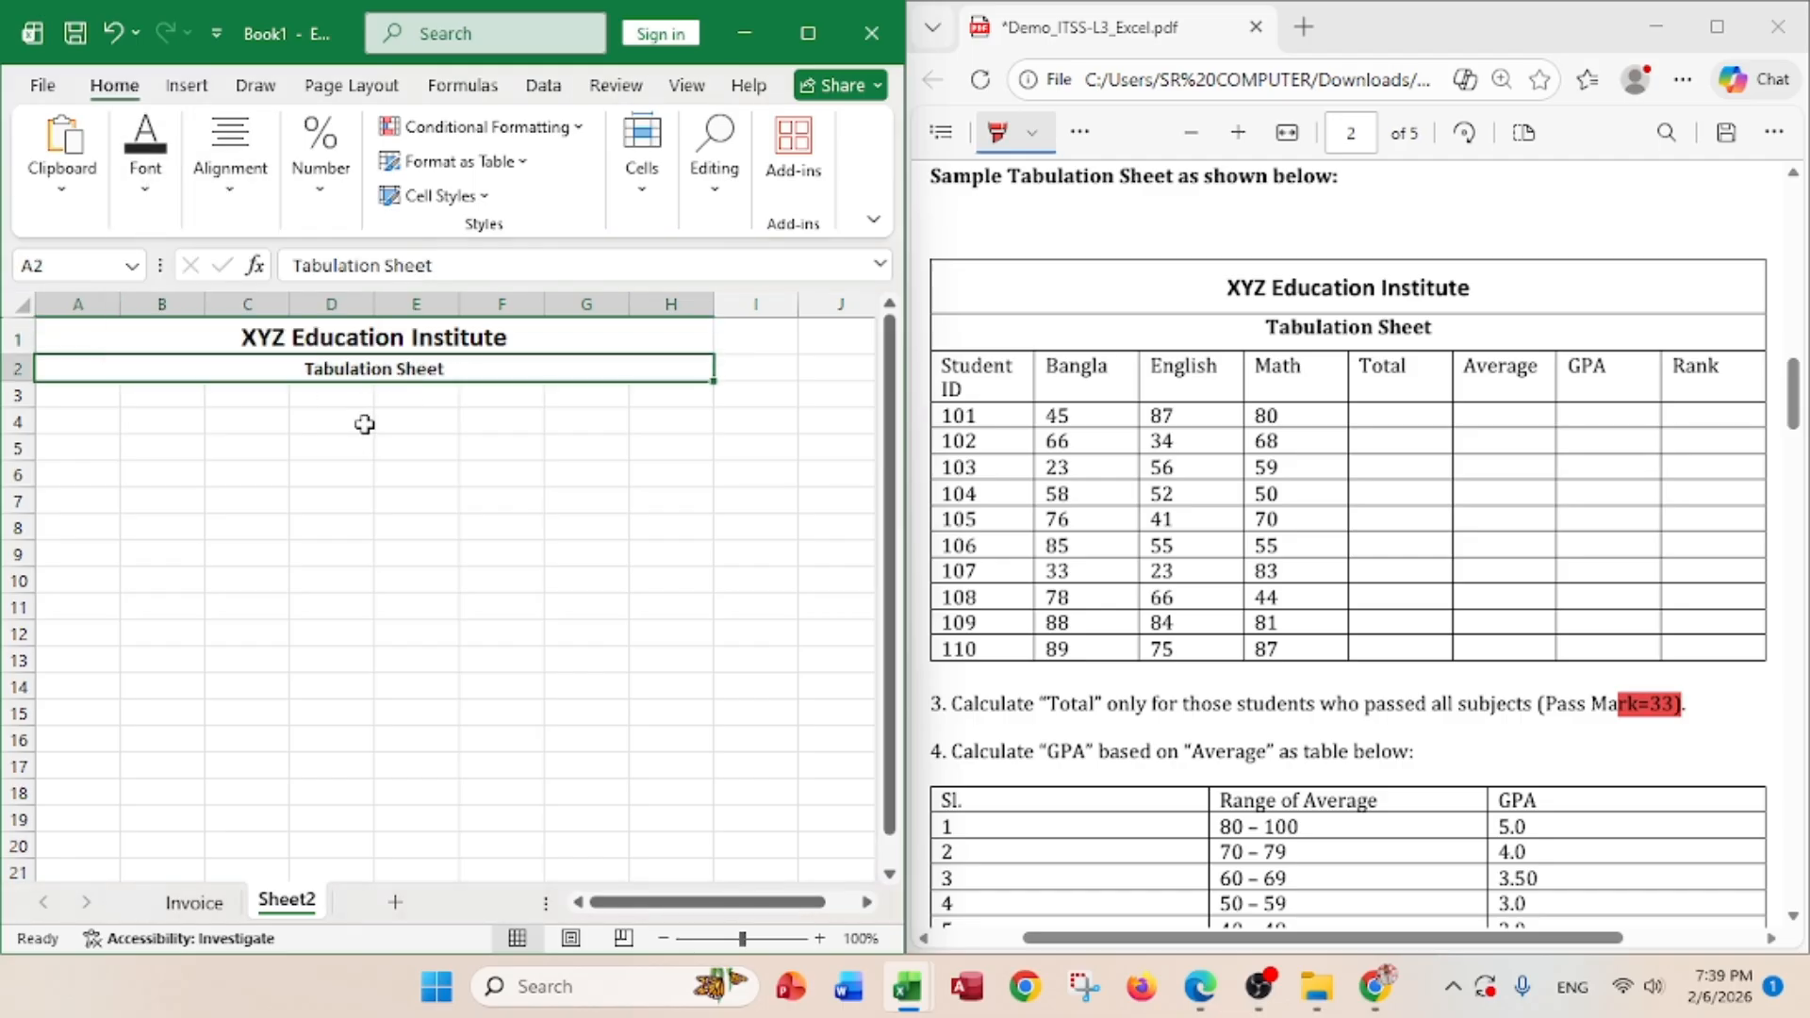
pyautogui.click(250, 500)
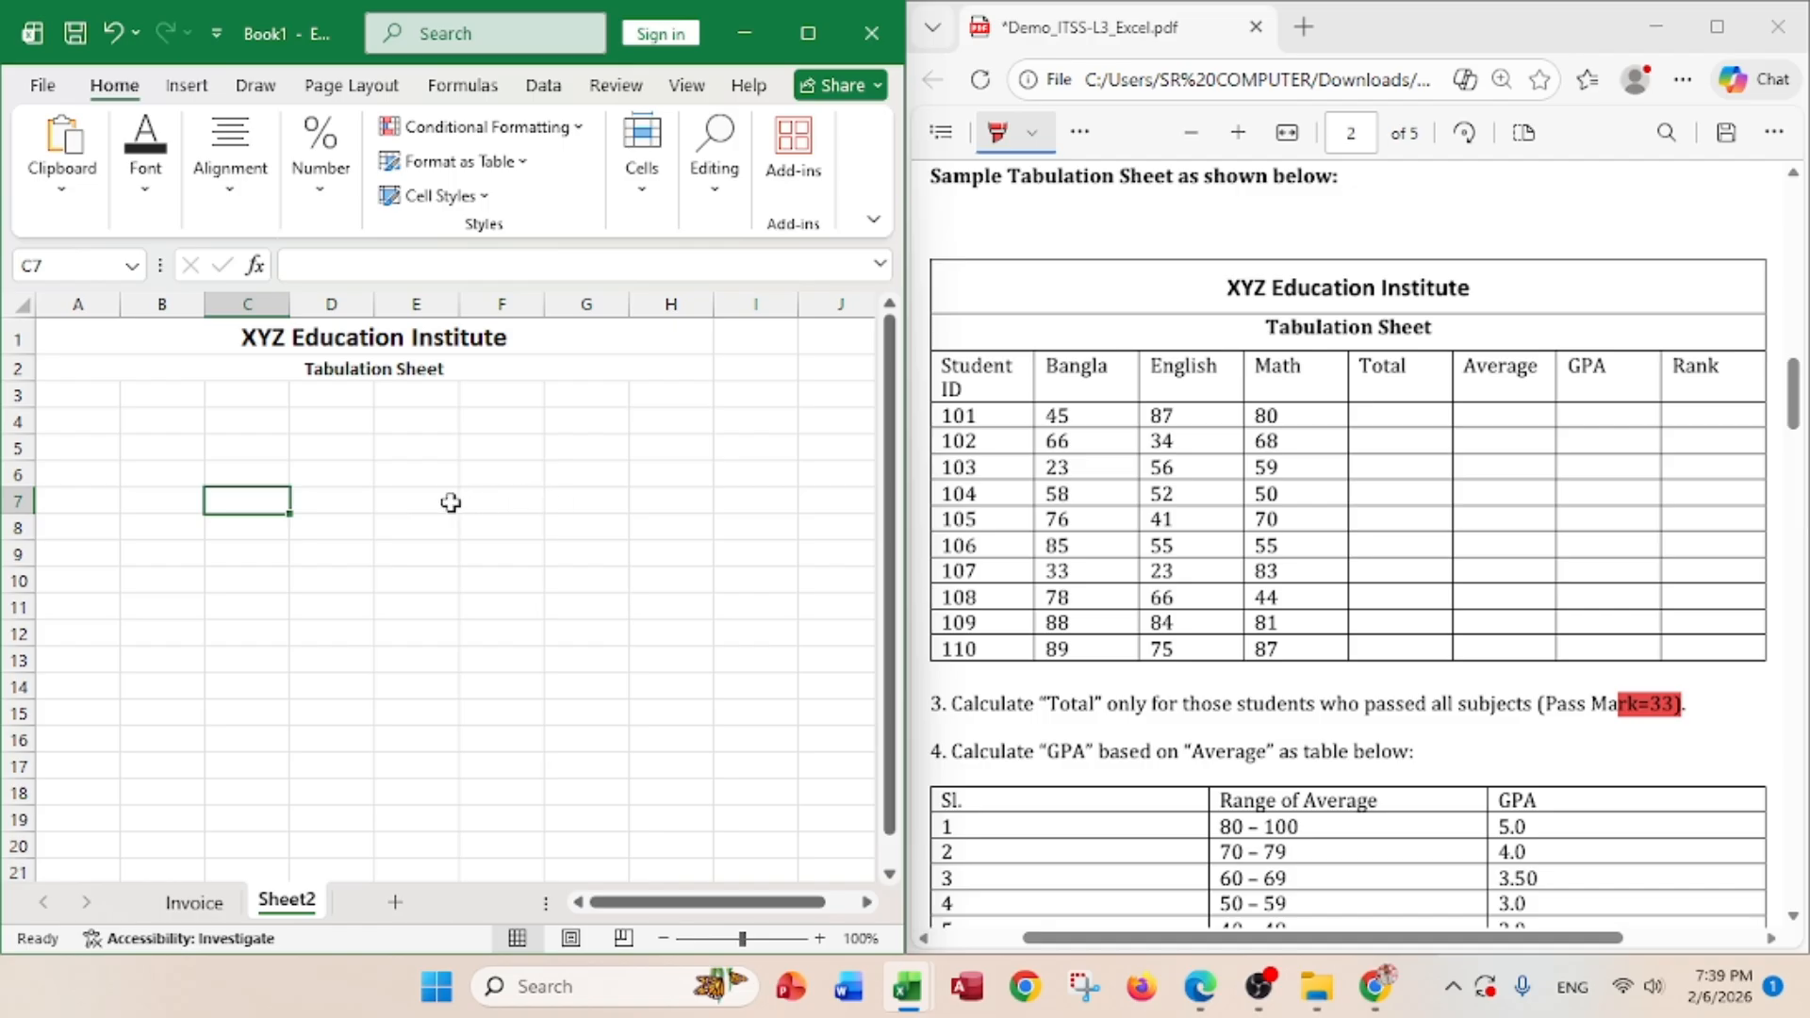
# - Enter the column heading "Student ID" in cell A3, with "ID" on a second line within the cell
pyautogui.click(98, 395)
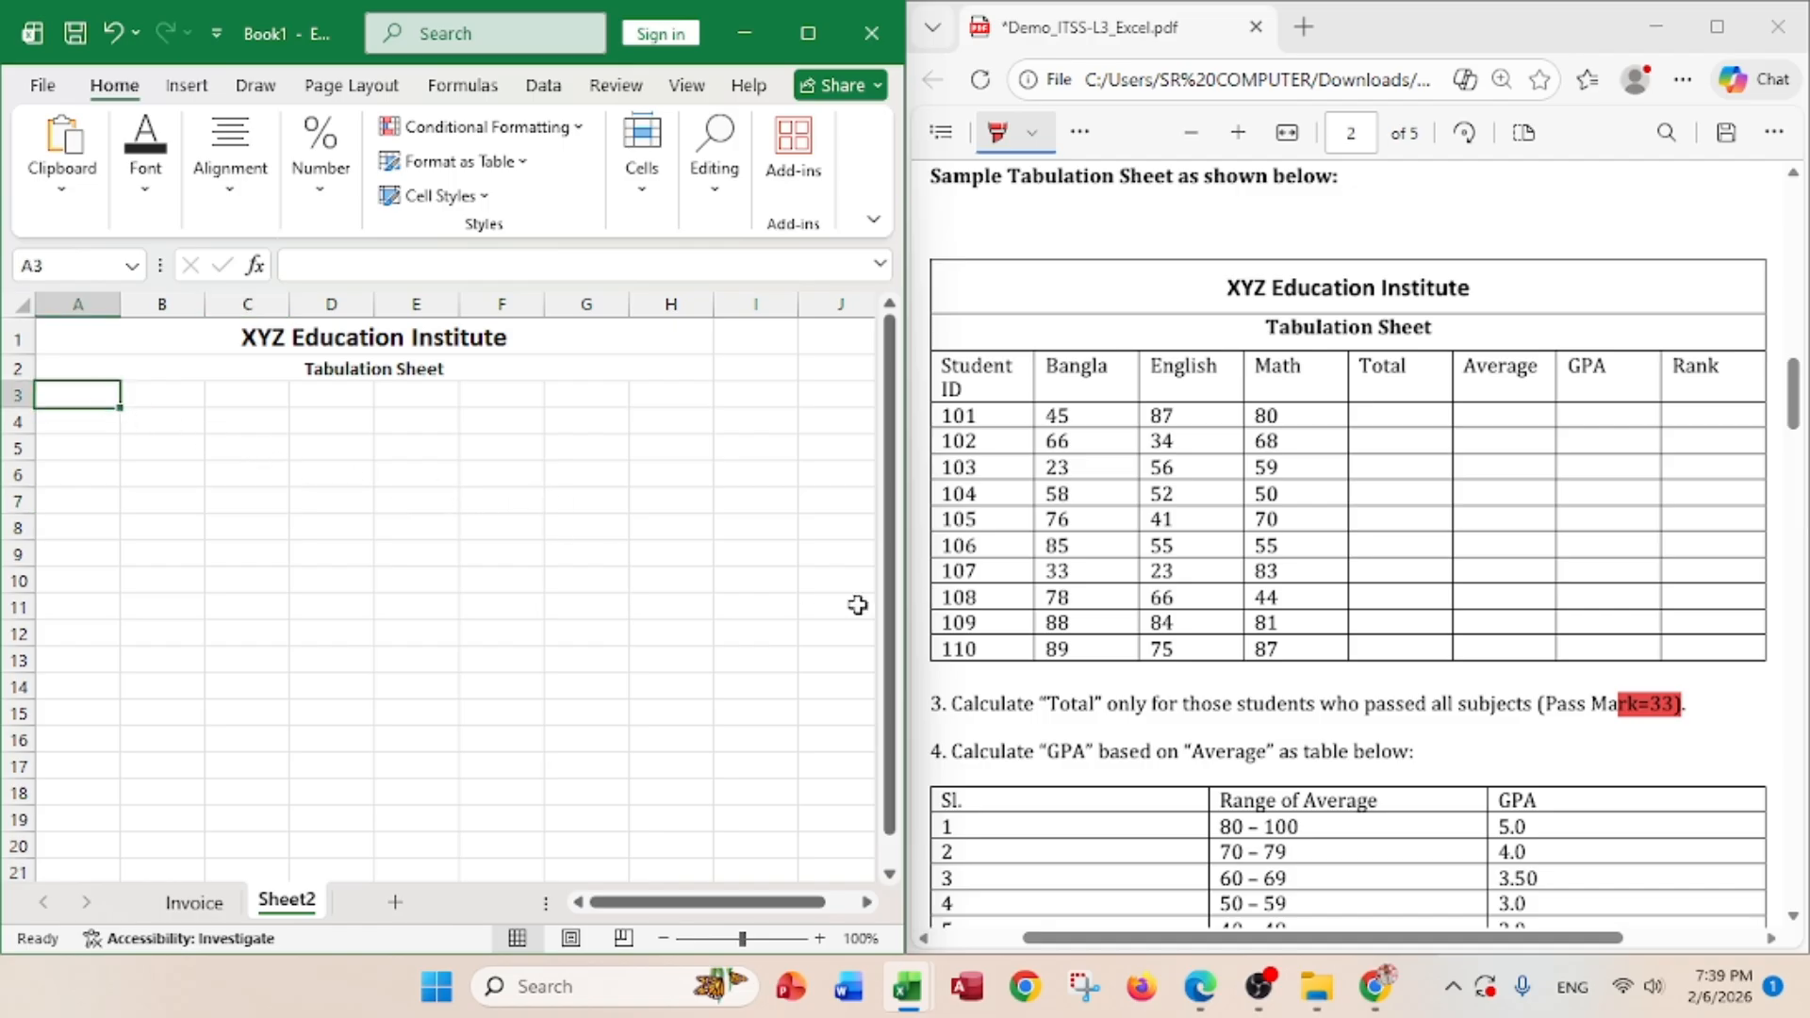
pyautogui.write('S')
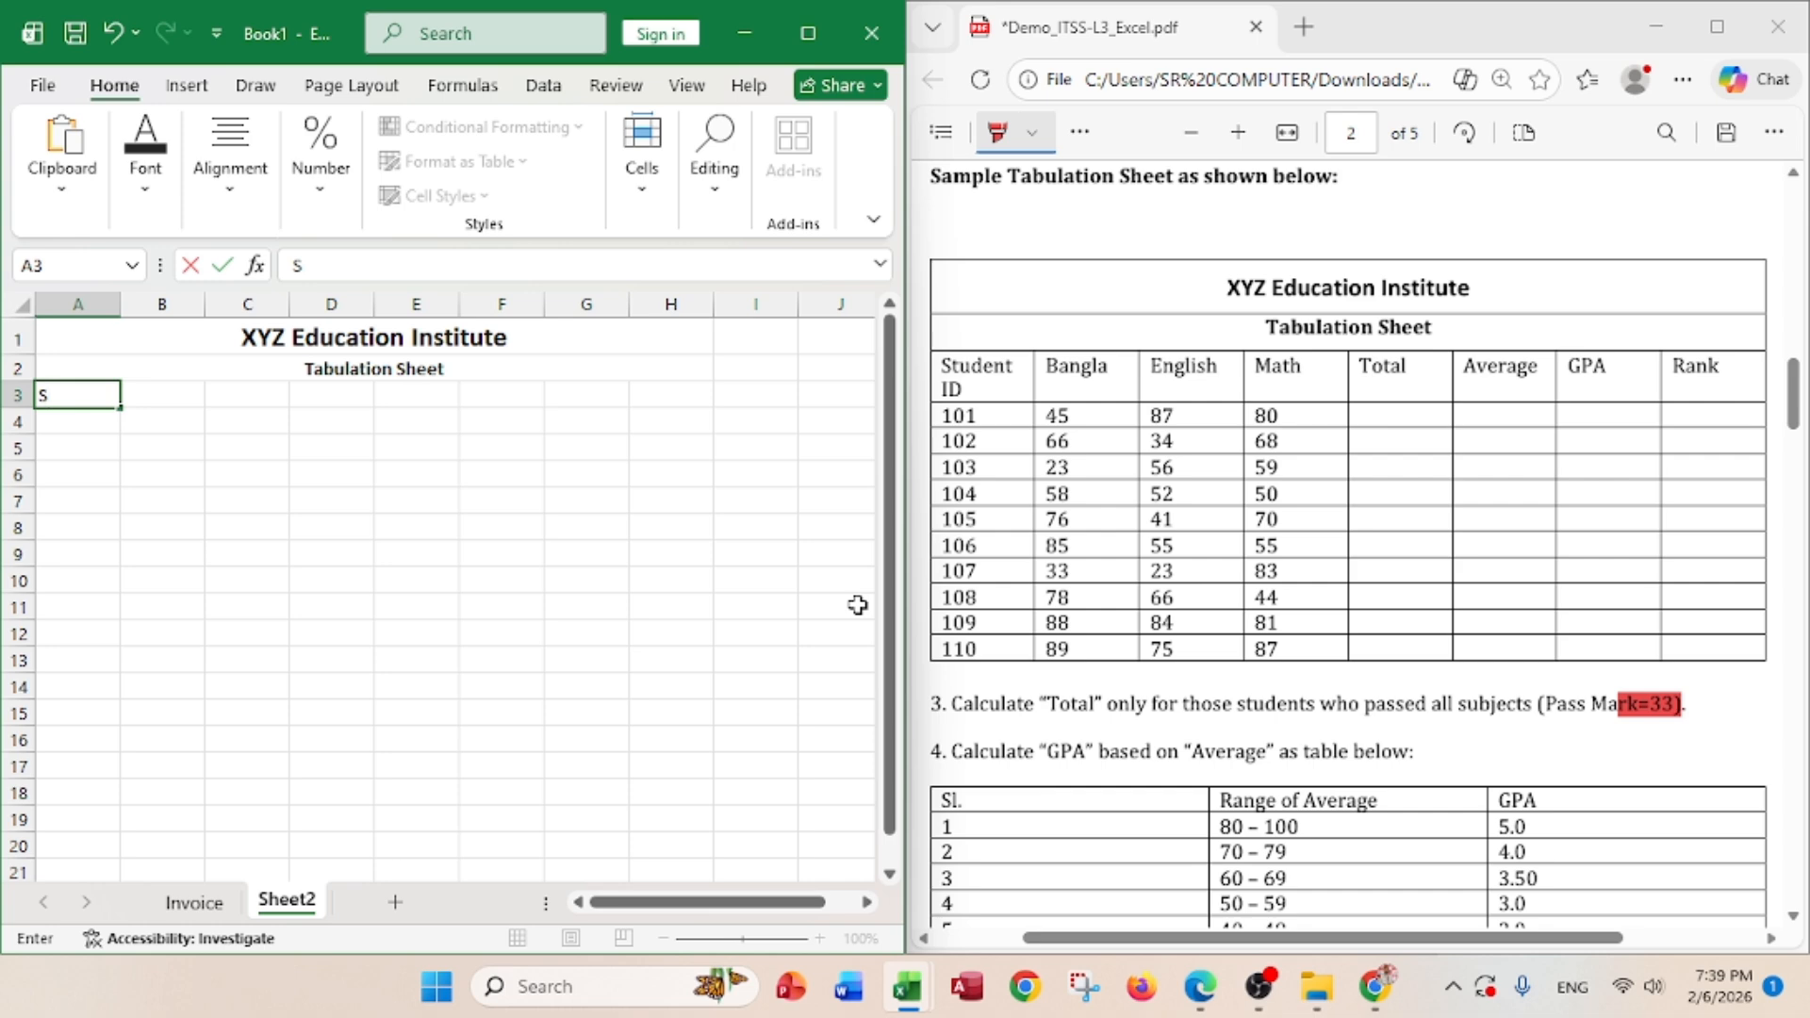
pyautogui.write('tudent')
pyautogui.hotkey('alt', 'Return')
pyautogui.write('ID')
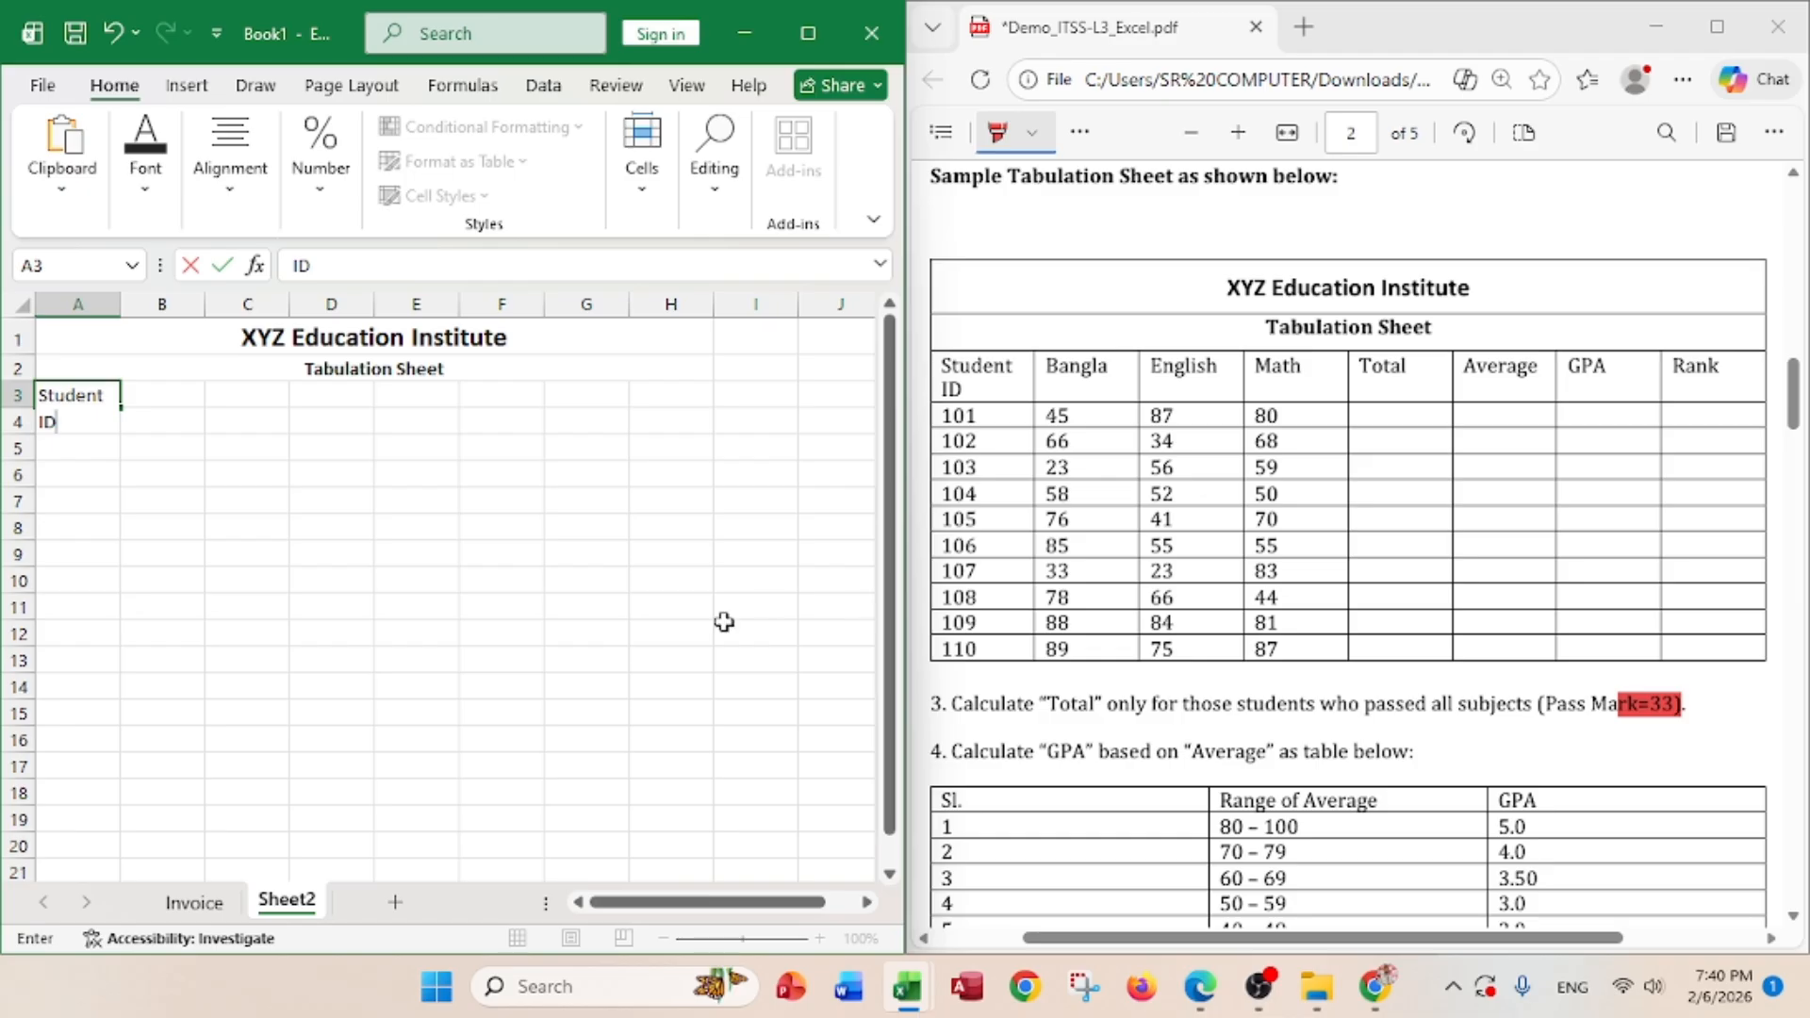
pyautogui.click(185, 497)
# - Enter the column headings "Bangla" in cell B3 and "English" in cell C3
pyautogui.click(154, 415)
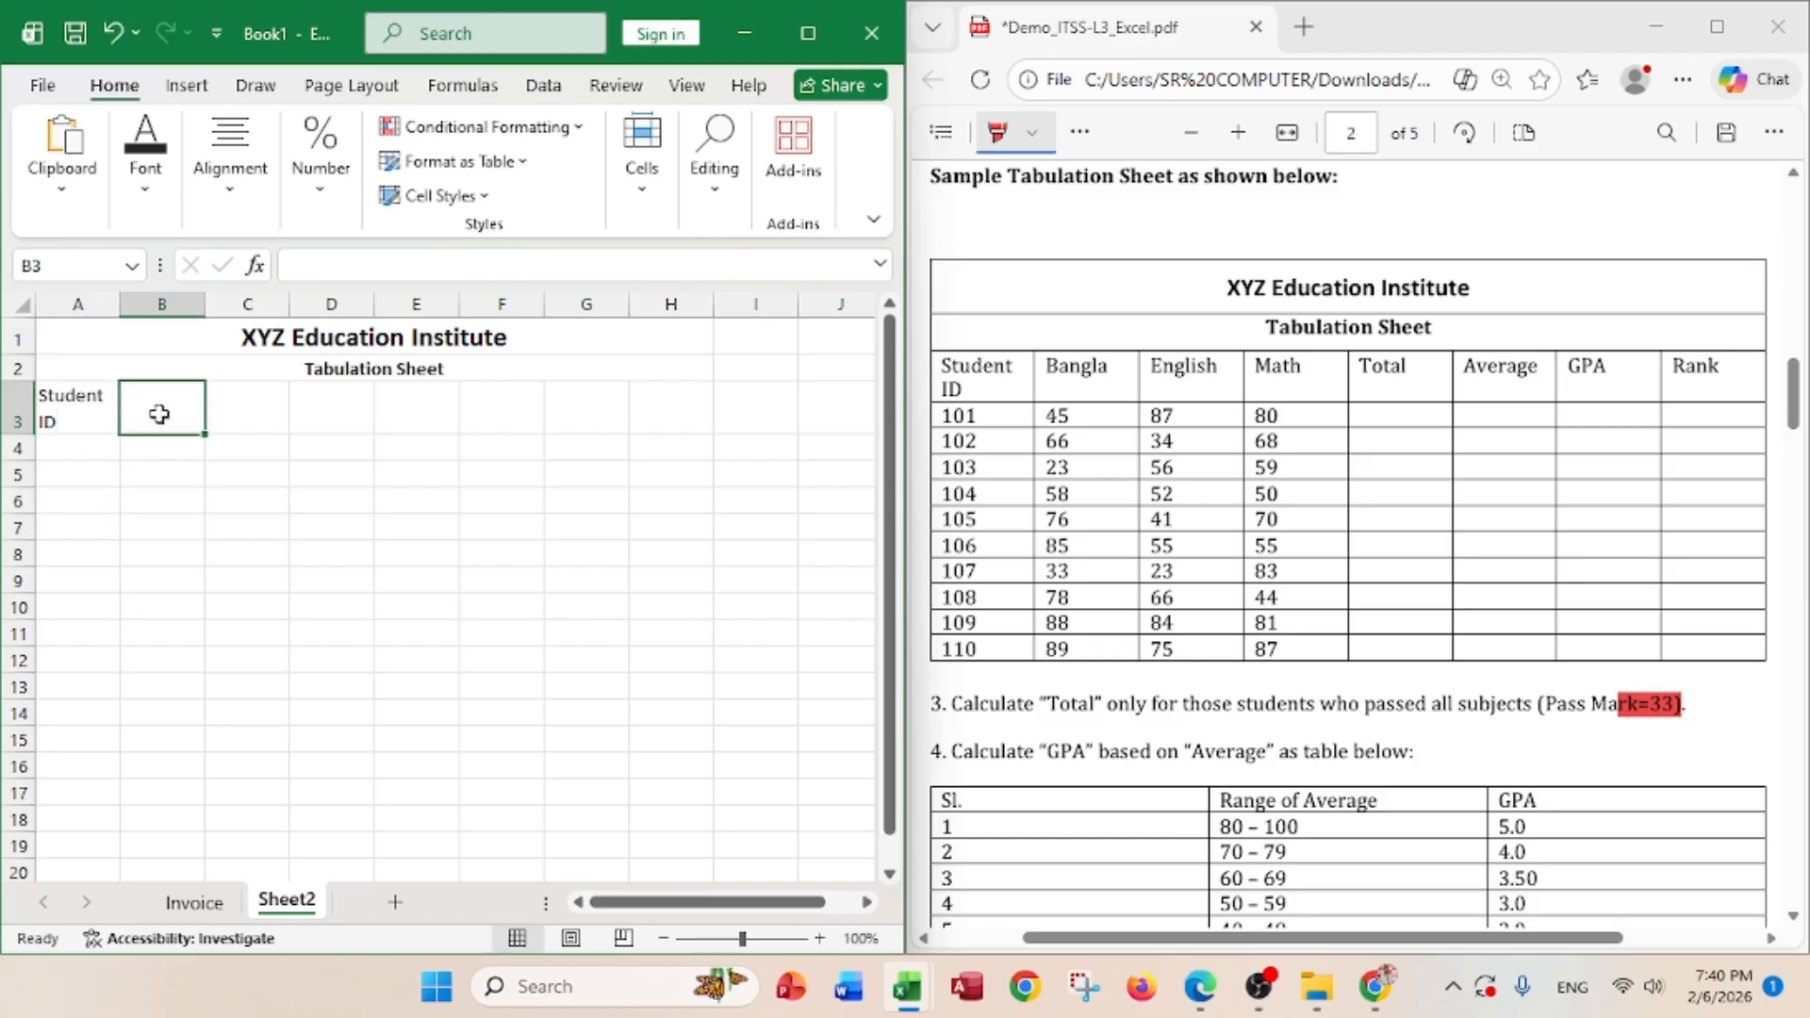
pyautogui.write('B')
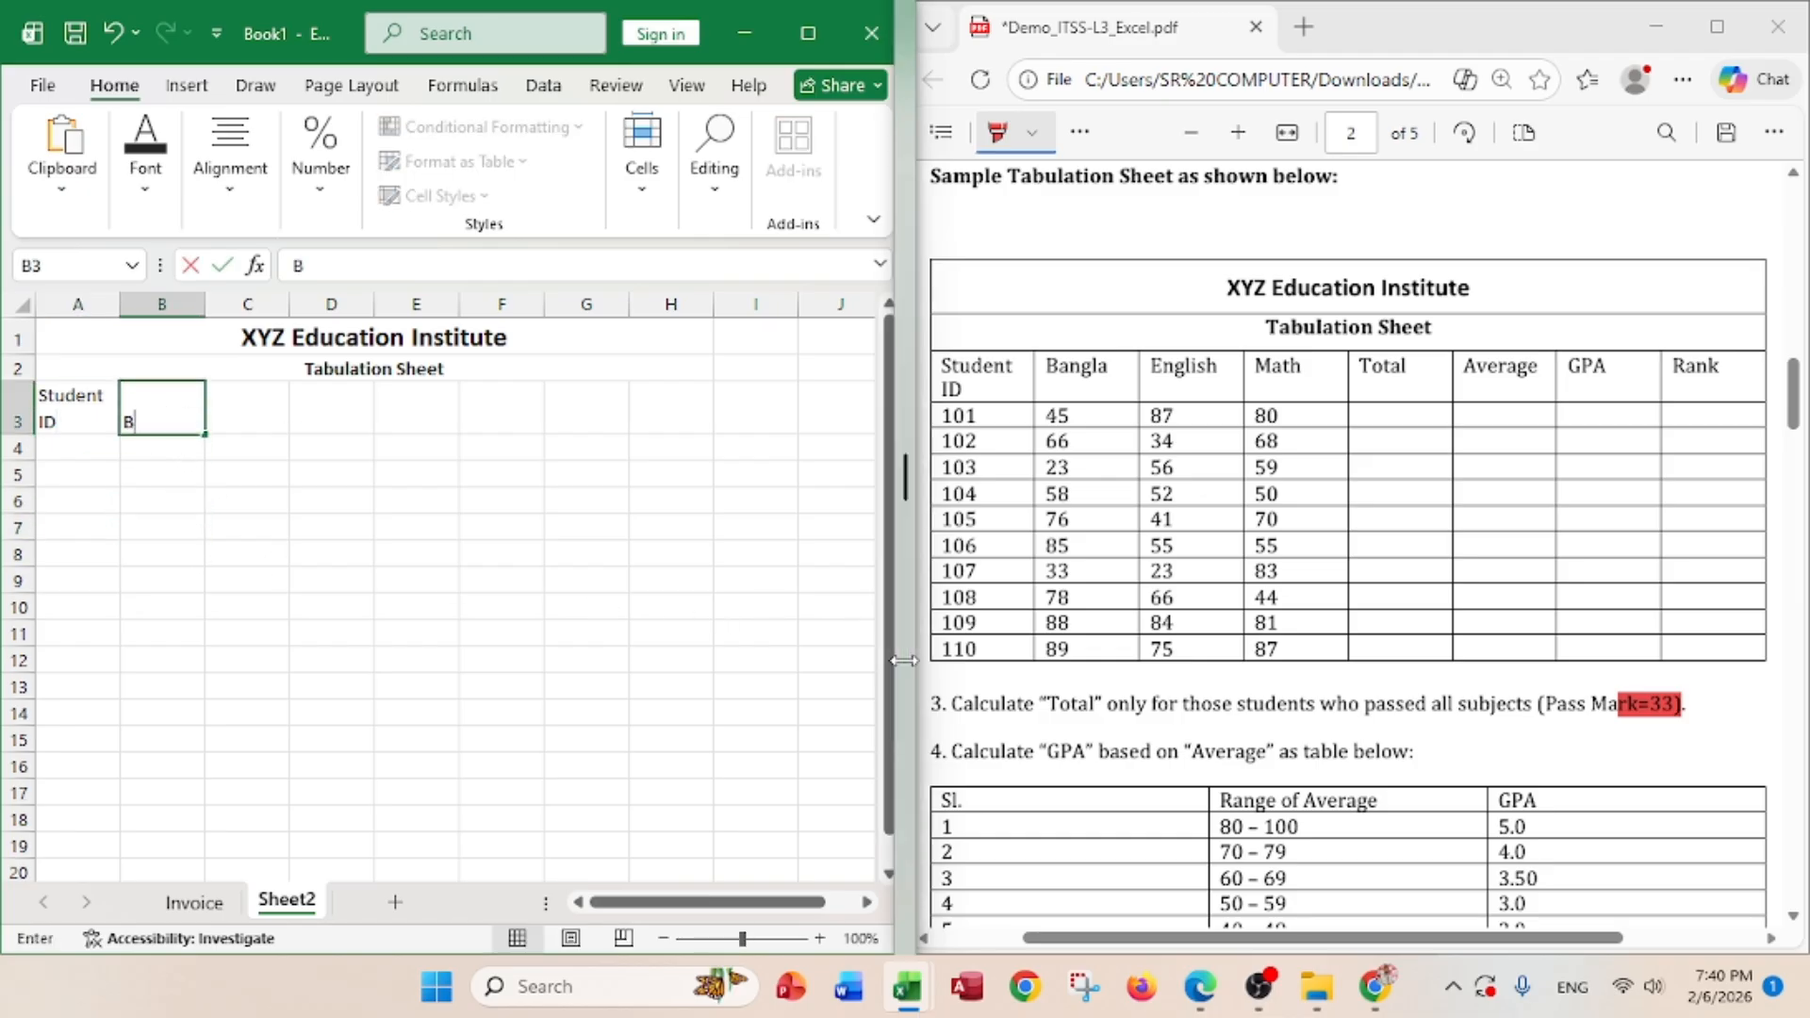
pyautogui.write('angla')
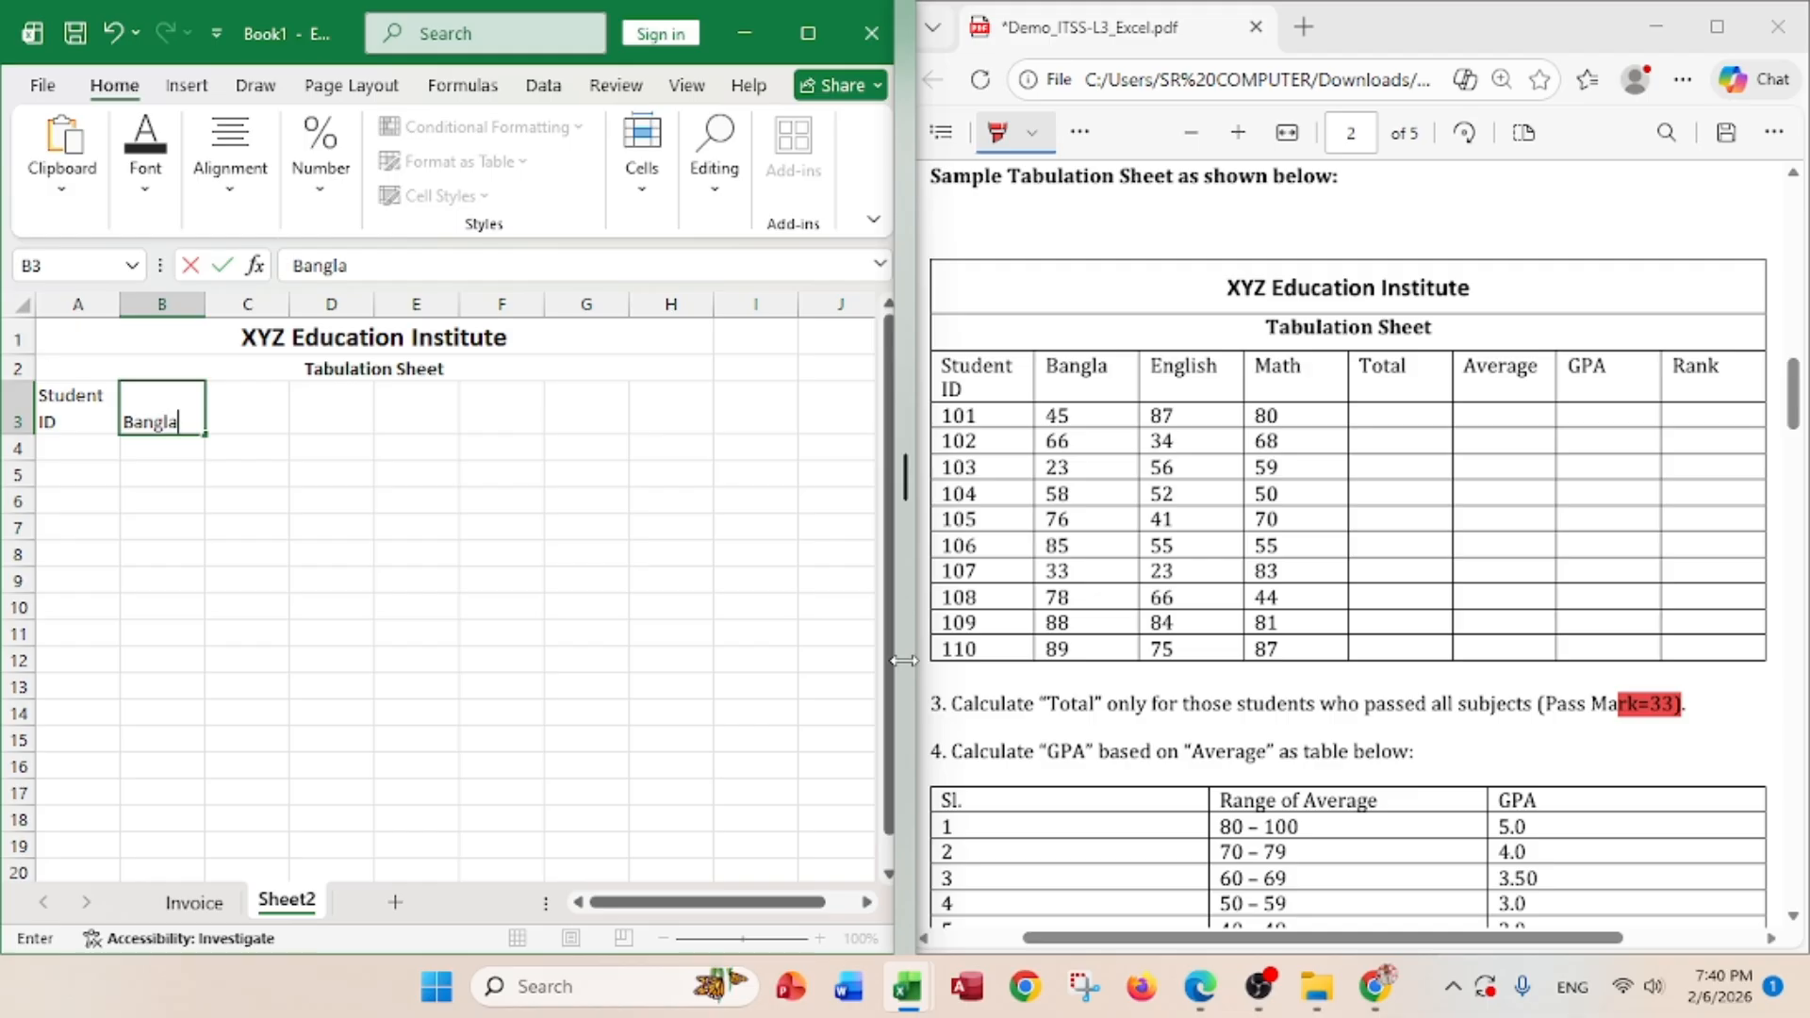
pyautogui.press('Tab')
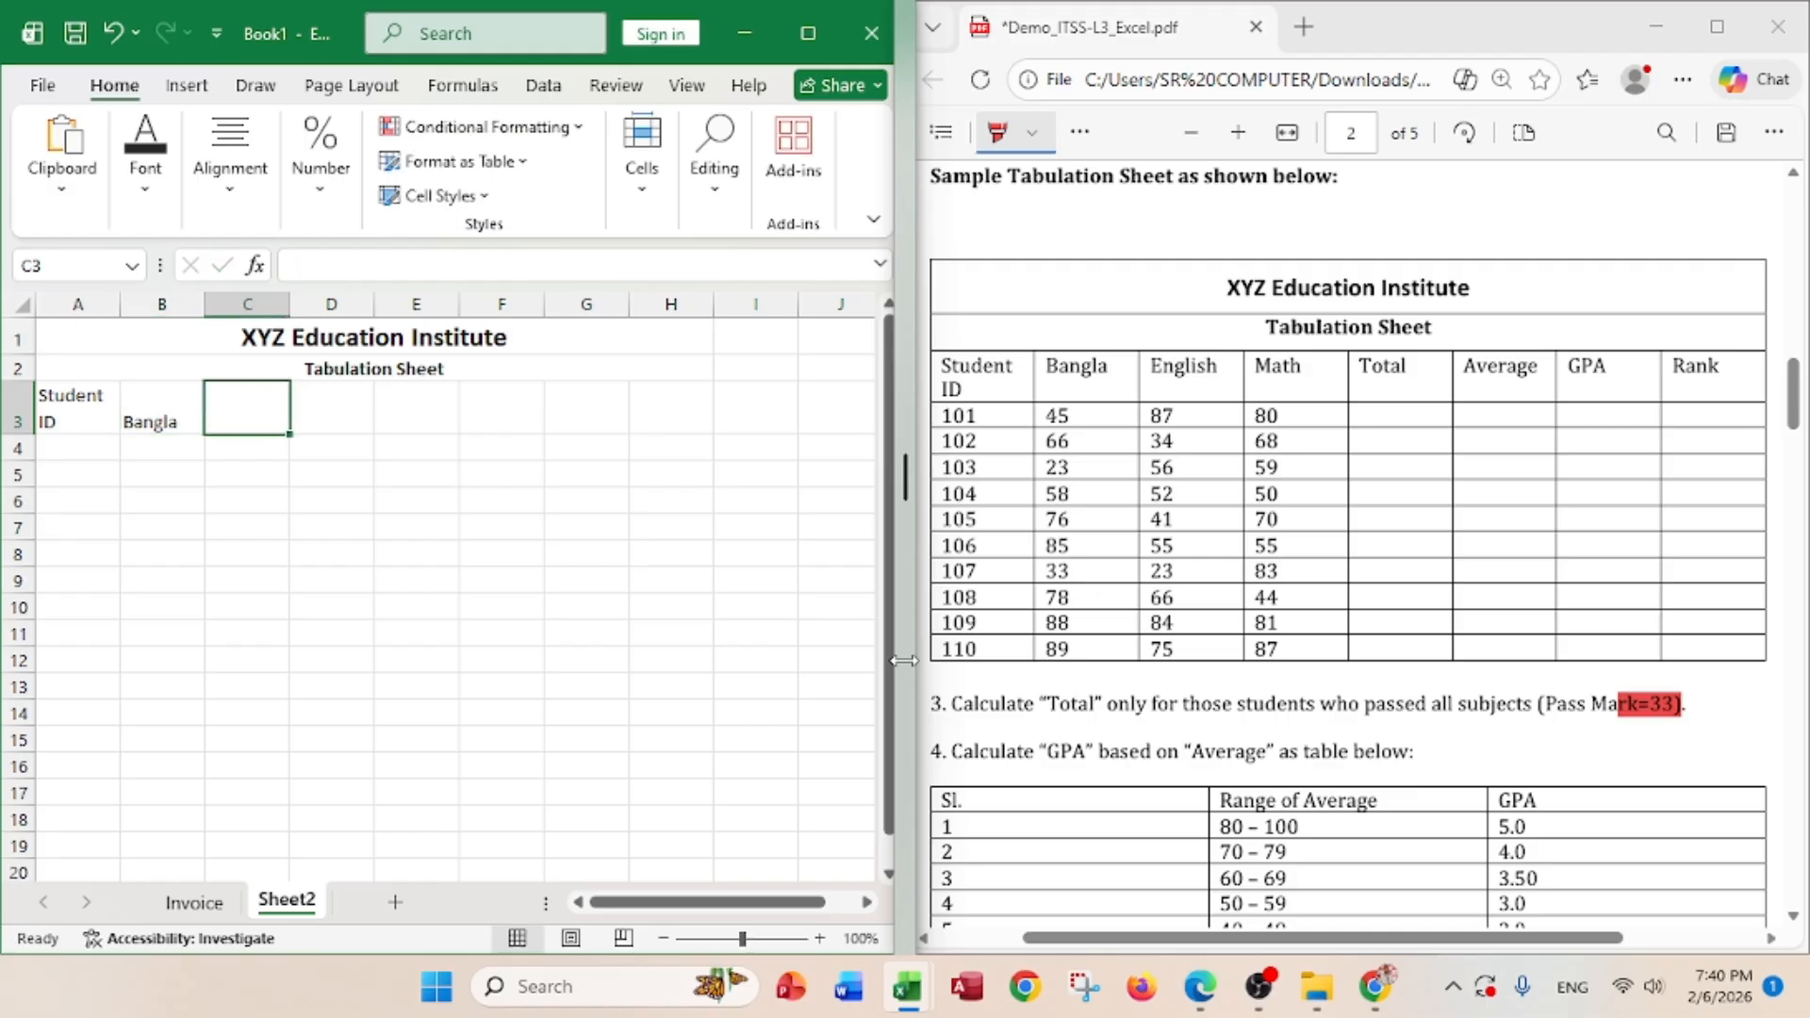
pyautogui.write('Eng')
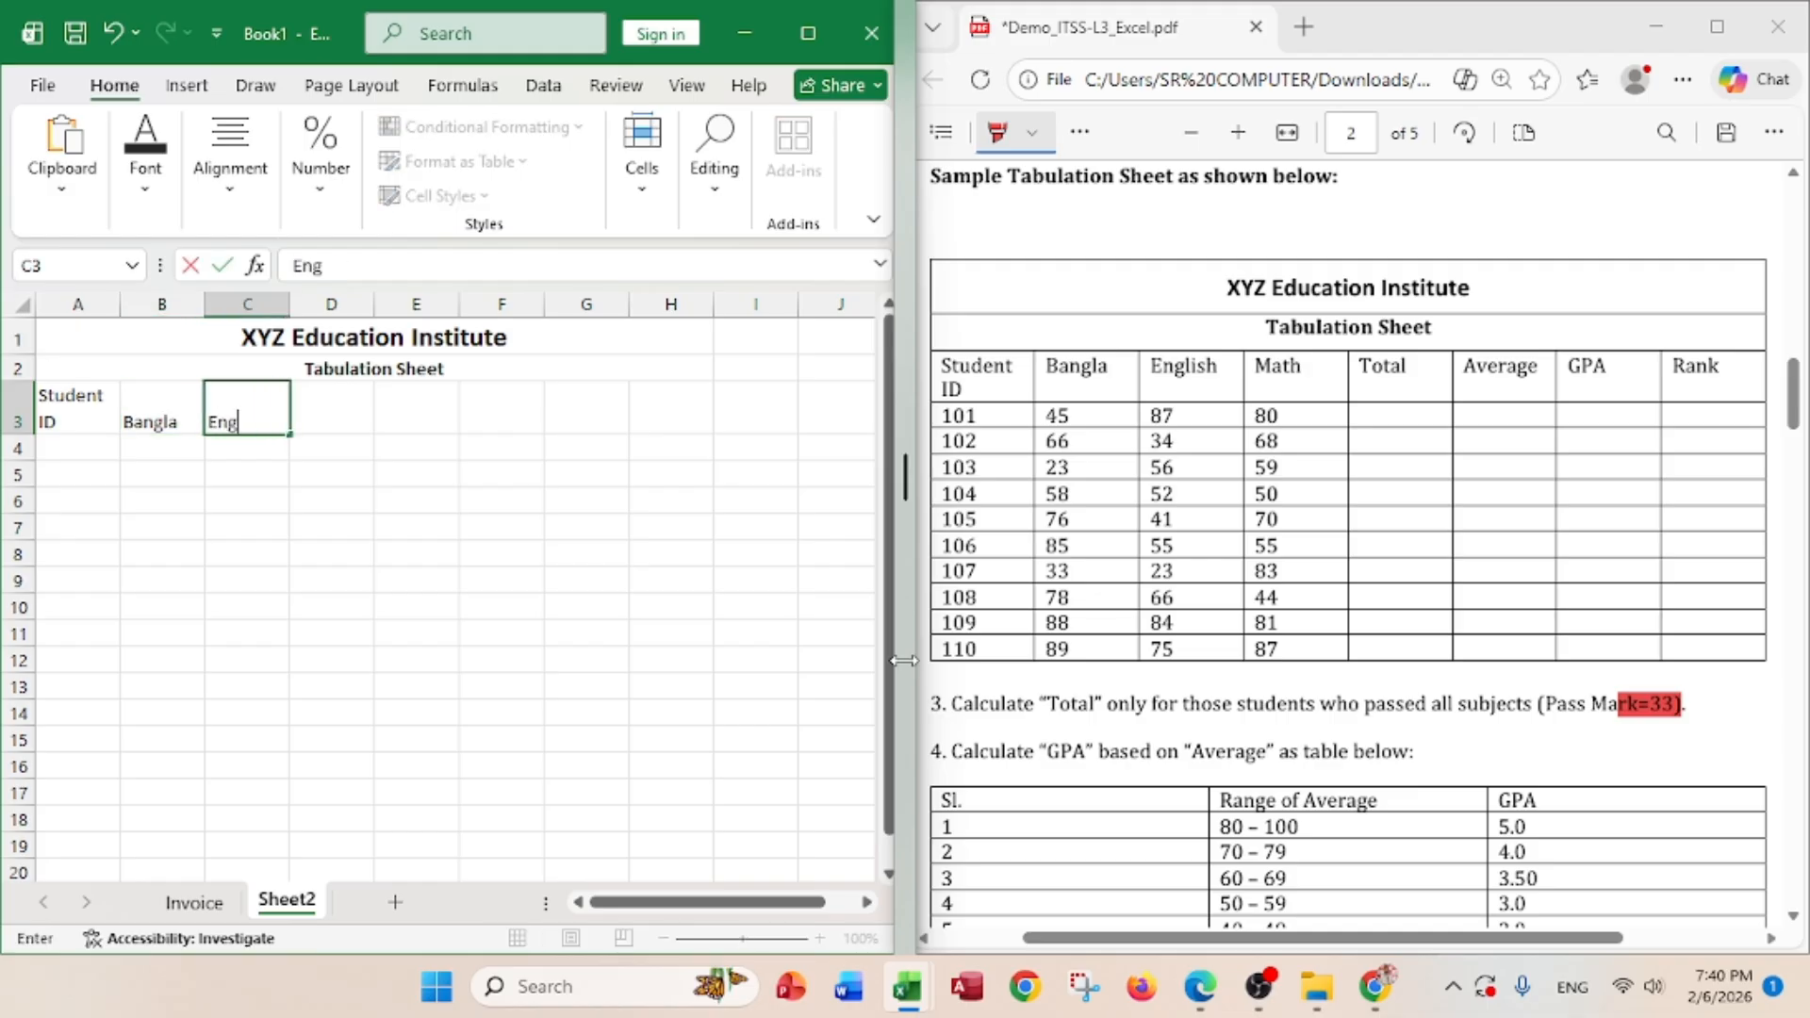
pyautogui.write('lish')
pyautogui.press('Tab')
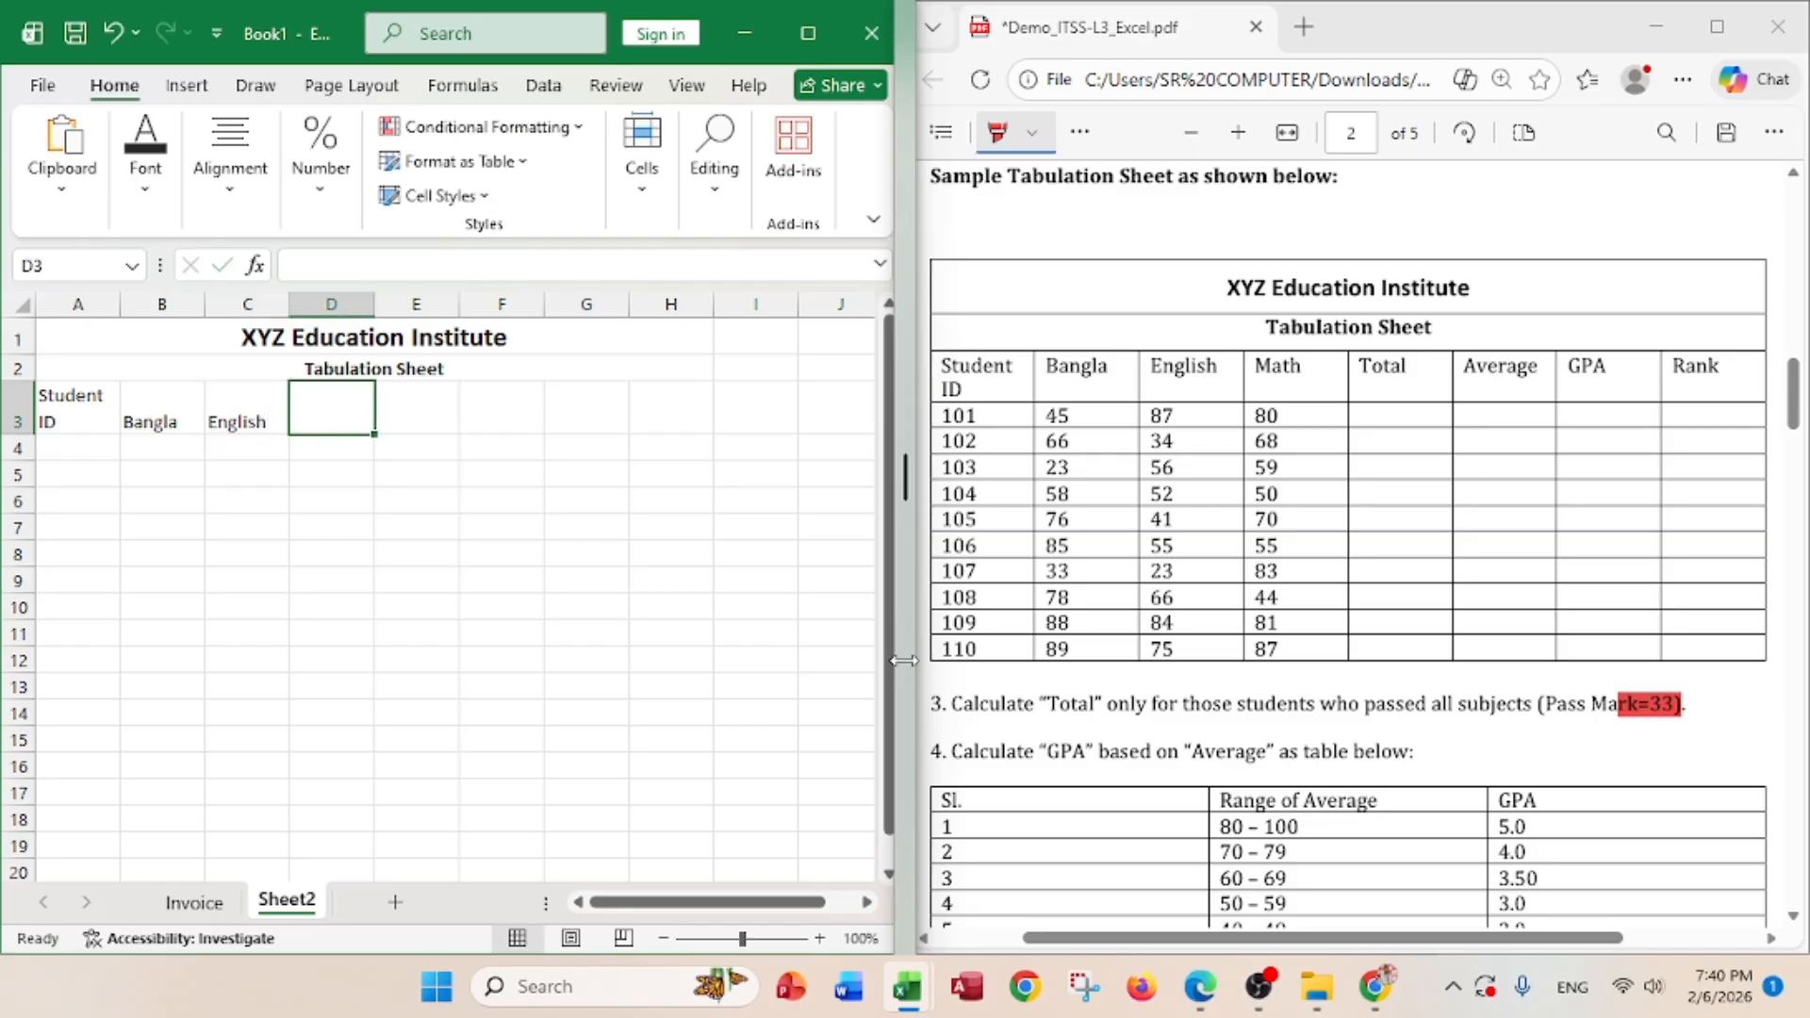
# - Enter the column headings "Math" in cell D3, "Total" in E3 and "Average" in F3
pyautogui.write('Math')
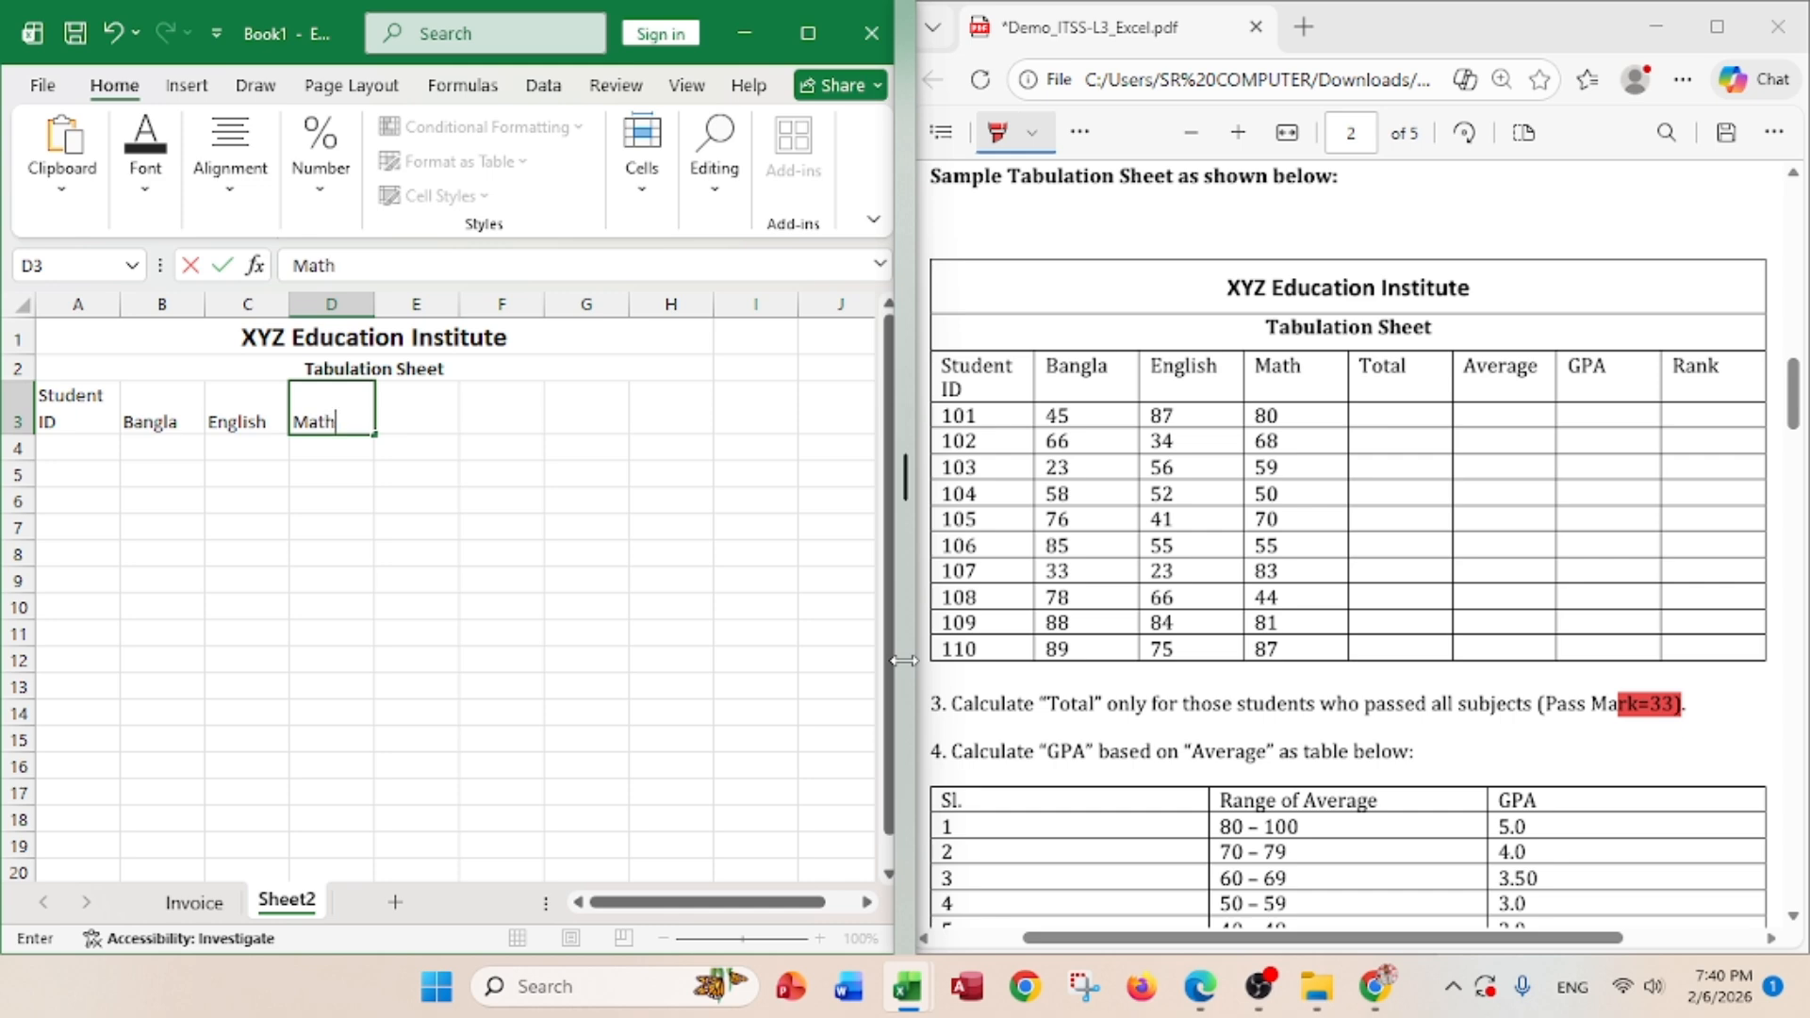
pyautogui.press('Tab')
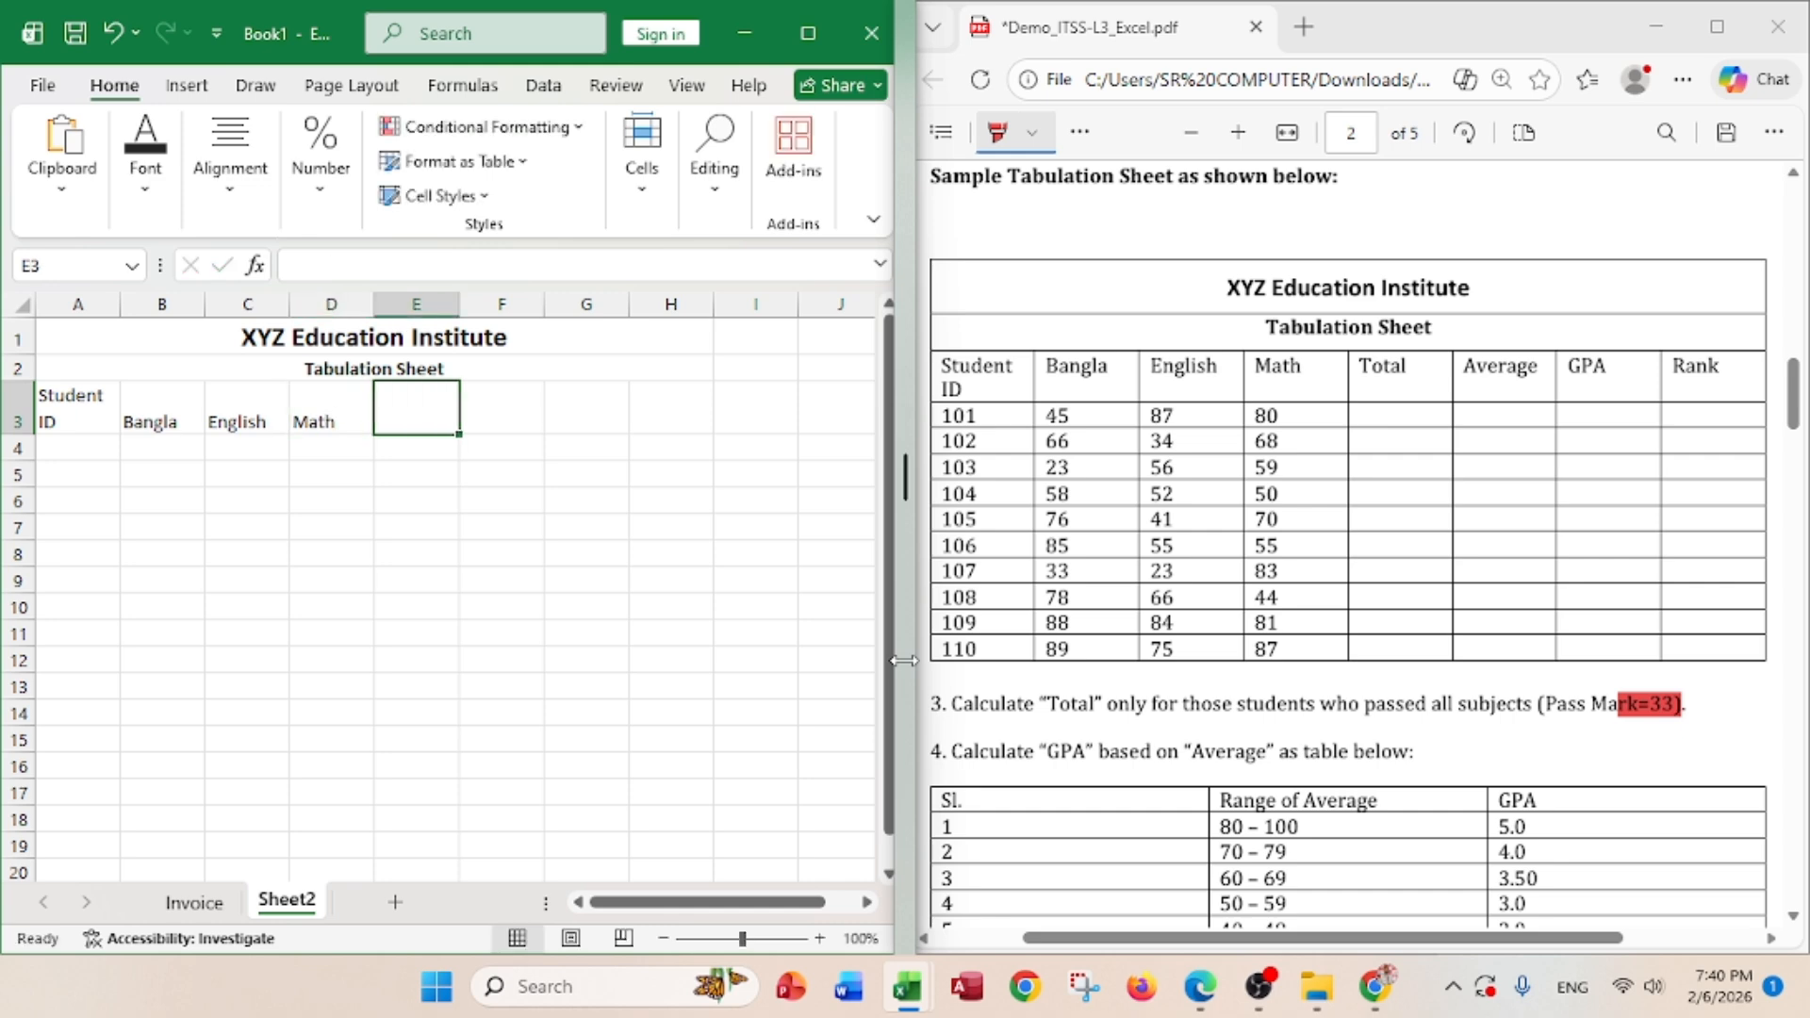
pyautogui.write('To')
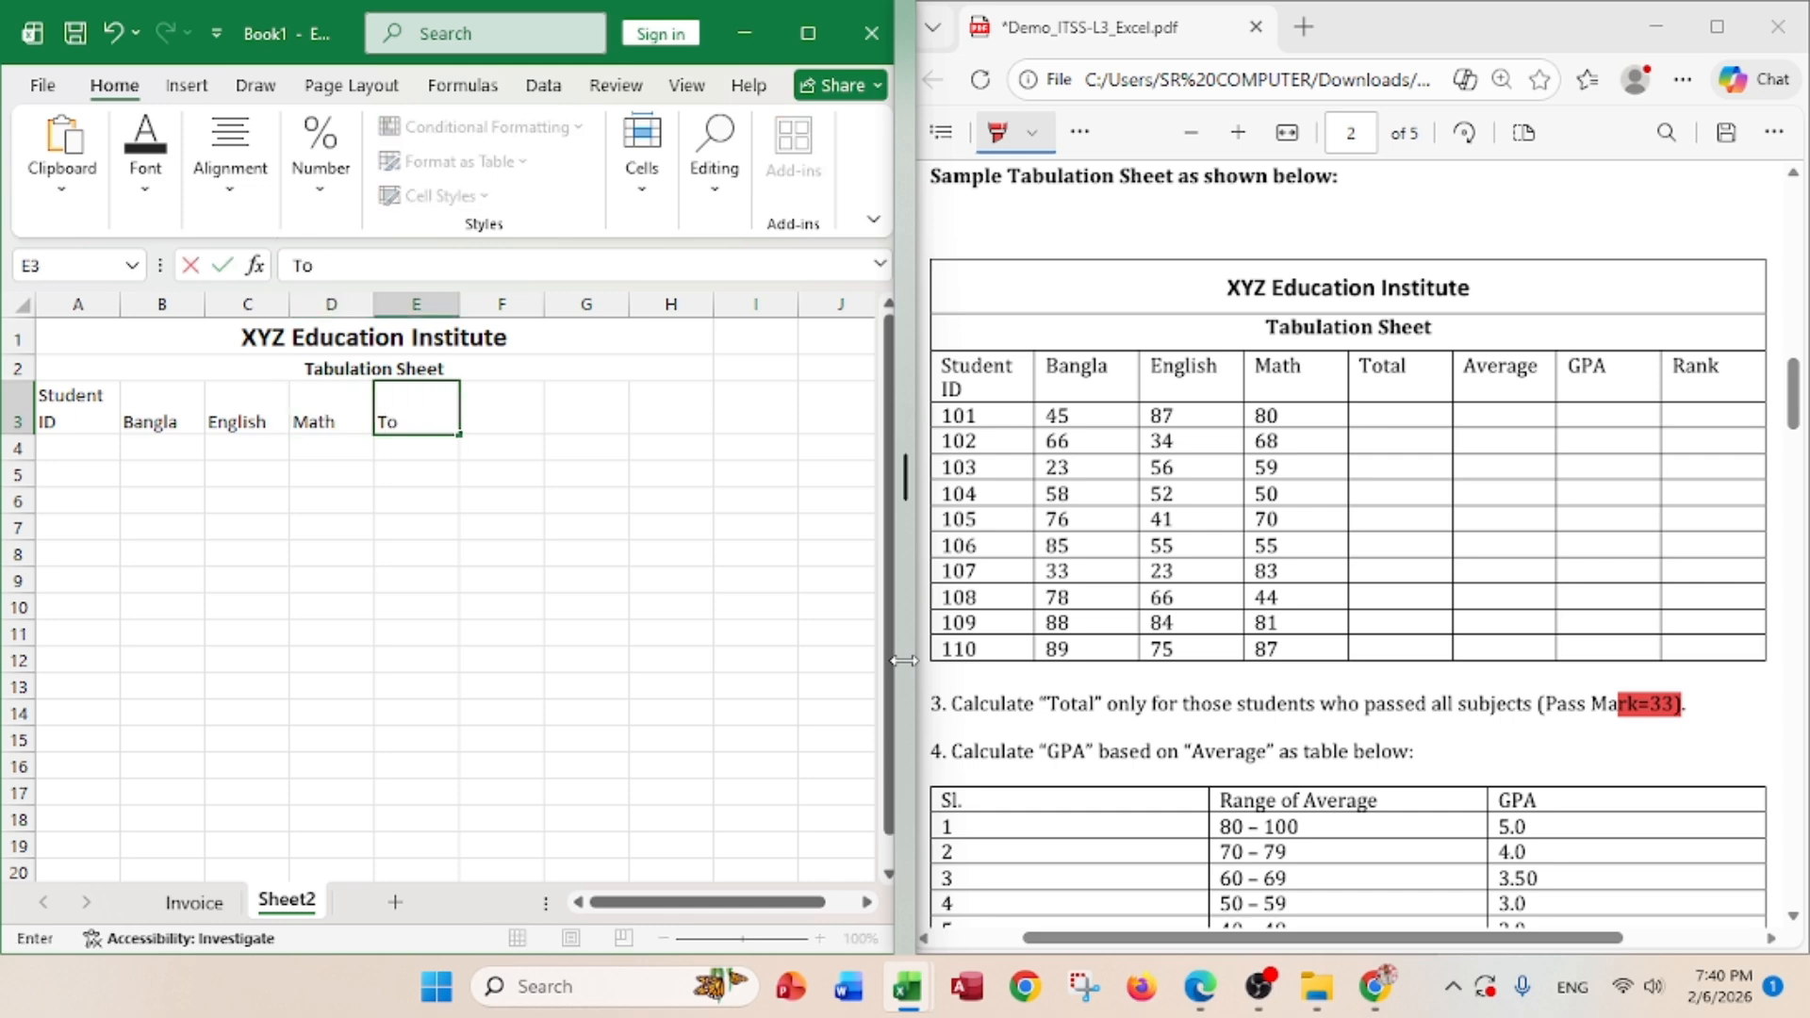
pyautogui.write('tal')
pyautogui.press('Tab')
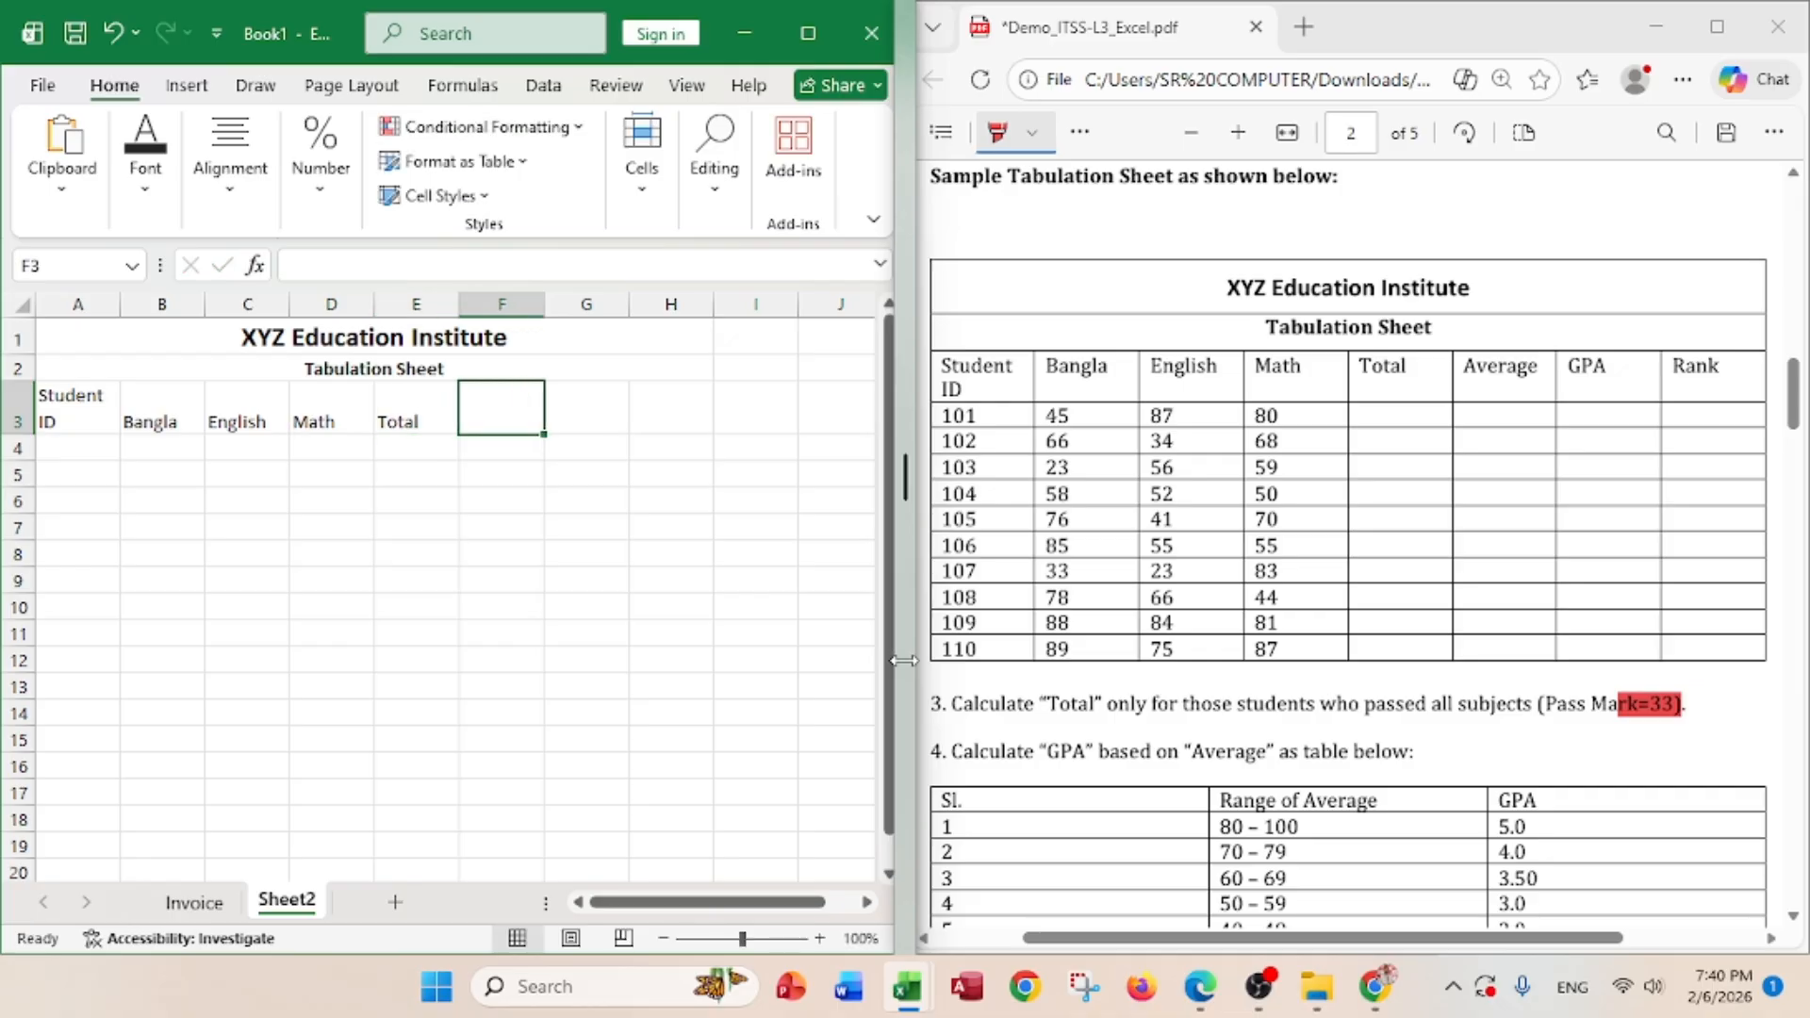
pyautogui.write('Avera')
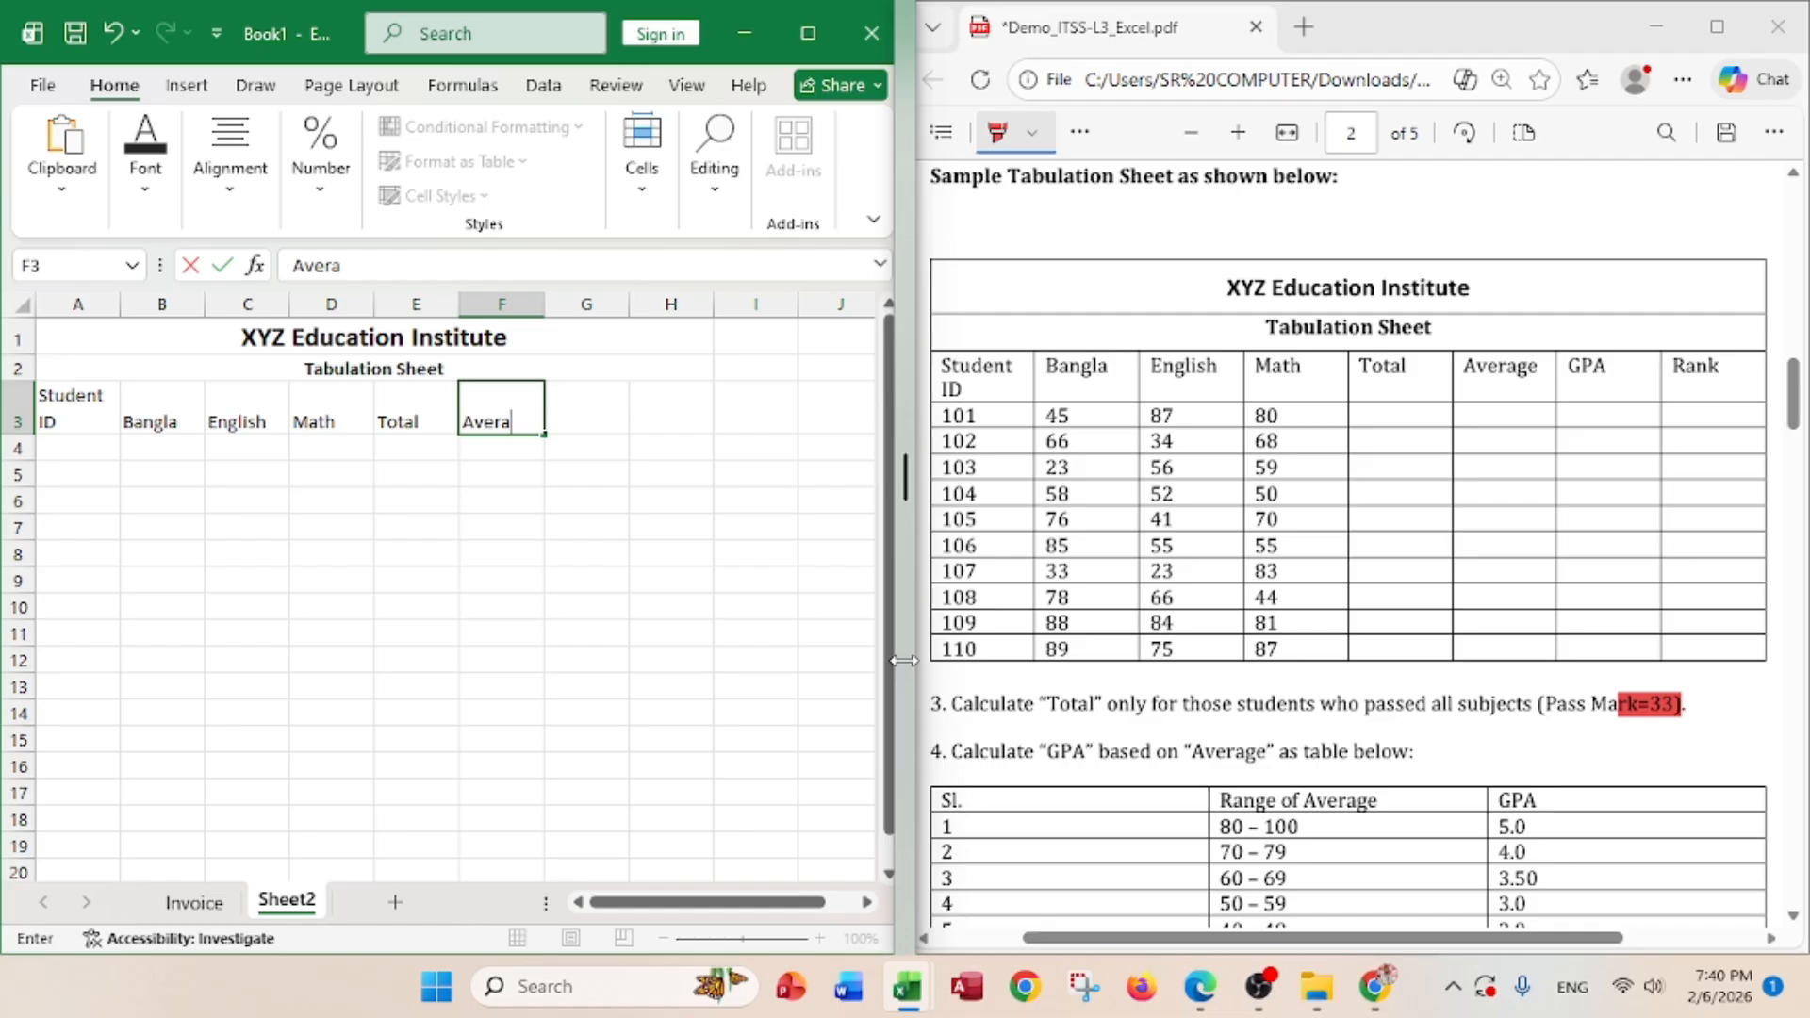
pyautogui.write('ge')
pyautogui.press('Tab')
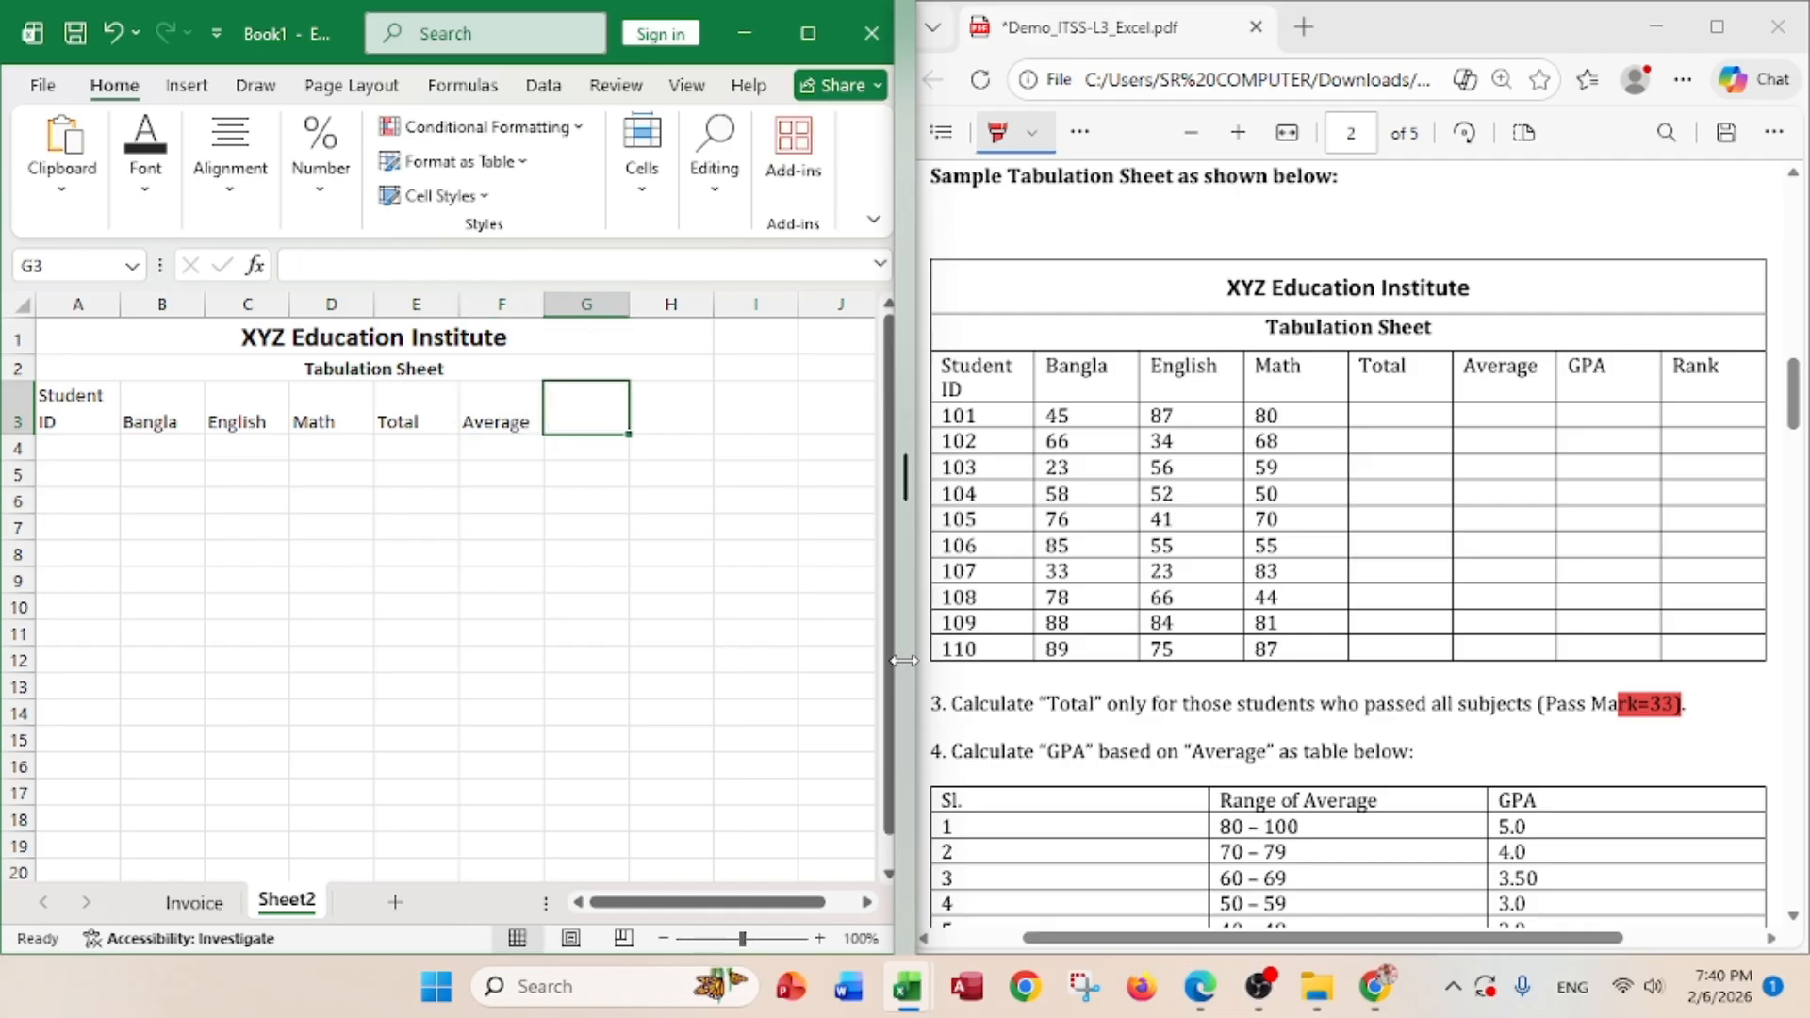
# - Enter the column headings "GPA" in cell G3 and "Rank" in cell H3
pyautogui.write('G')
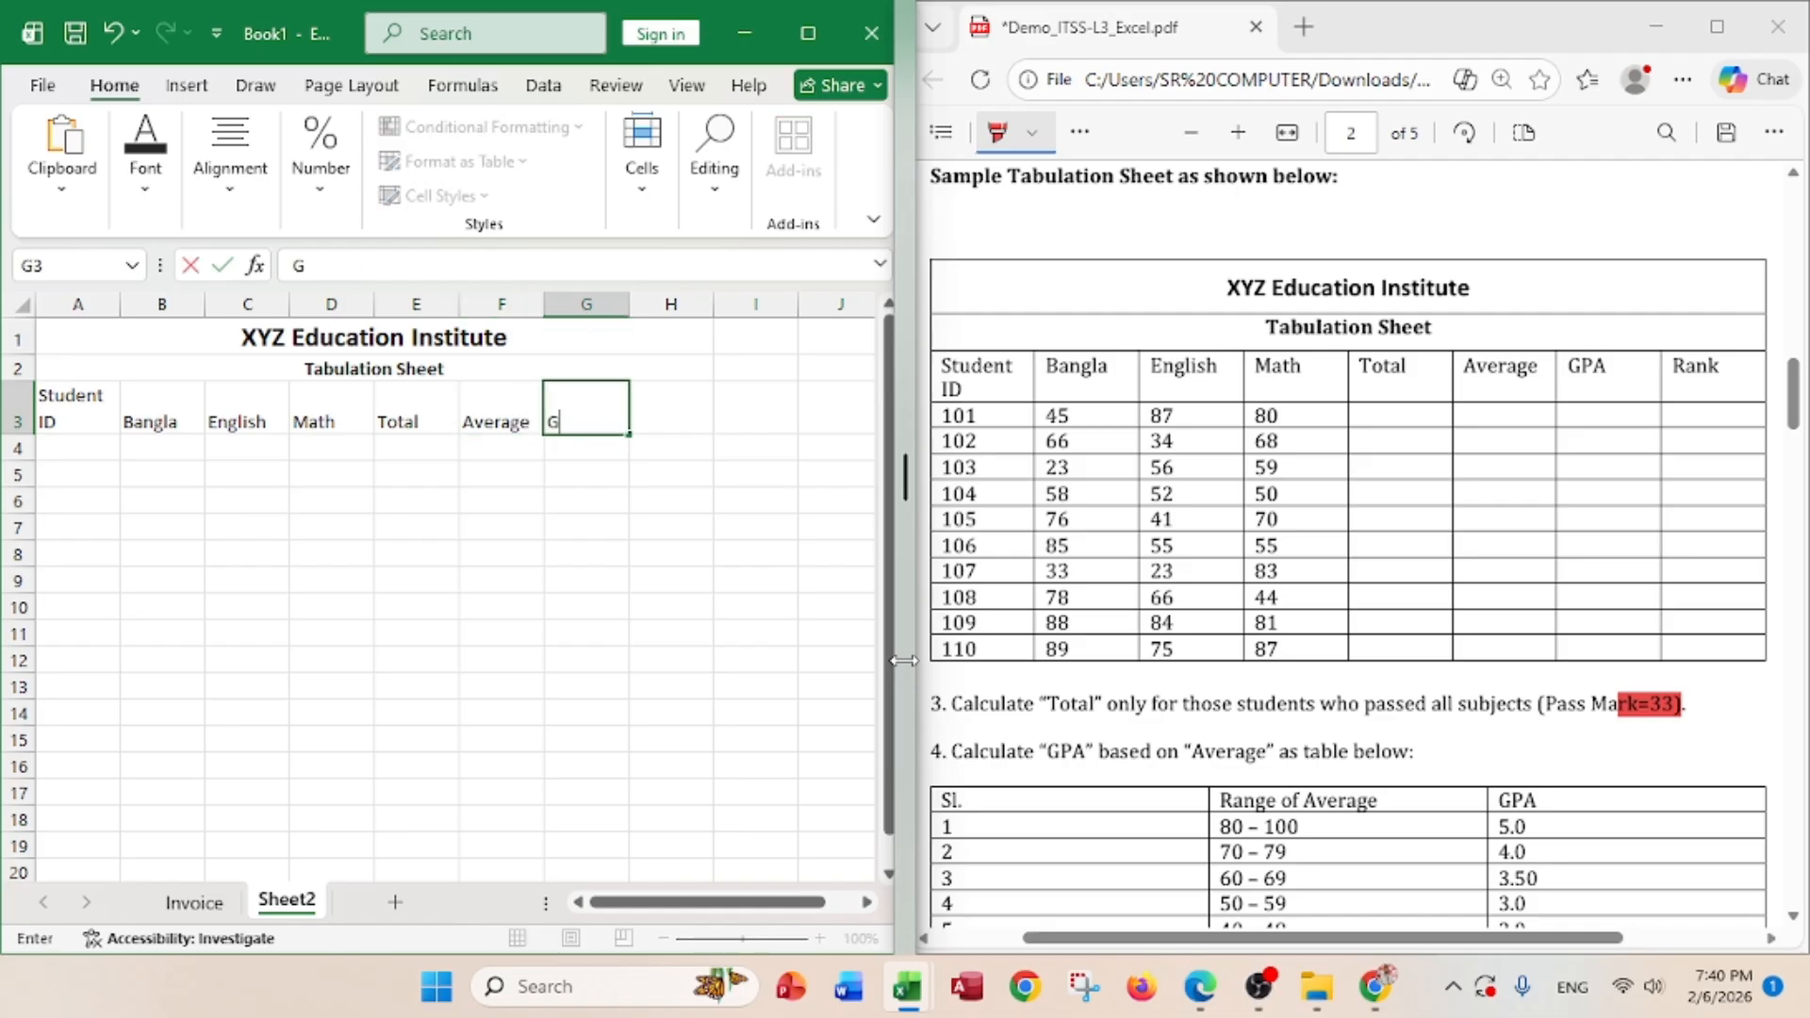
pyautogui.write('PA')
pyautogui.press('Tab')
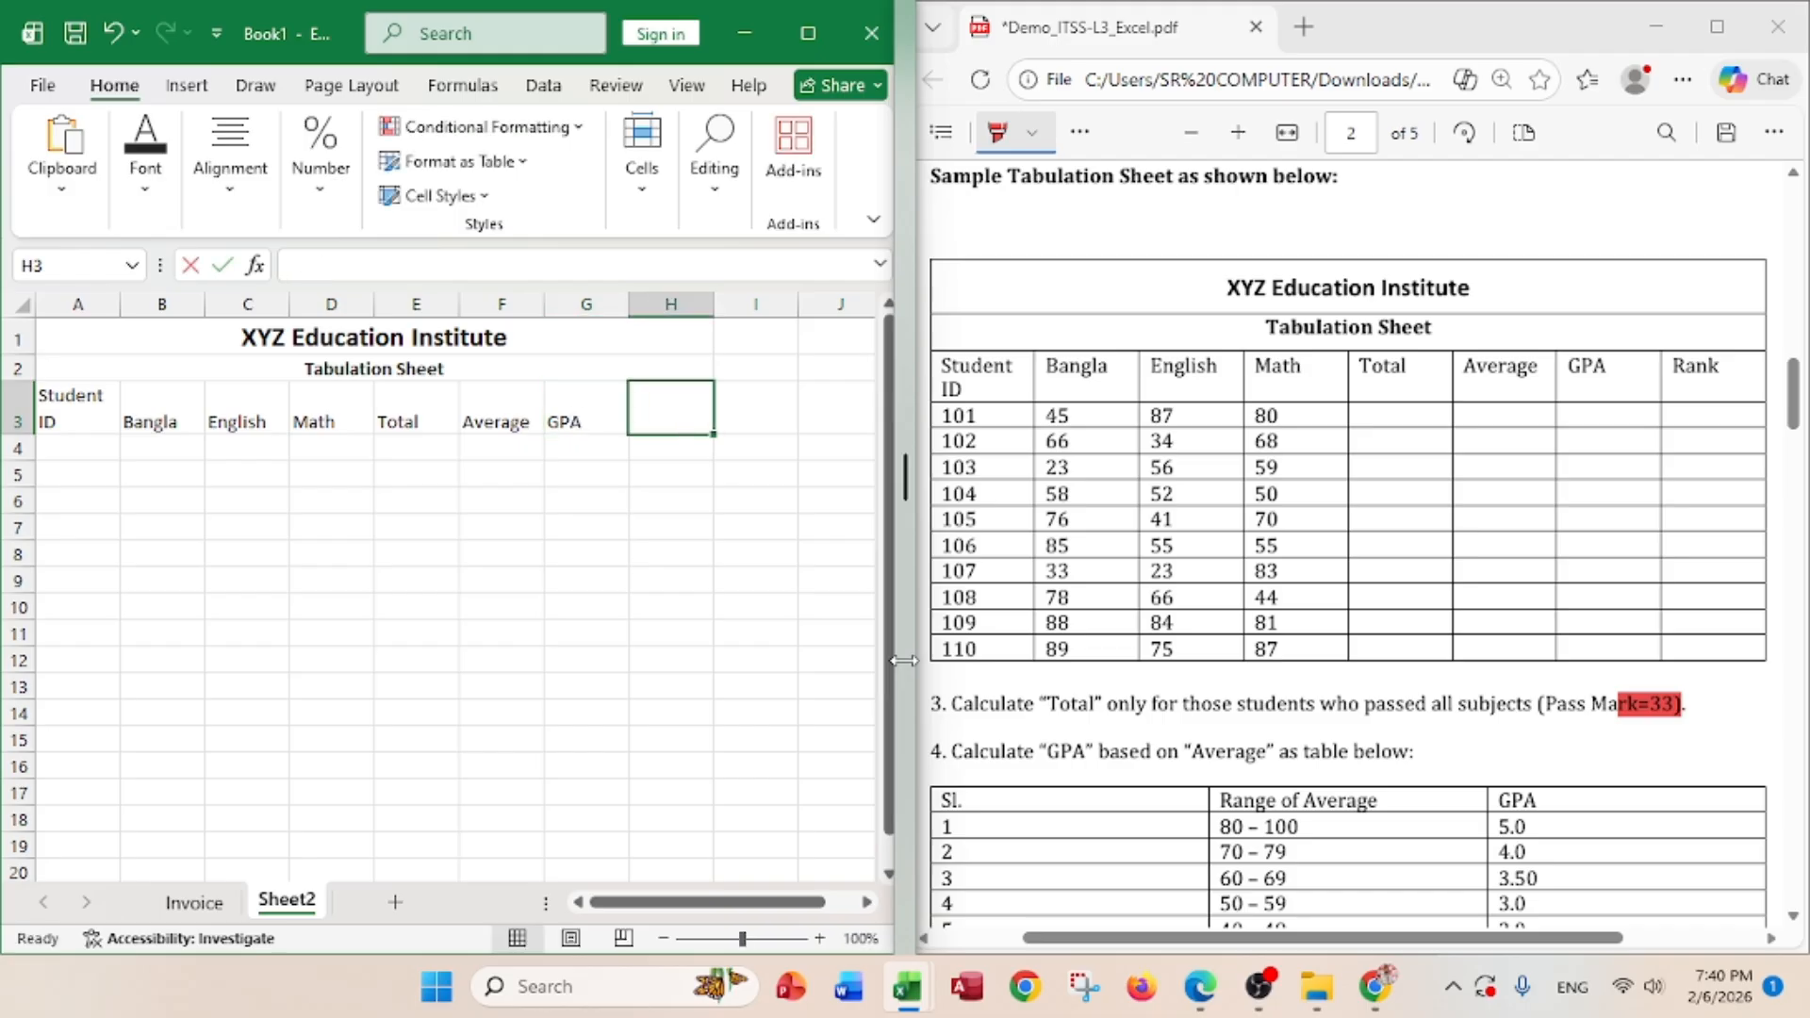
pyautogui.write('Rank')
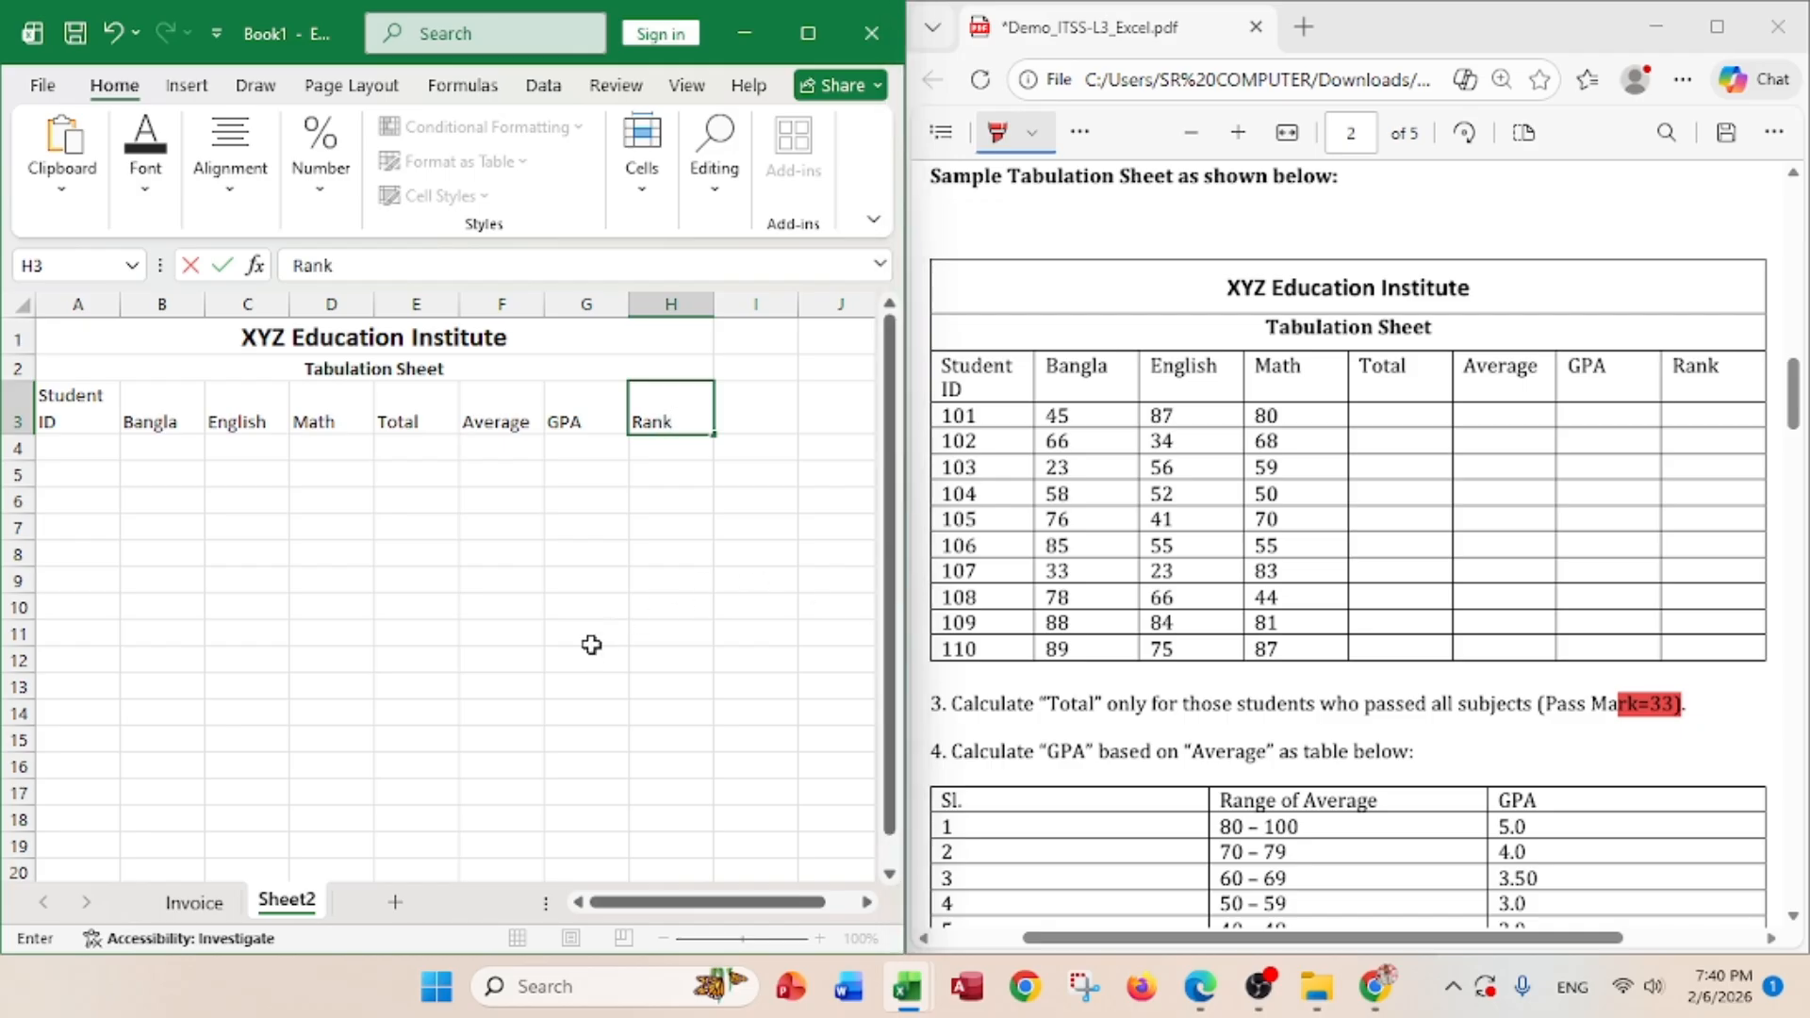
pyautogui.click(418, 528)
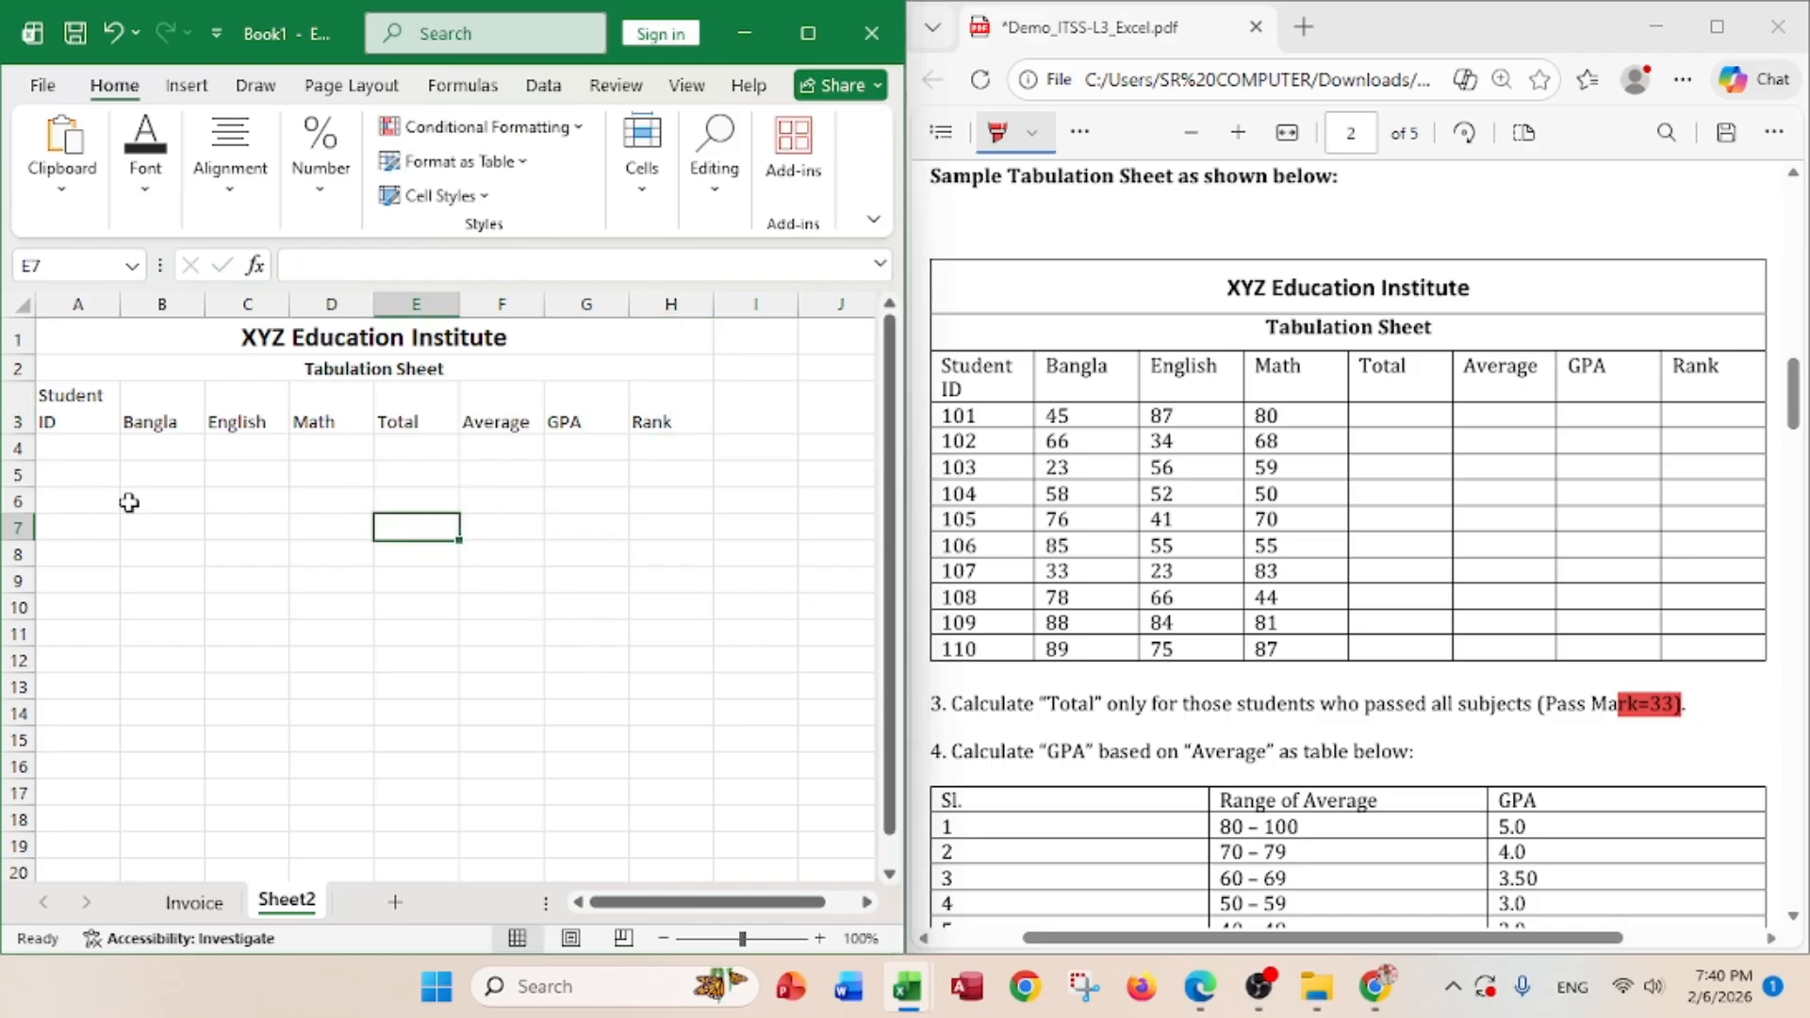
# - Enter student IDs 101 in A4 and 102 in A5, and fill the series down to 110 in A13
pyautogui.click(82, 451)
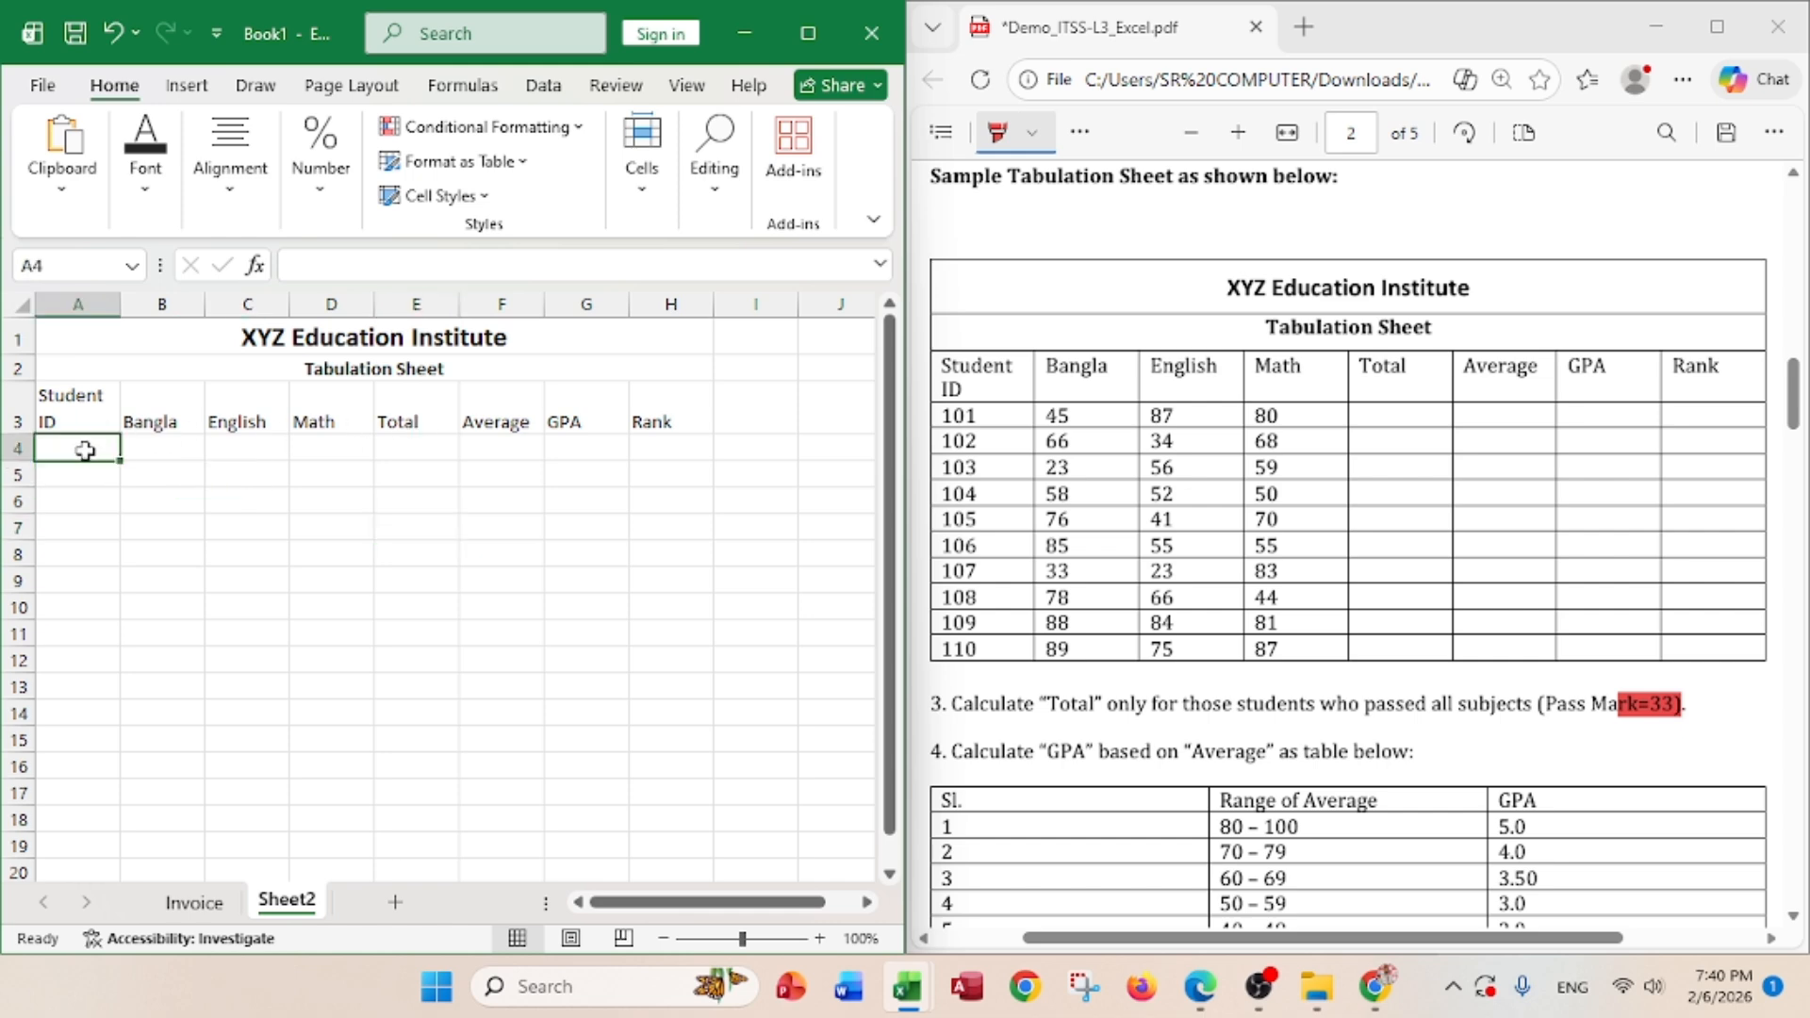
pyautogui.write('101')
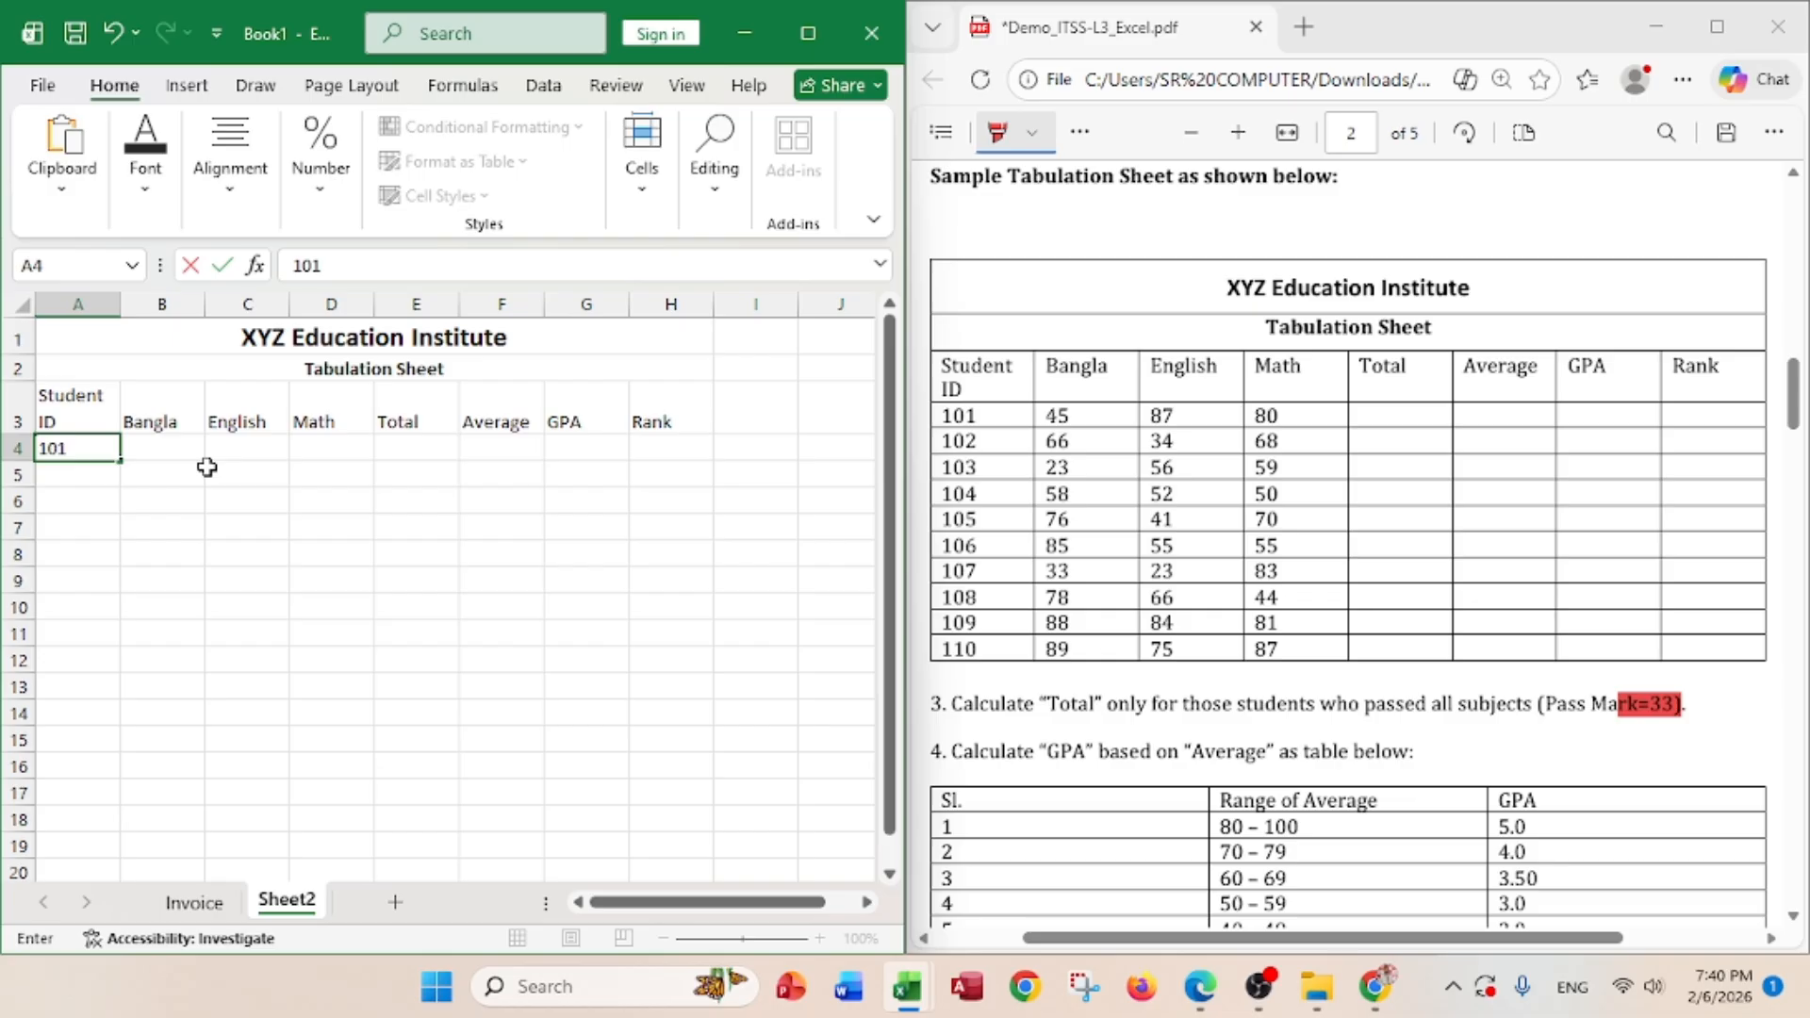
pyautogui.press('Return')
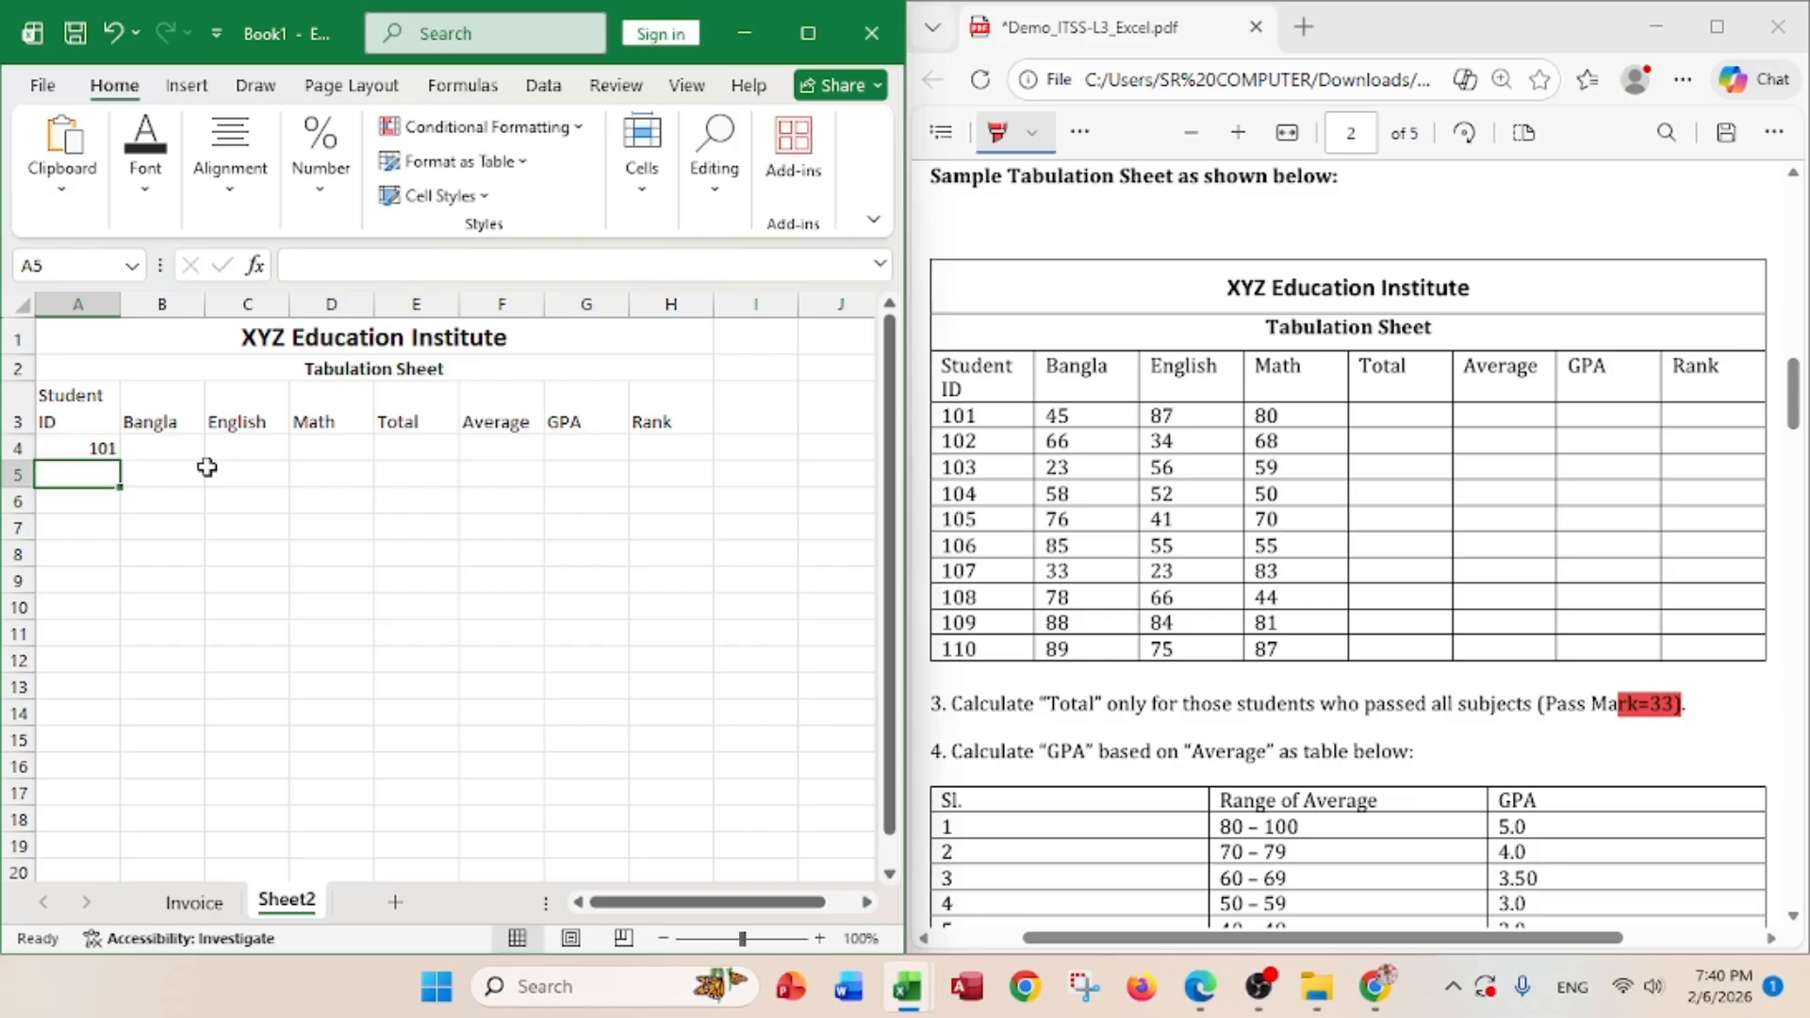
pyautogui.write('102')
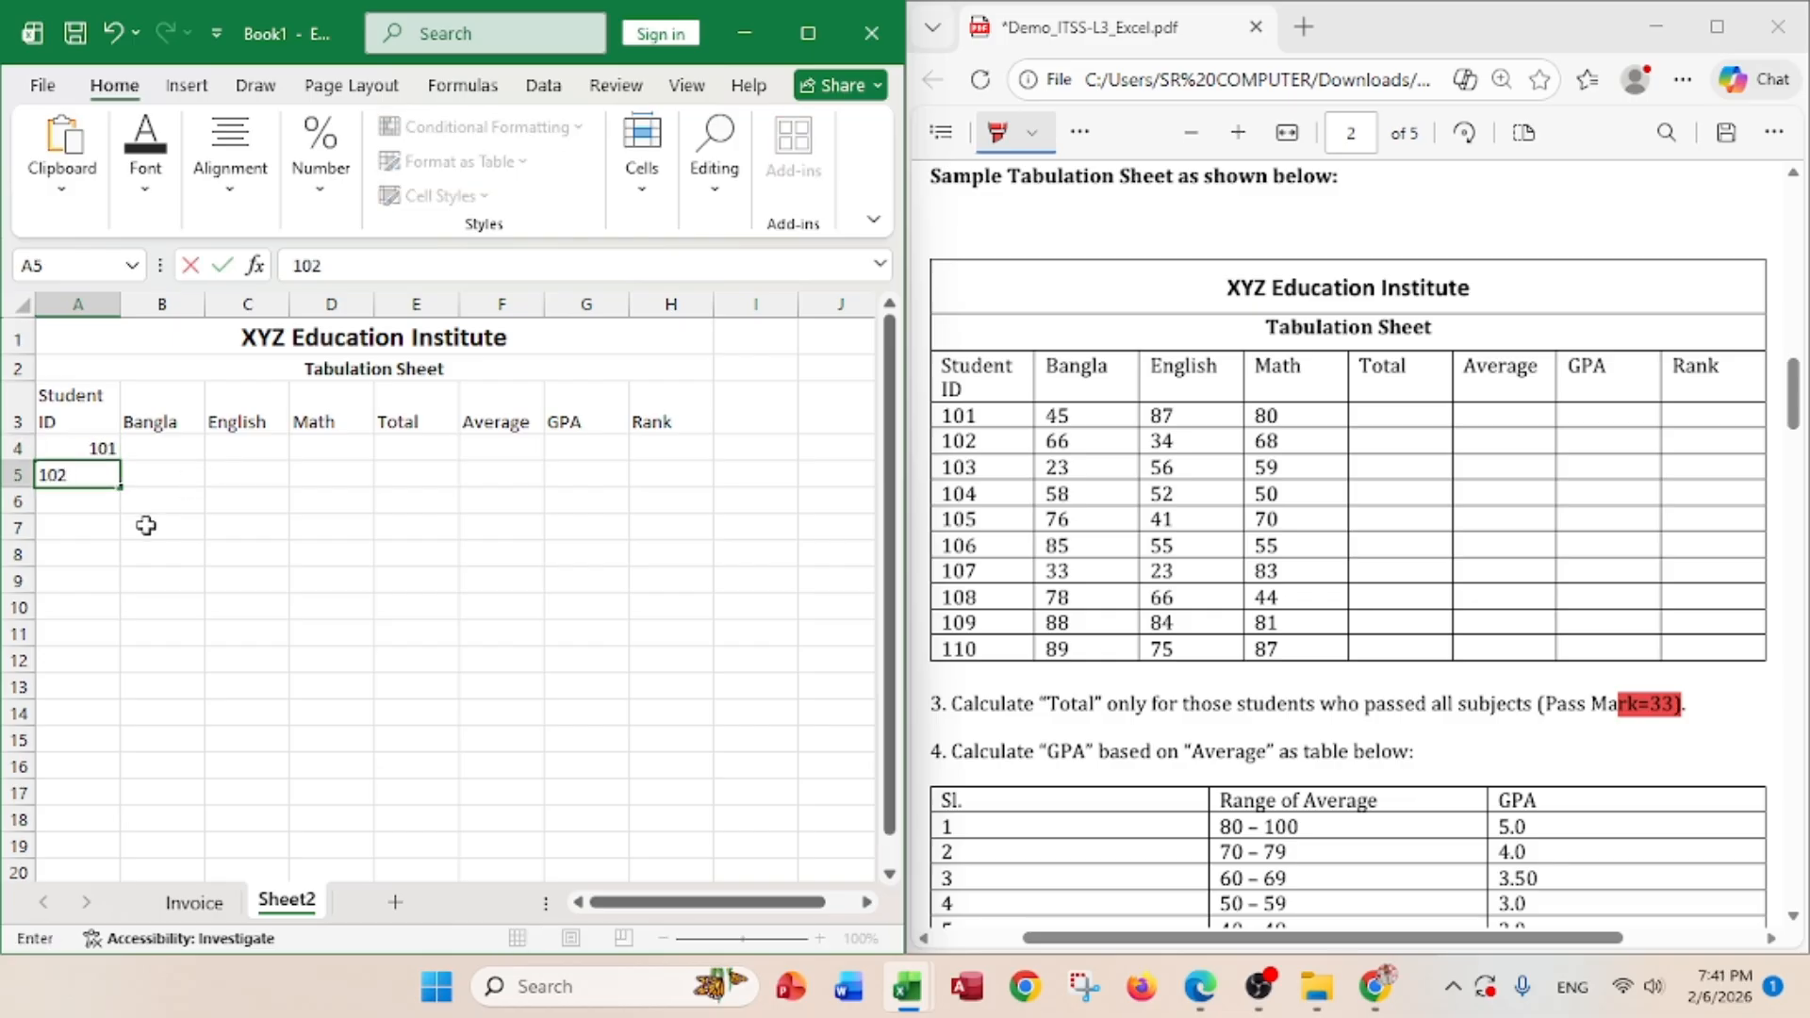
pyautogui.click(91, 528)
pyautogui.moveTo(79, 449); pyautogui.dragTo(100, 709)
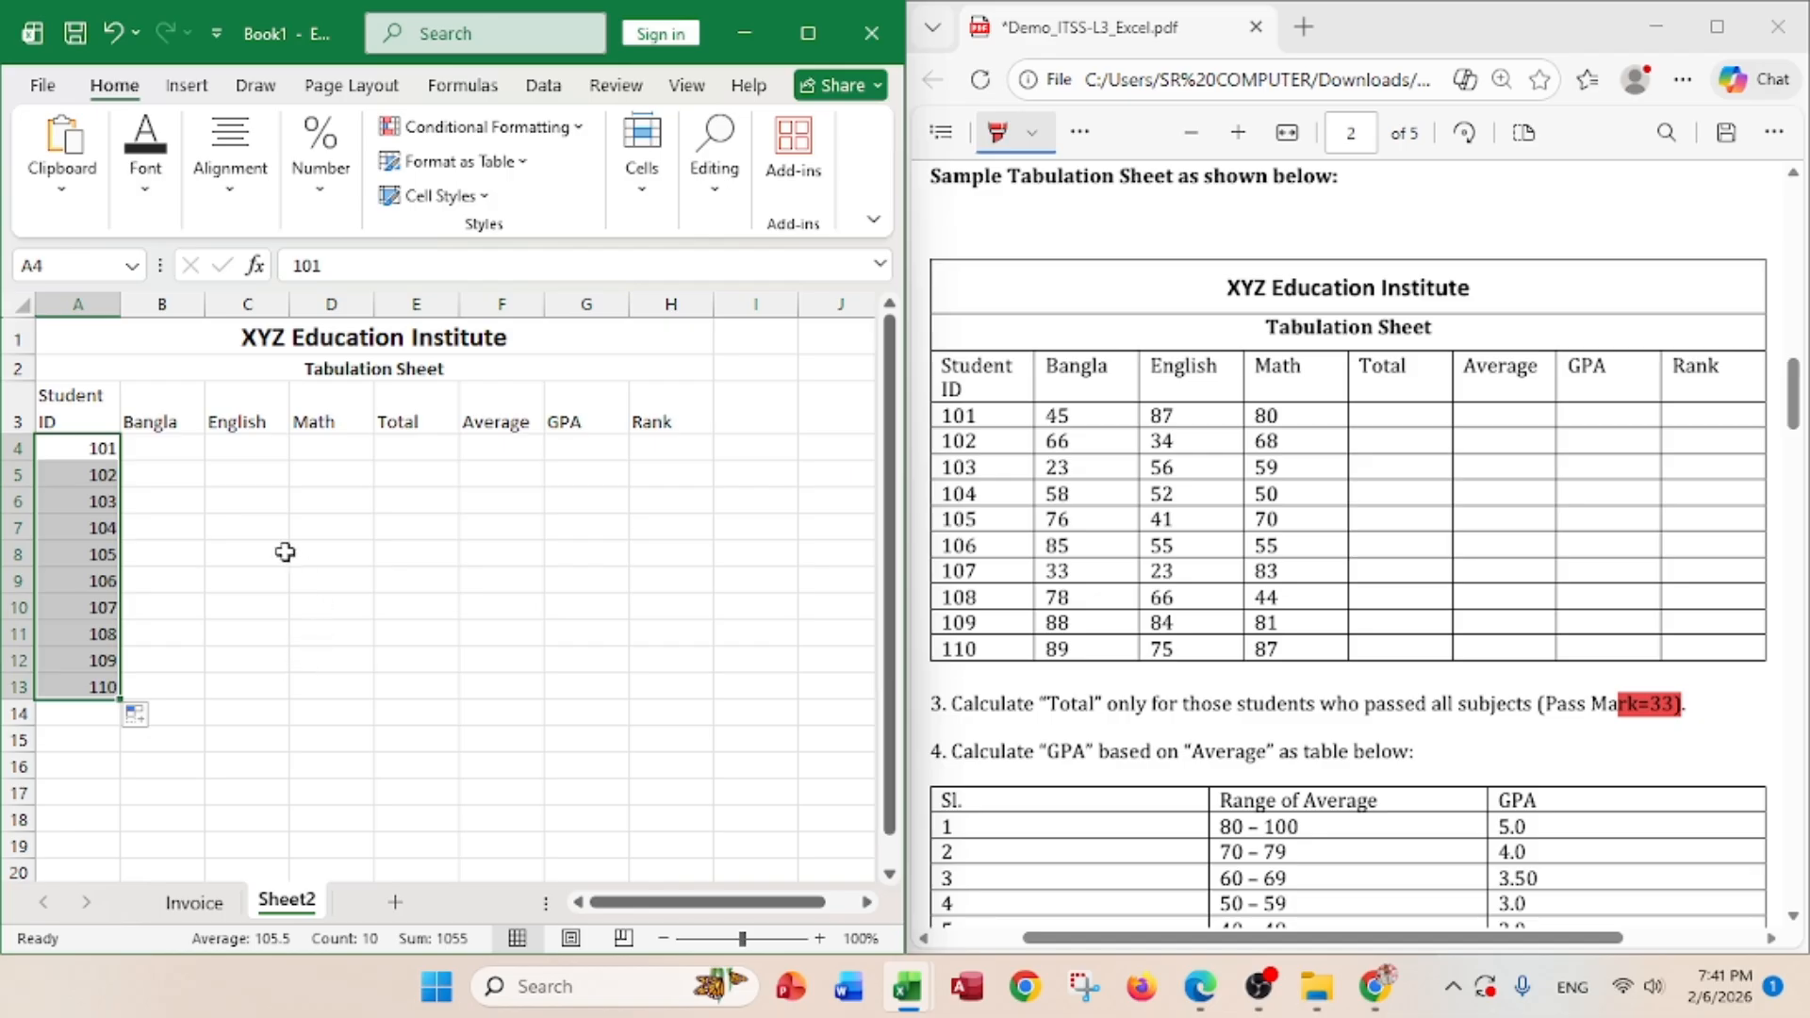
pyautogui.click(177, 453)
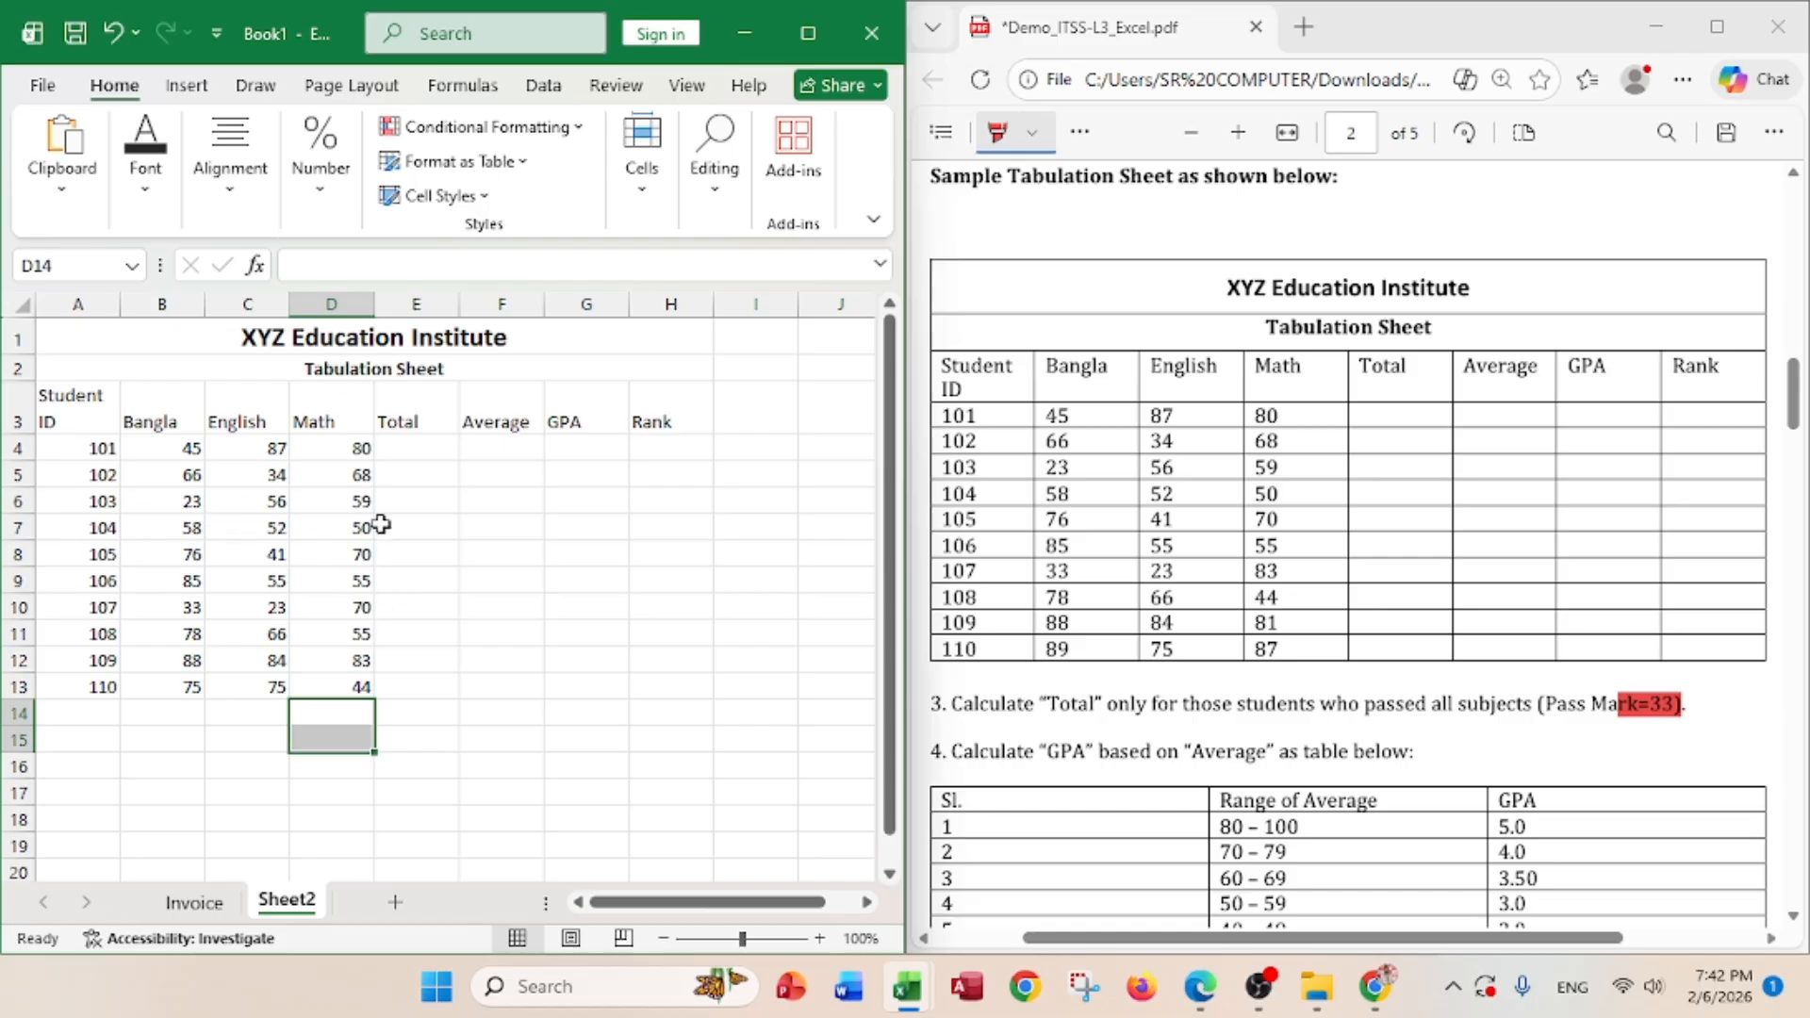
# - Highlight the PDF's instruction 3 about calculating "Total" only for those students who passed all subjects
pyautogui.click(820, 939)
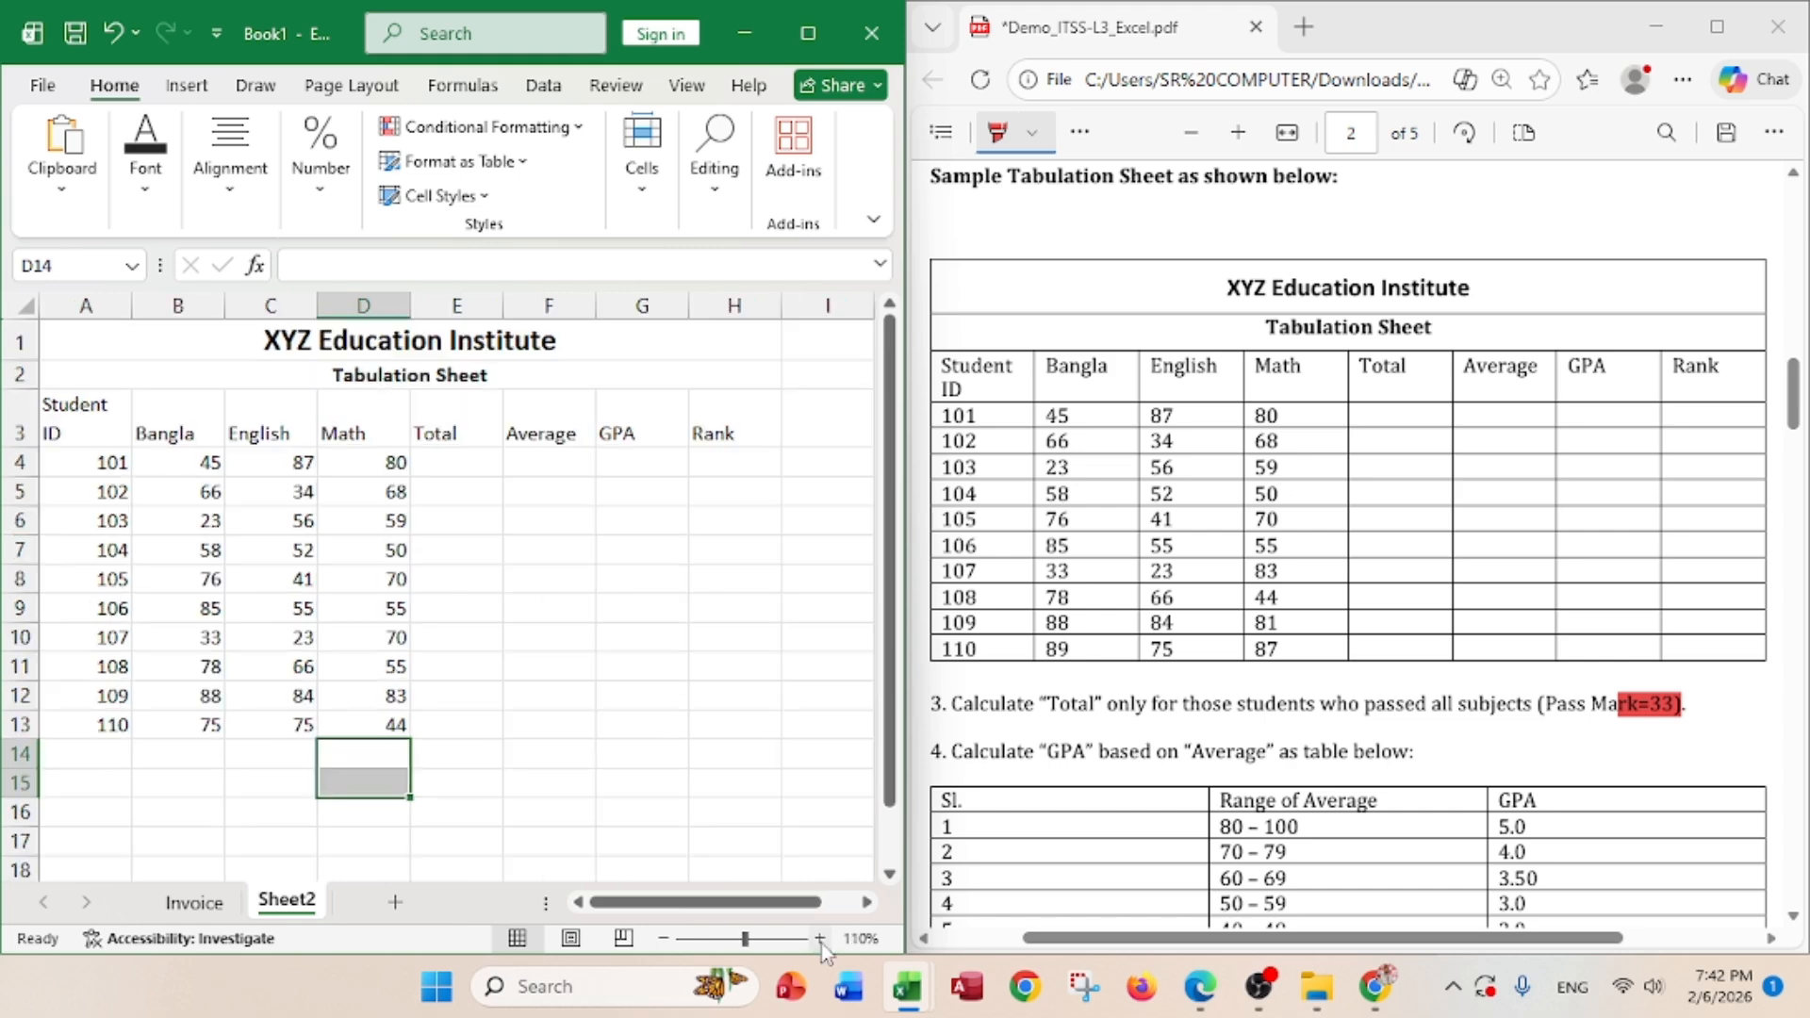
pyautogui.click(474, 469)
pyautogui.scroll(5, 1288, 603)
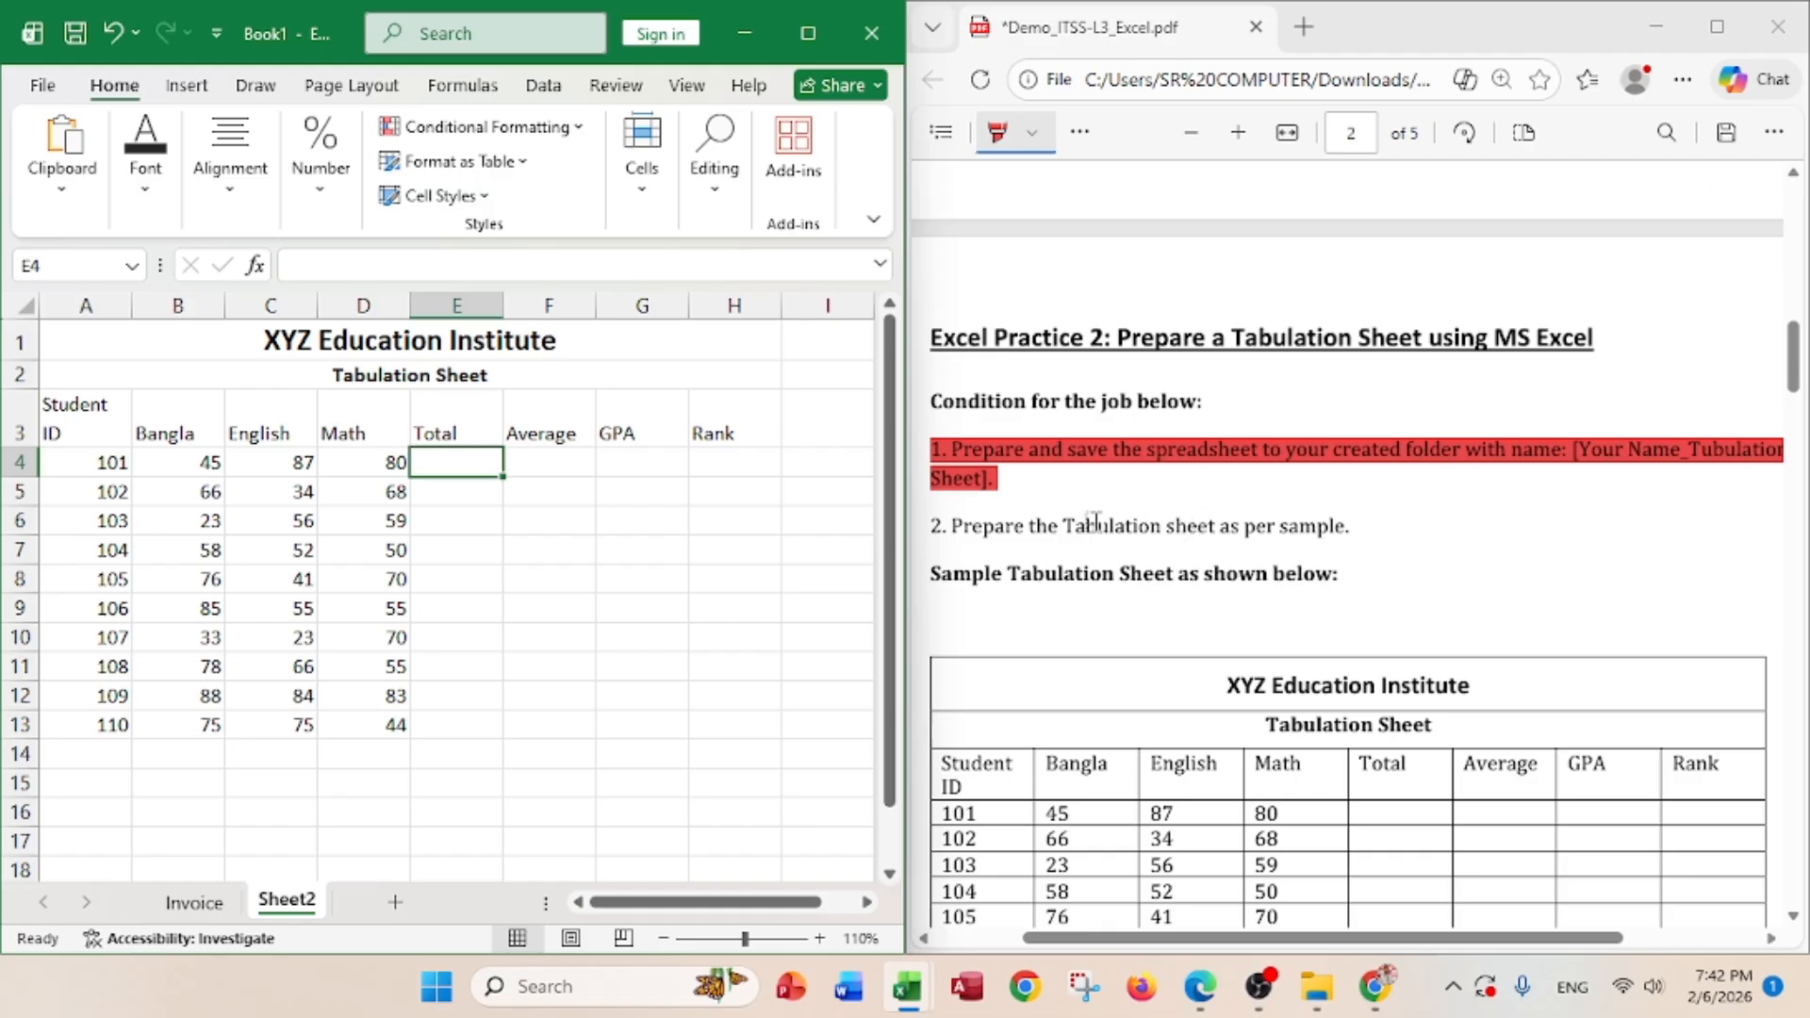
pyautogui.scroll(-3, 1115, 537)
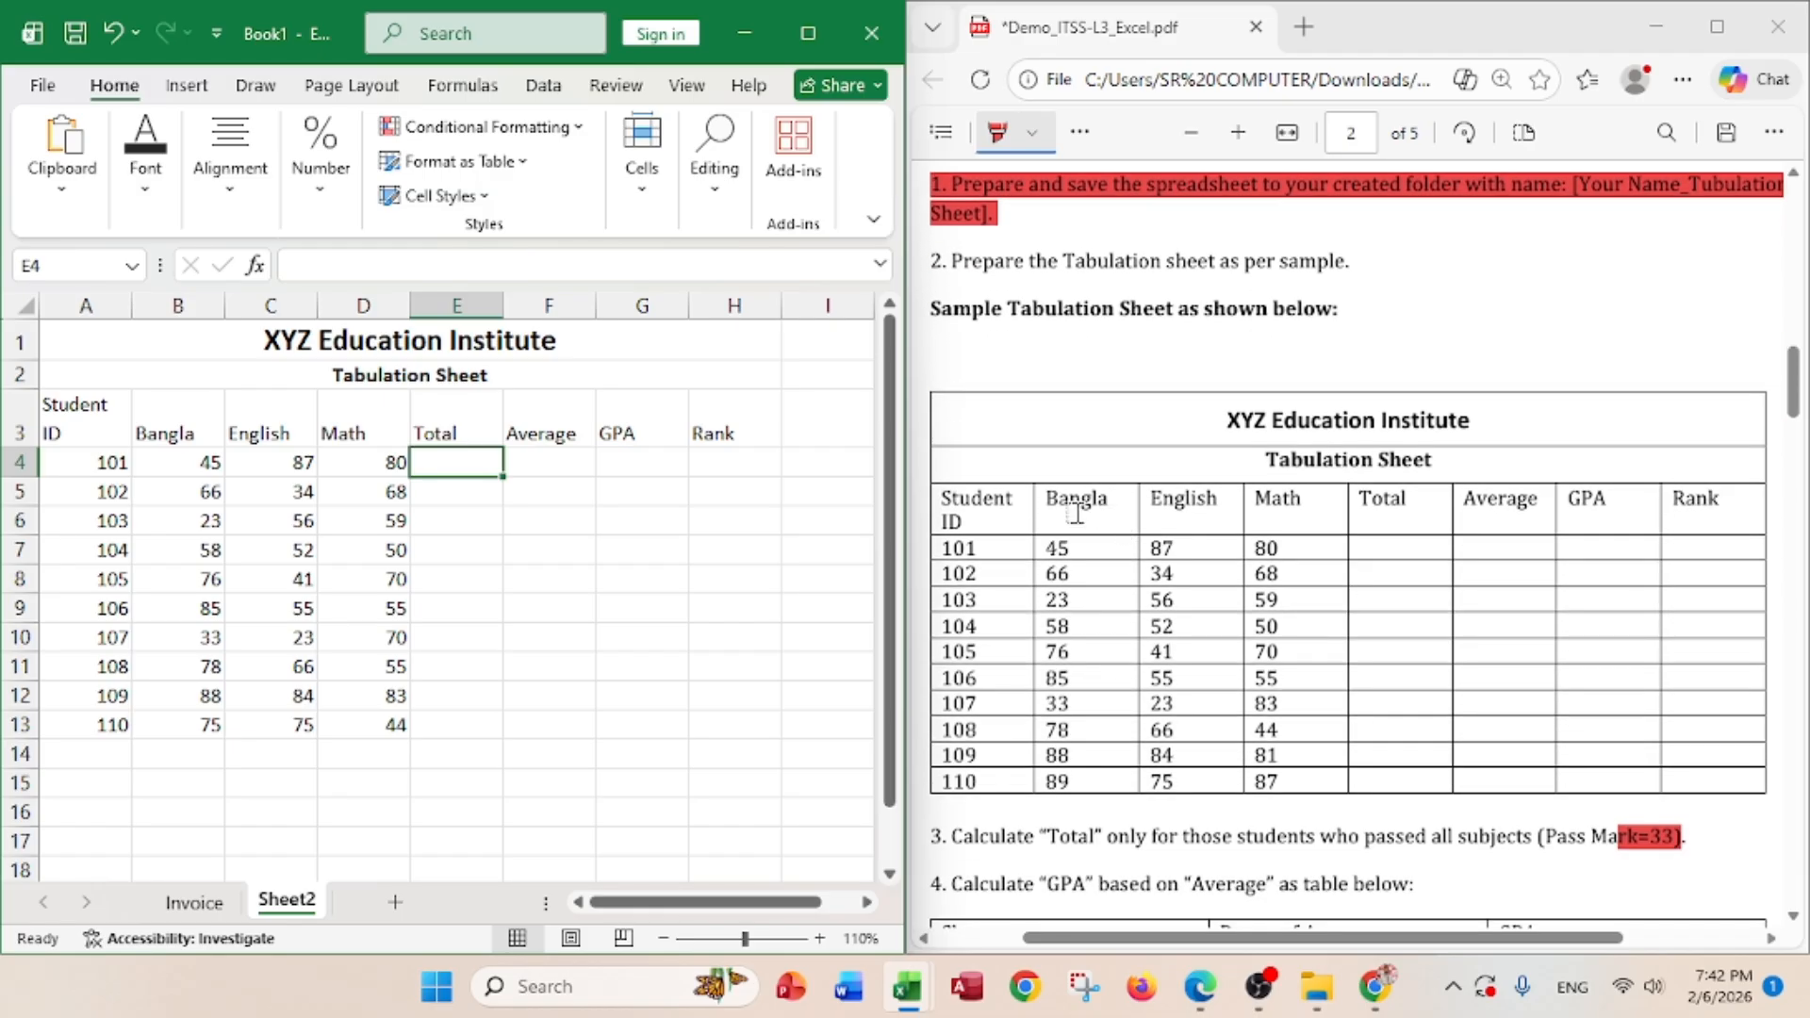
pyautogui.scroll(-2, 1150, 514)
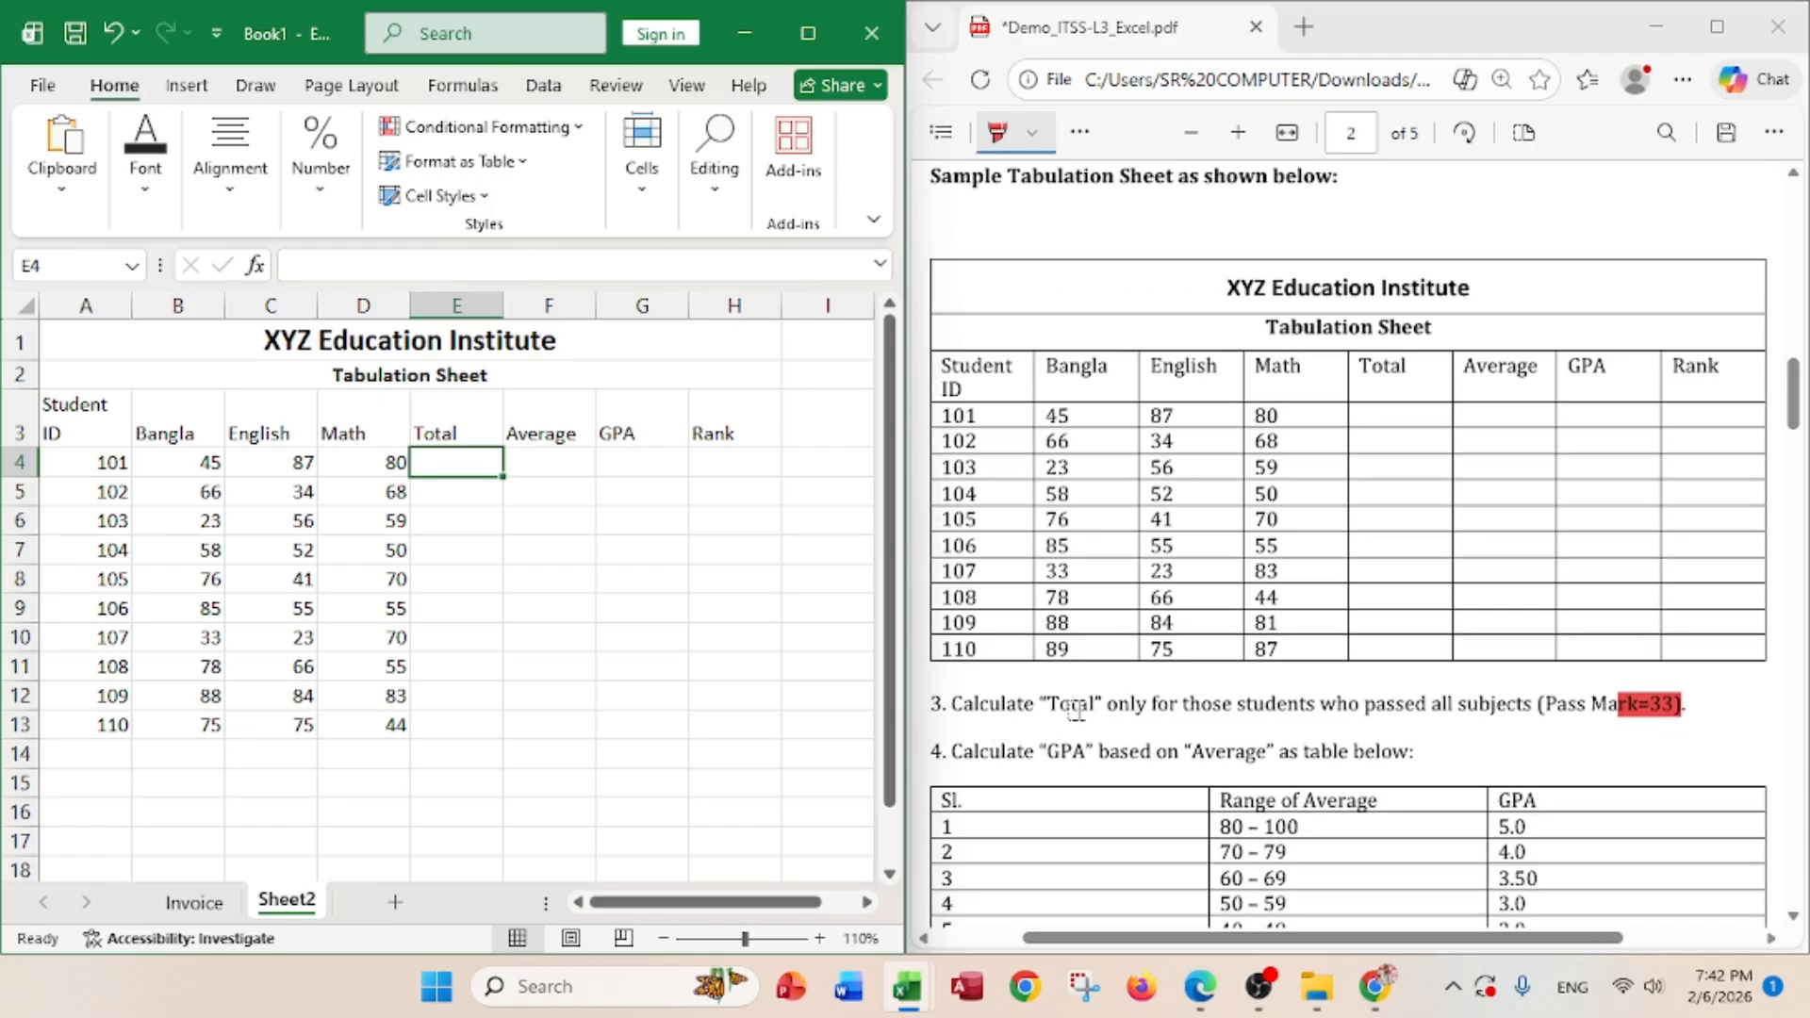
pyautogui.moveTo(1069, 705); pyautogui.dragTo(1536, 705)
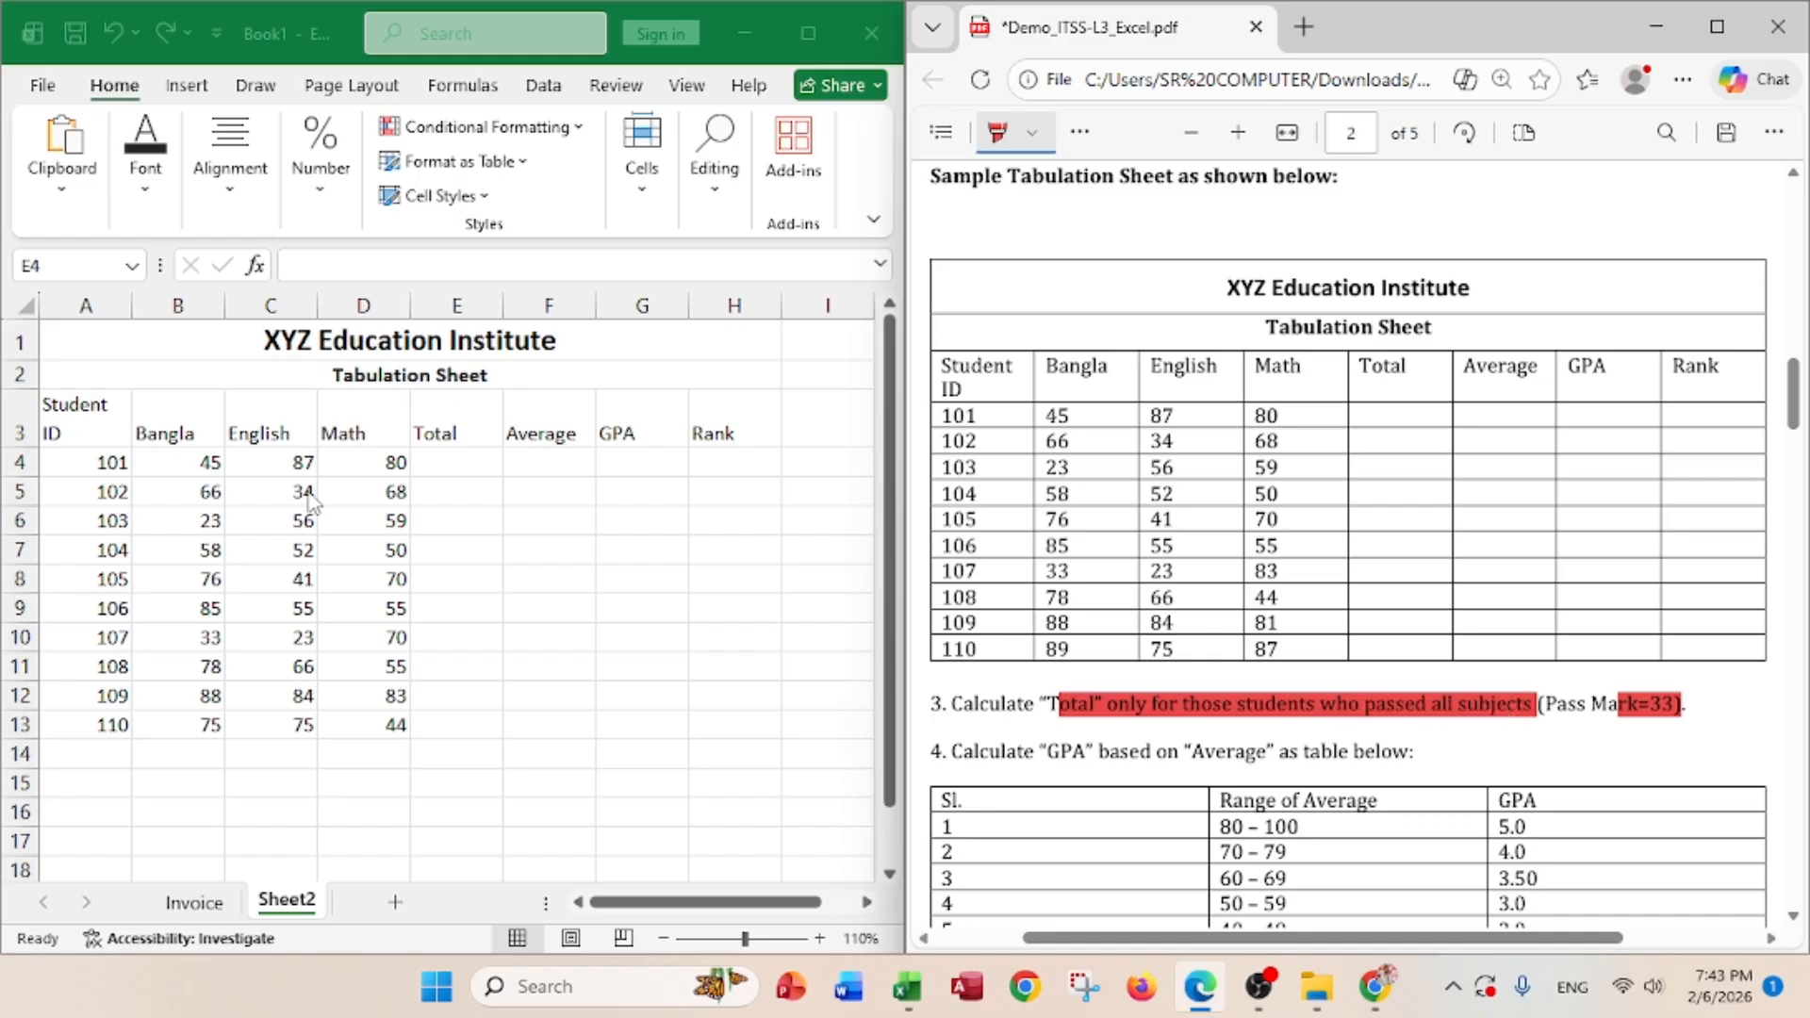
# - Begin an IF formula in the Total cell E4 with an AND test whose first condition is B4>=33
pyautogui.click(452, 474)
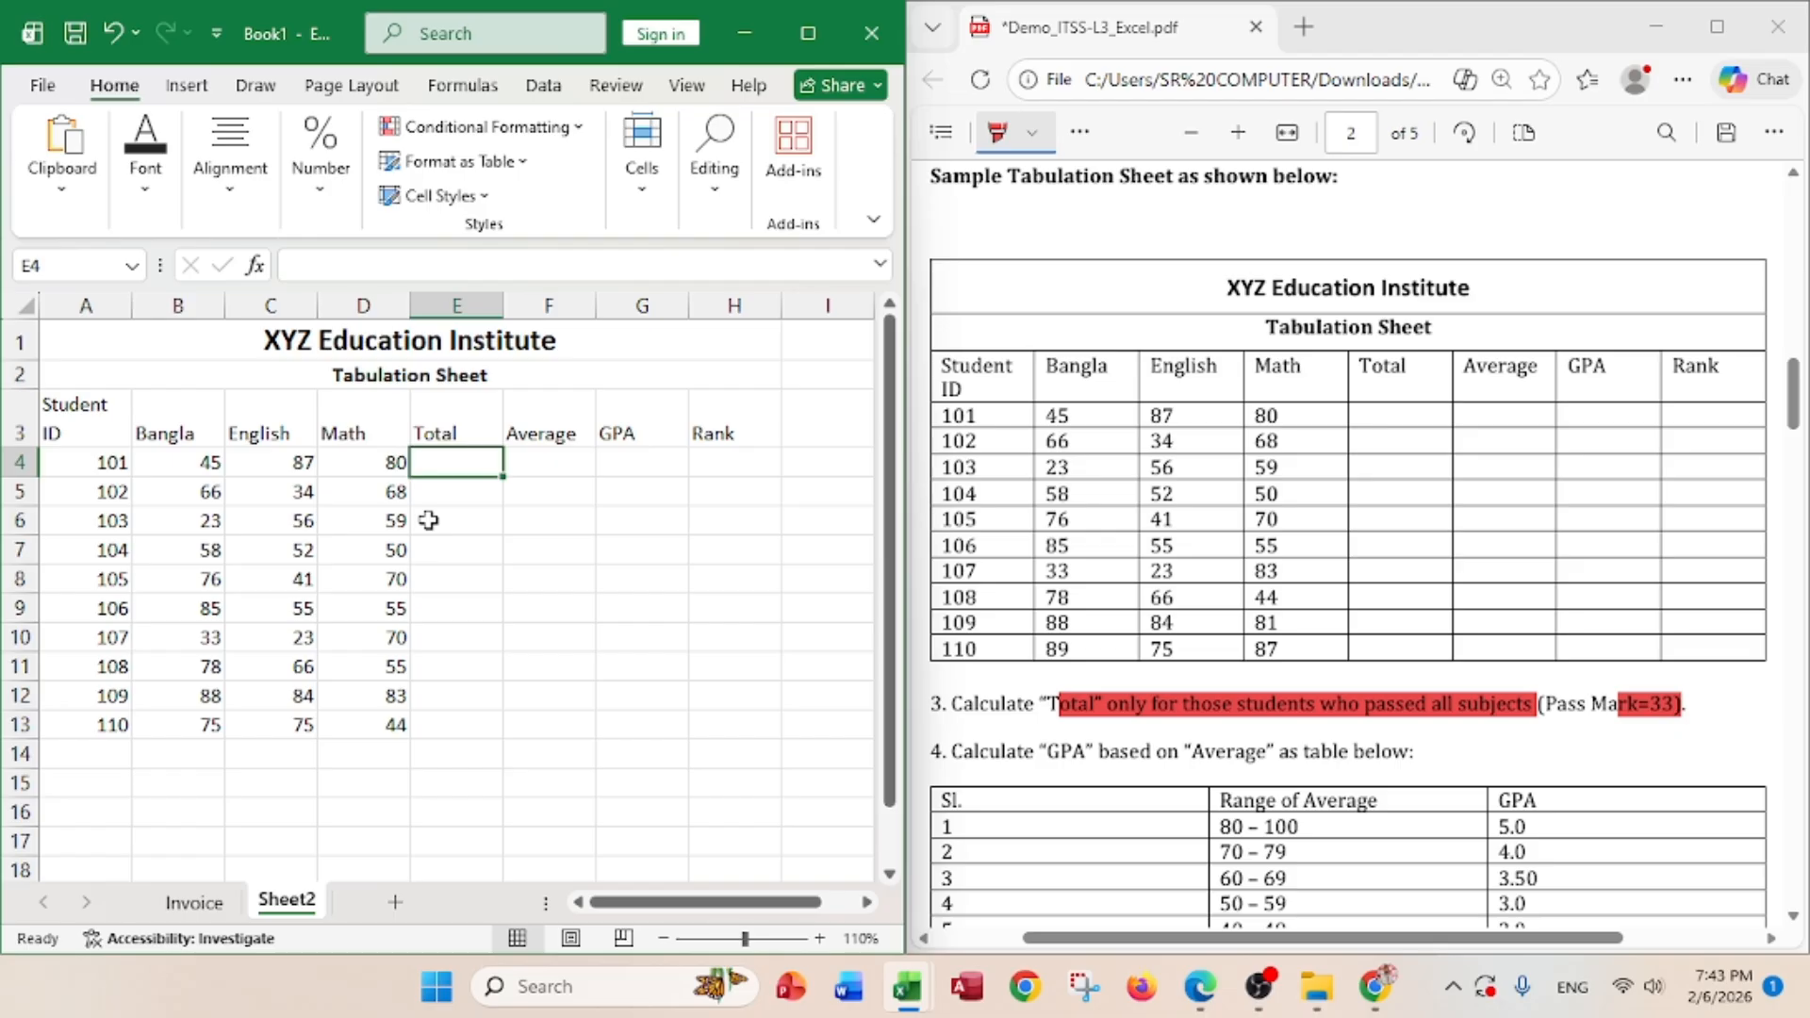
pyautogui.write('=if')
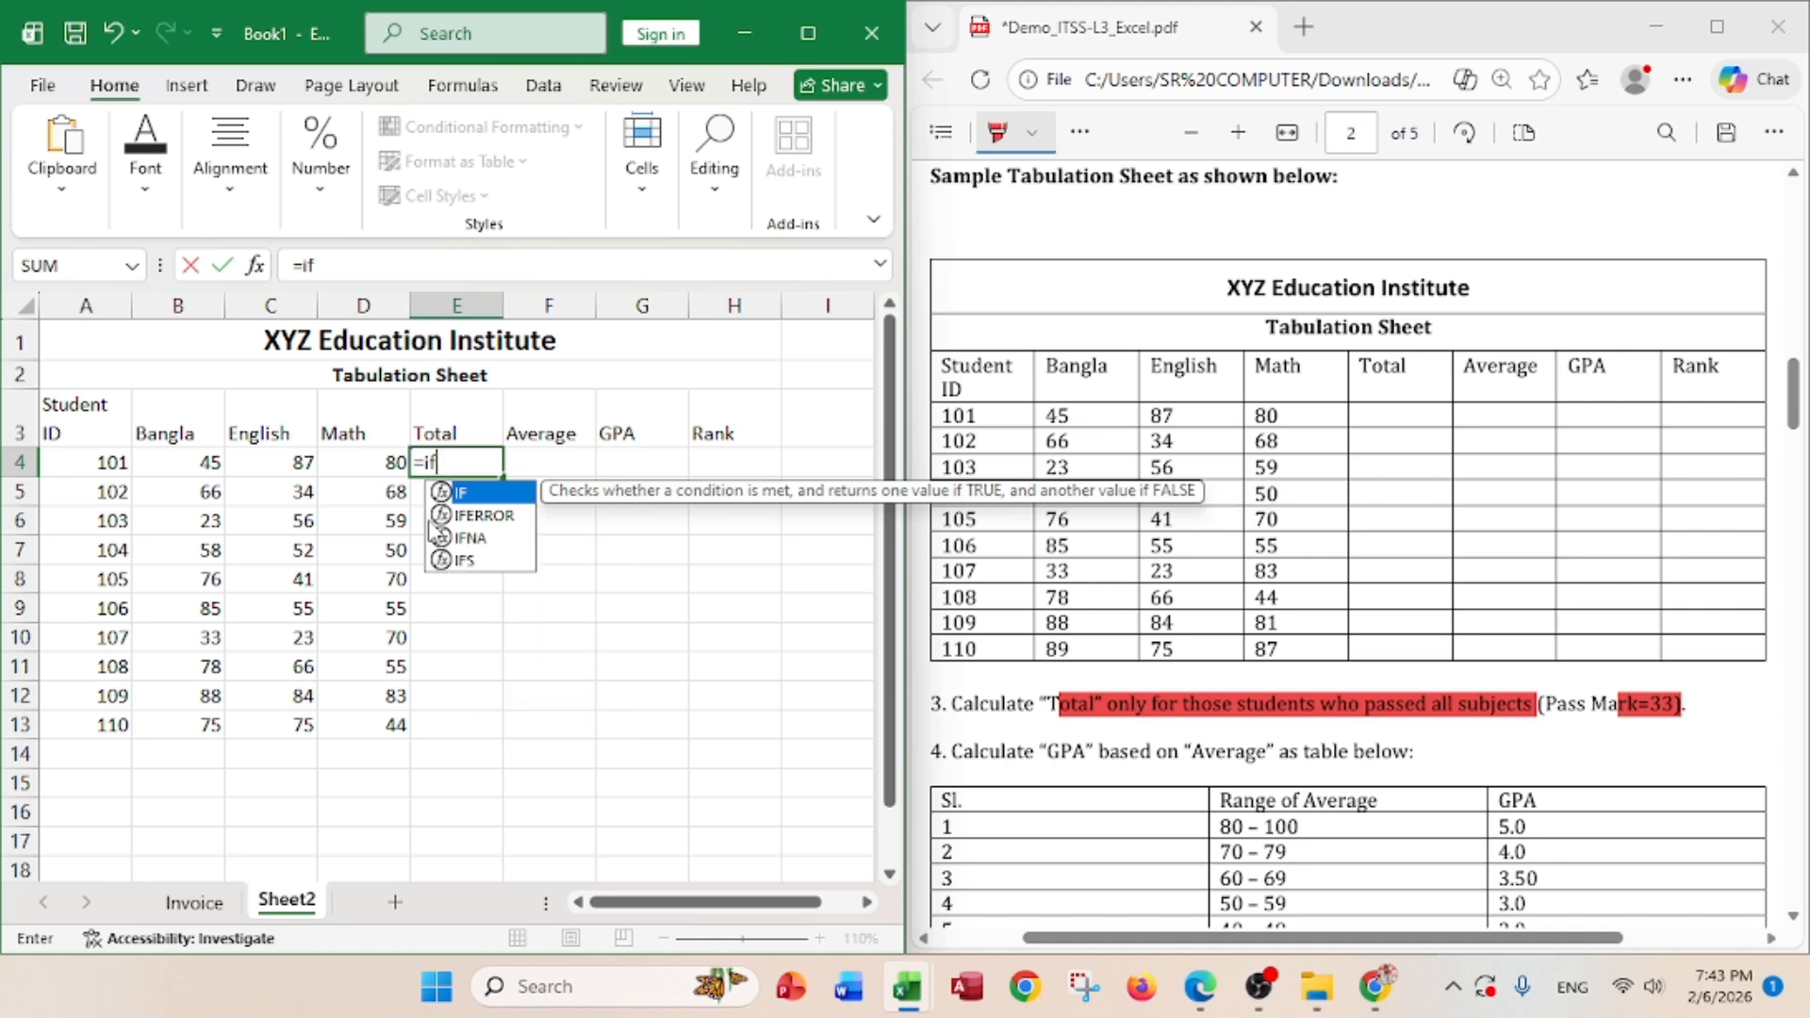
pyautogui.write('(')
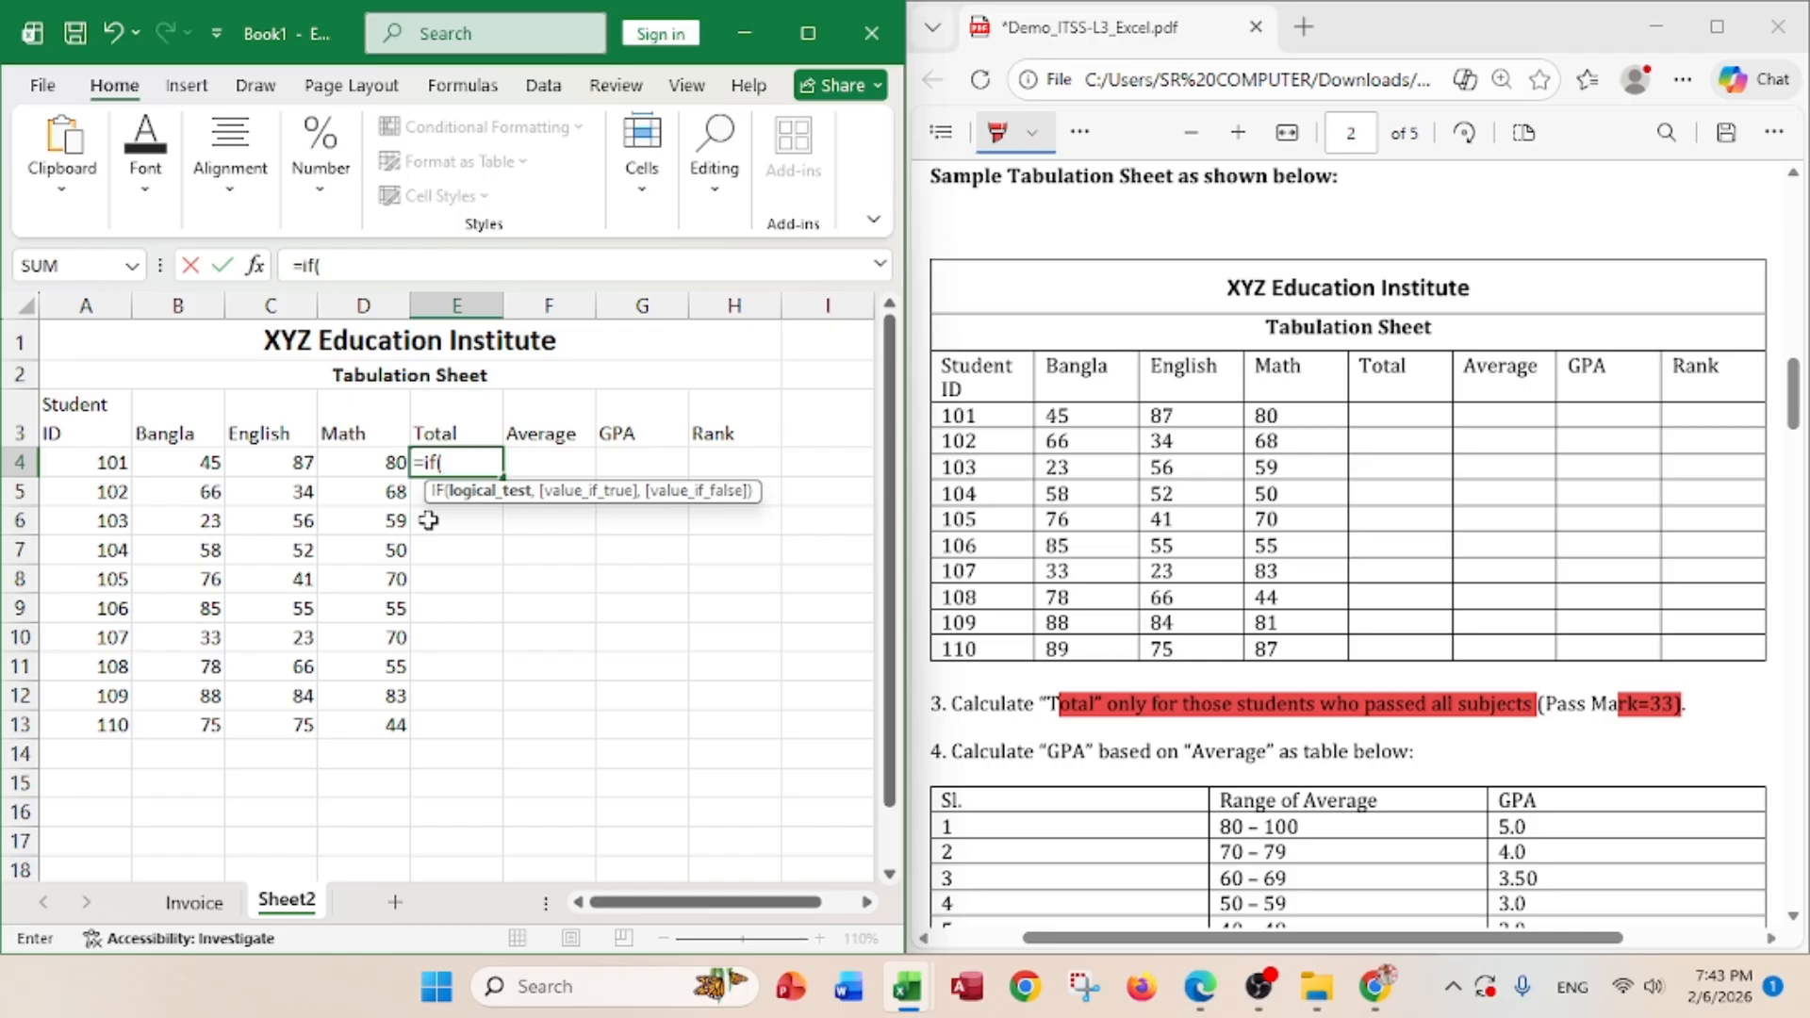
pyautogui.write('an')
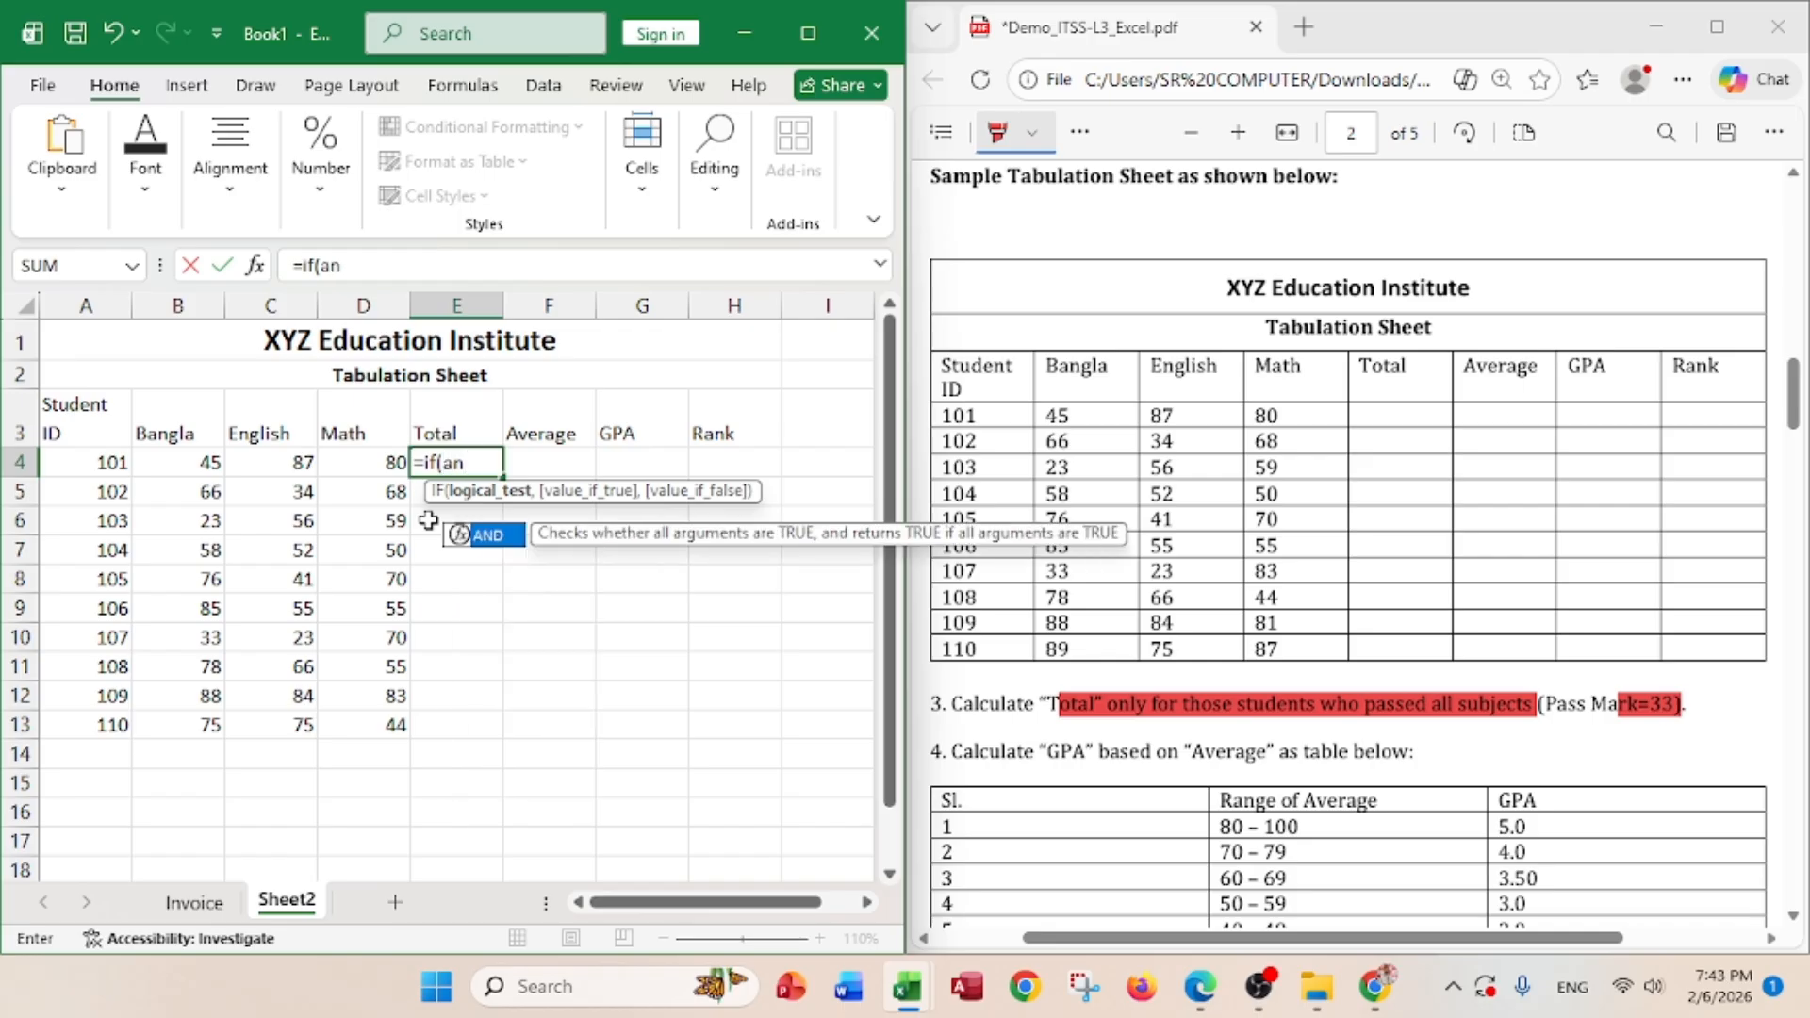
pyautogui.write('d(')
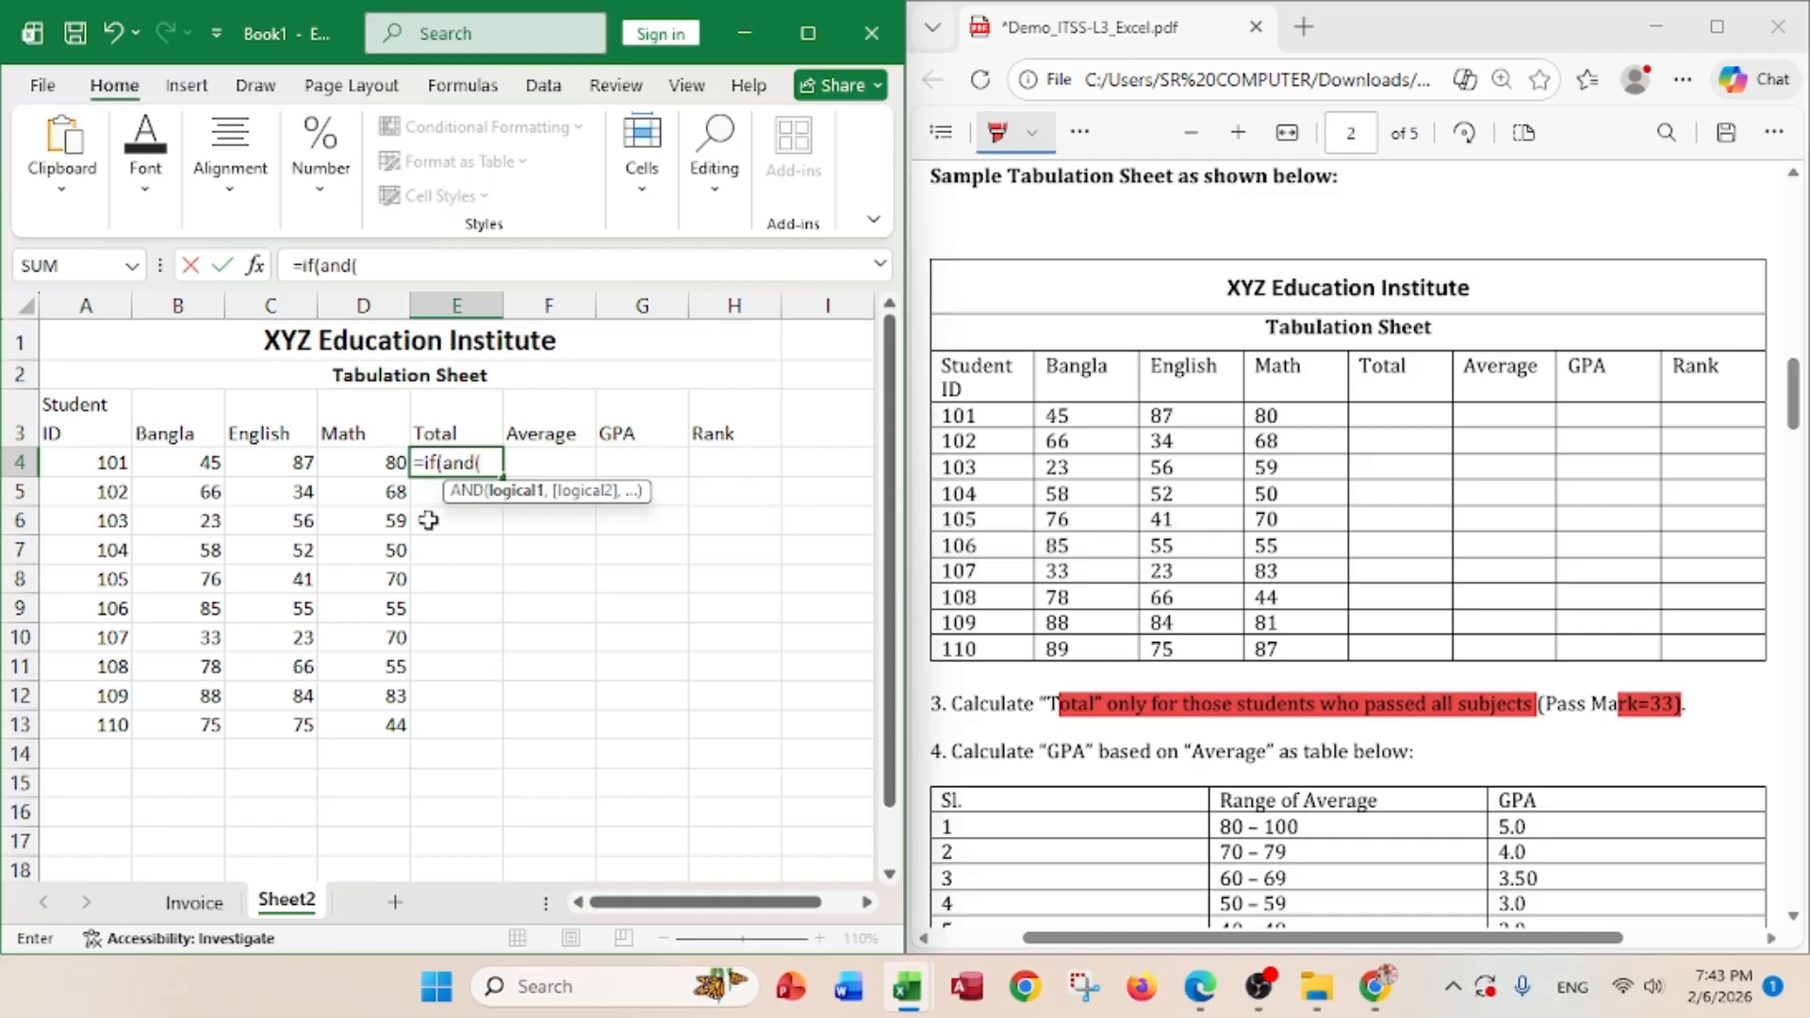
pyautogui.click(167, 463)
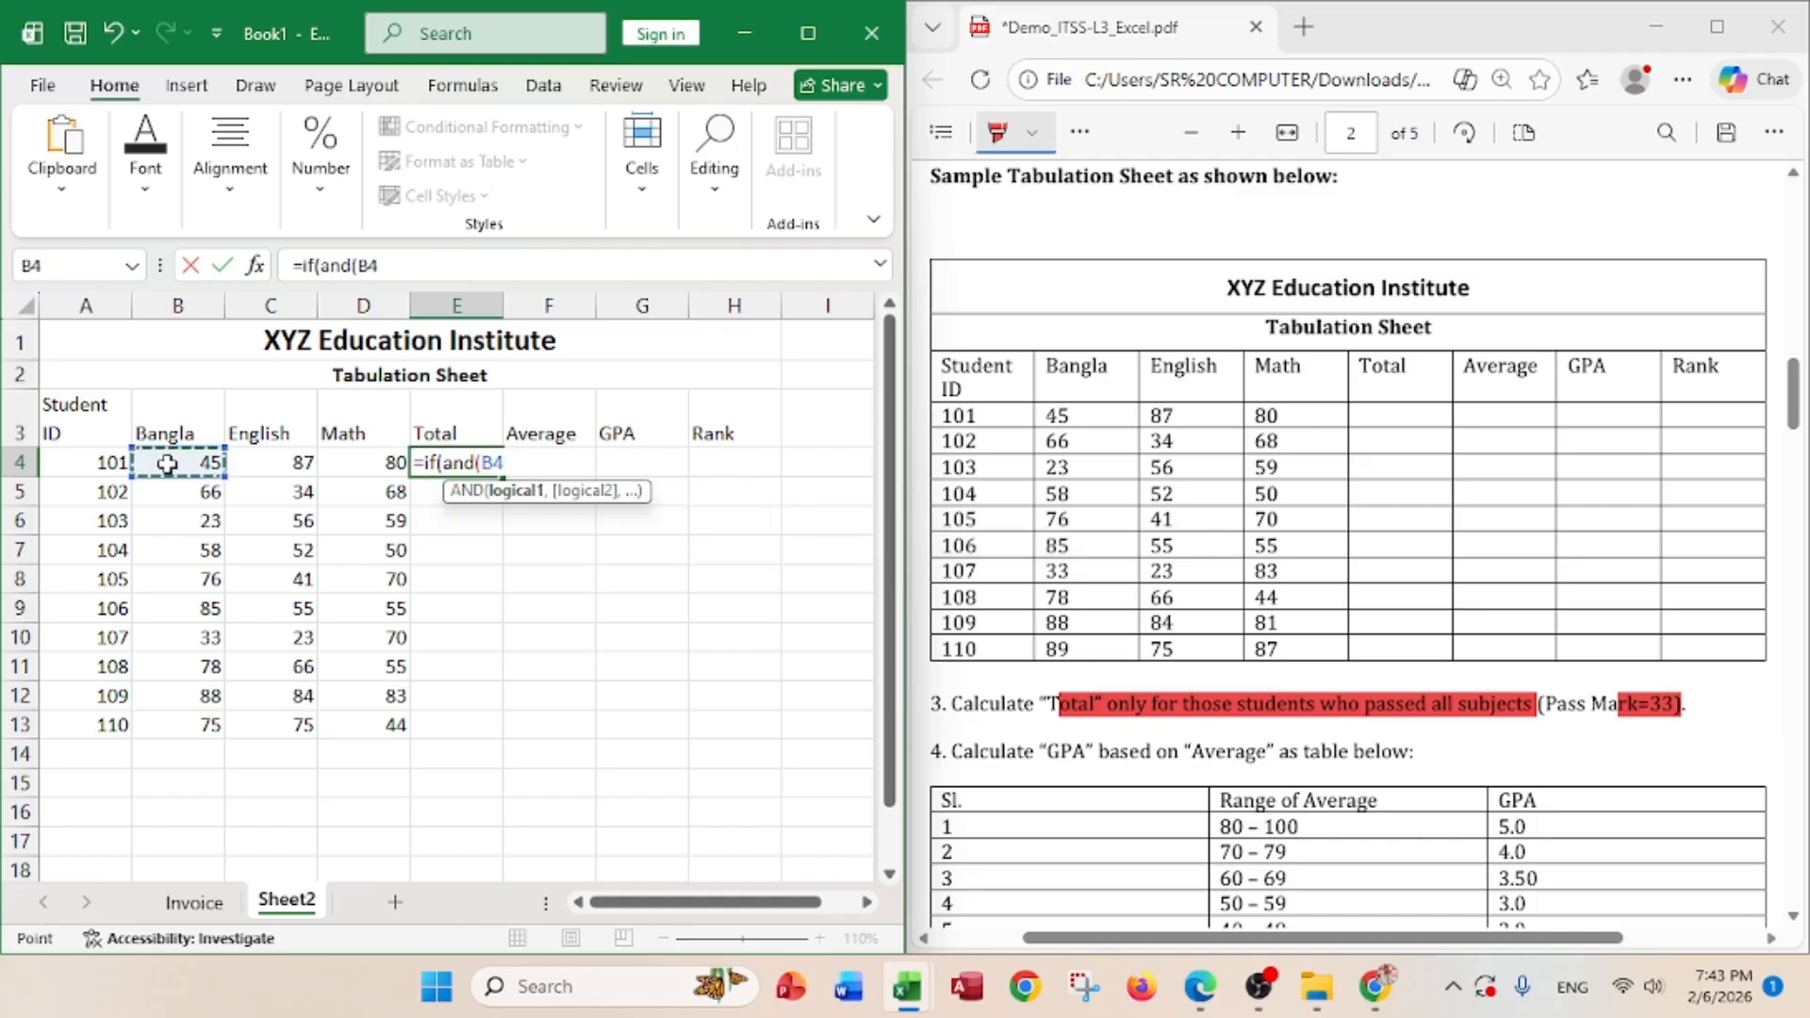
pyautogui.write('>=33')
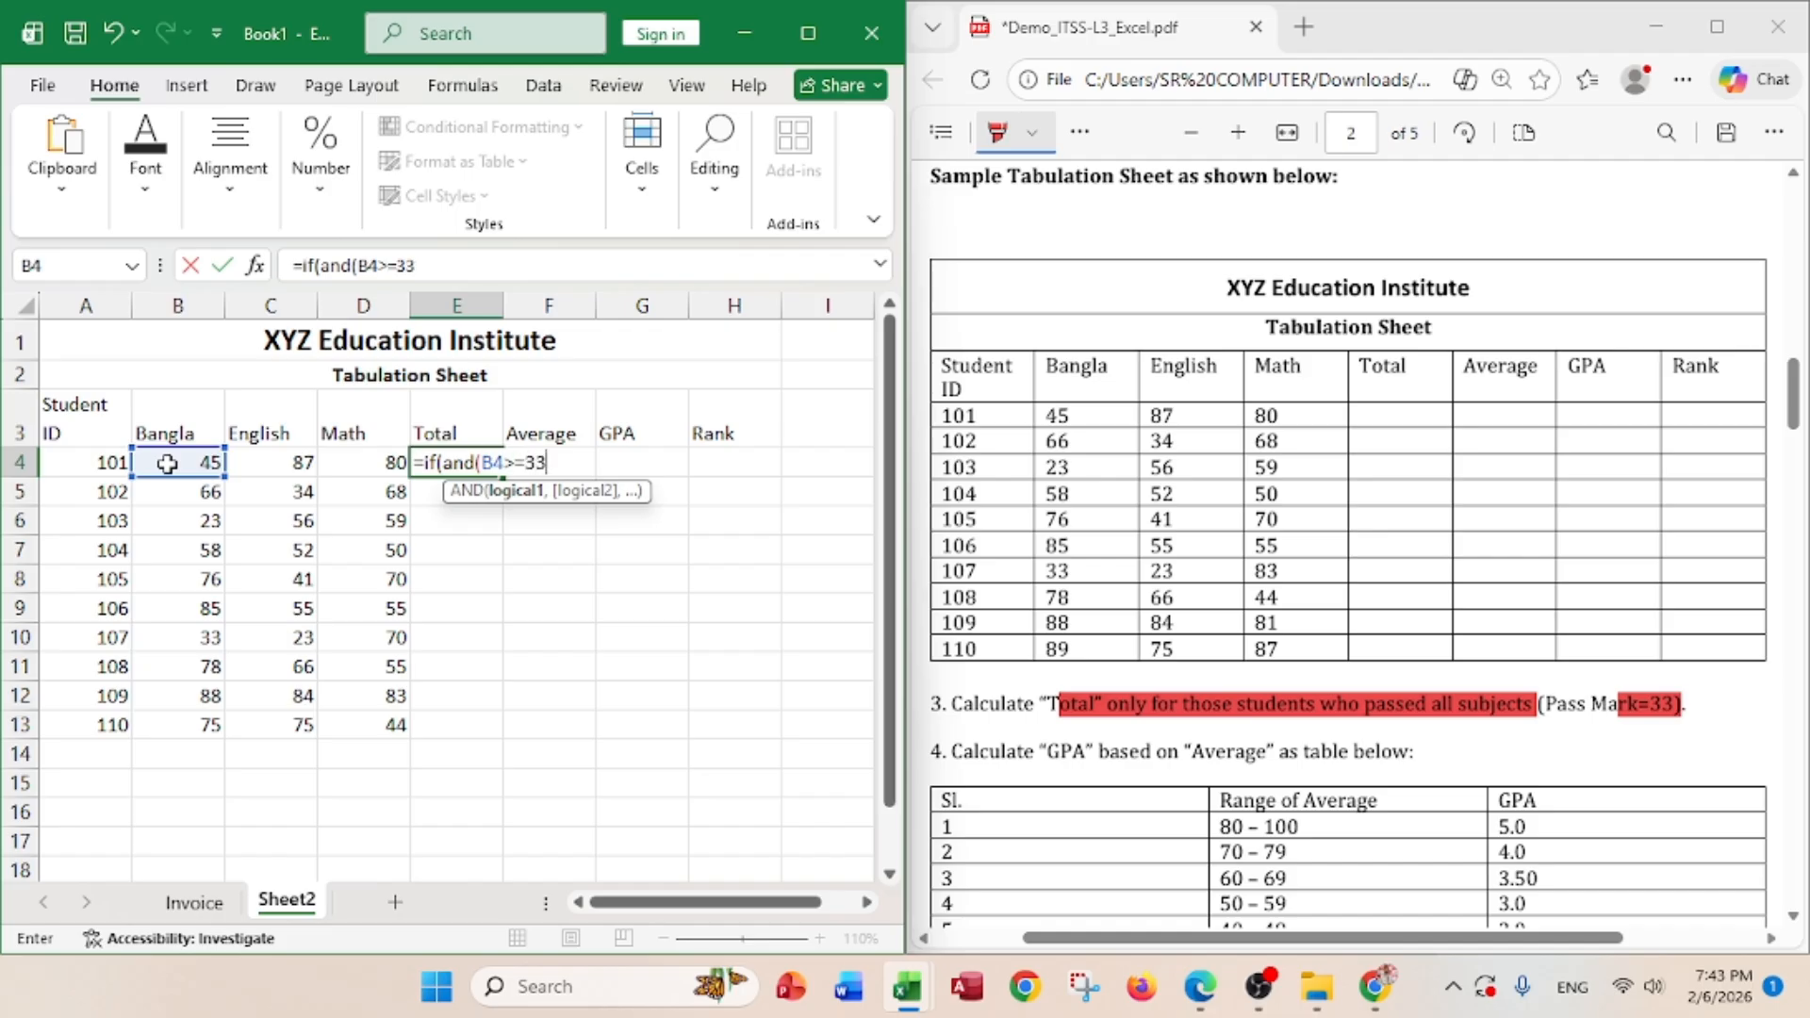
pyautogui.write(',')
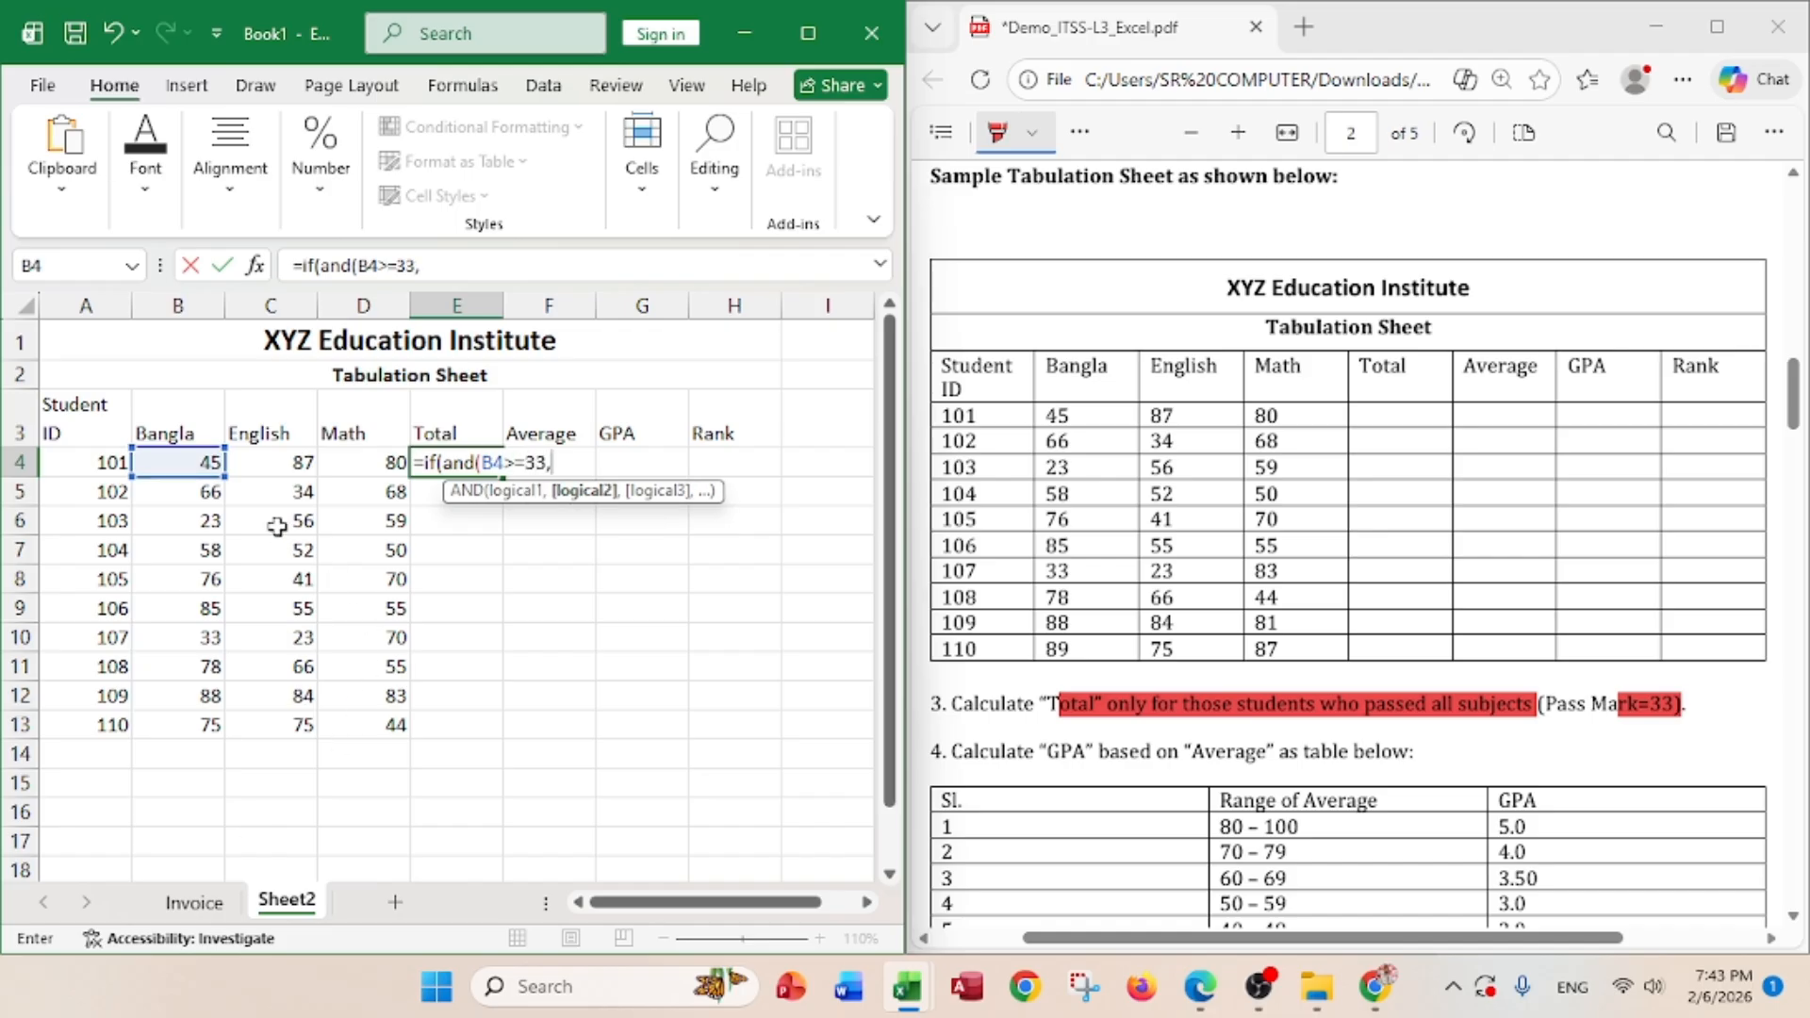
# - Add the conditions C4>=33 and D4>=33 to E4's AND test and close it, ready for the value-if-true argument
pyautogui.click(268, 463)
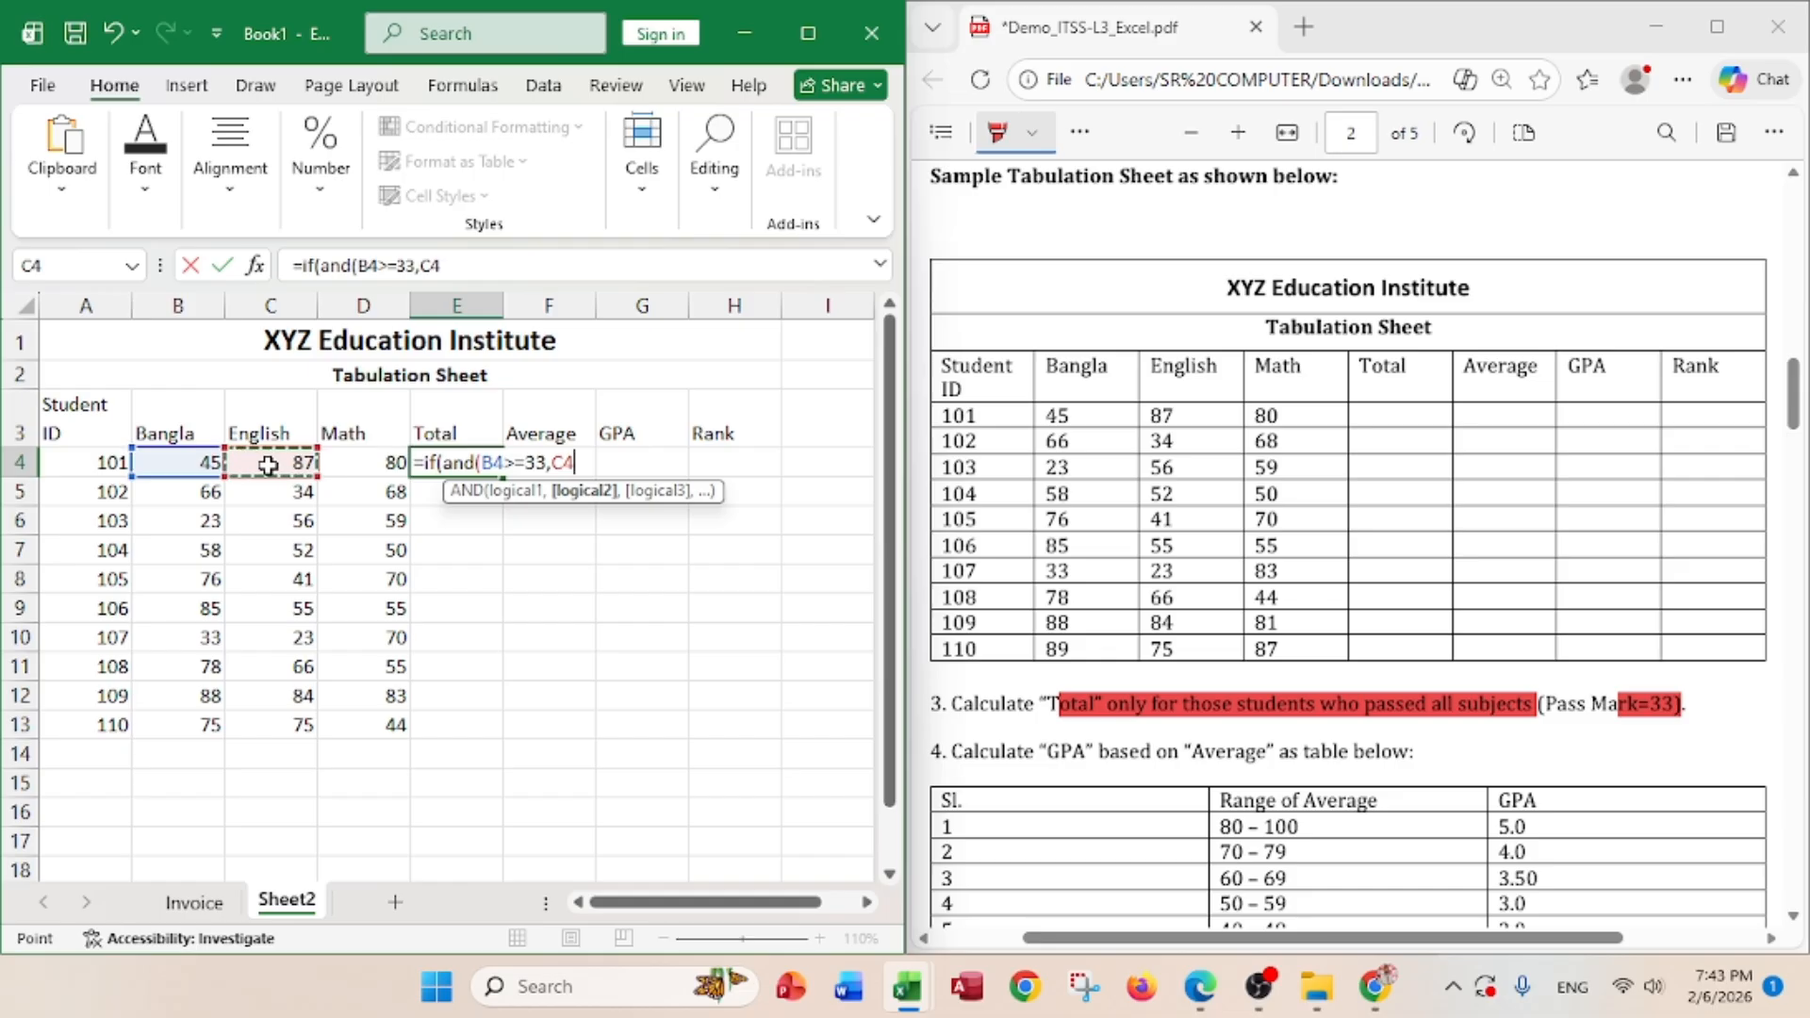
pyautogui.write('>=33')
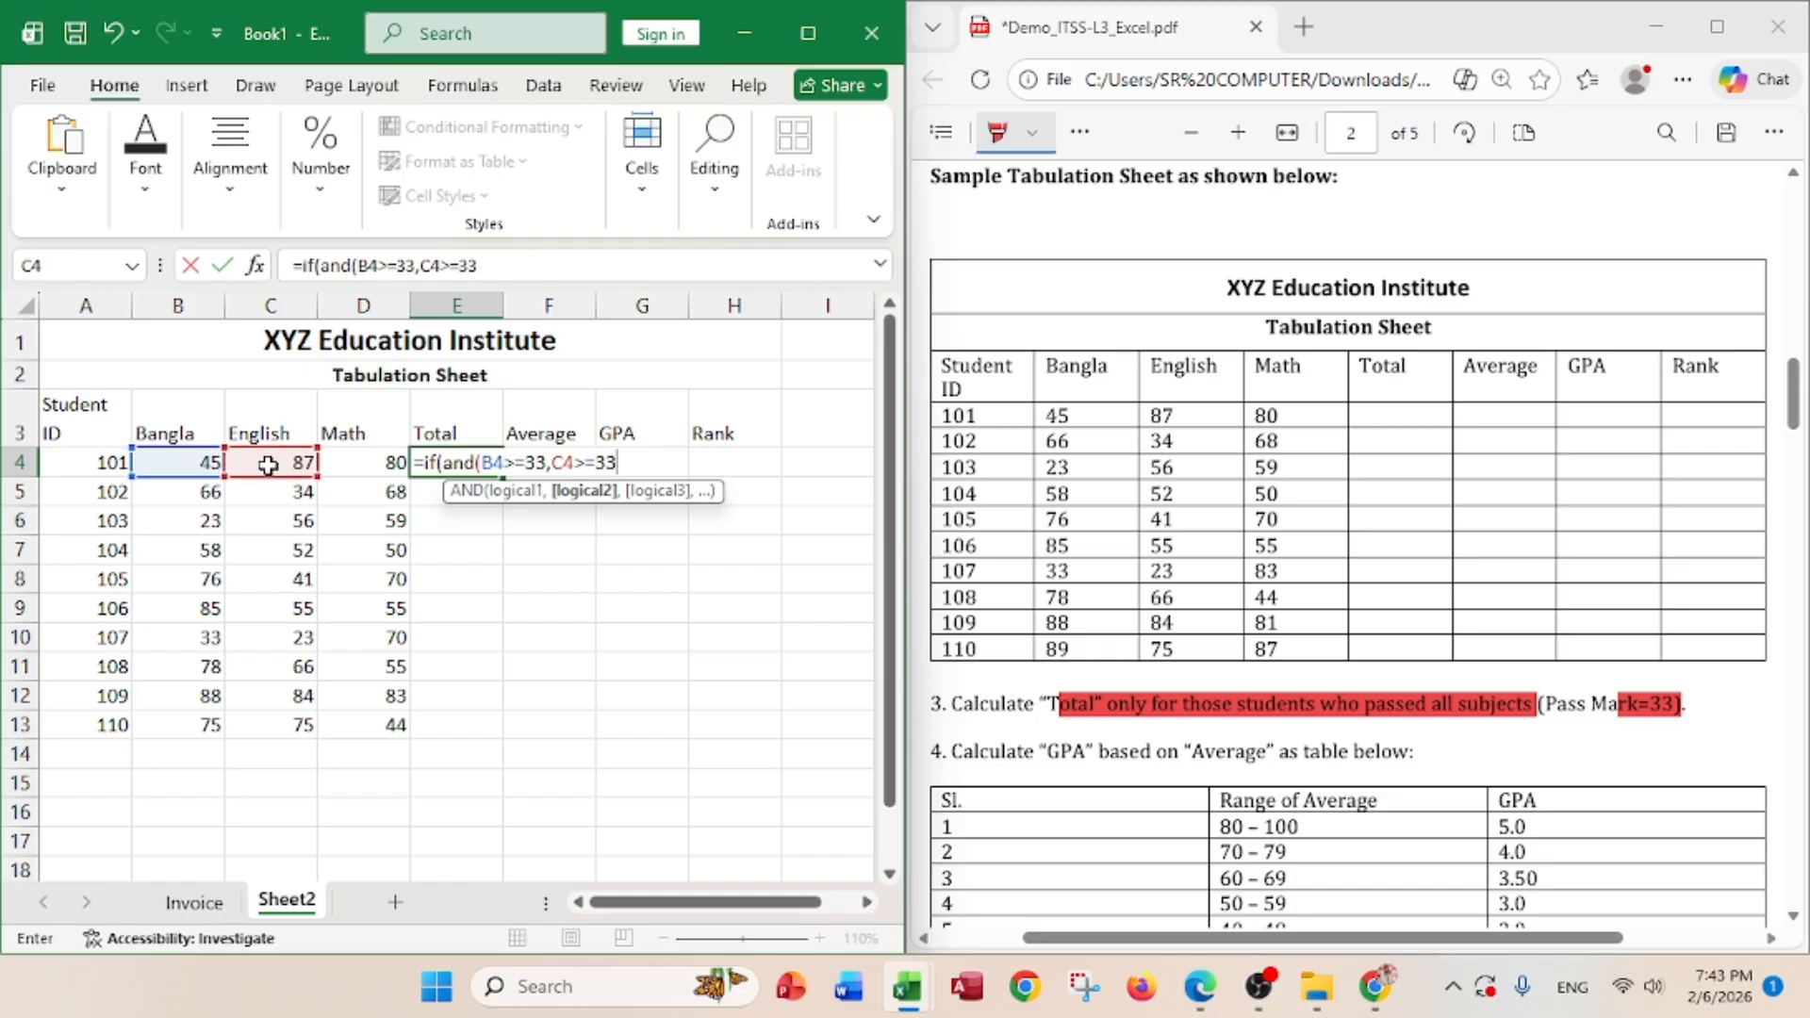
pyautogui.write(',')
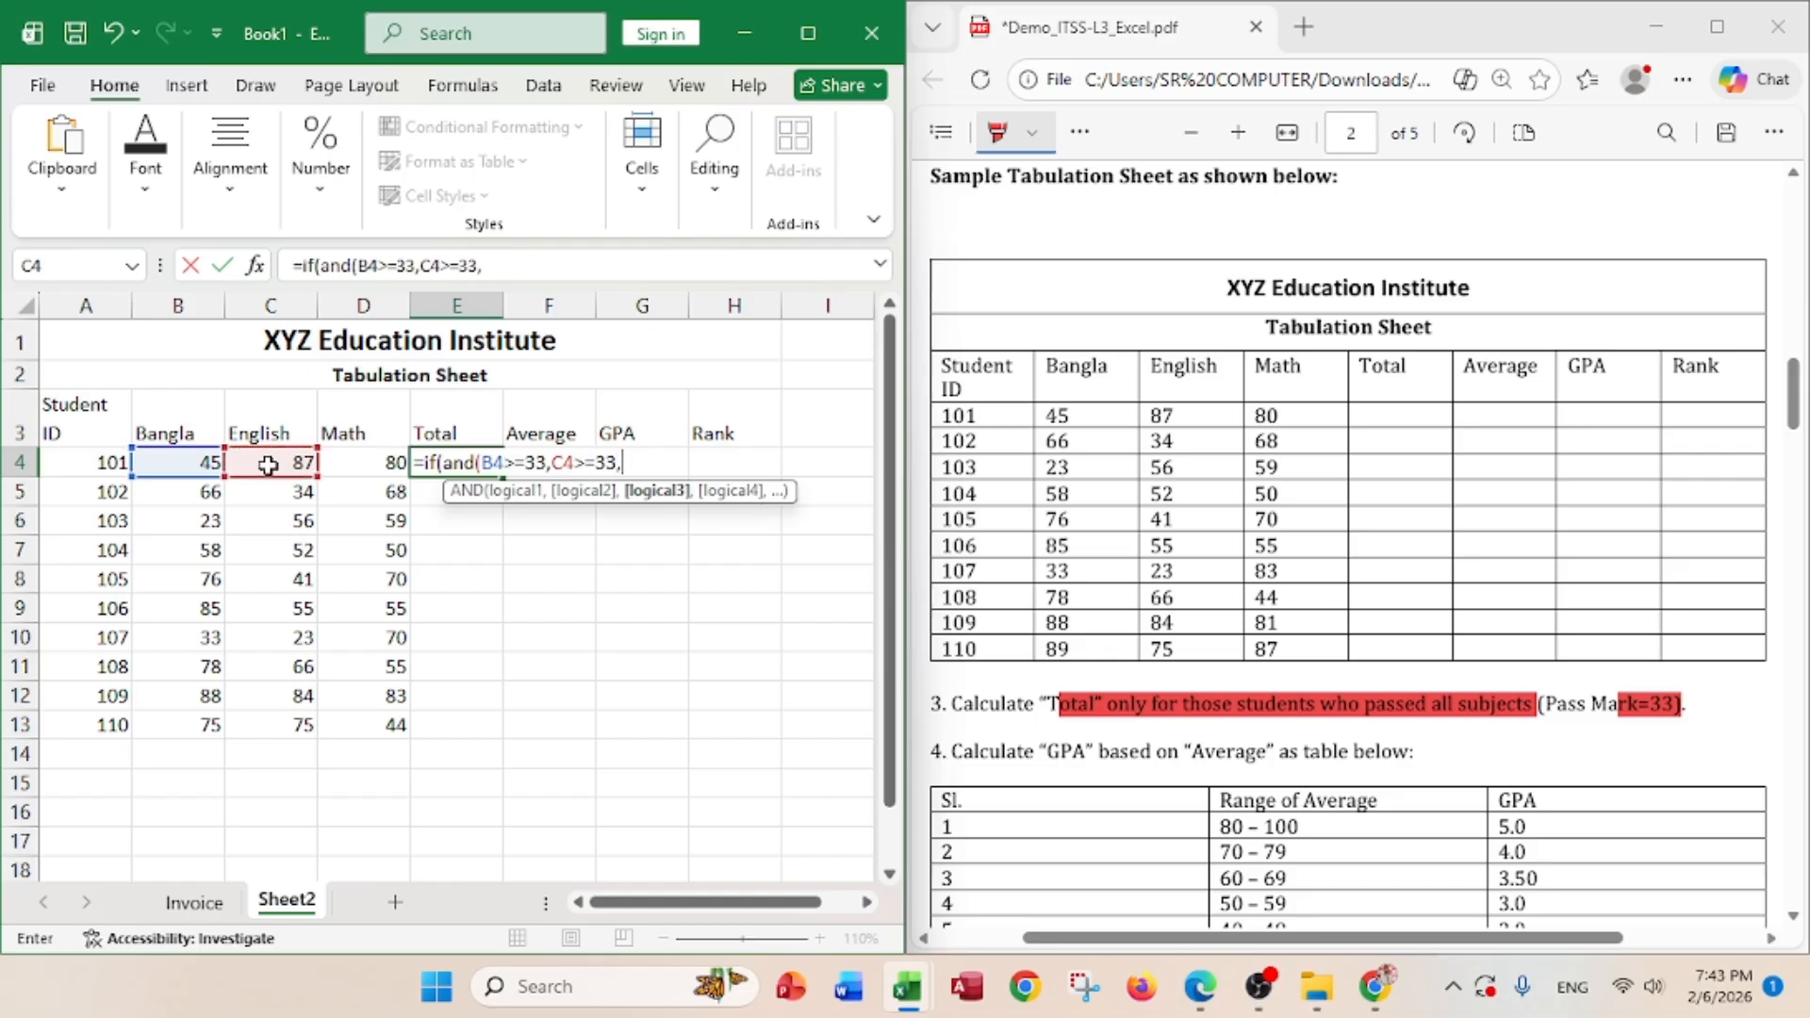
pyautogui.click(380, 467)
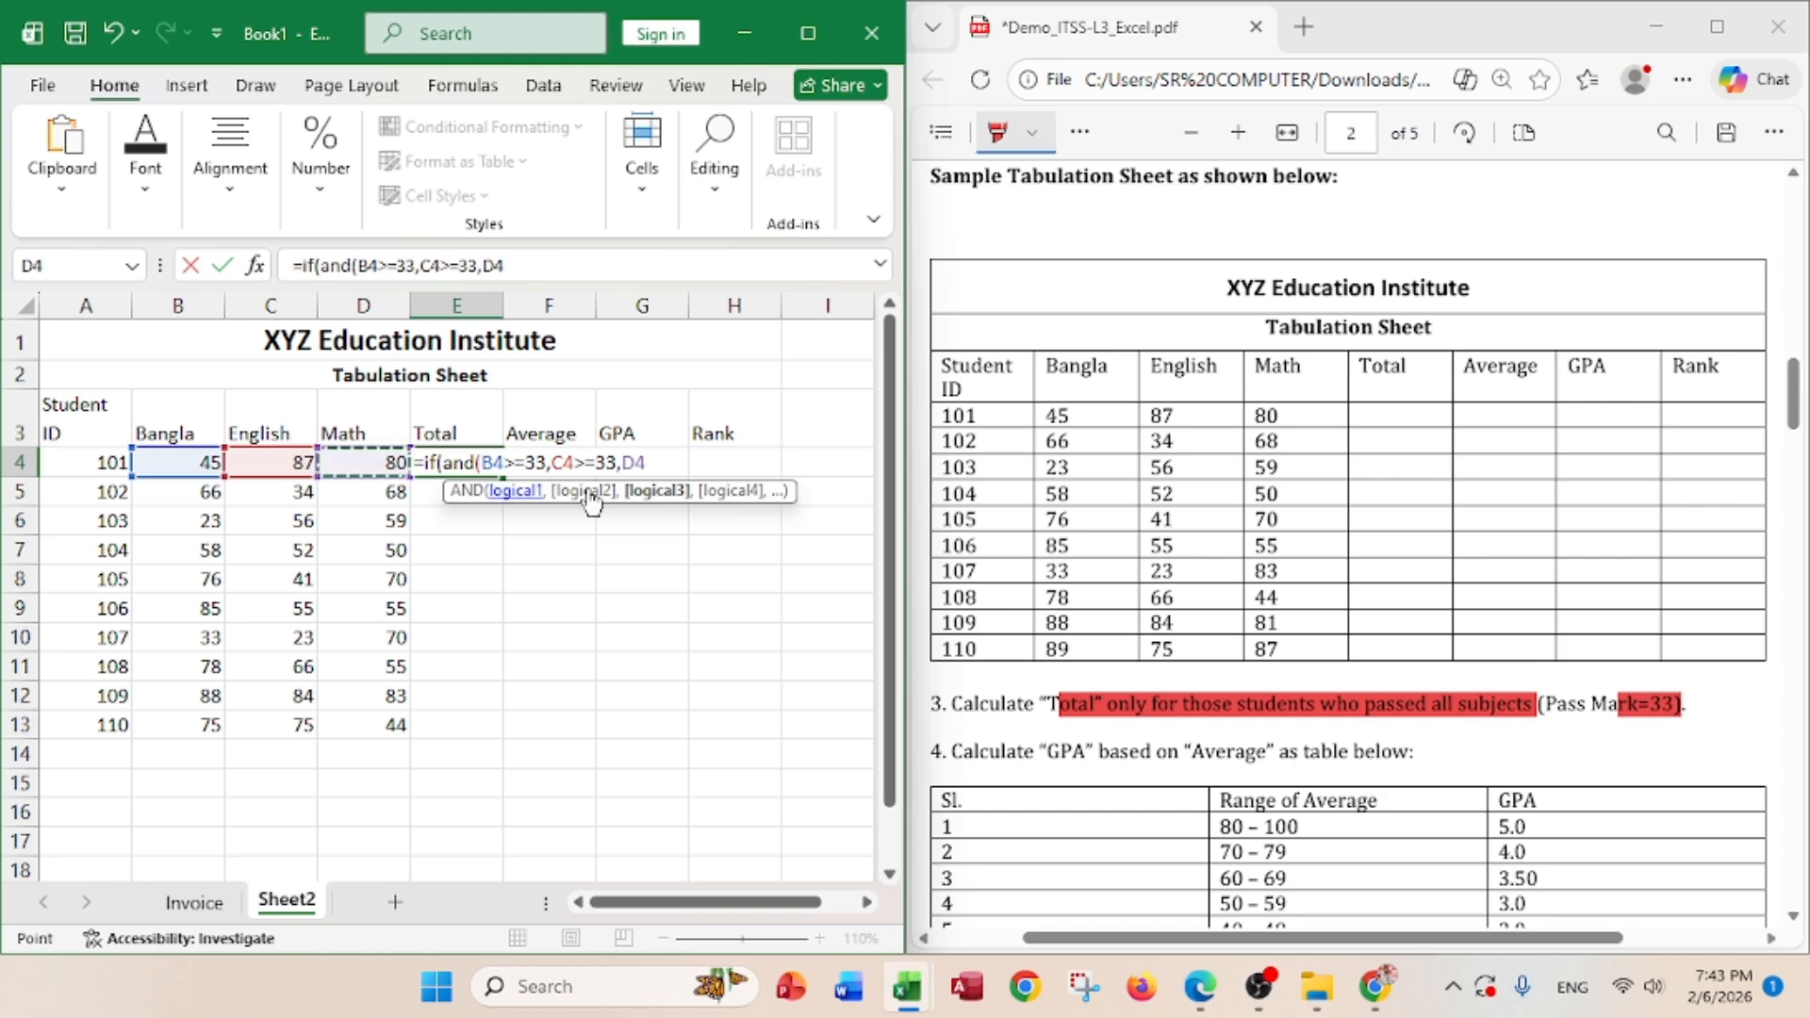
pyautogui.write('>=')
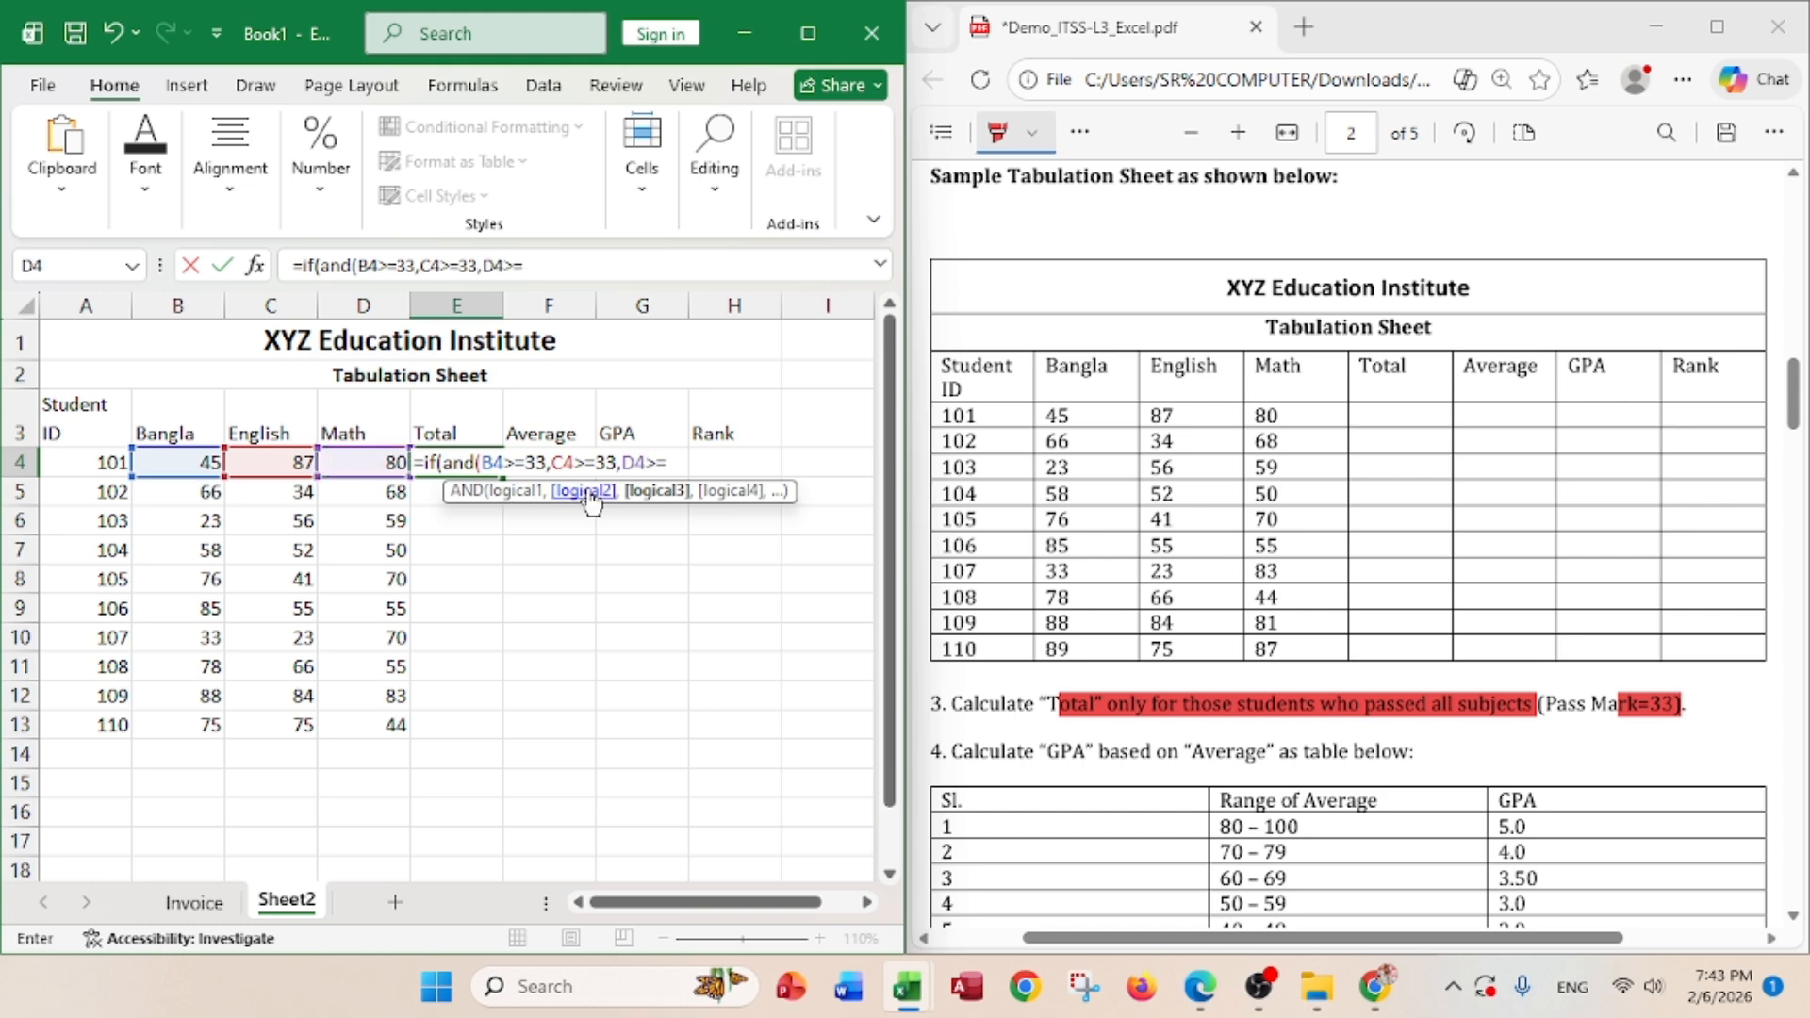
pyautogui.write('33')
pyautogui.write('),')
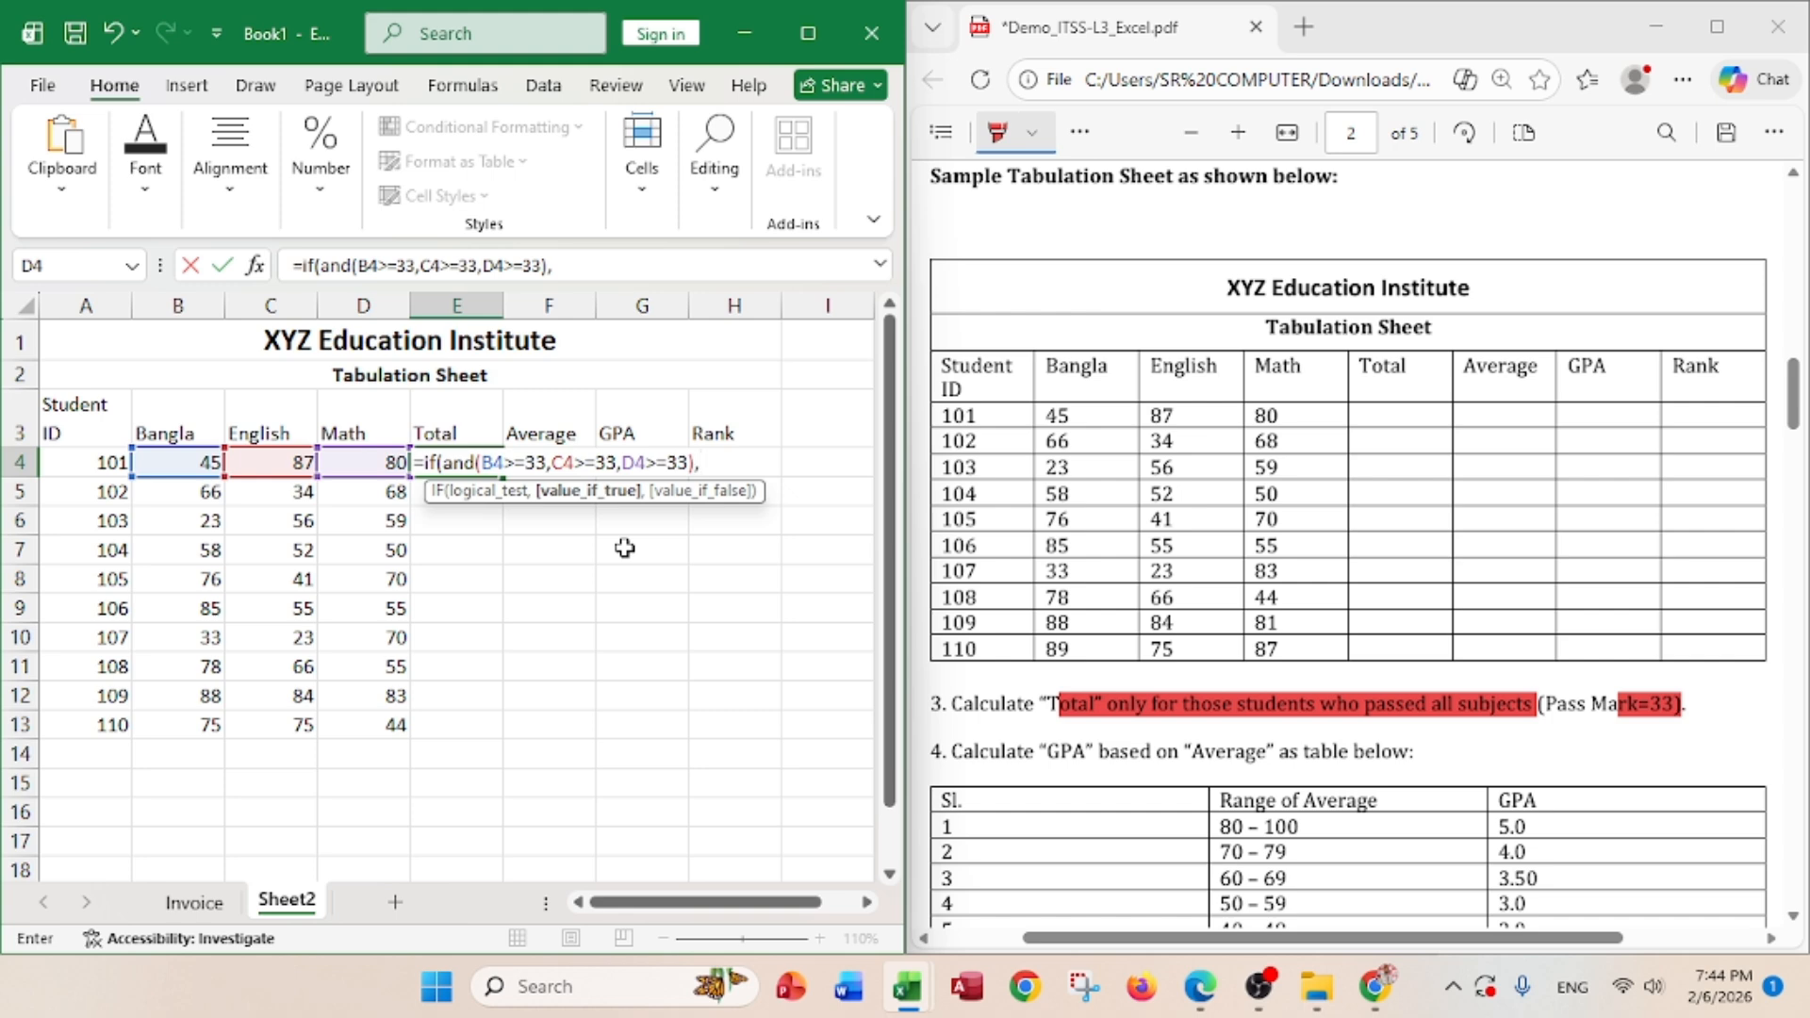
# - Complete E4's IF formula with SUM(B4:D4) as the value if true and 0 as the value if false
pyautogui.write('sum')
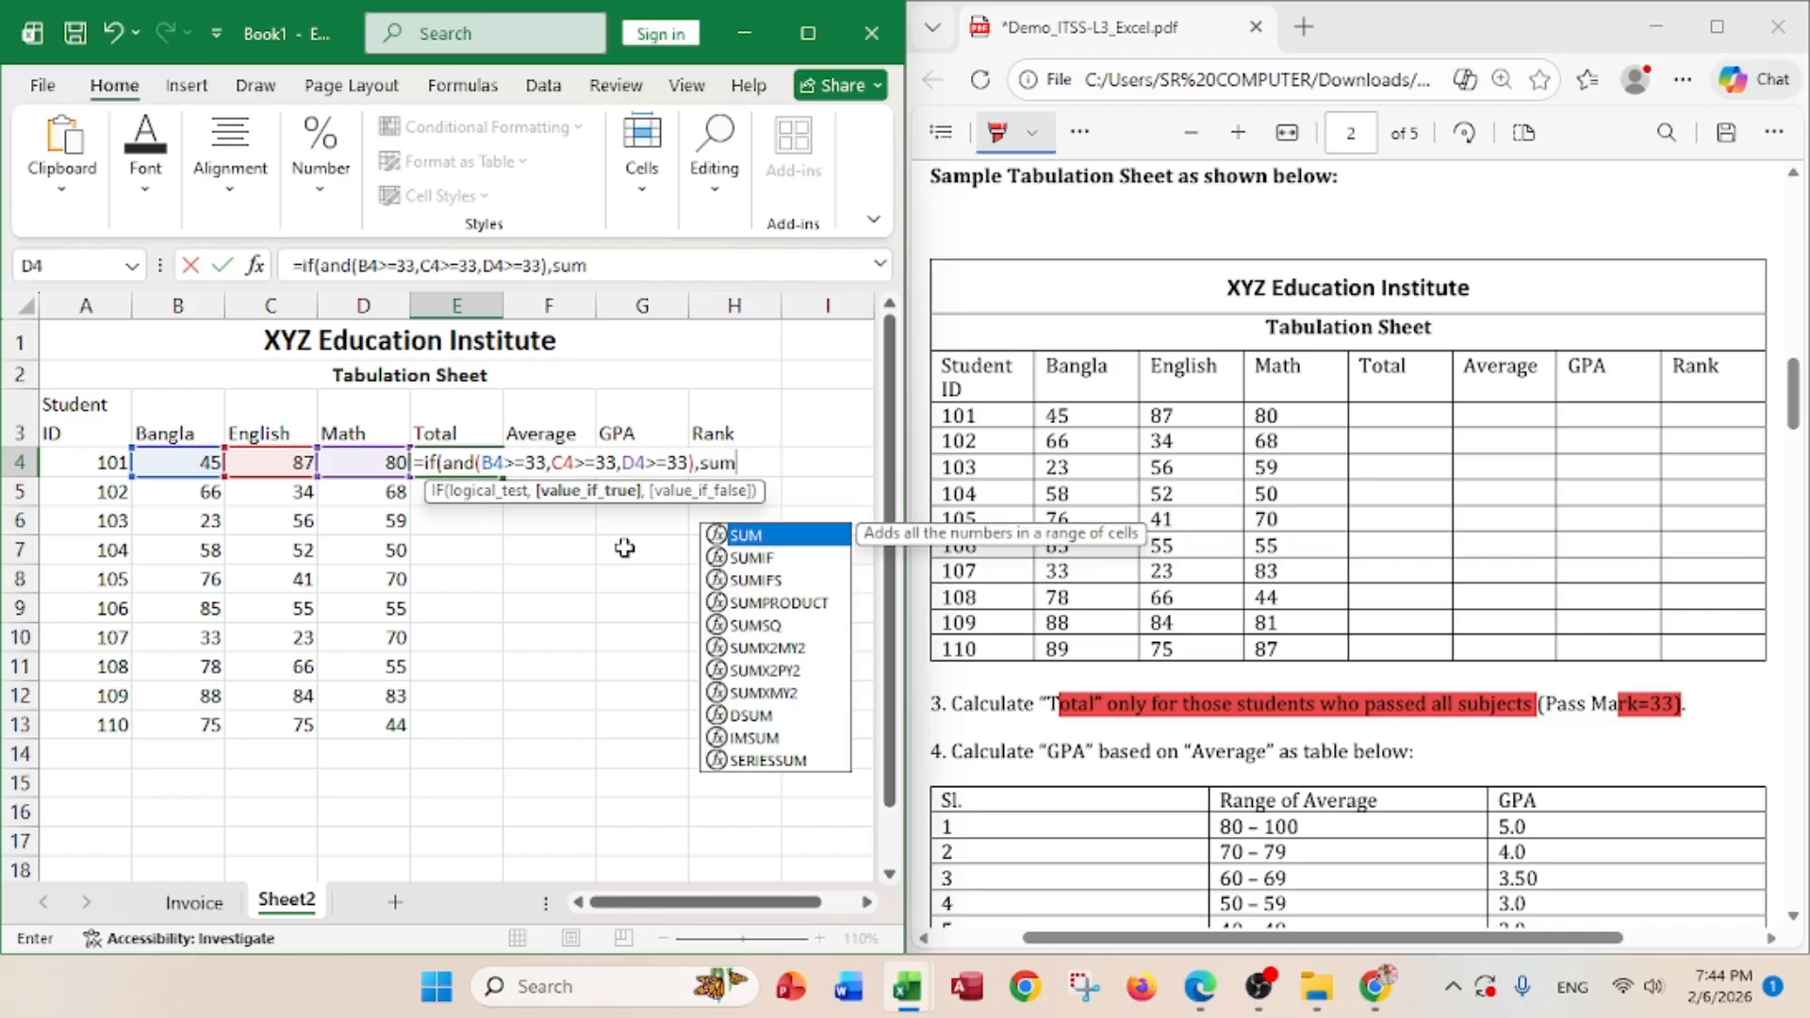
pyautogui.write('(')
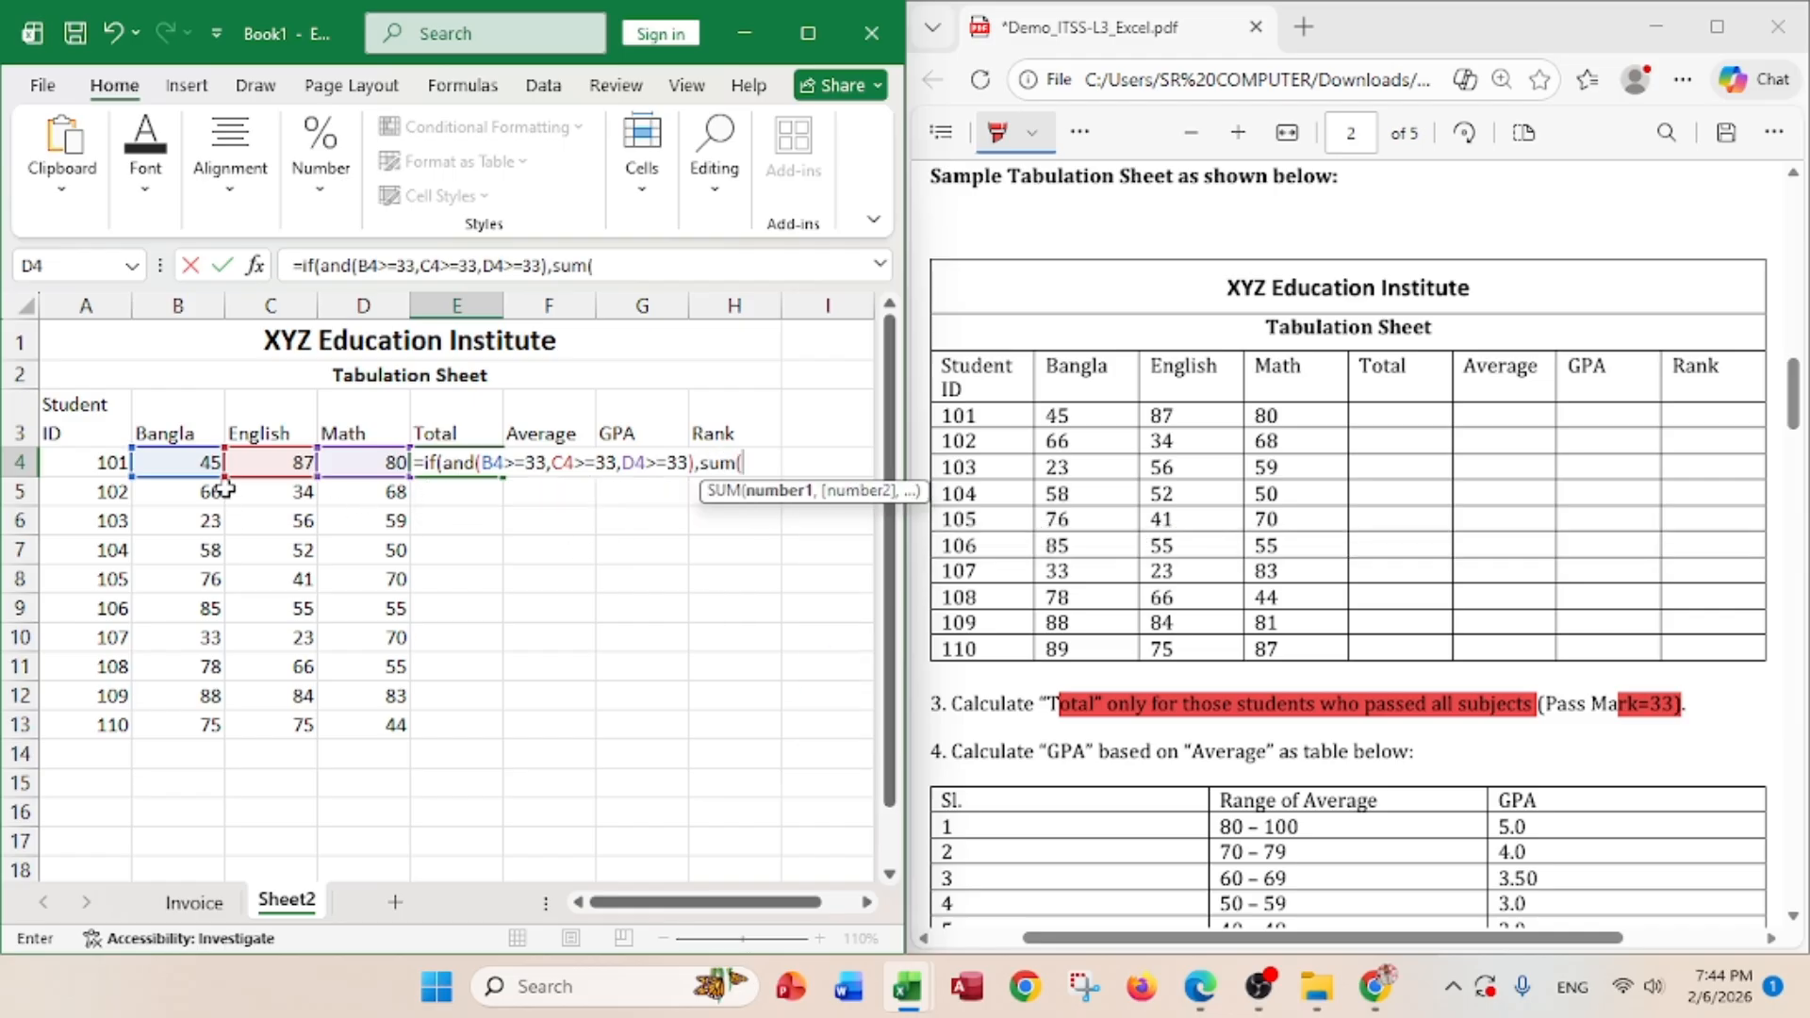
pyautogui.moveTo(186, 461); pyautogui.dragTo(399, 462)
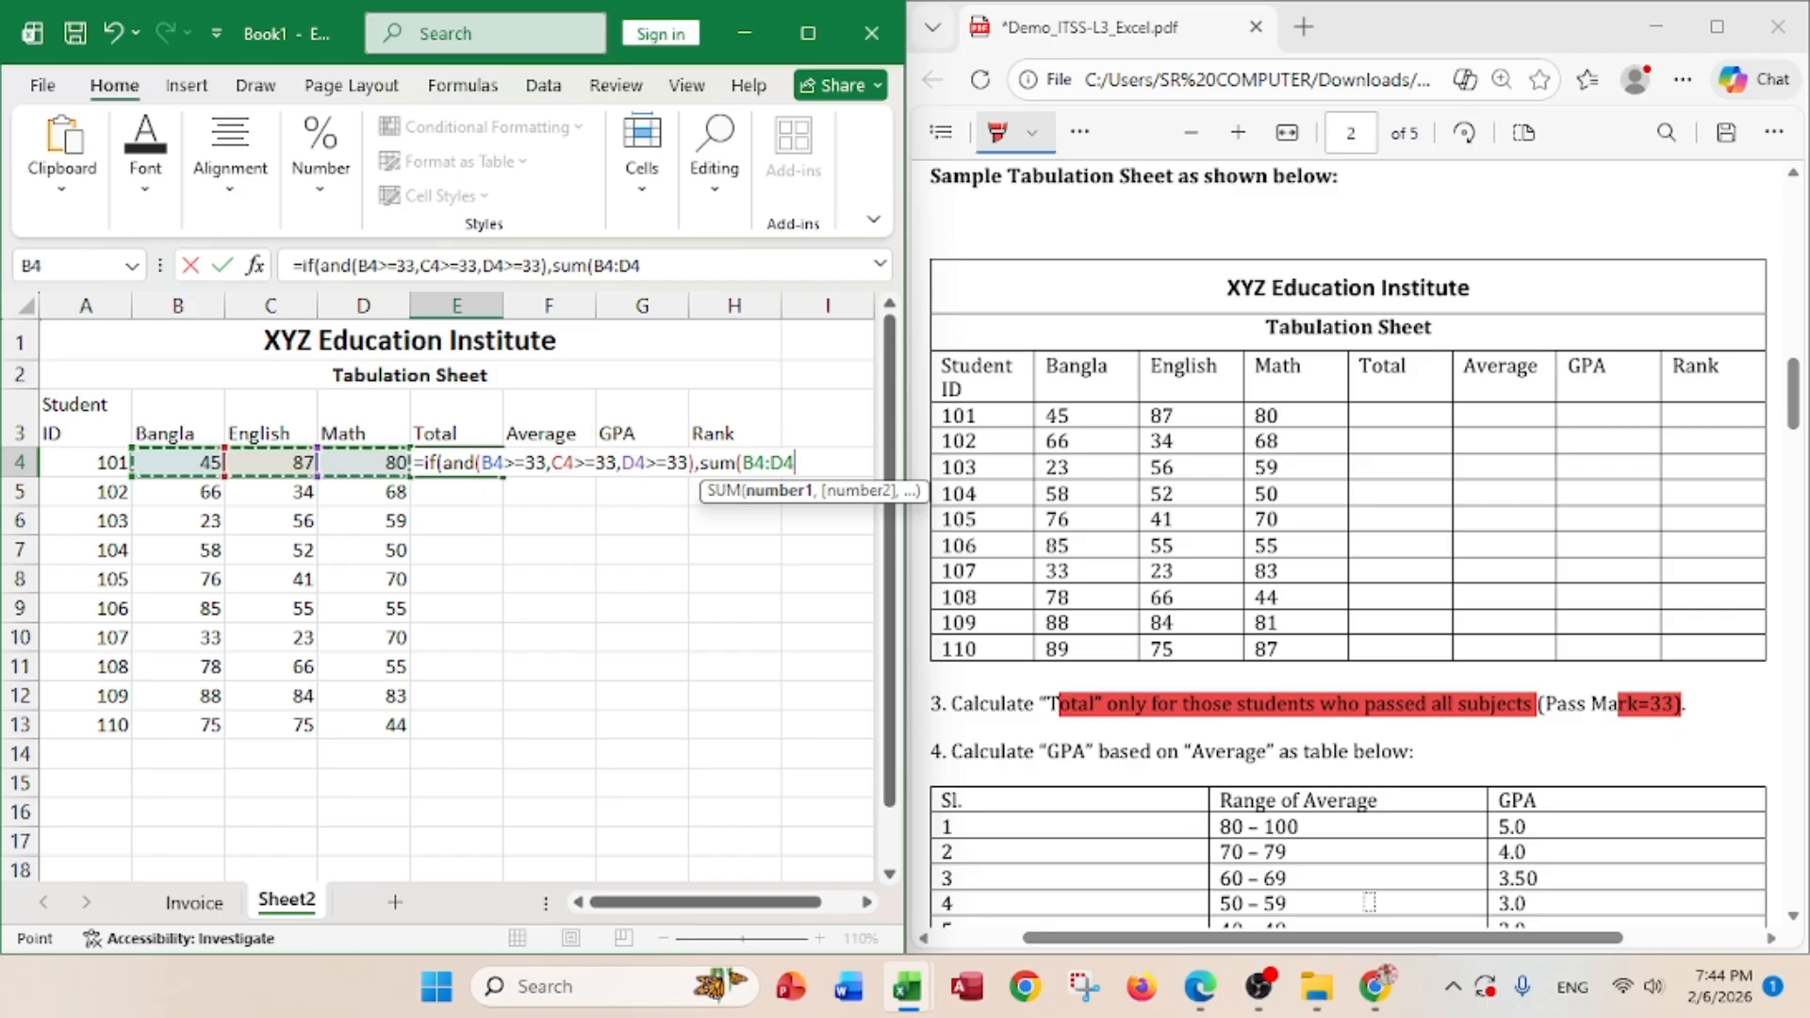
pyautogui.write(')')
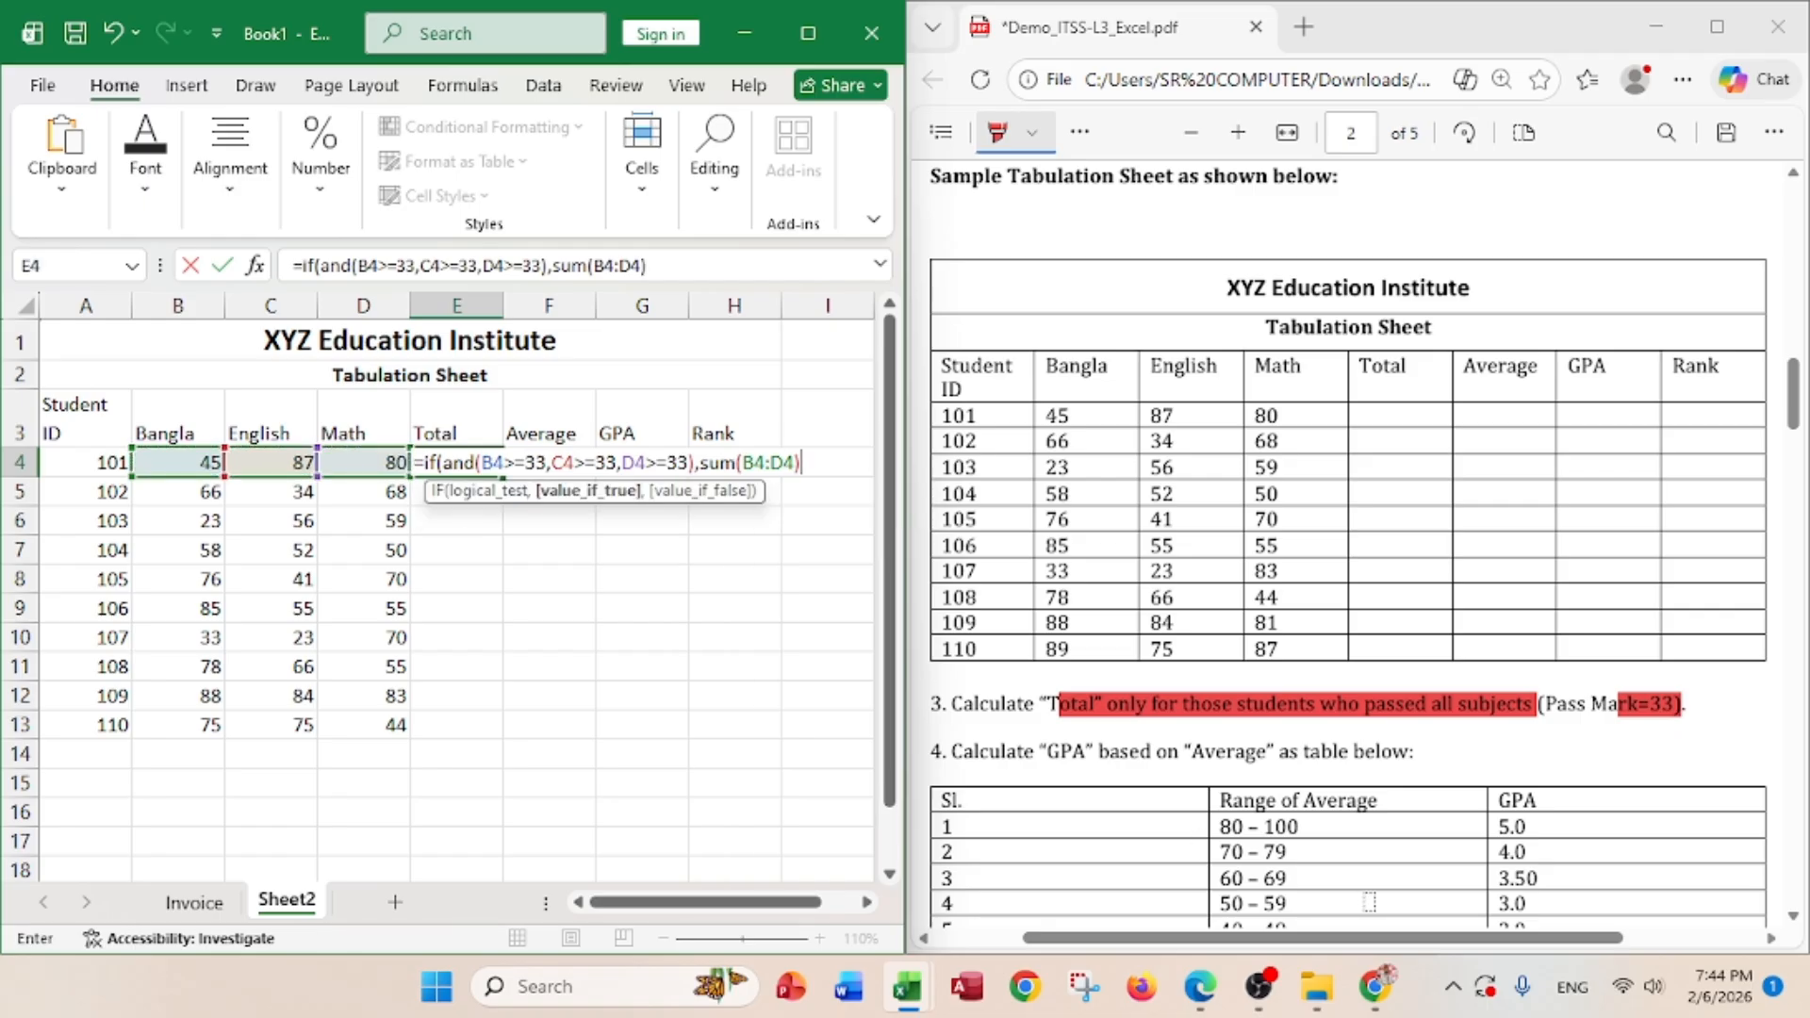
pyautogui.write(',')
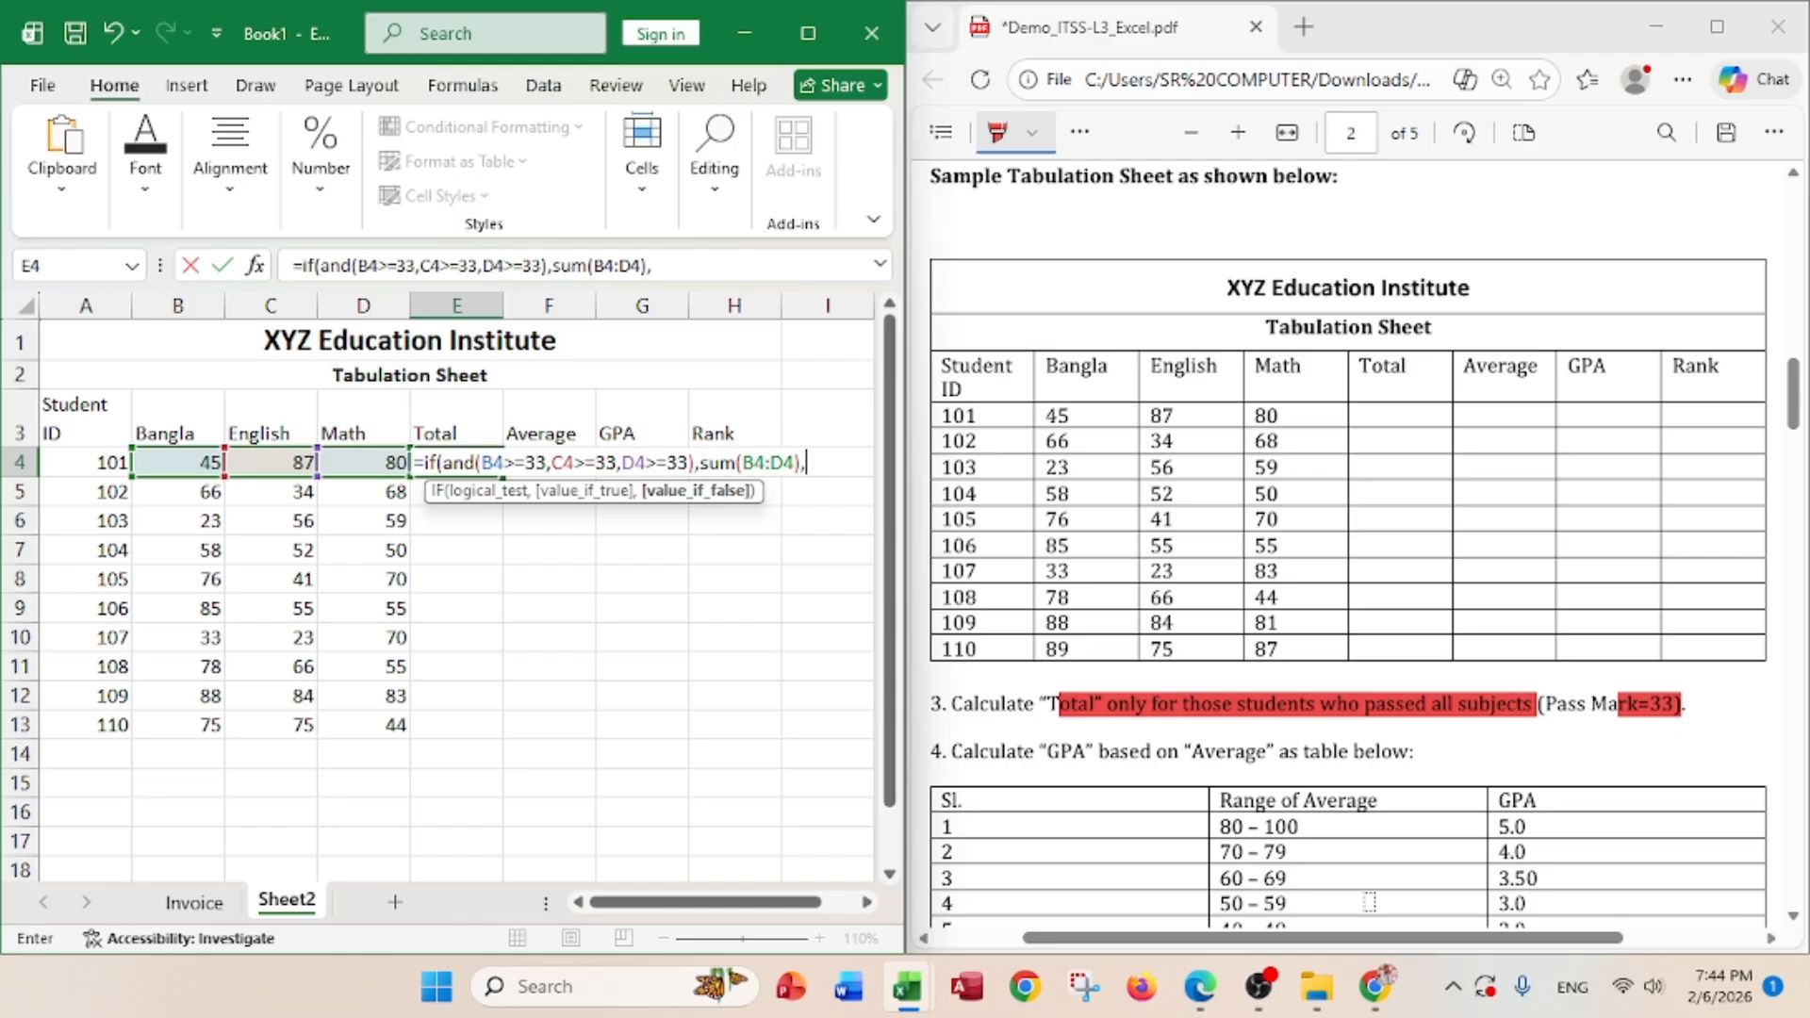
pyautogui.write('0)')
pyautogui.press('Return')
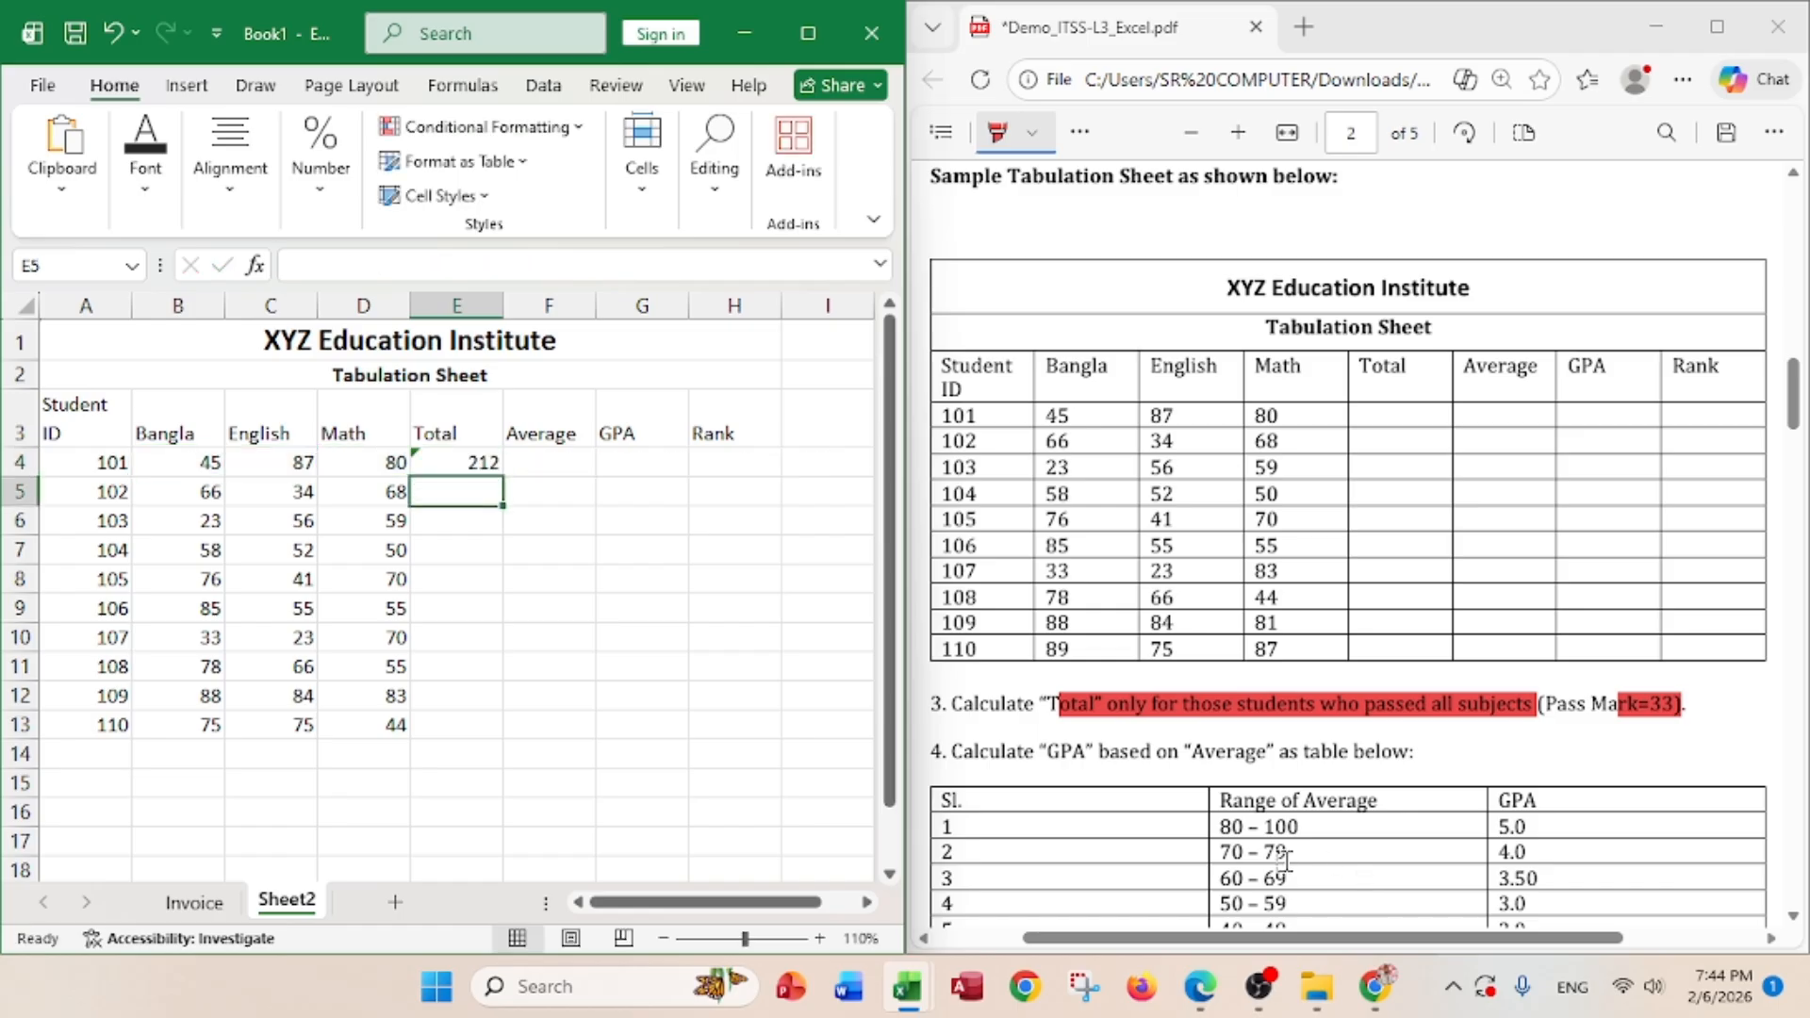
# - Fill the Total formula from E4 down to E13 and ignore the formula error flagged on those cells
pyautogui.click(478, 459)
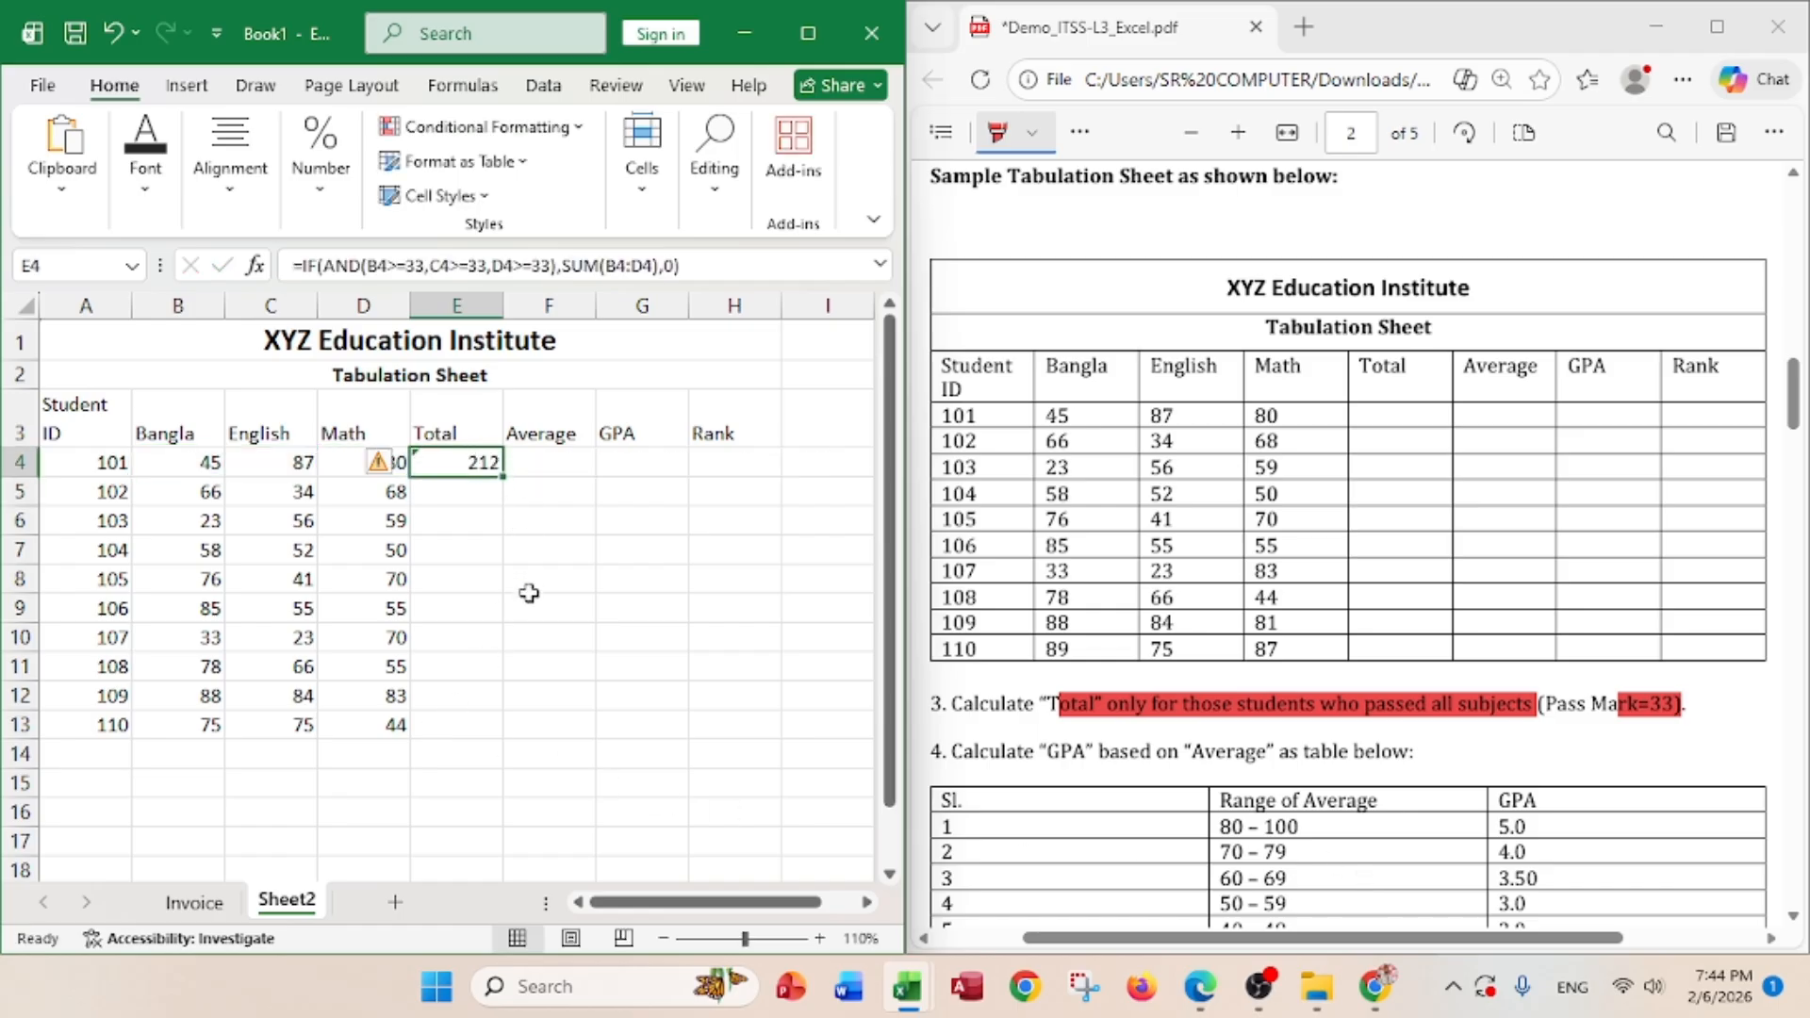
pyautogui.moveTo(507, 480); pyautogui.dragTo(471, 743)
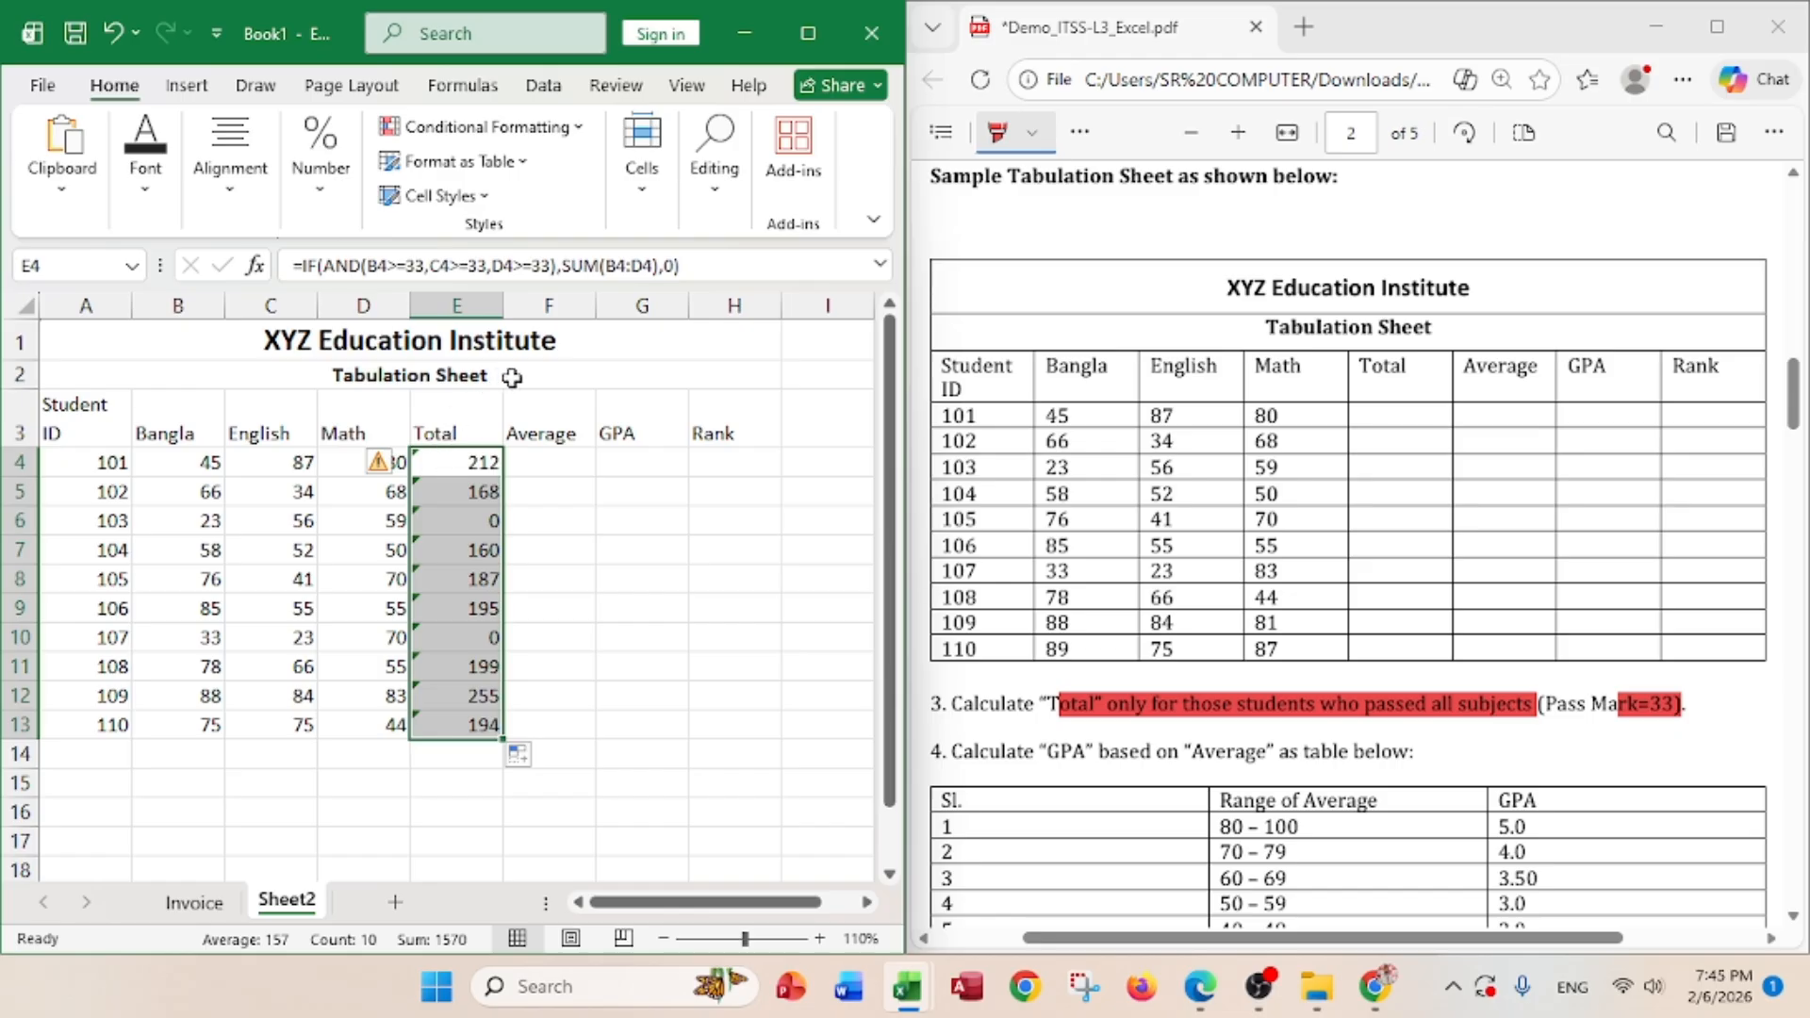
pyautogui.click(400, 465)
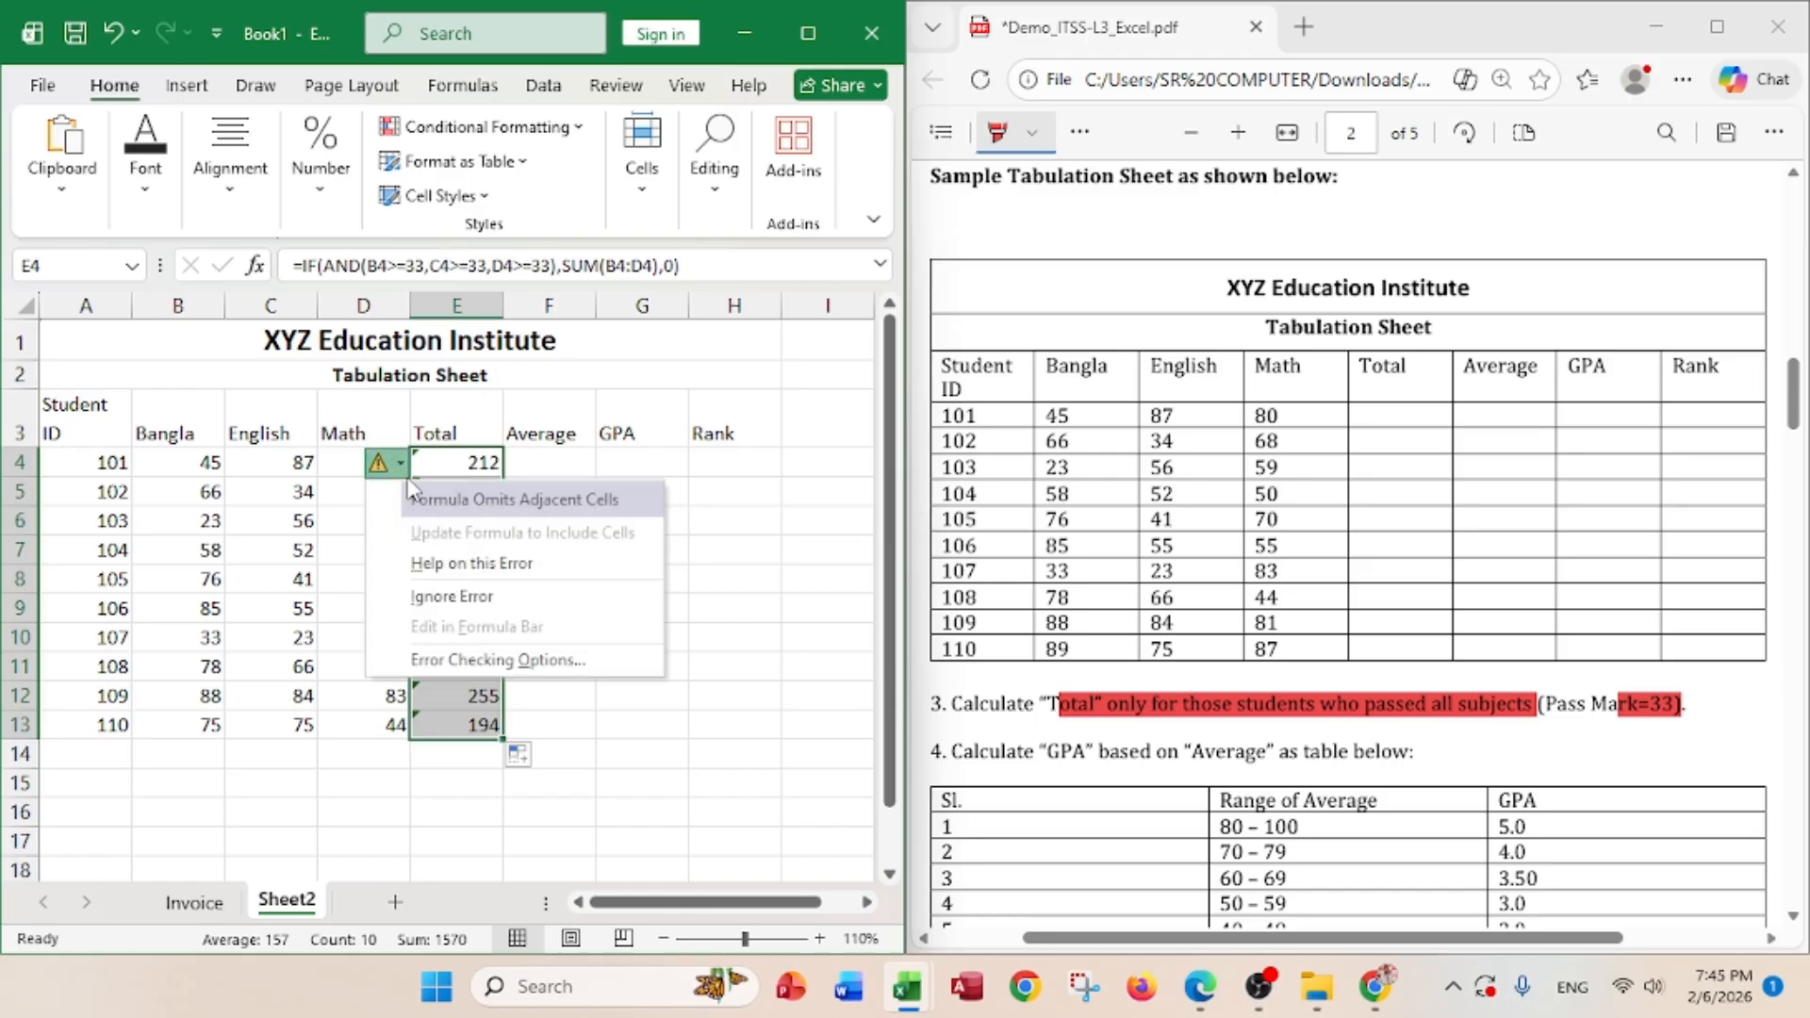
pyautogui.click(443, 596)
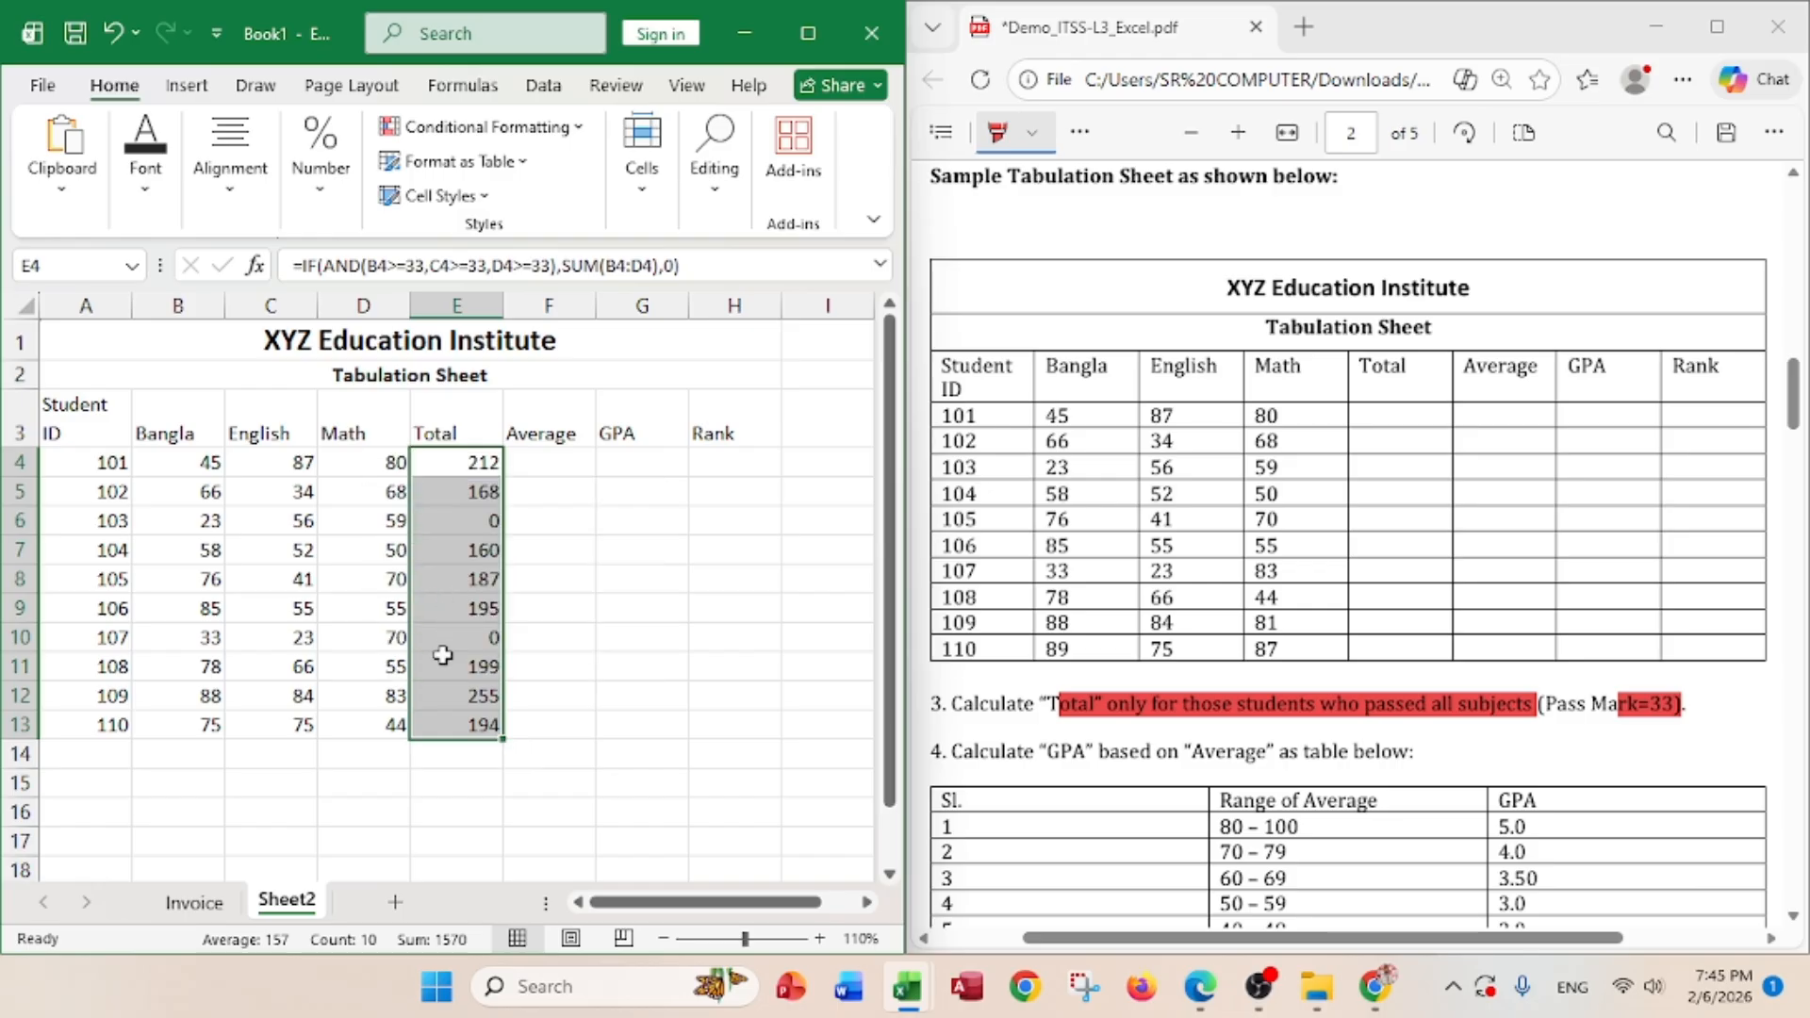
# - Check the subject marks of students 107 and 103 against their Total formulas
pyautogui.moveTo(209, 641); pyautogui.dragTo(343, 634)
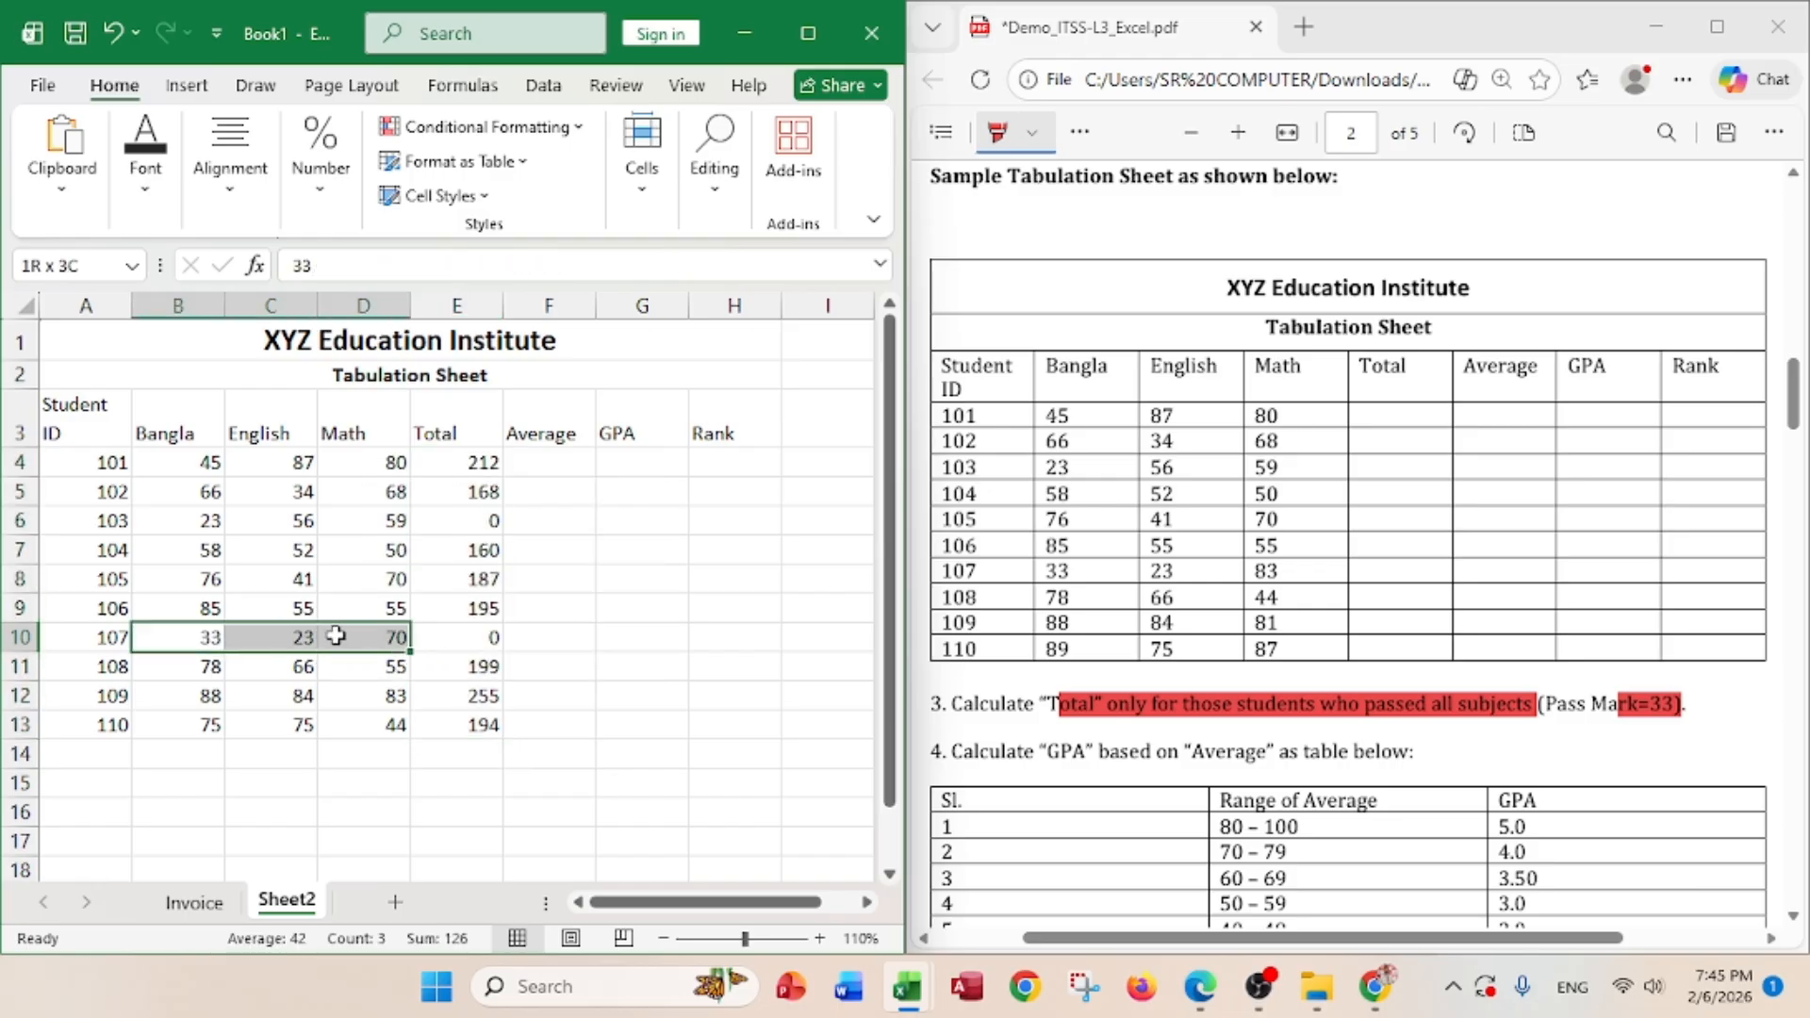
pyautogui.click(302, 636)
pyautogui.click(447, 640)
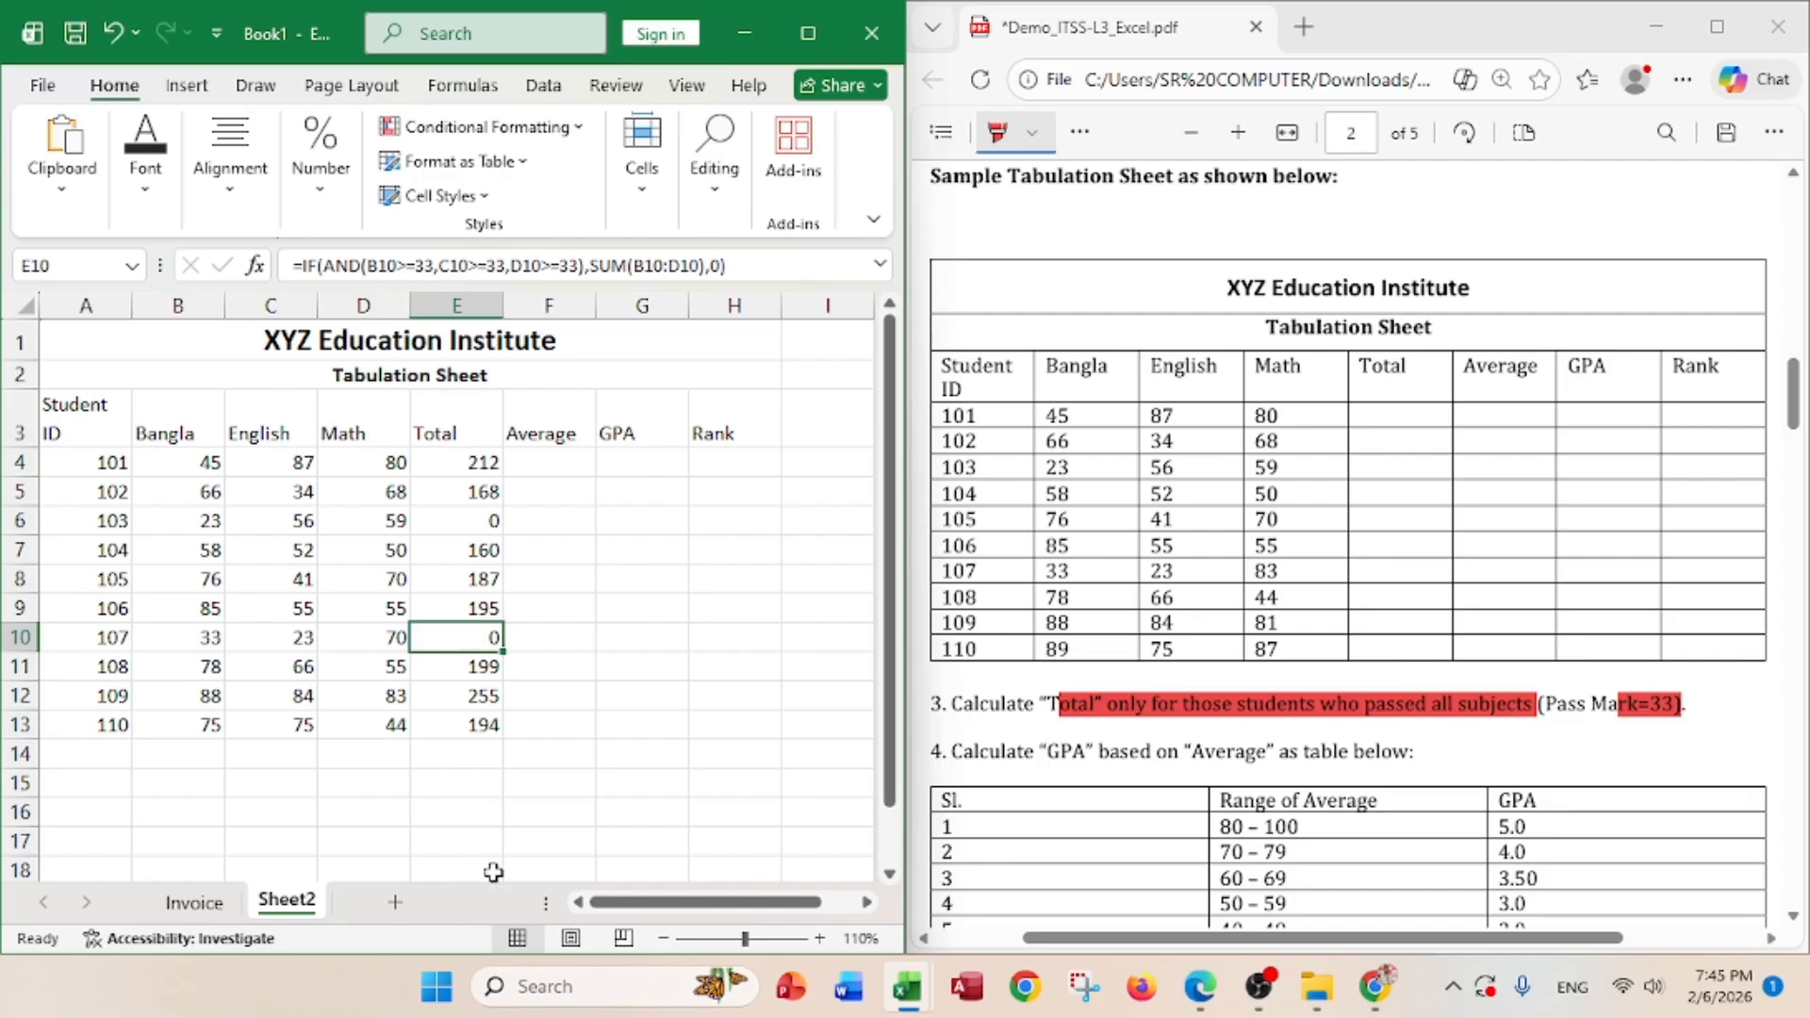
pyautogui.click(212, 522)
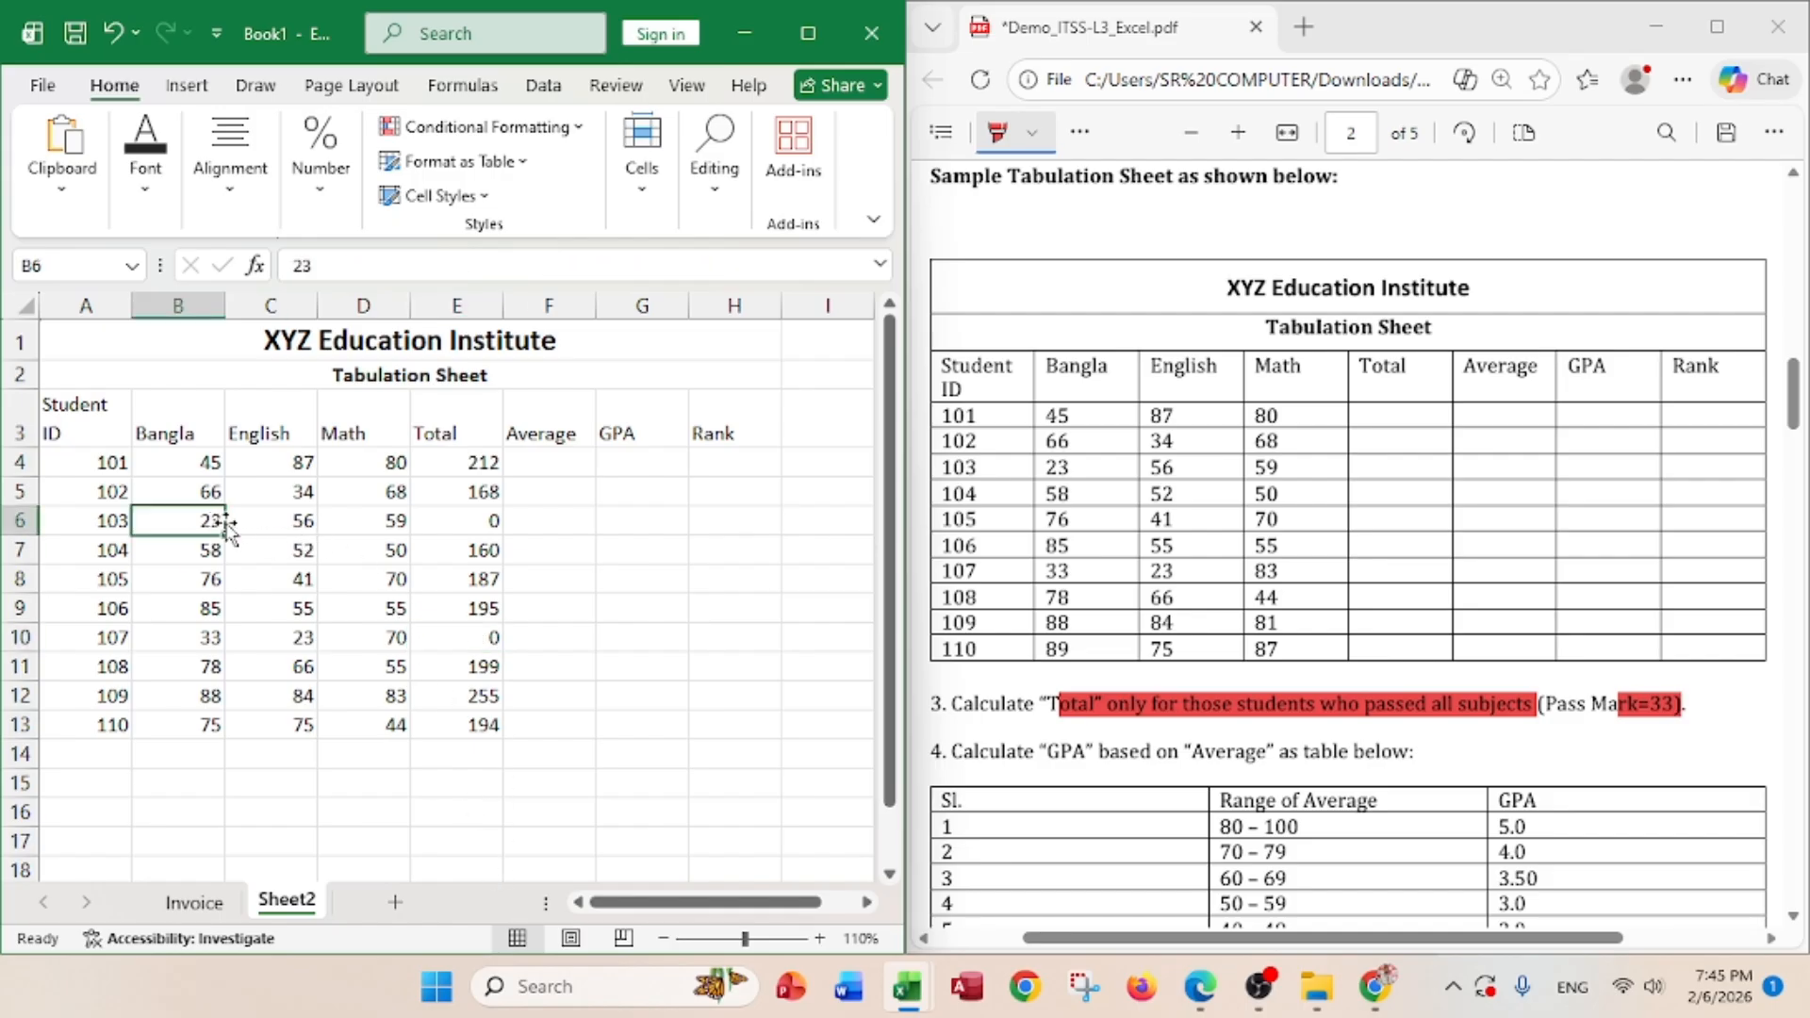
pyautogui.click(468, 523)
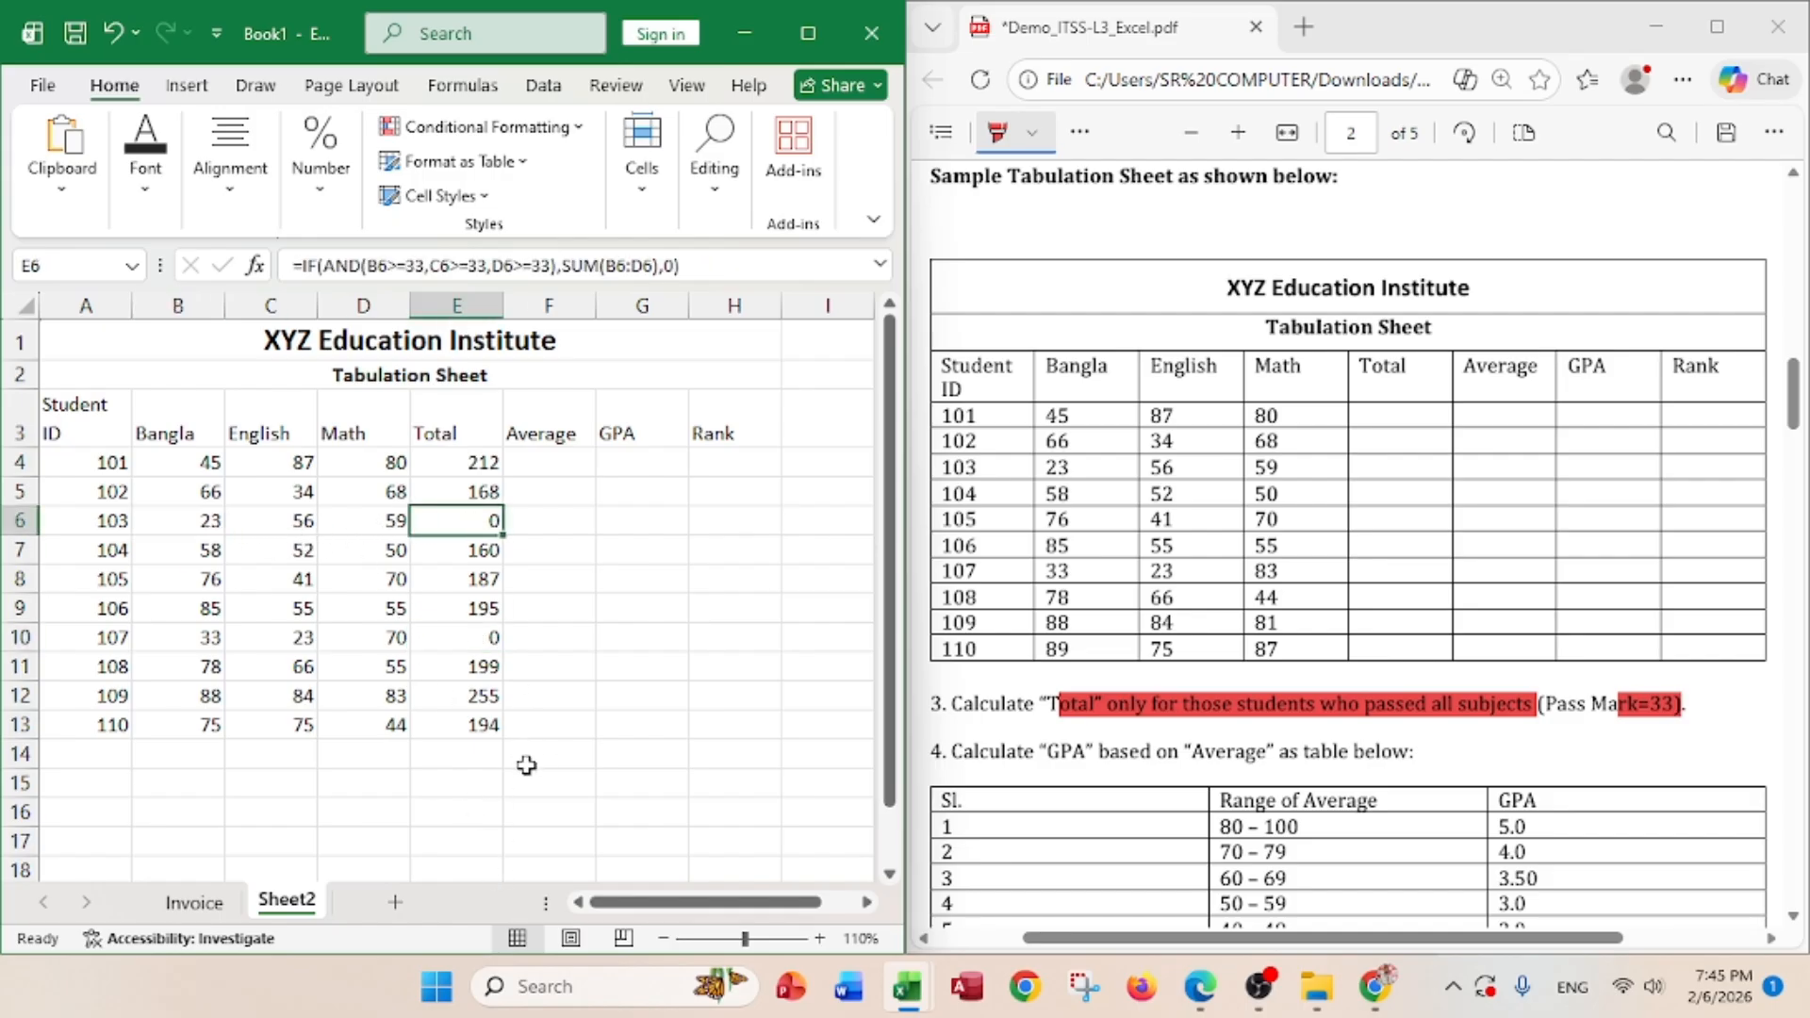
# - Calculate the Average in F4 with the formula =E4/3 and fill it down to F13
pyautogui.click(562, 466)
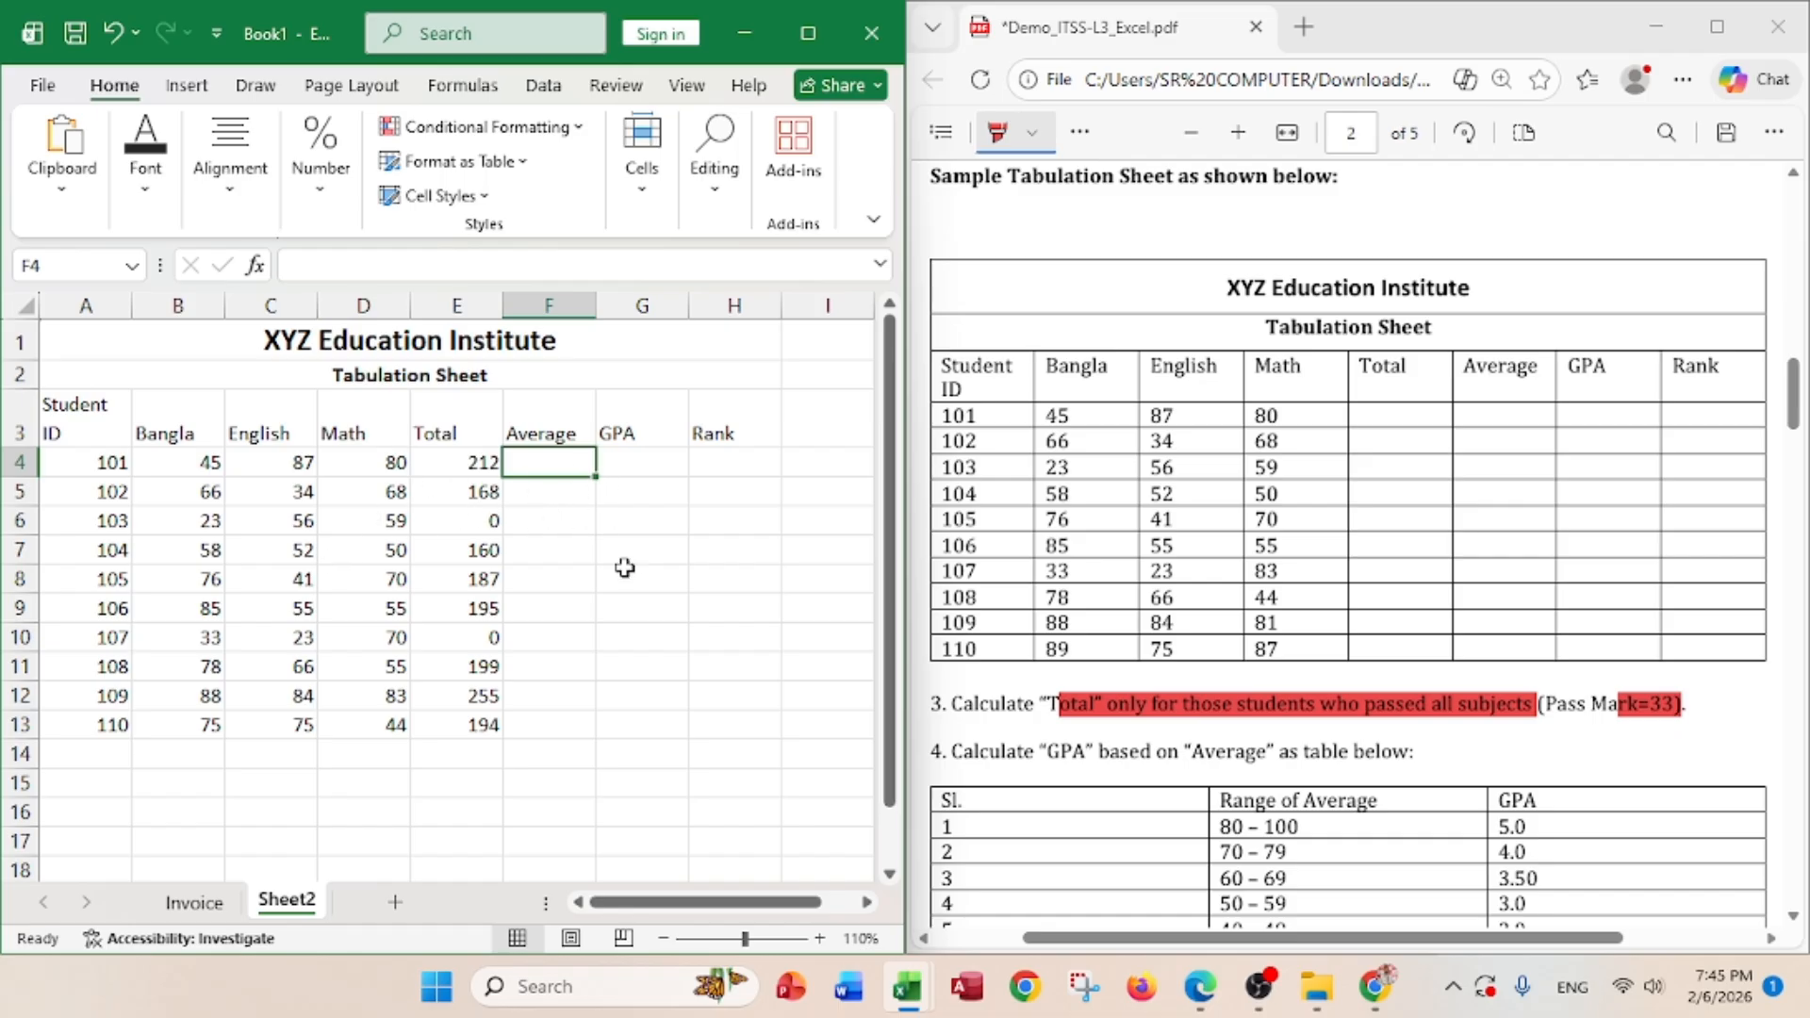
pyautogui.write('=')
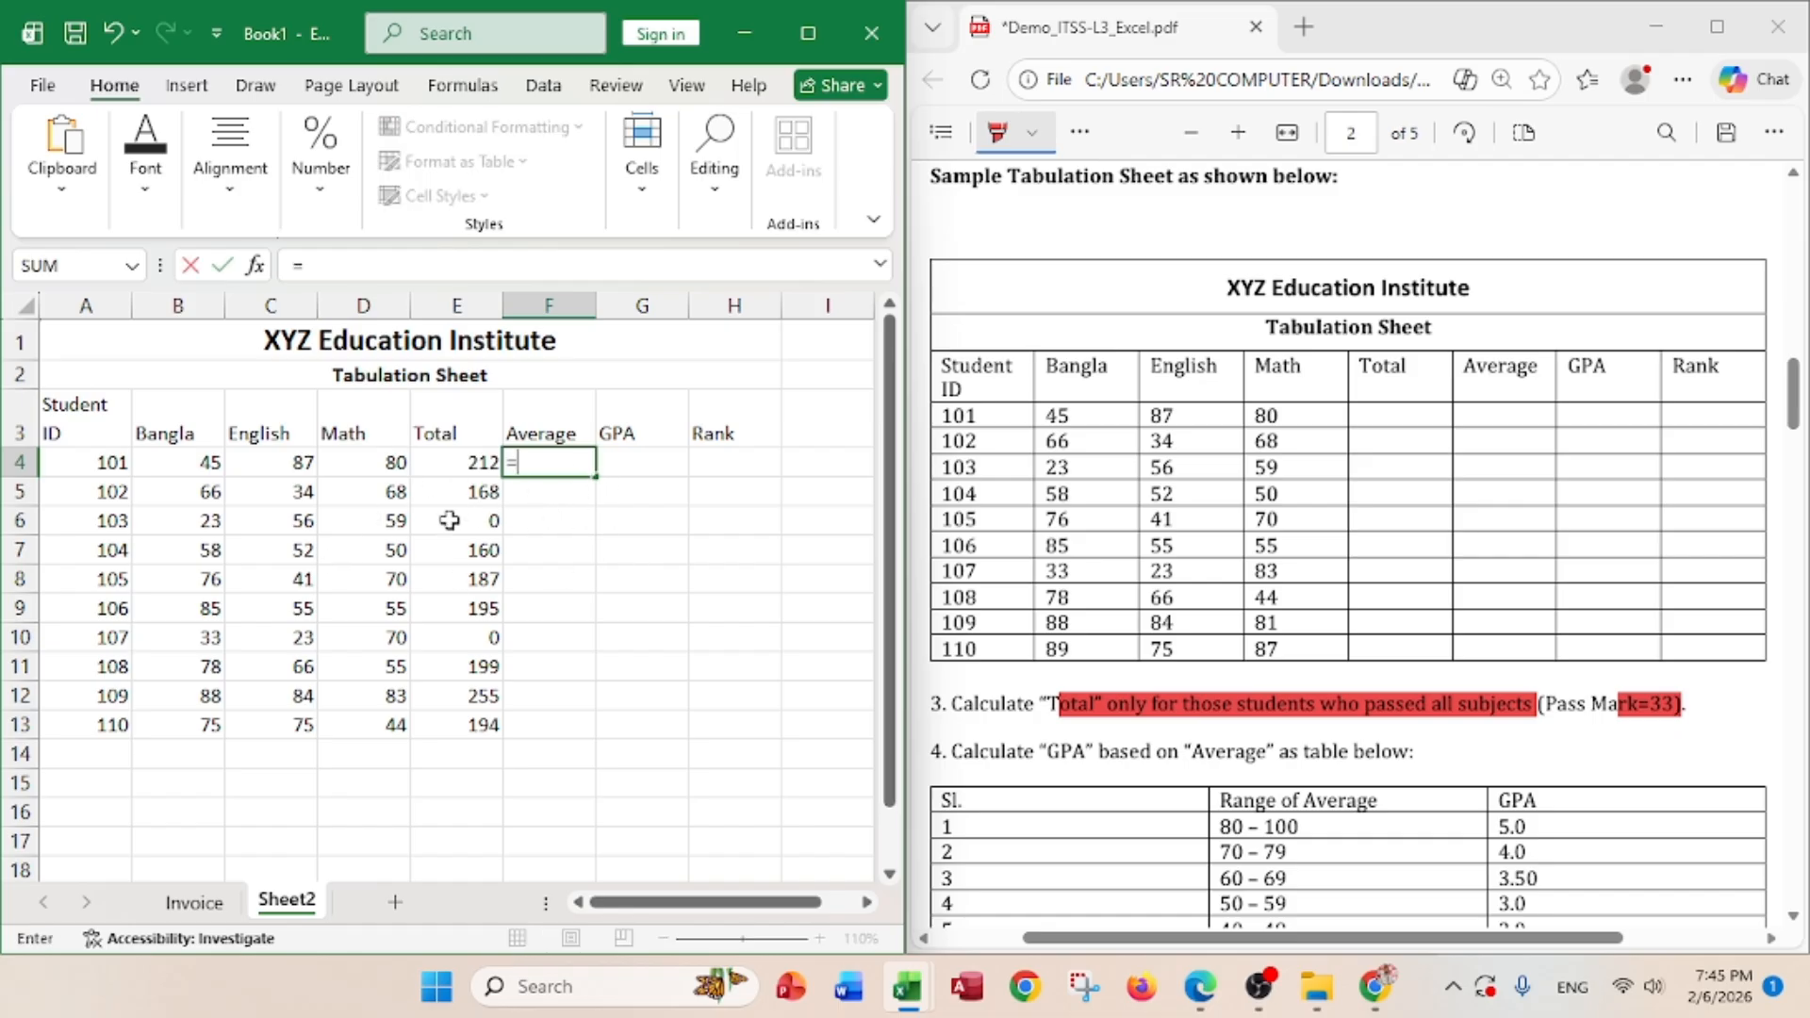
pyautogui.click(451, 456)
pyautogui.write('/')
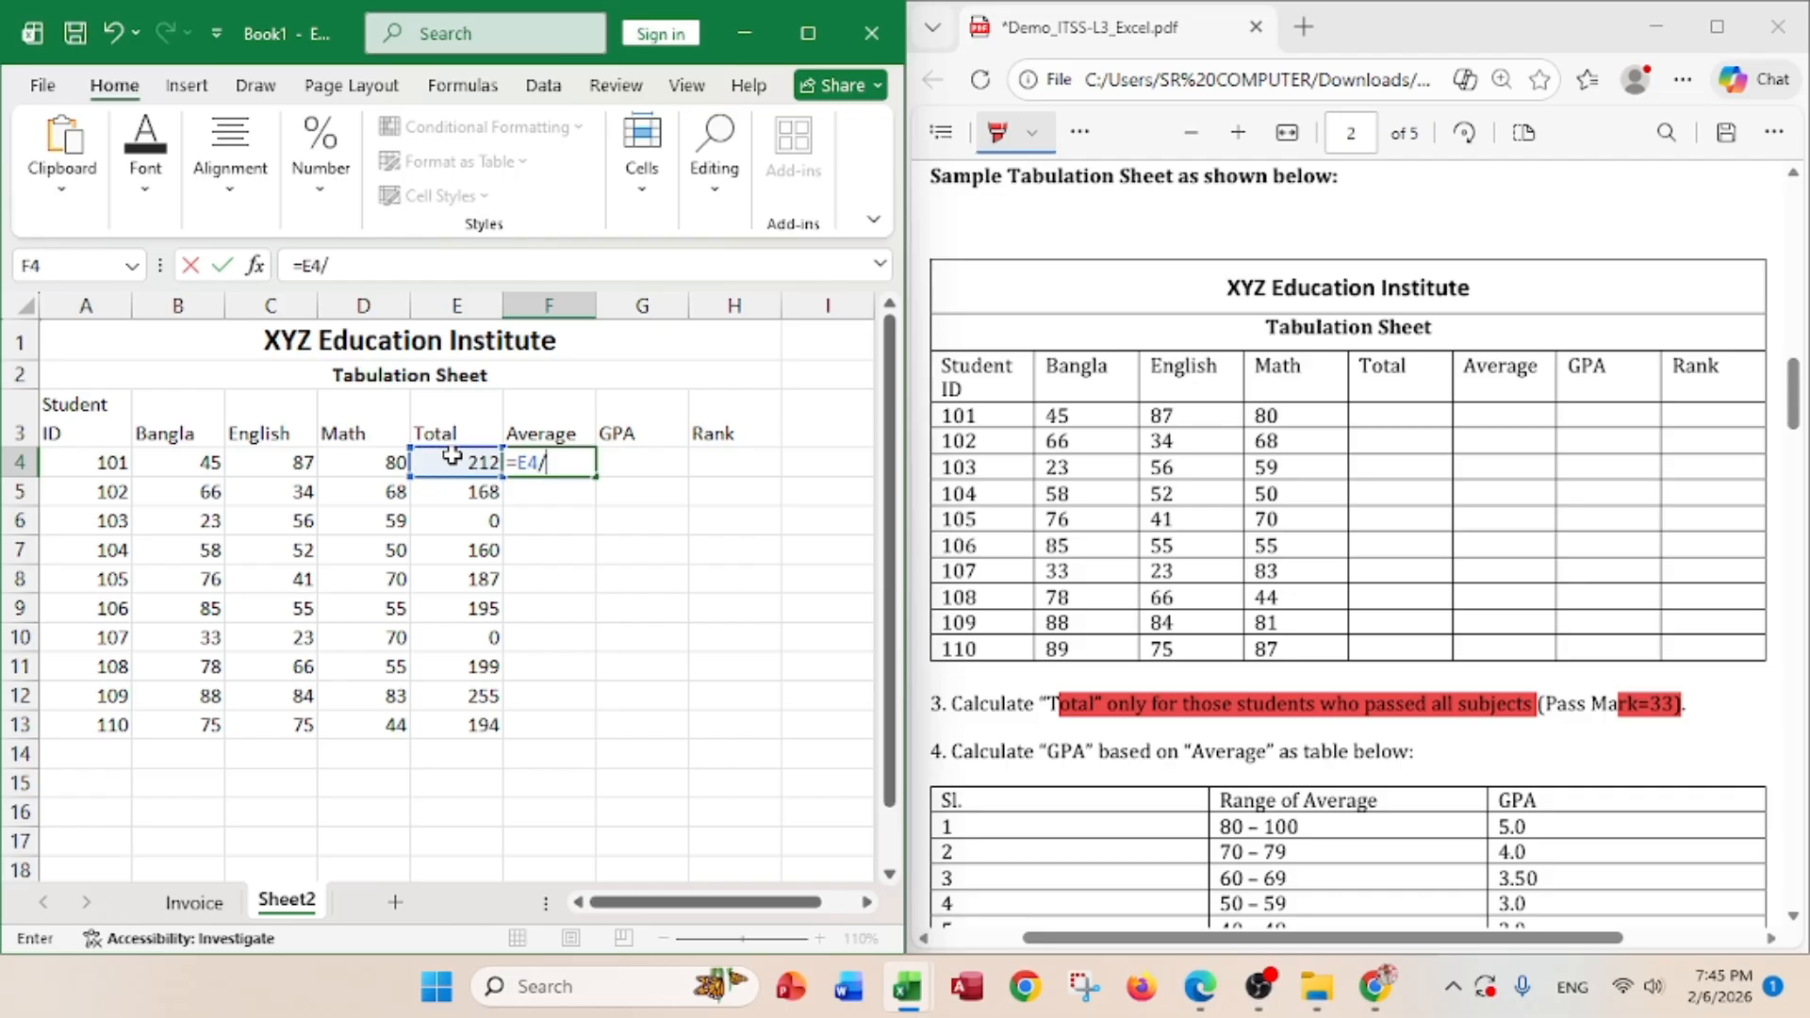
pyautogui.write('3')
pyautogui.press('Return')
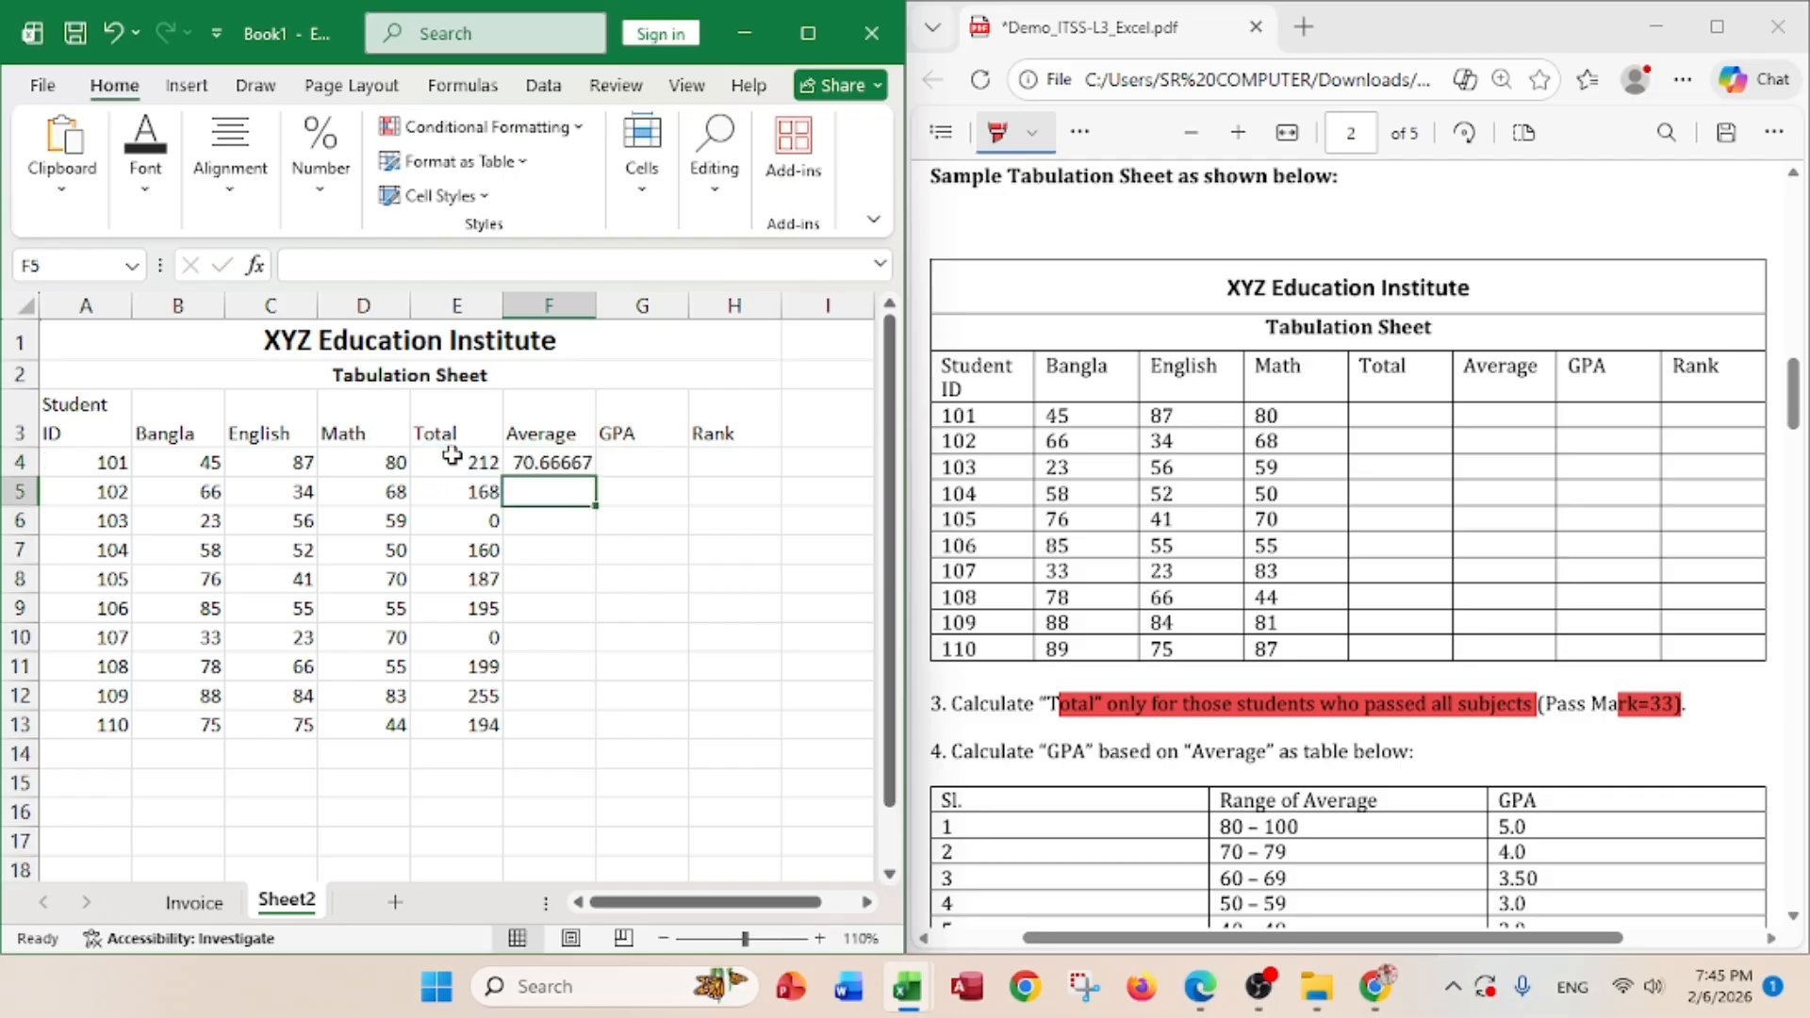
pyautogui.click(575, 462)
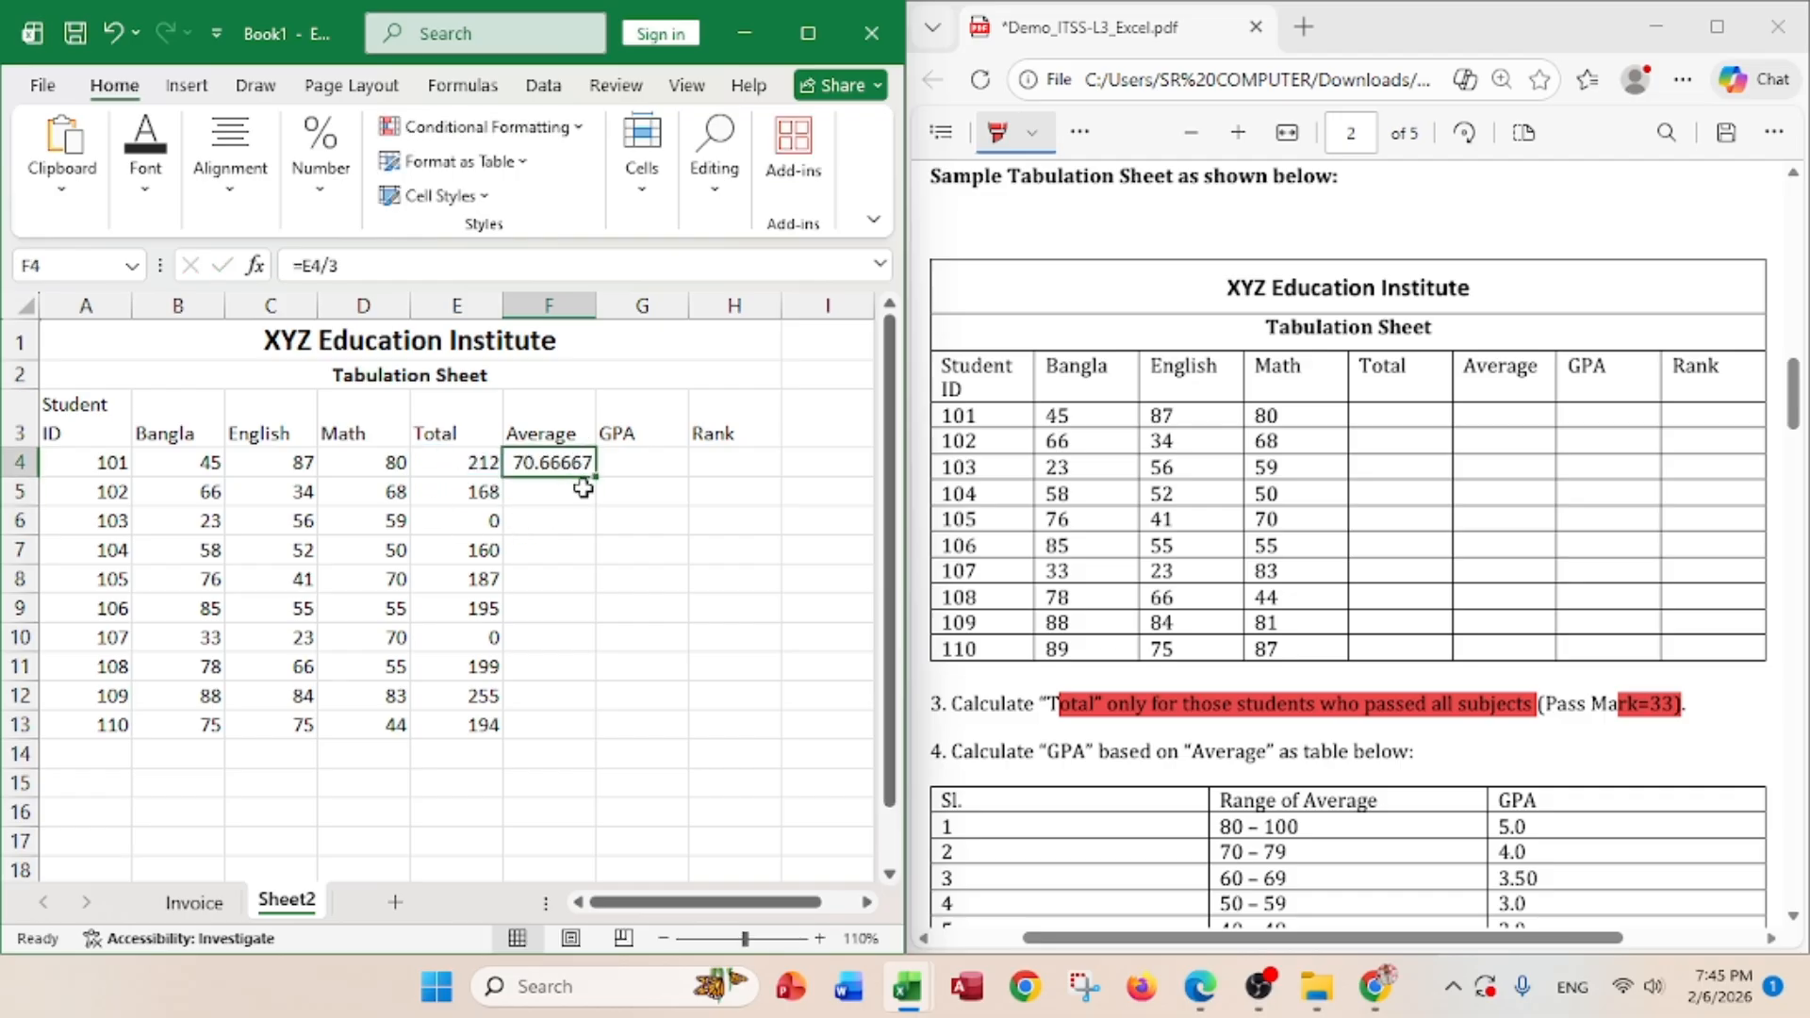
pyautogui.moveTo(595, 477); pyautogui.dragTo(596, 740)
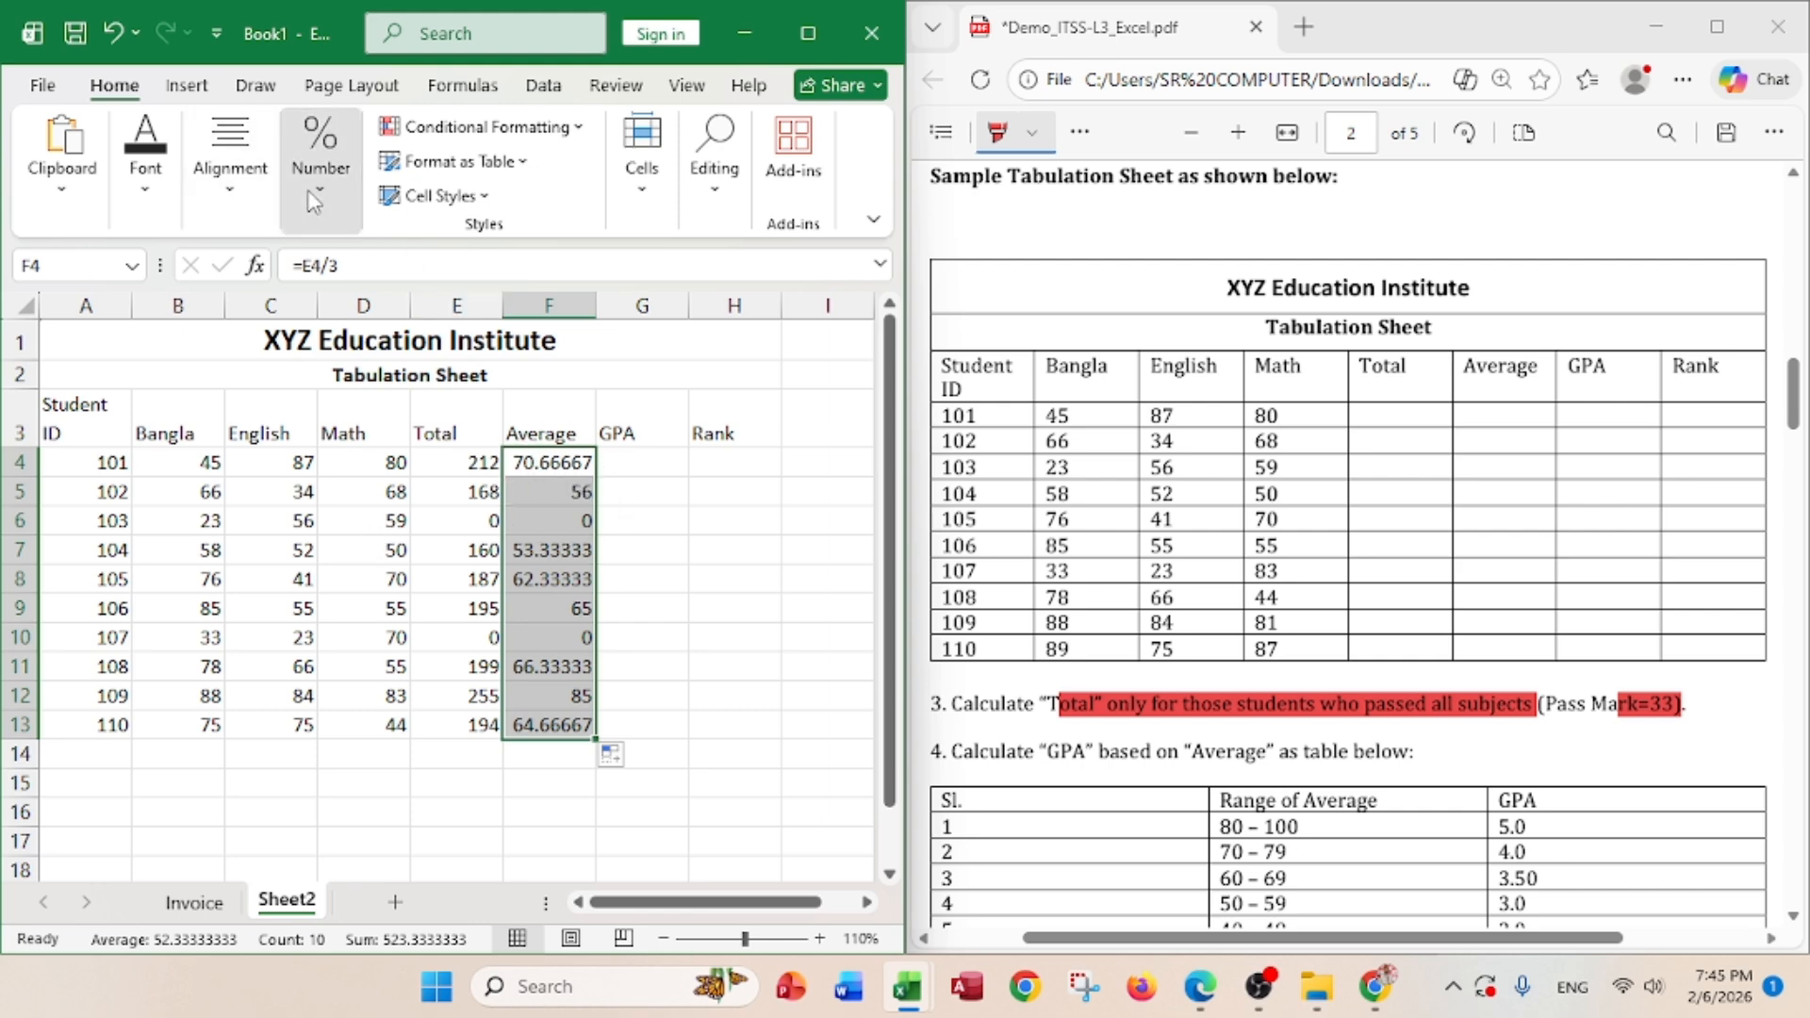
# - Apply the Number format to the Average values in F4:F13
pyautogui.click(318, 156)
pyautogui.click(475, 265)
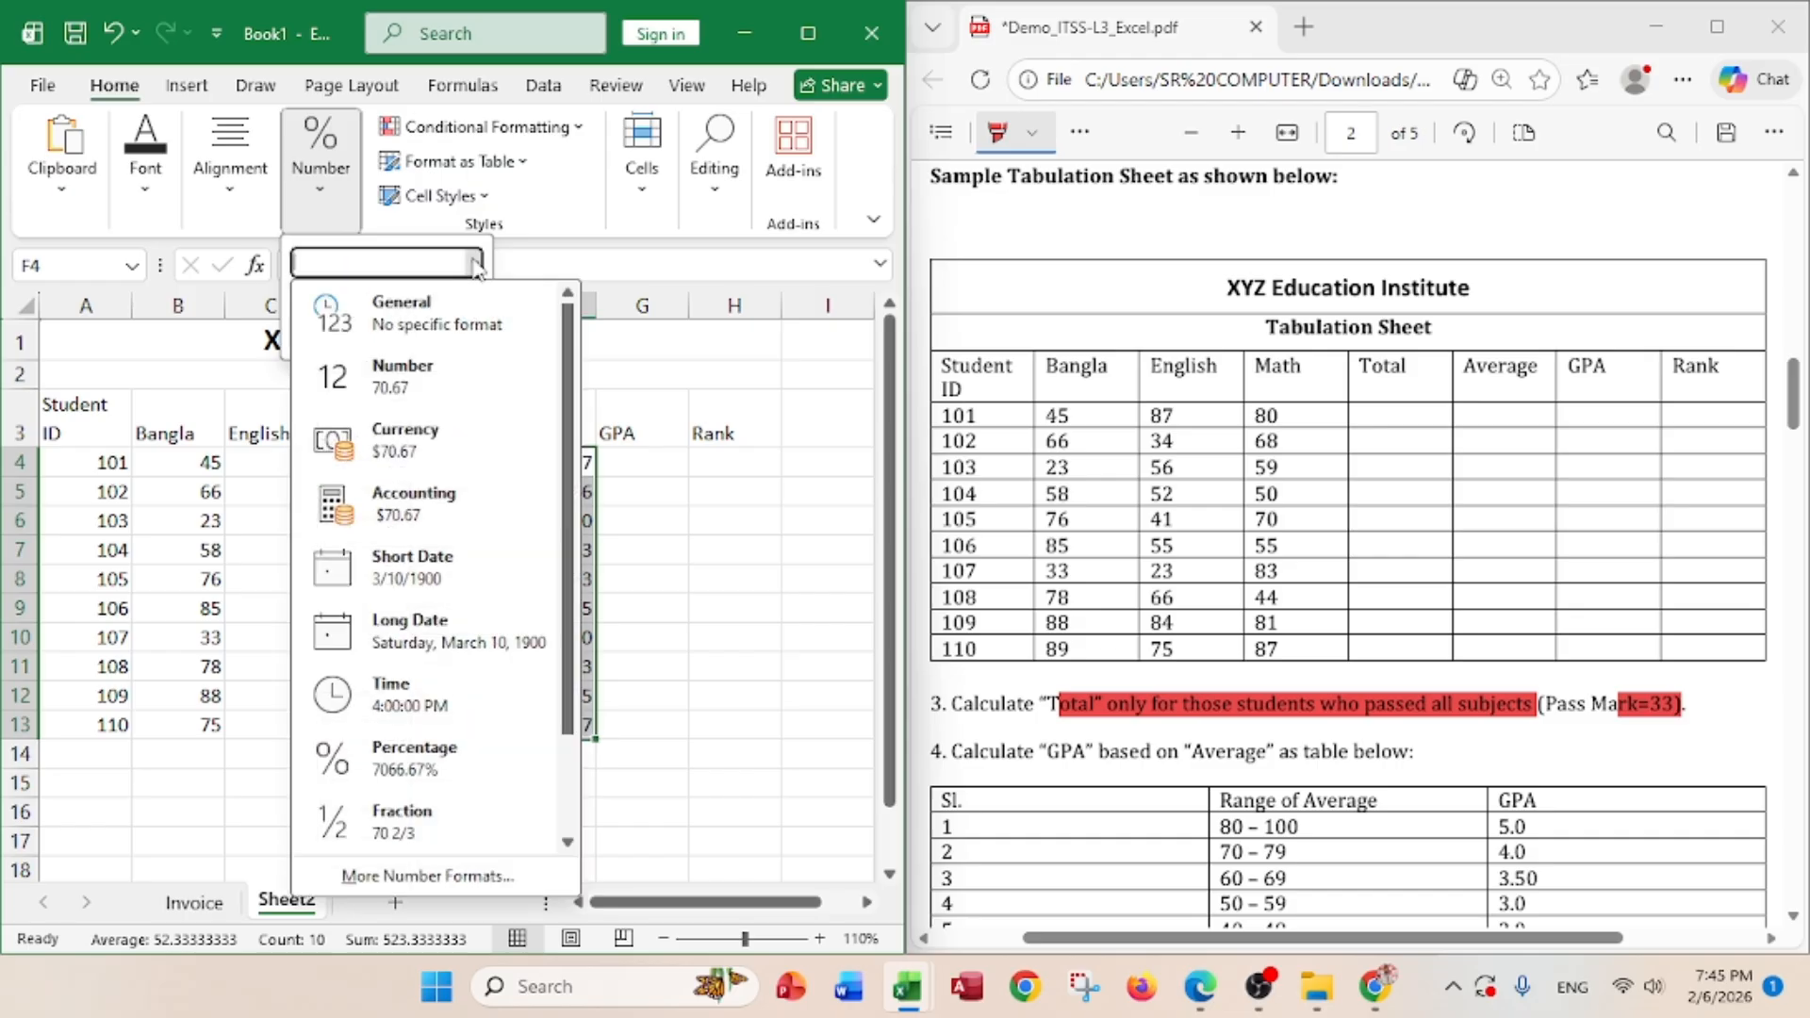
pyautogui.click(439, 382)
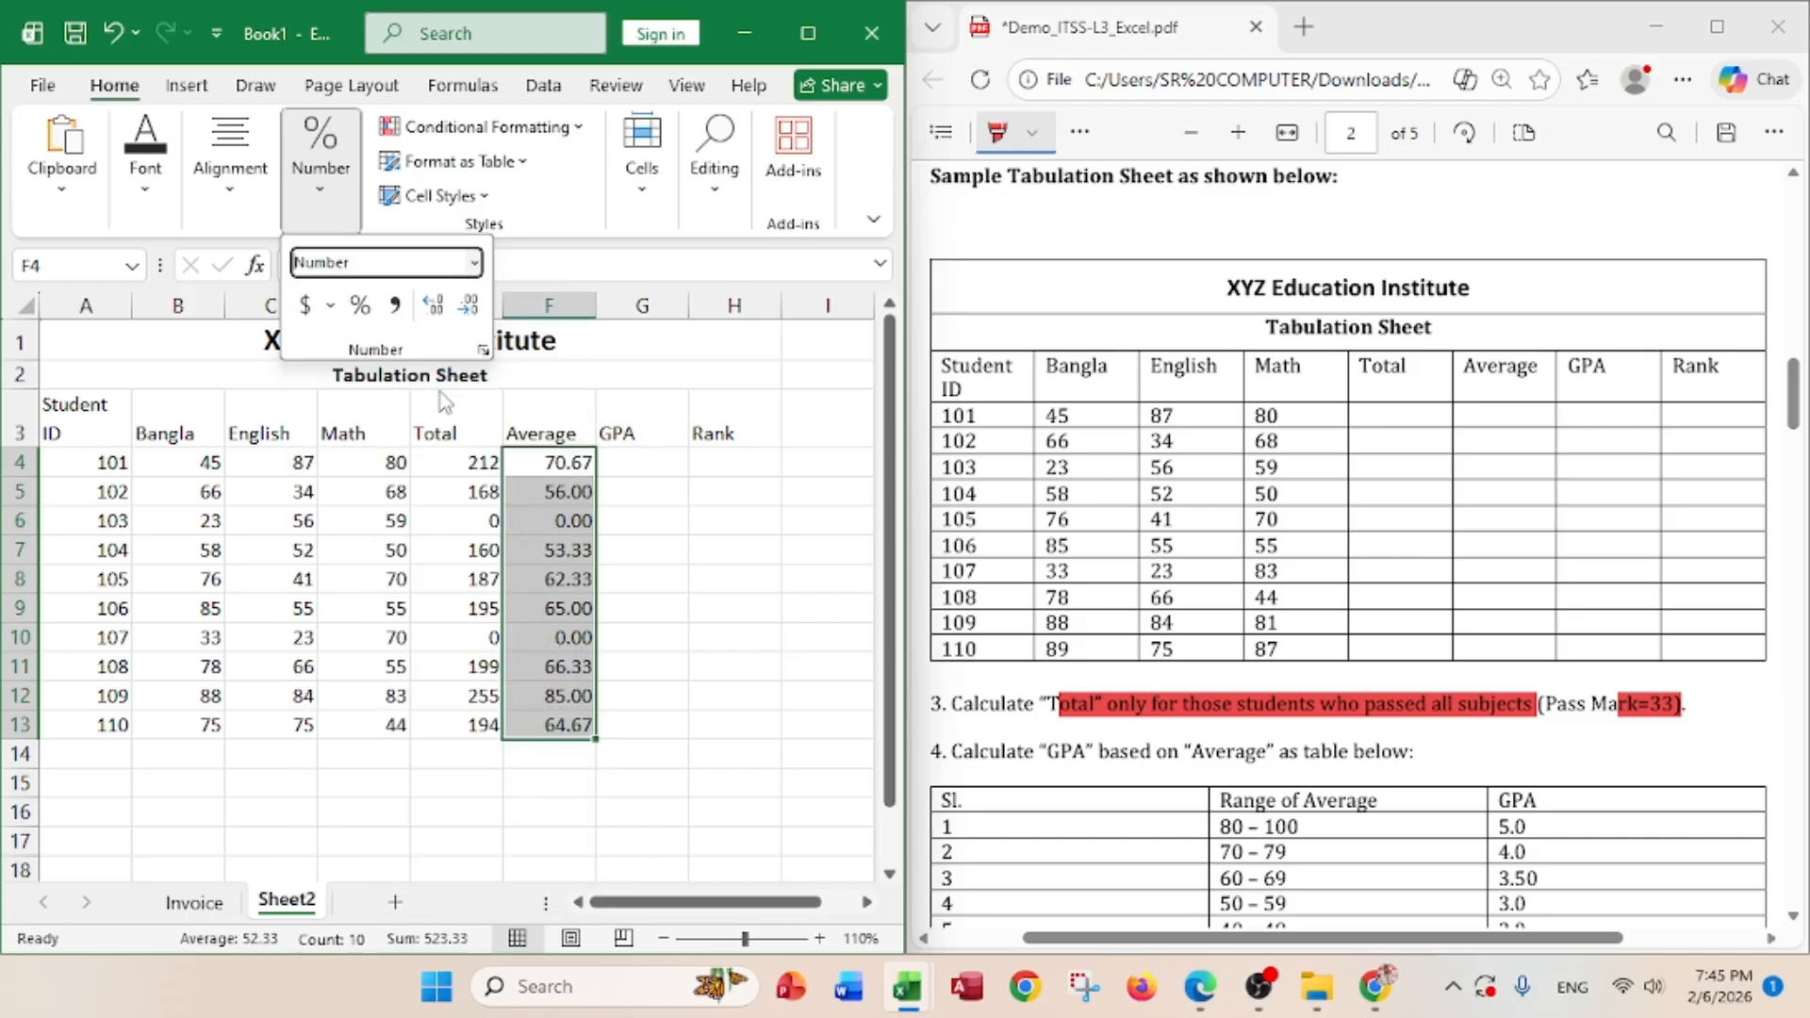
pyautogui.click(642, 468)
# - Highlight the average ranges and GPA values in the table under the PDF's instruction 4
pyautogui.click(643, 467)
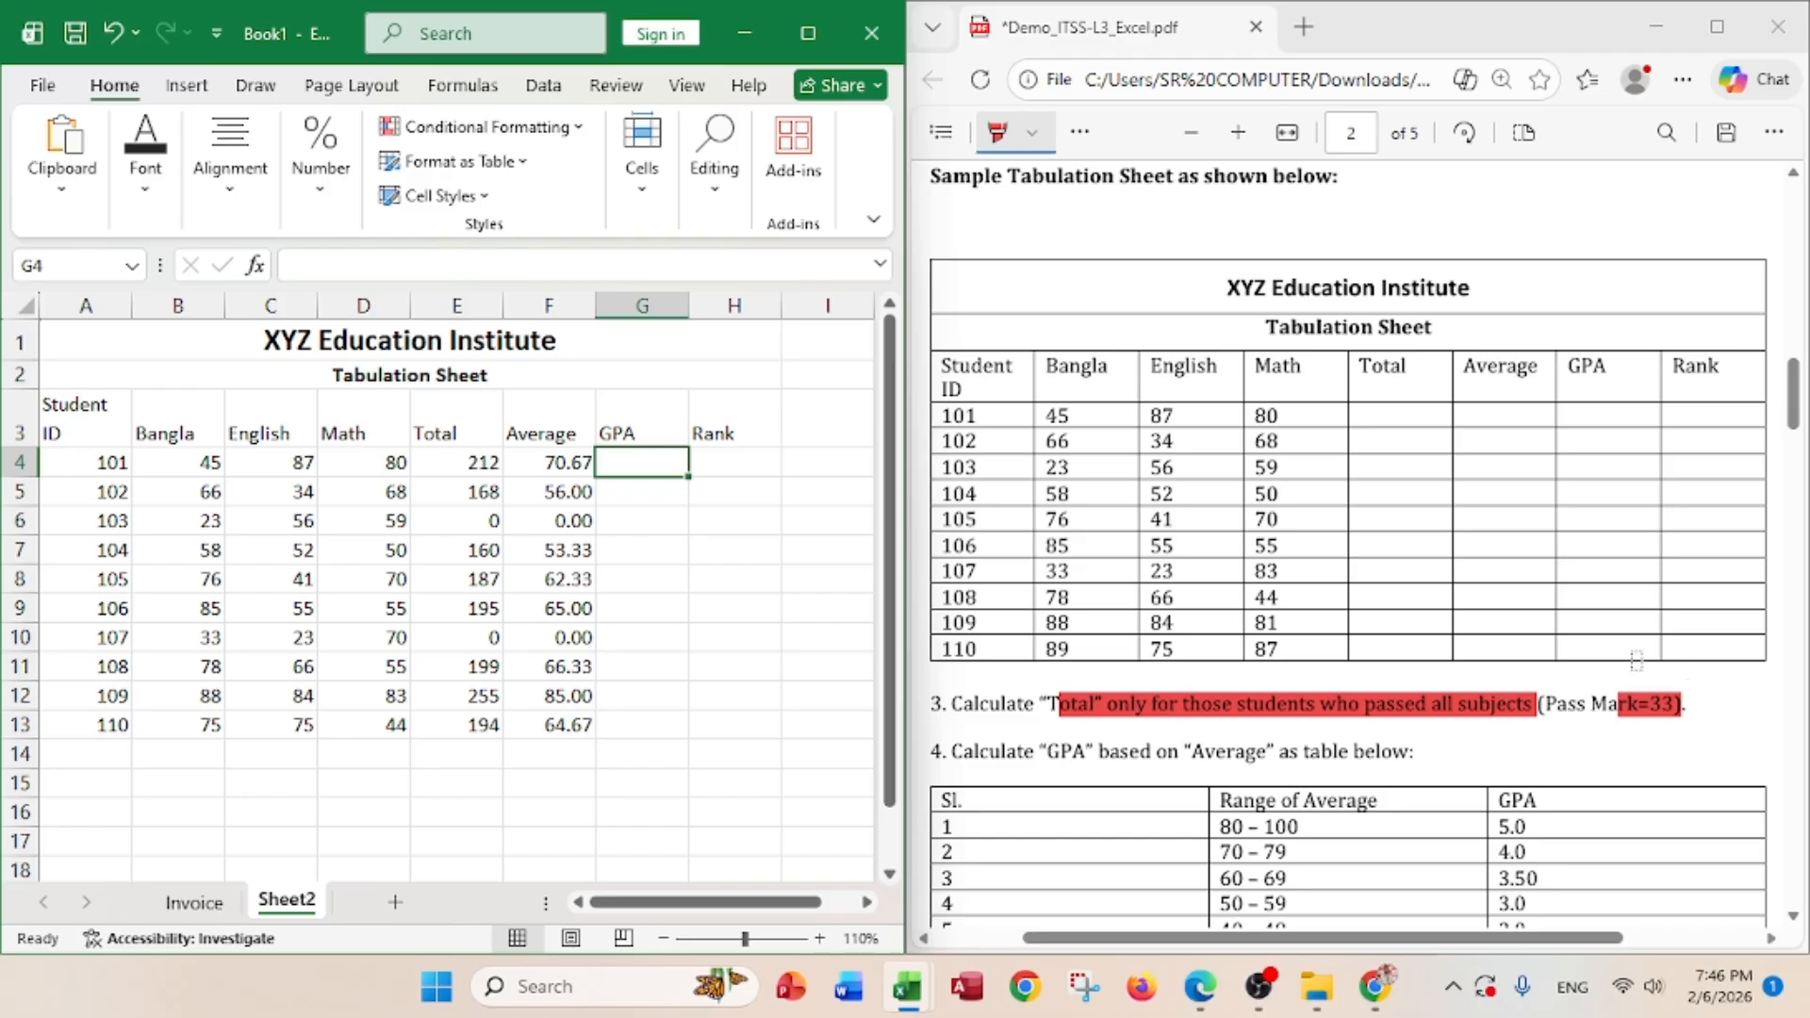
pyautogui.scroll(-2, 1471, 647)
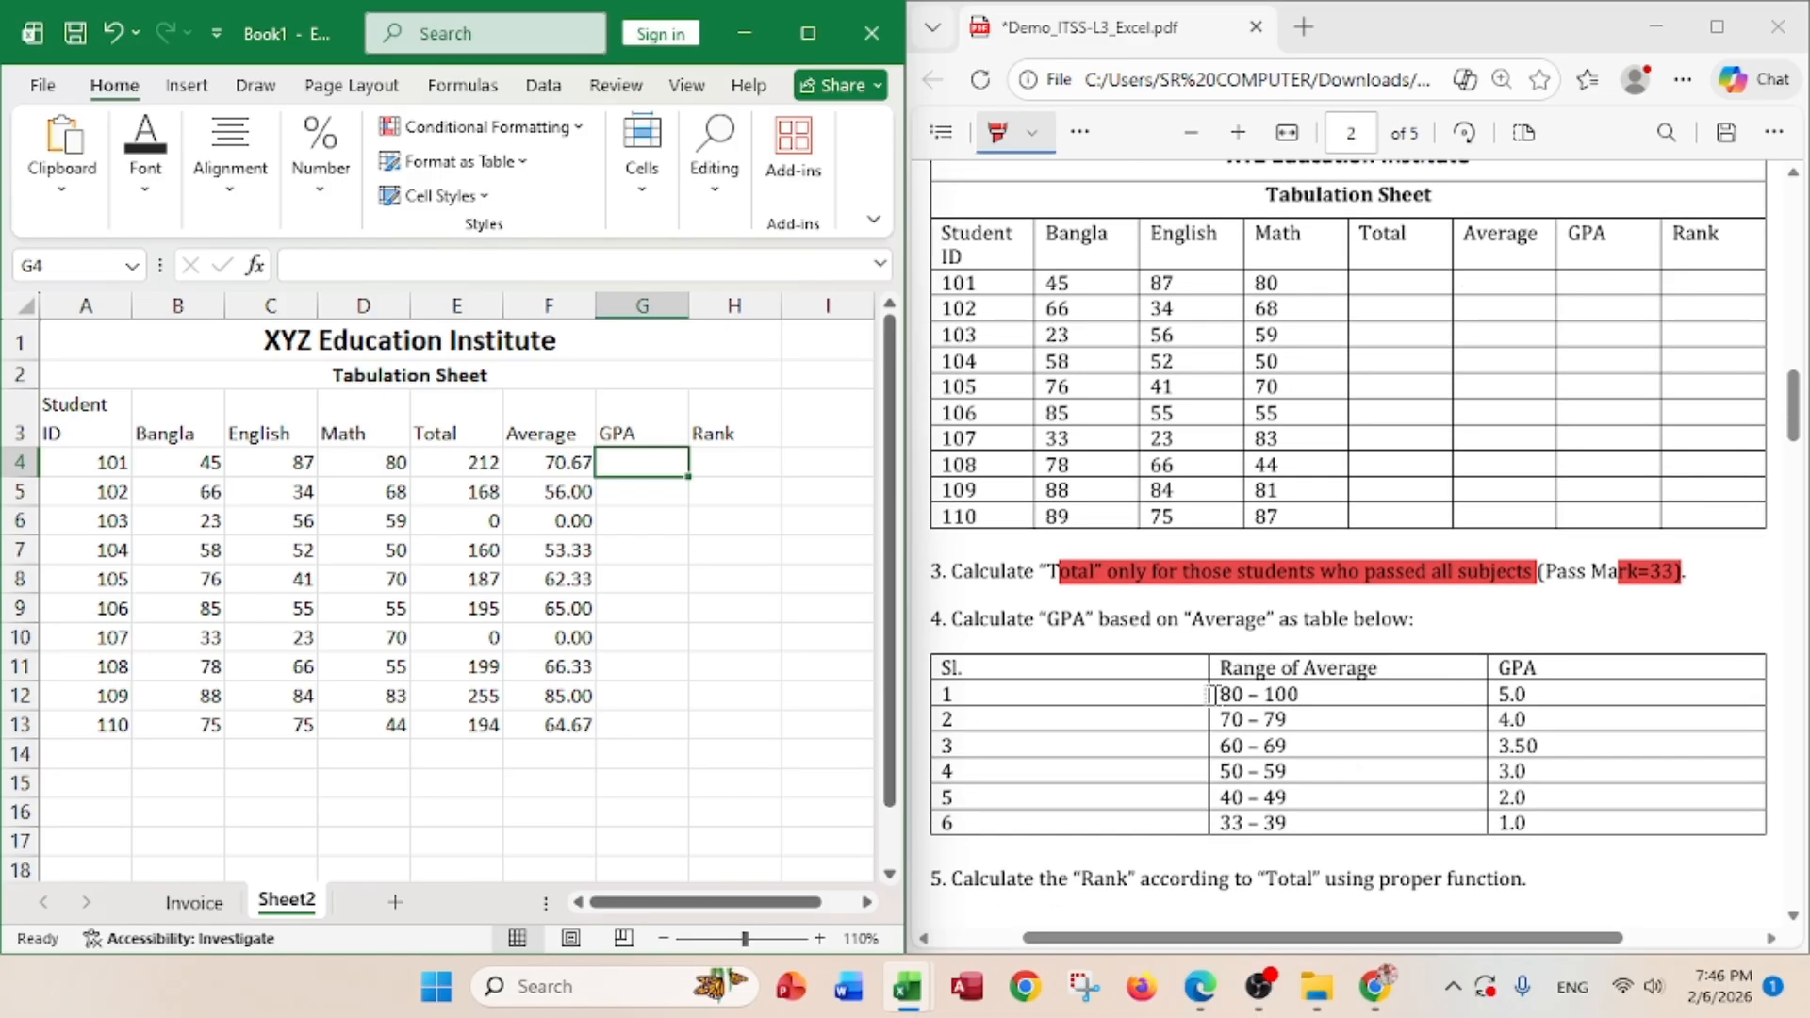
pyautogui.moveTo(1228, 695); pyautogui.dragTo(1522, 822)
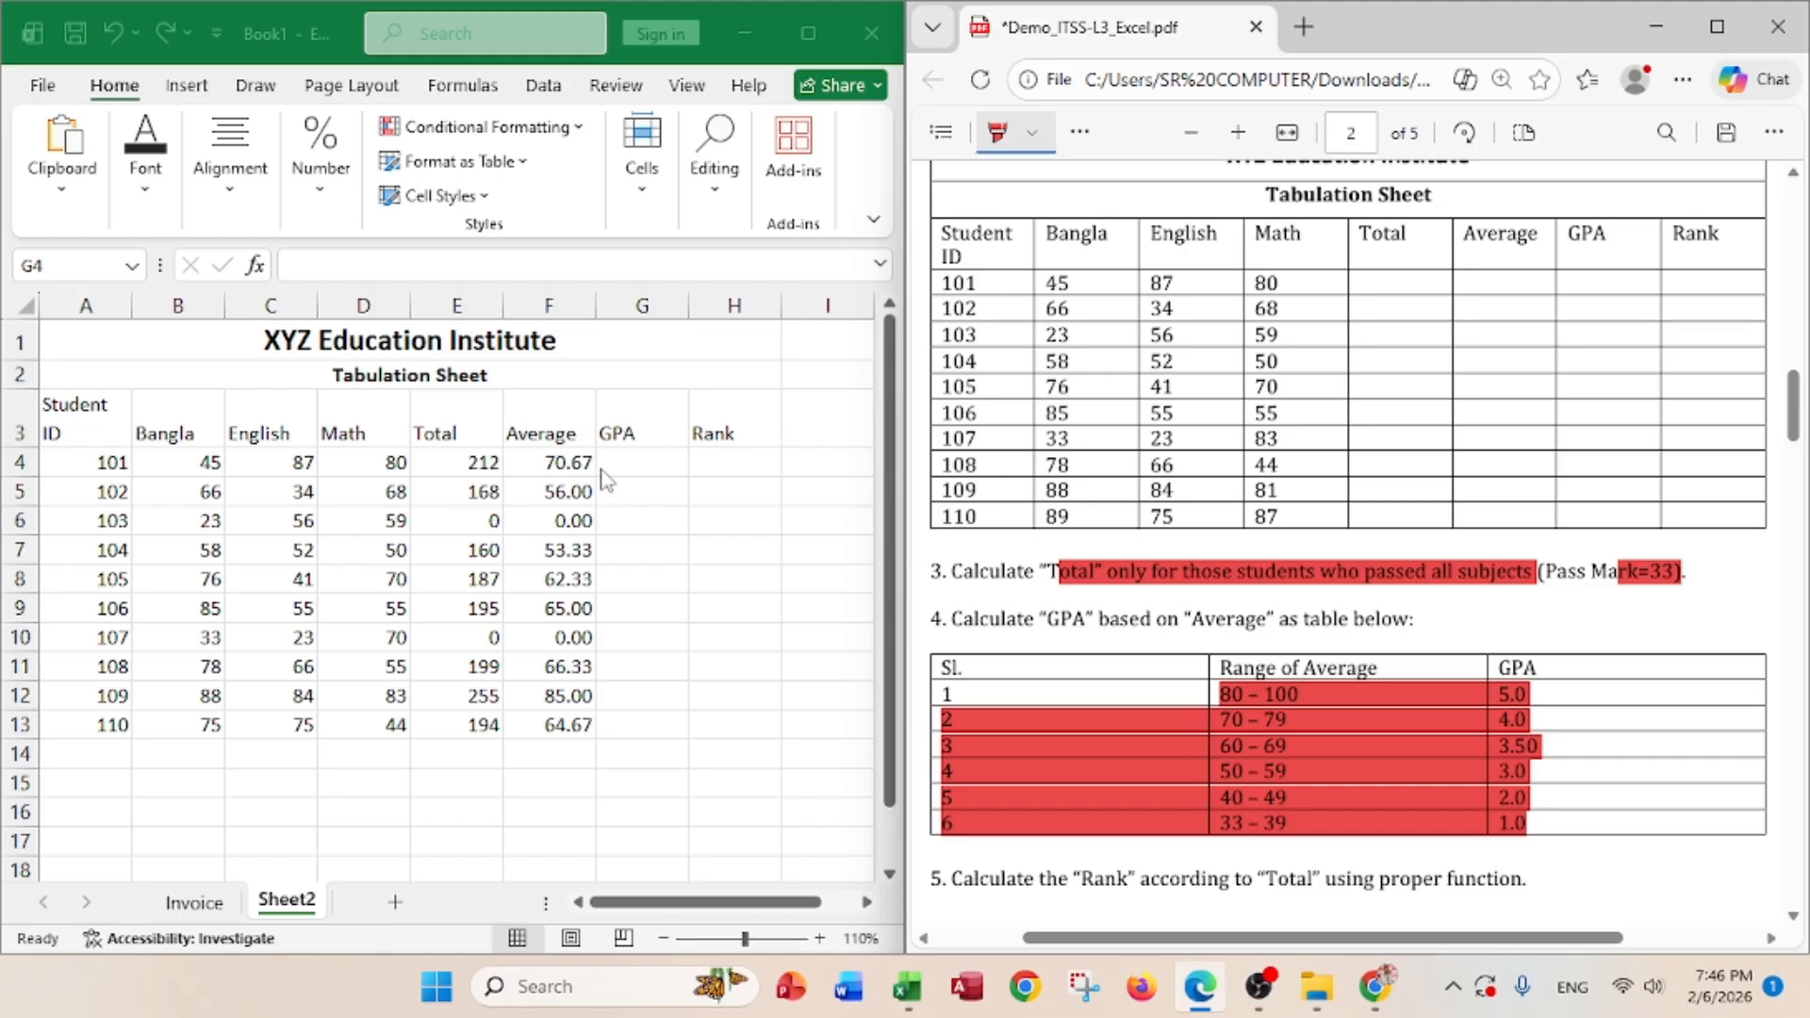
# - Begin an IF formula in the GPA cell G4 that tests F4>=80 and returns "5.00", leaving the value-if-false argument open
pyautogui.click(645, 460)
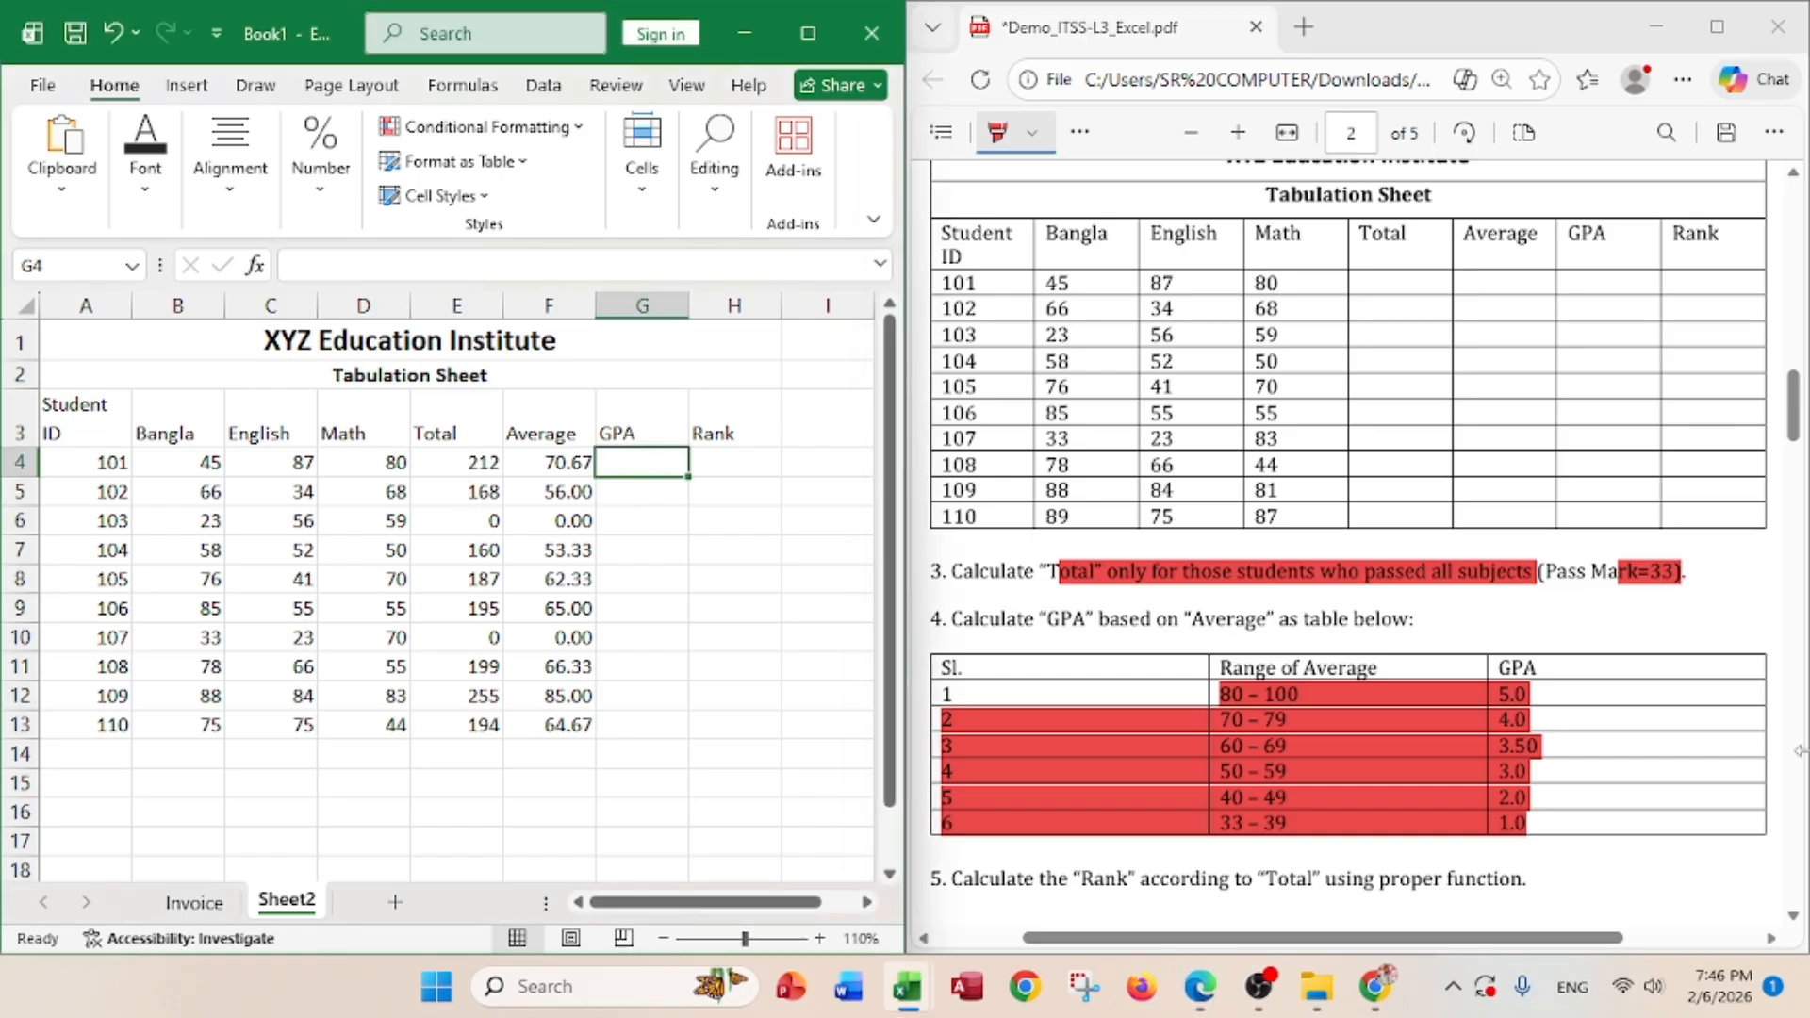
pyautogui.write('=')
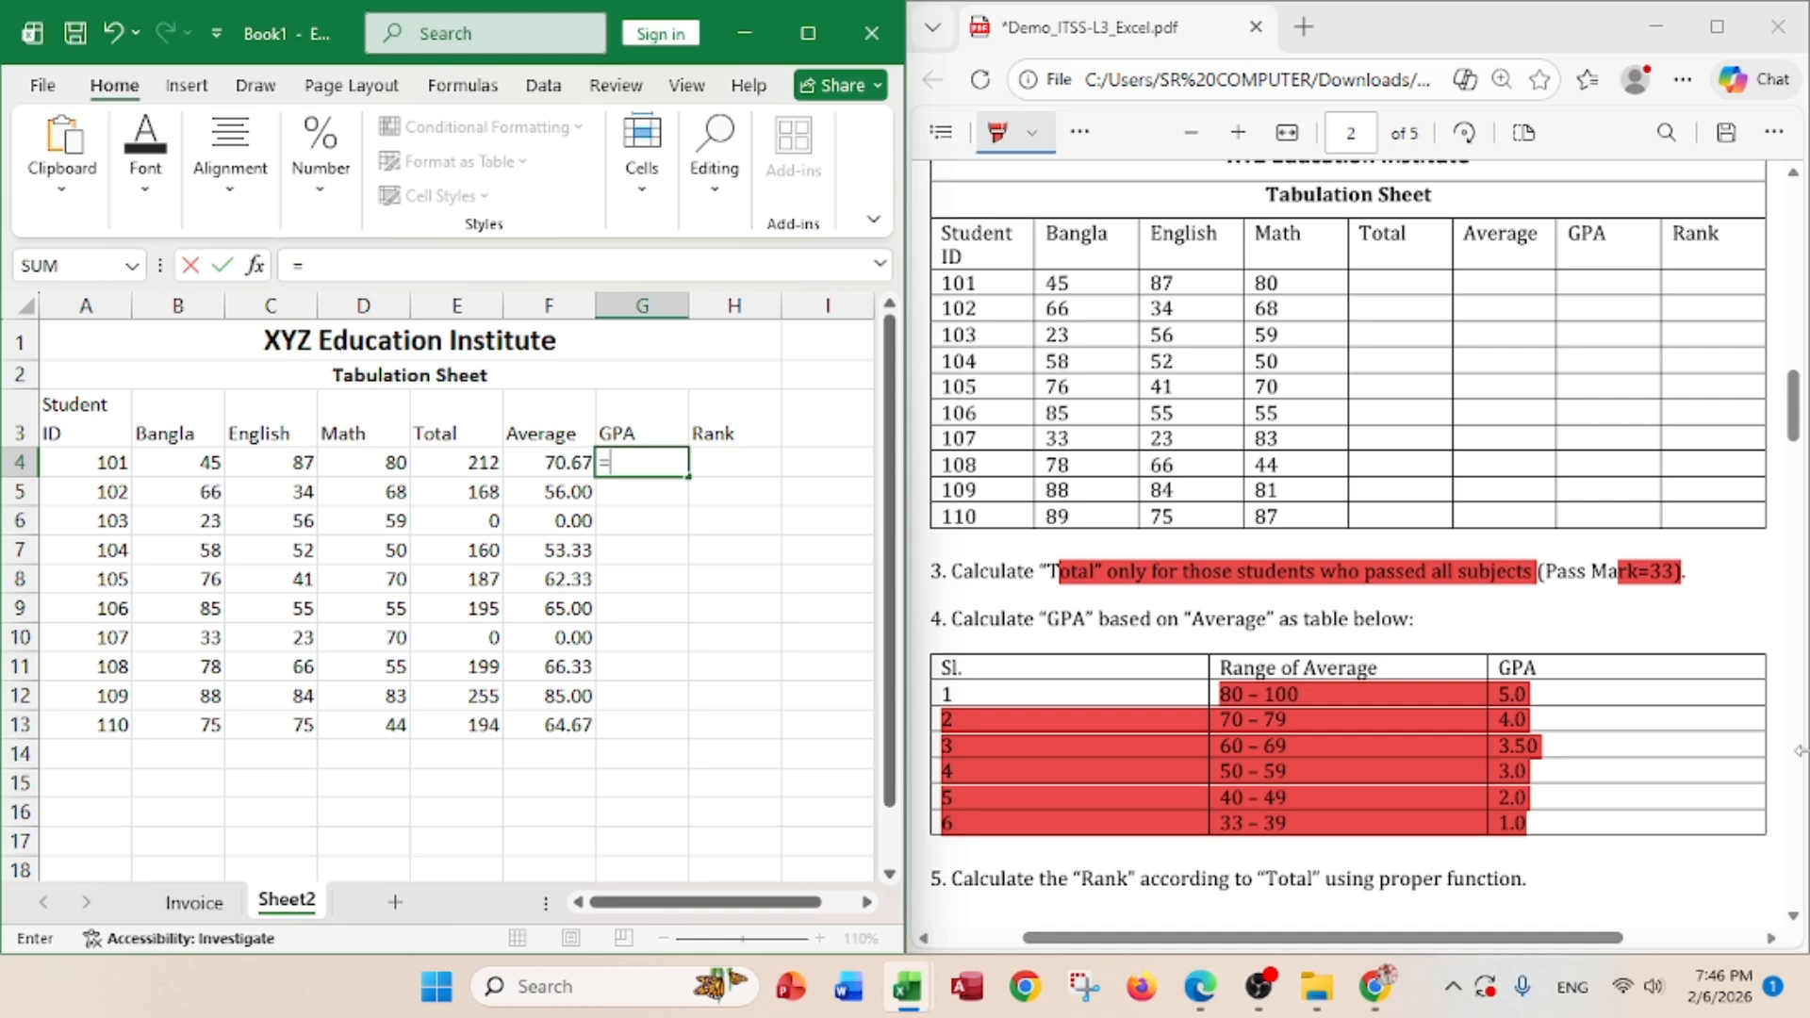
pyautogui.write('if')
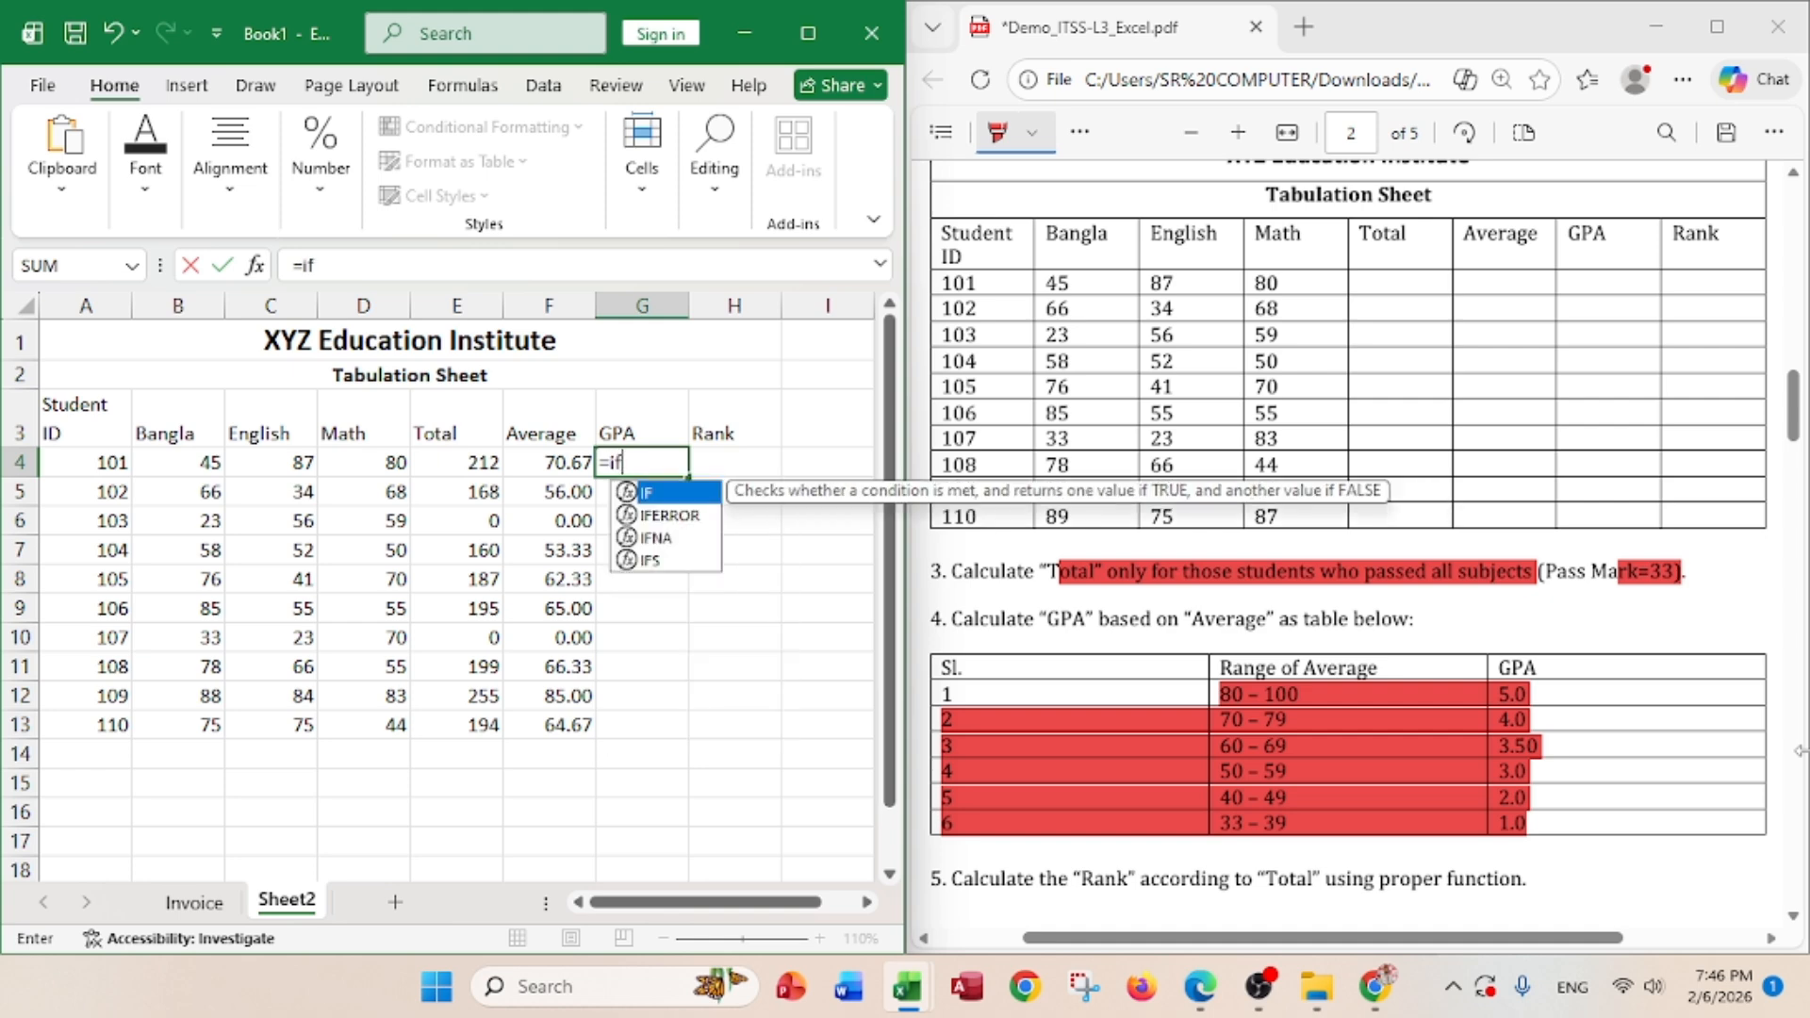
pyautogui.write('(')
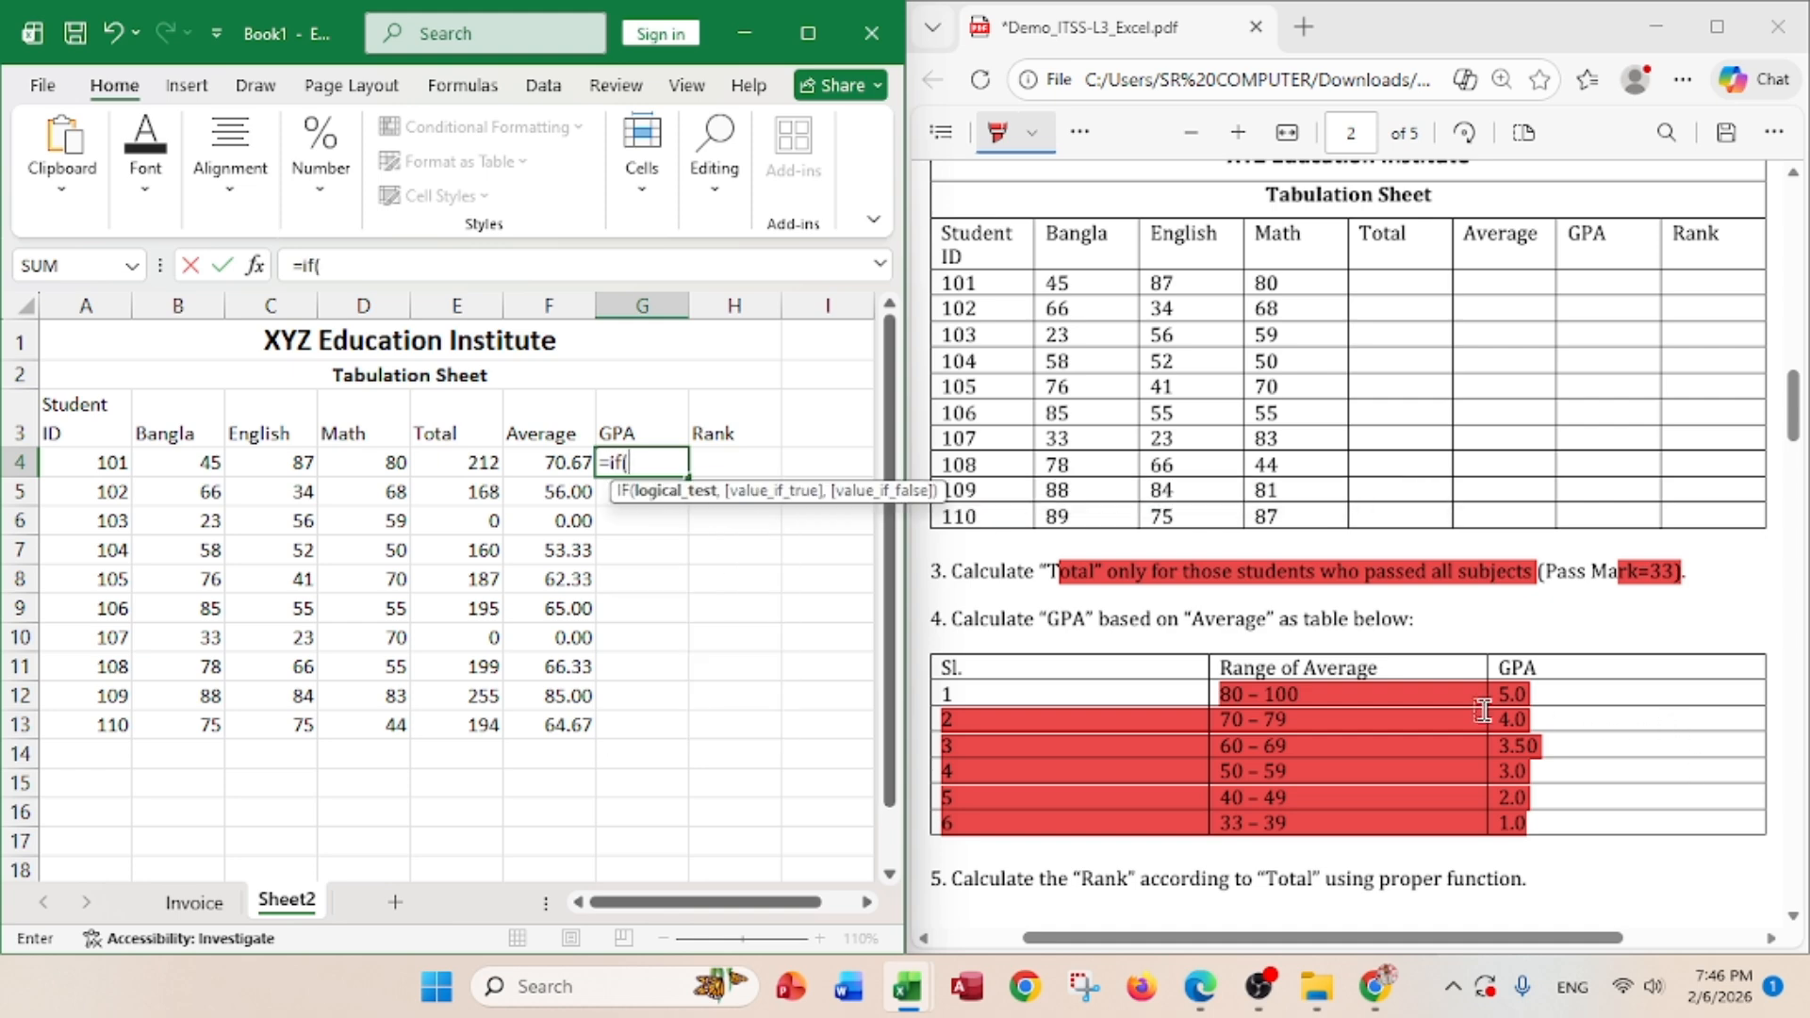
pyautogui.click(554, 460)
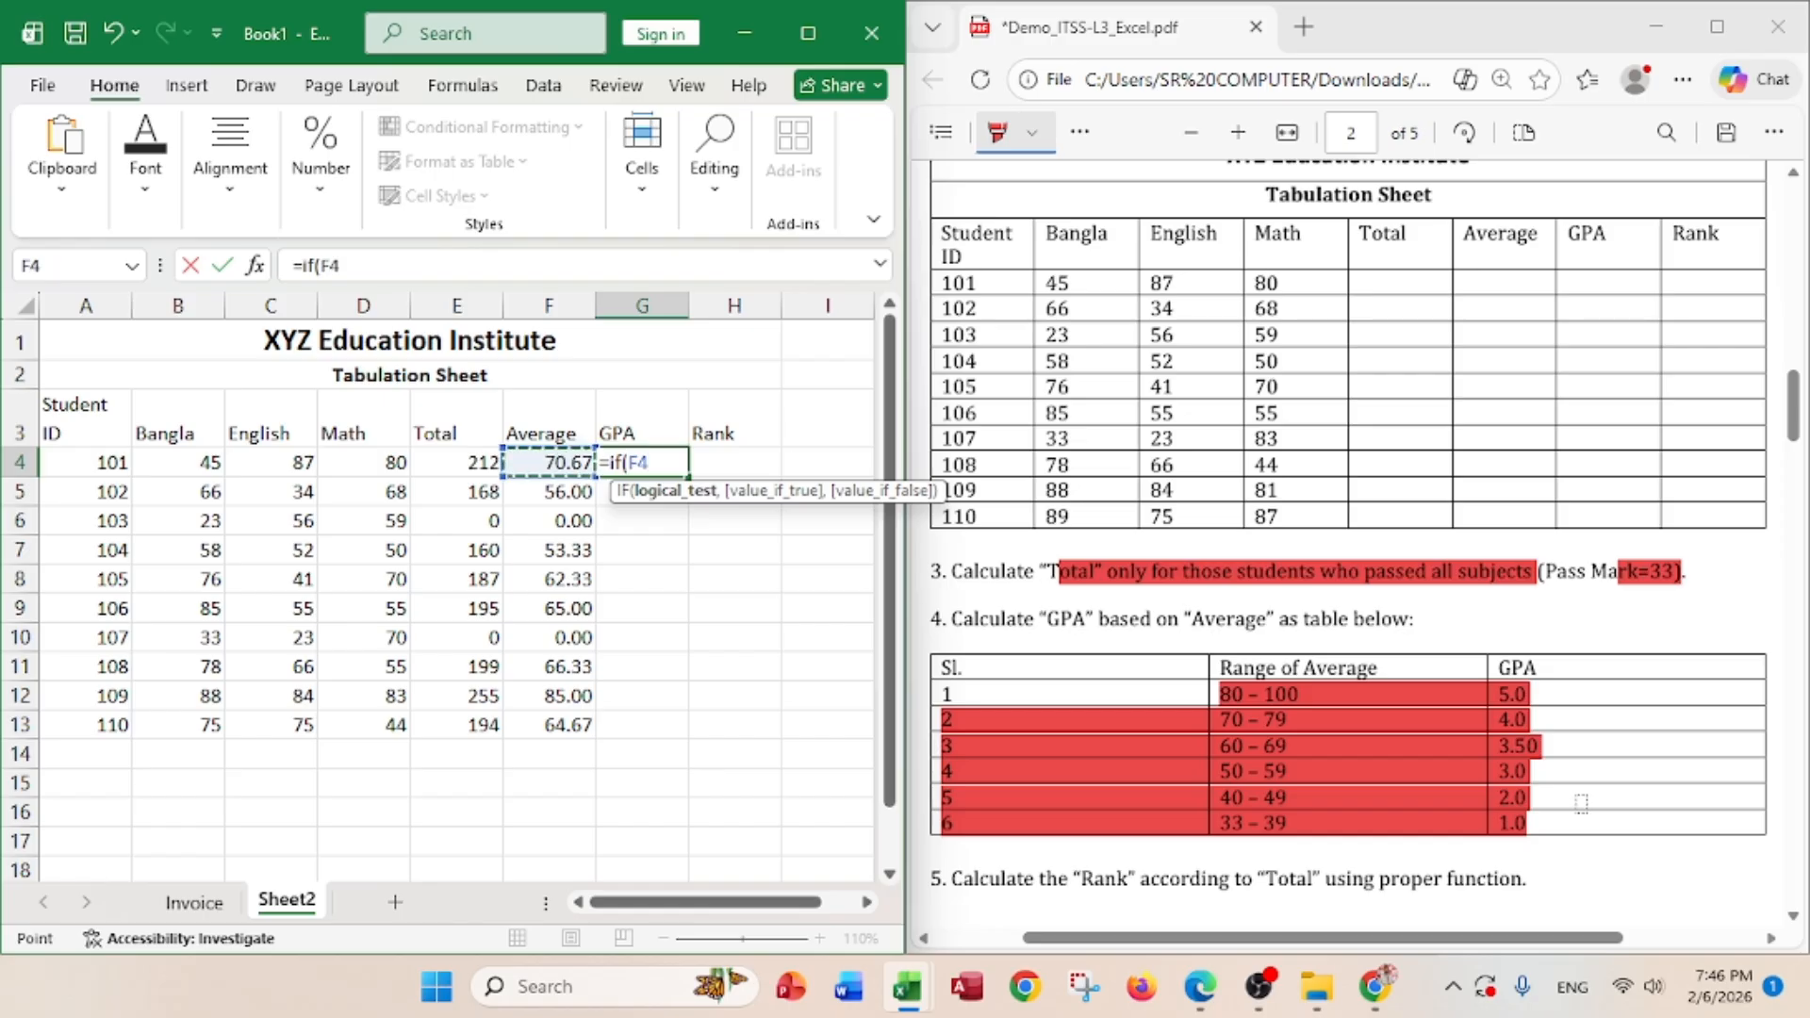
pyautogui.write('>=80,')
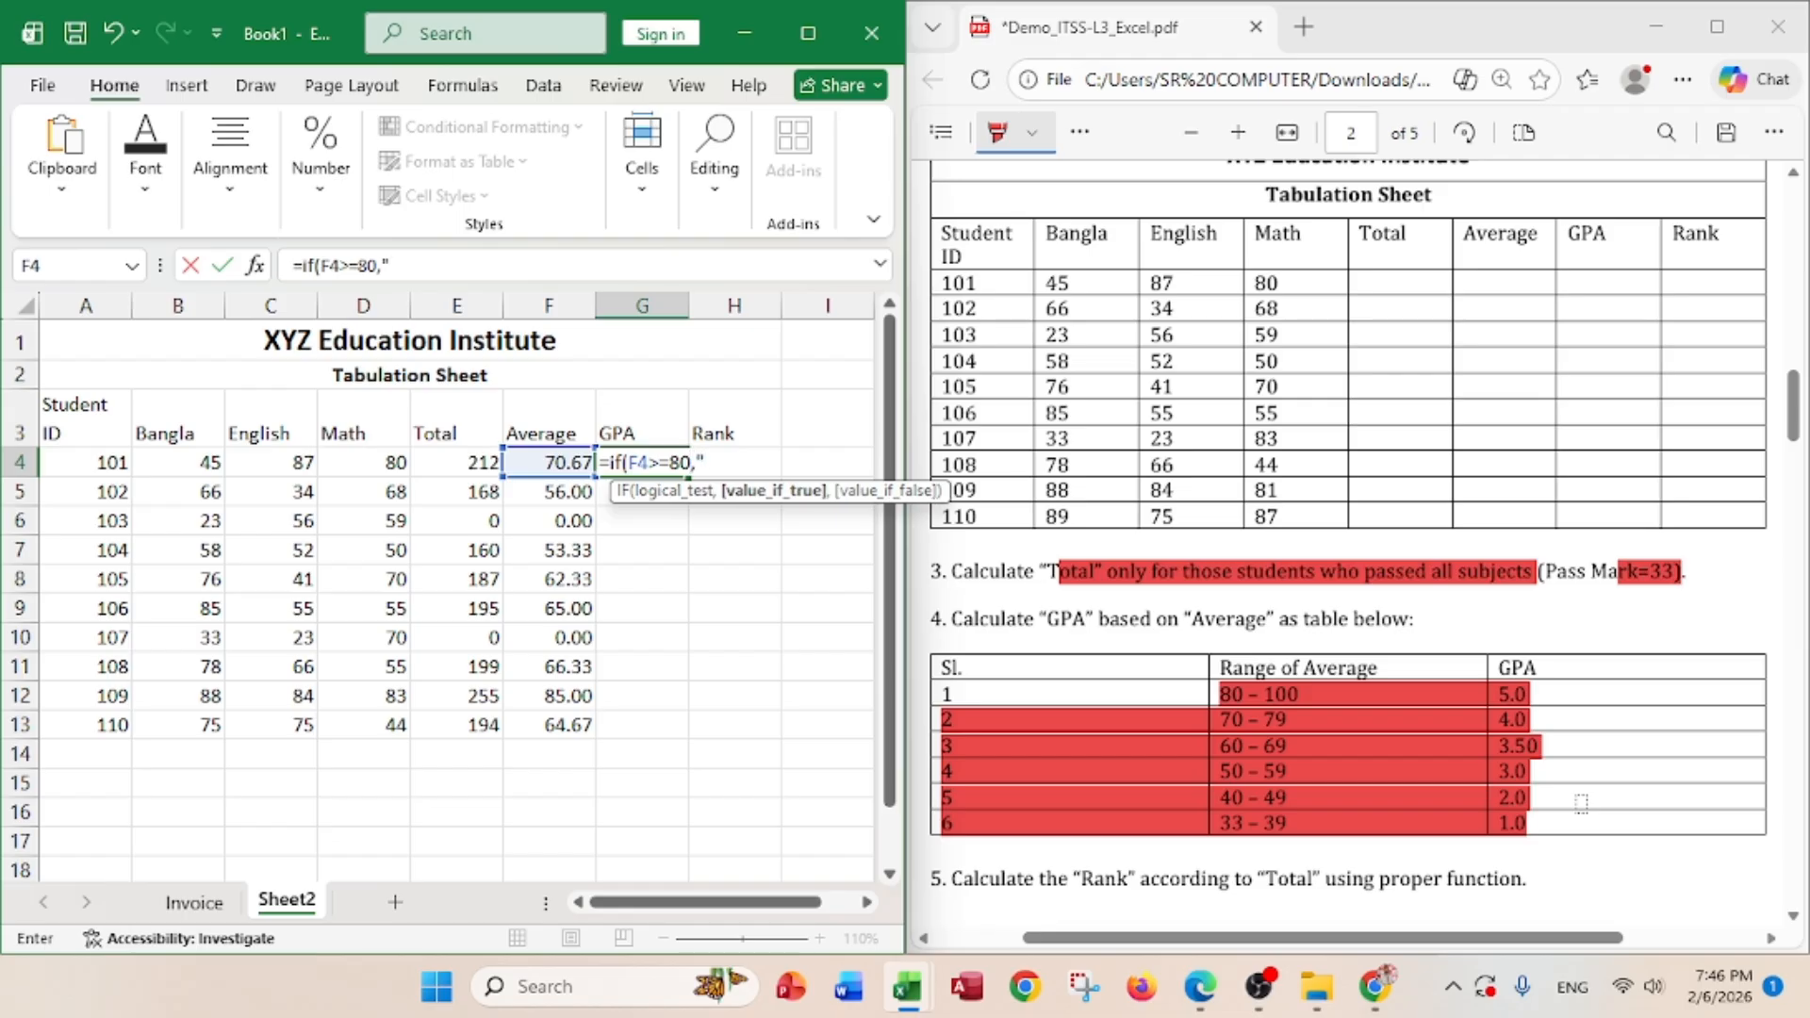
pyautogui.write('"5.00",')
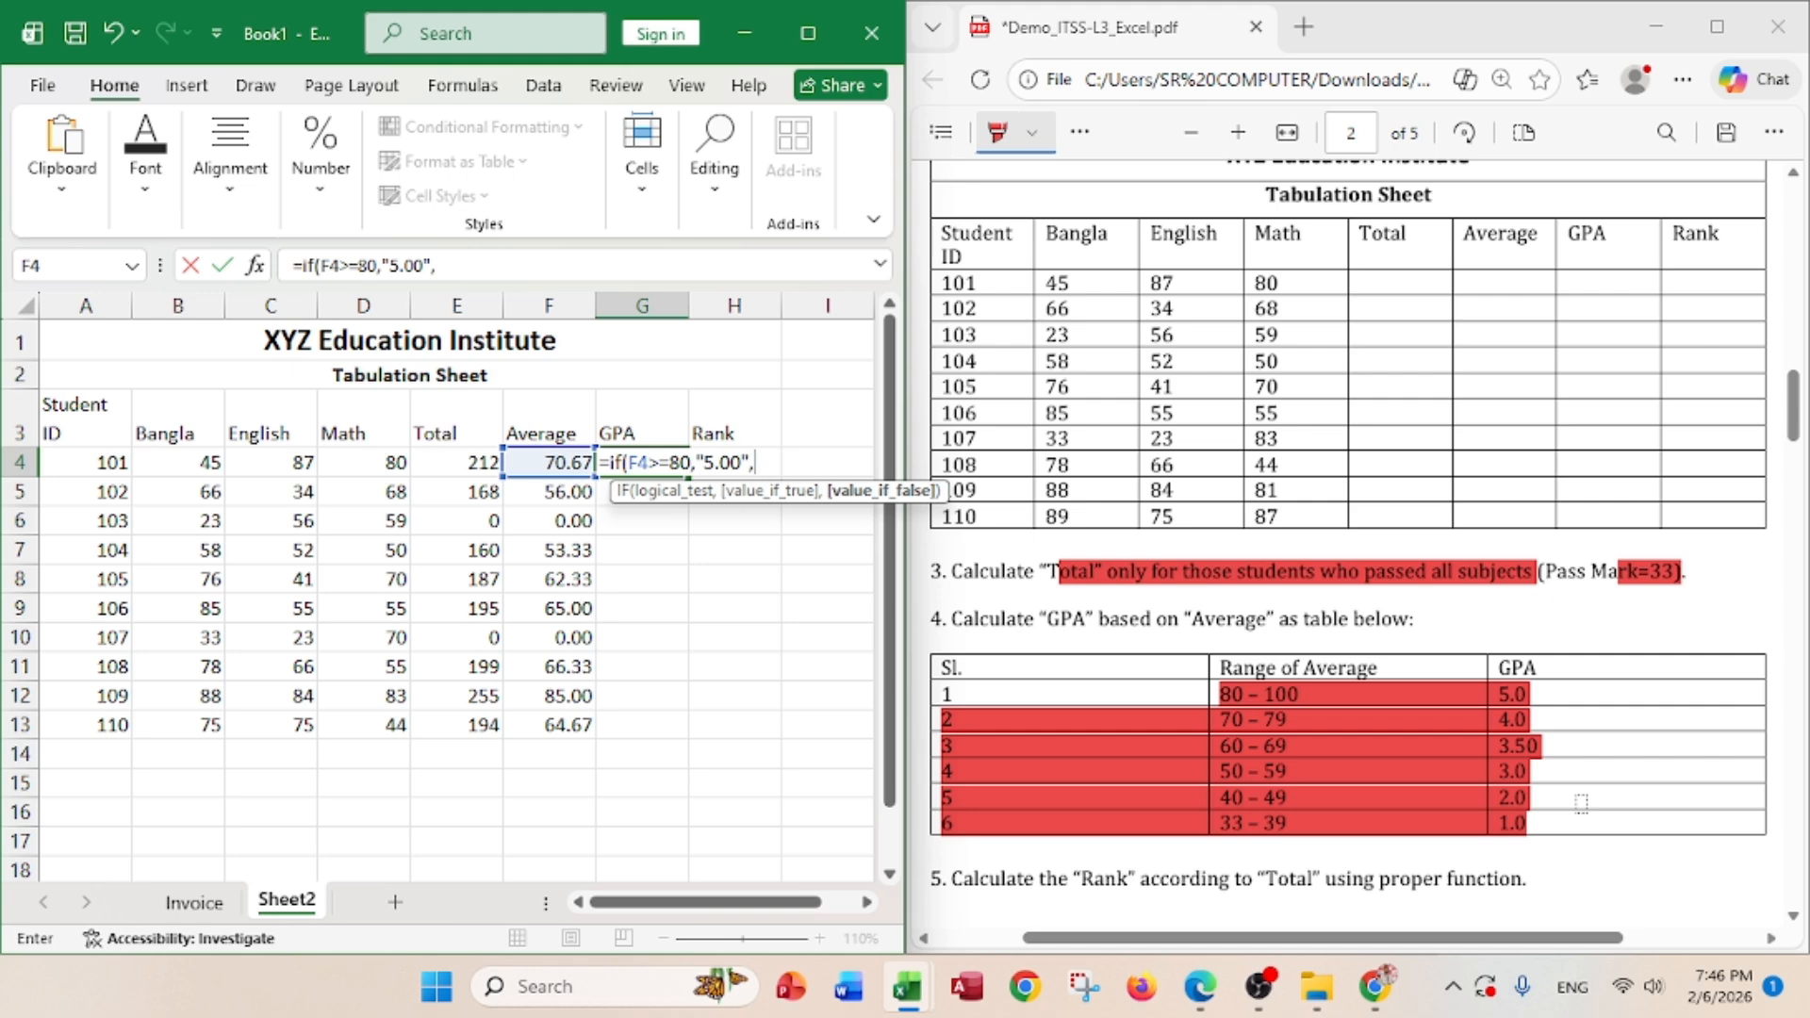
# - Copy the IF(F4>=80,"5.00", segment of the G4 formula and paste it five times at the formula's end
pyautogui.scroll(-2, 1403, 704)
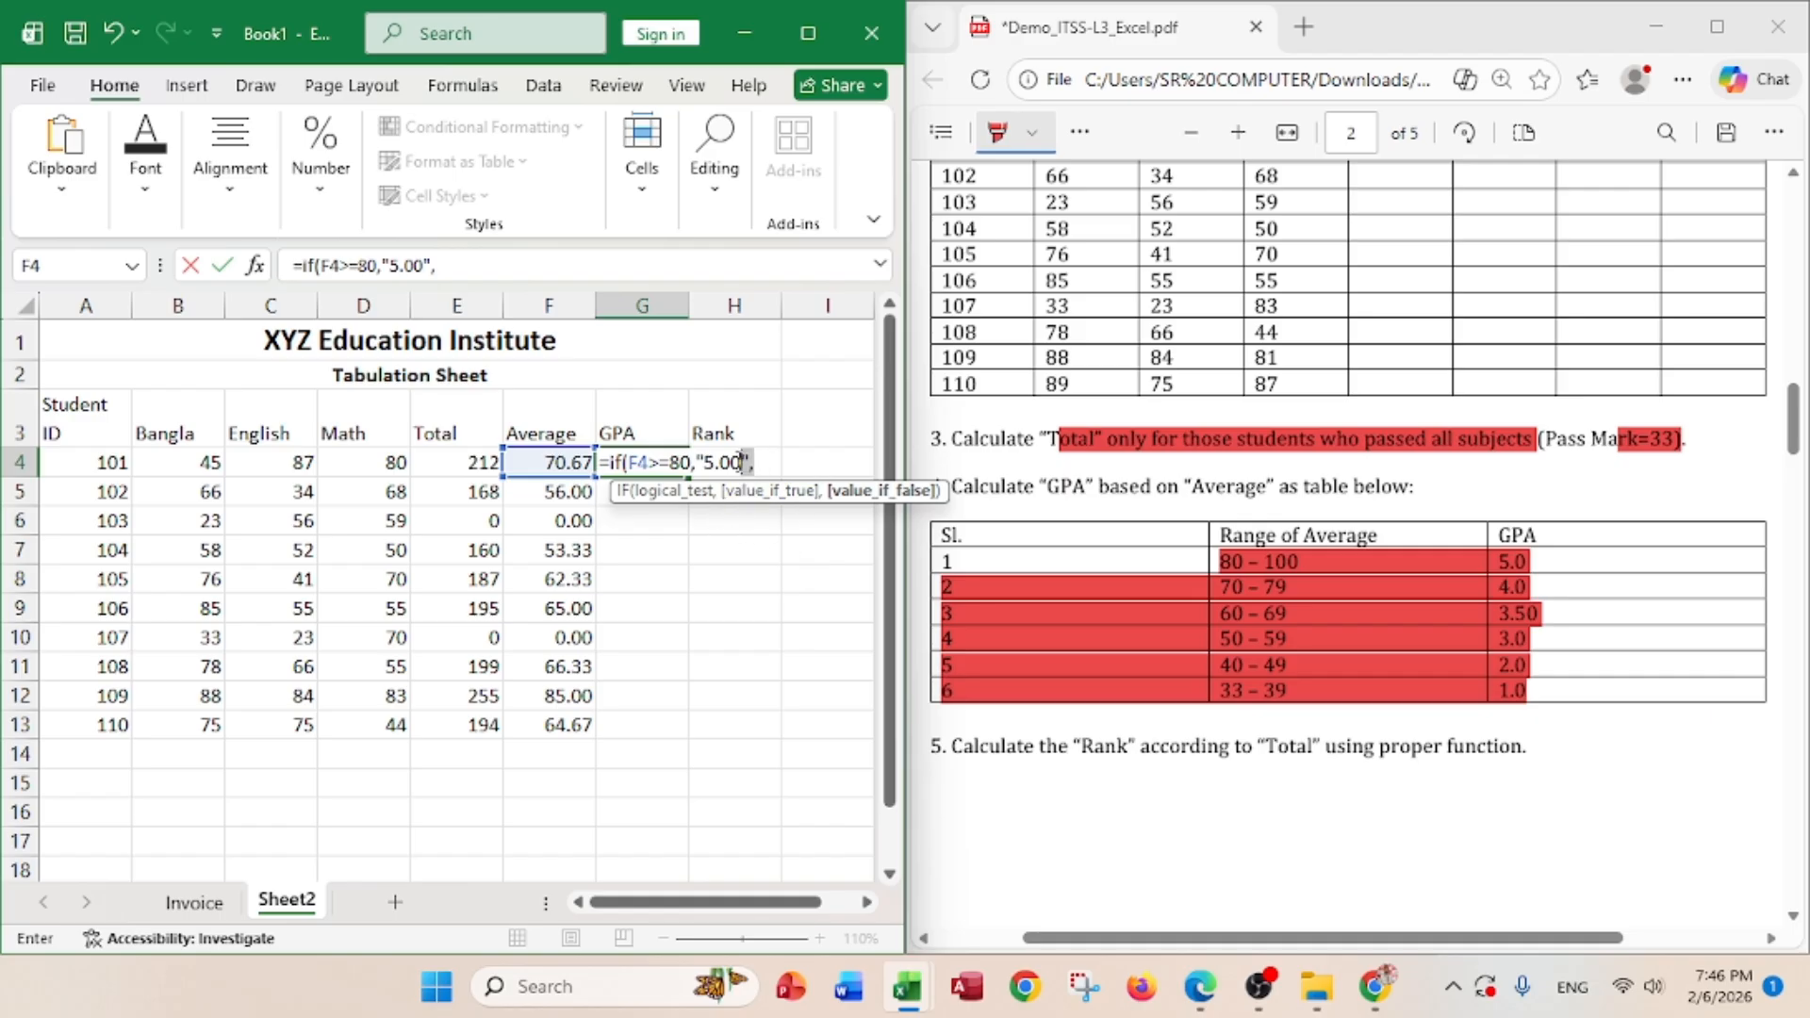
pyautogui.moveTo(741, 462); pyautogui.dragTo(650, 462)
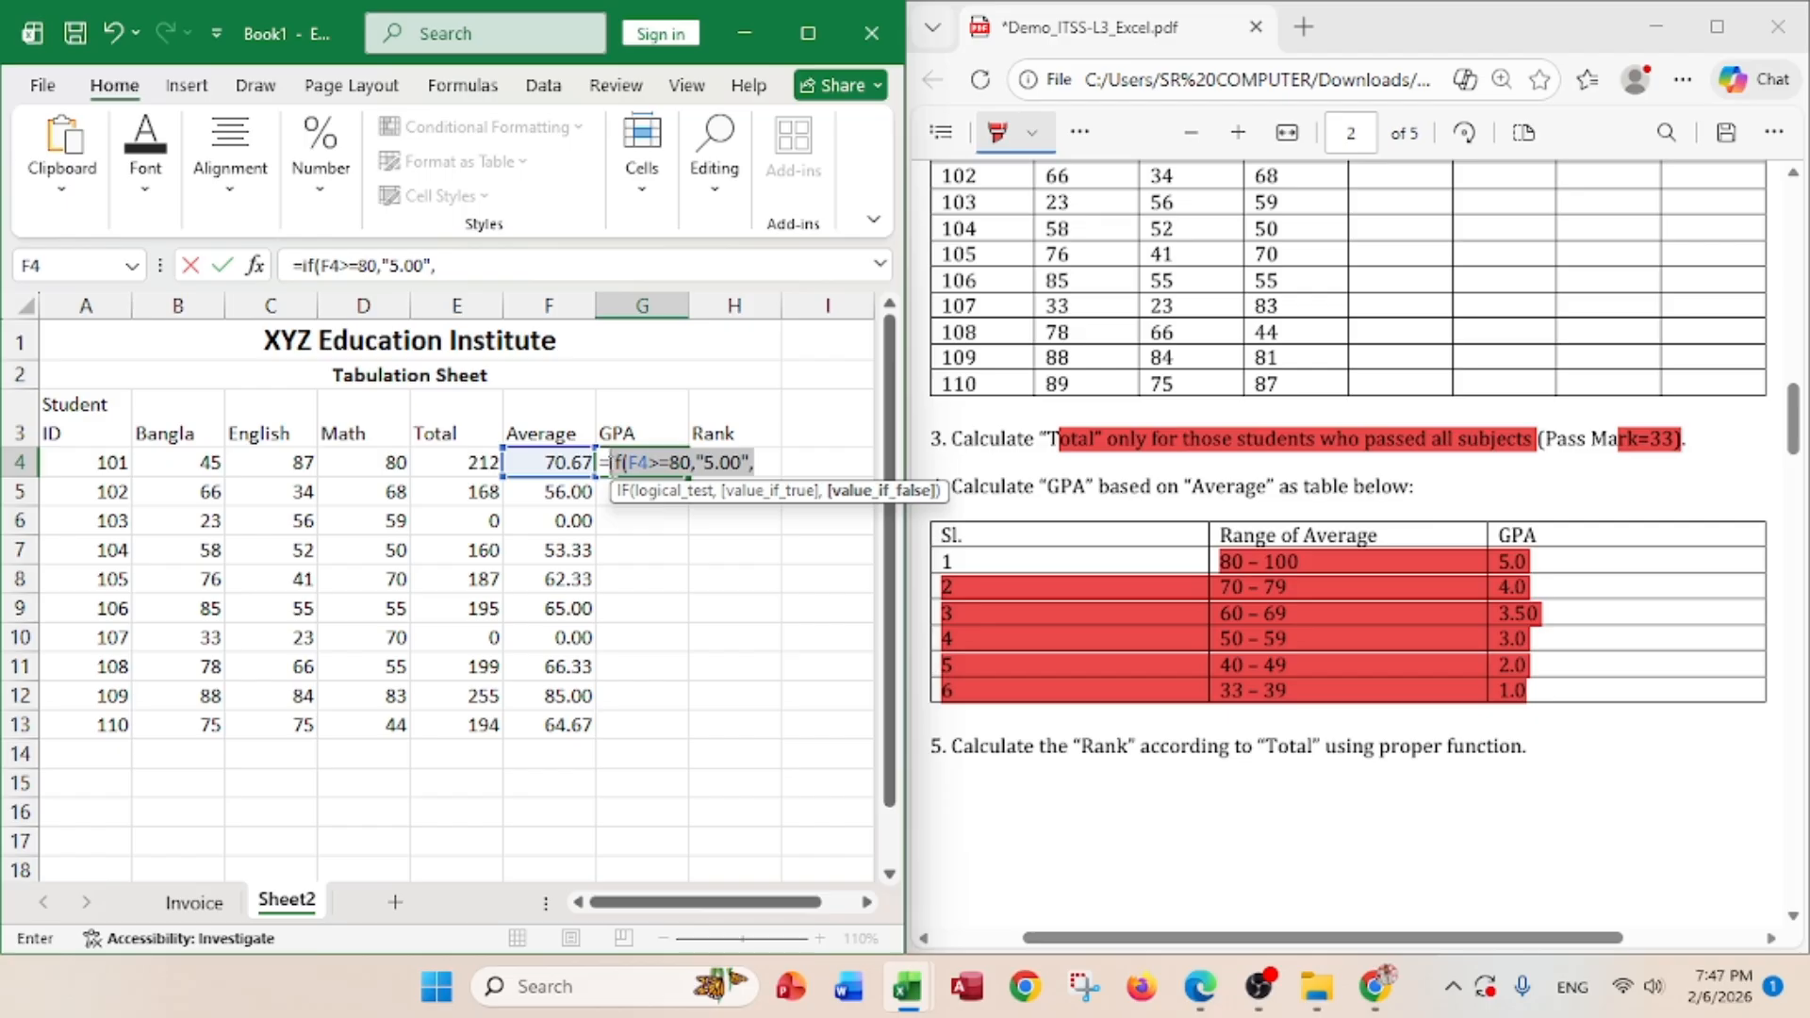
pyautogui.click(608, 462)
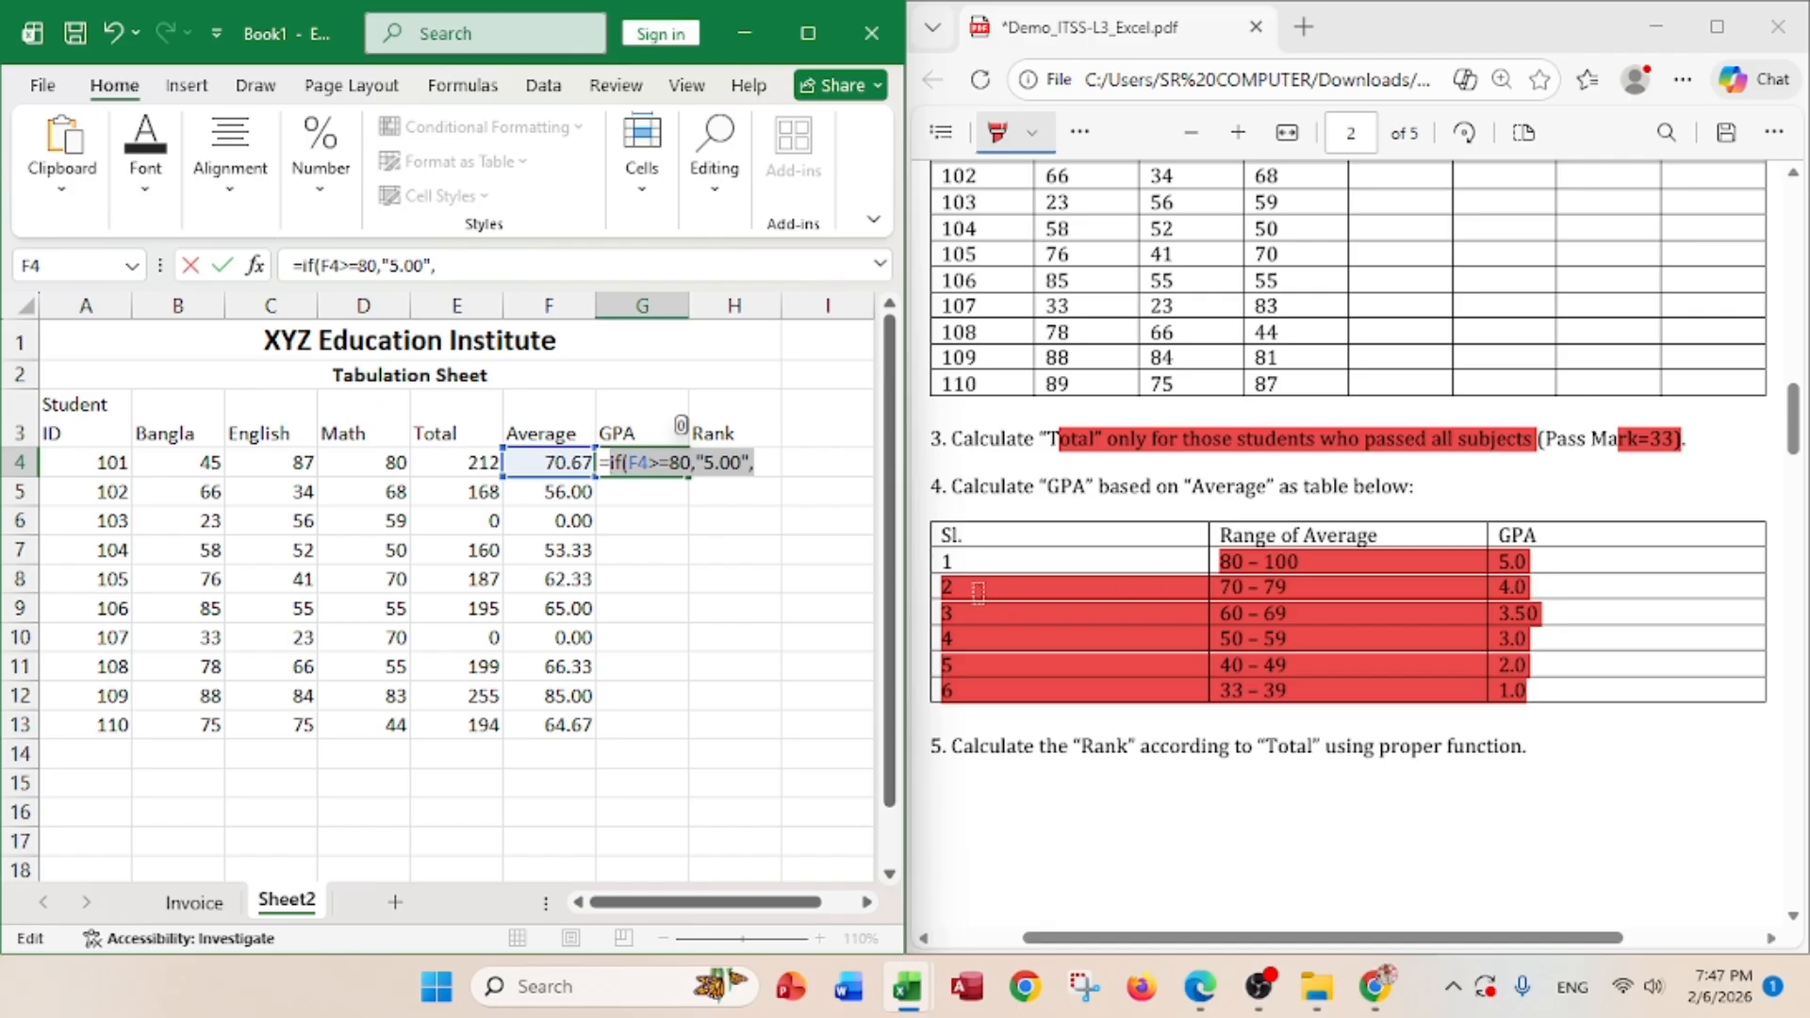
pyautogui.click(761, 461)
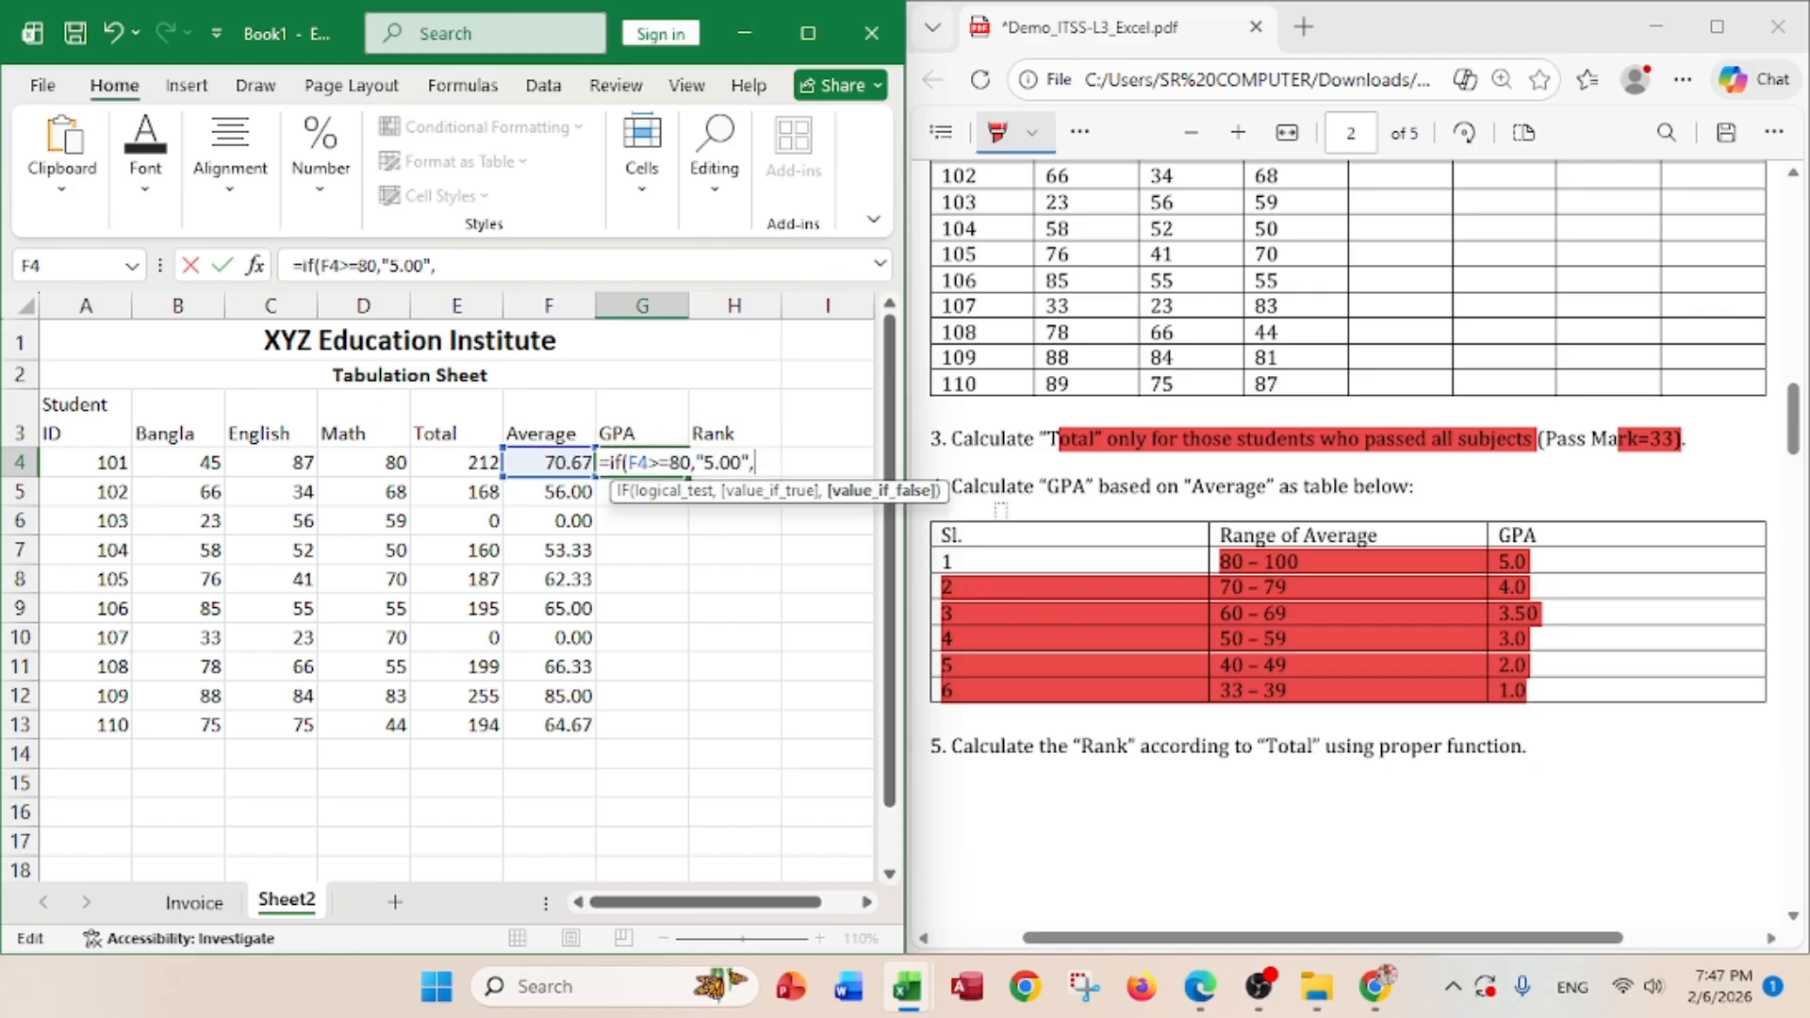
pyautogui.hotkey('ctrl', 'v')
pyautogui.hotkey('ctrl', 'v')
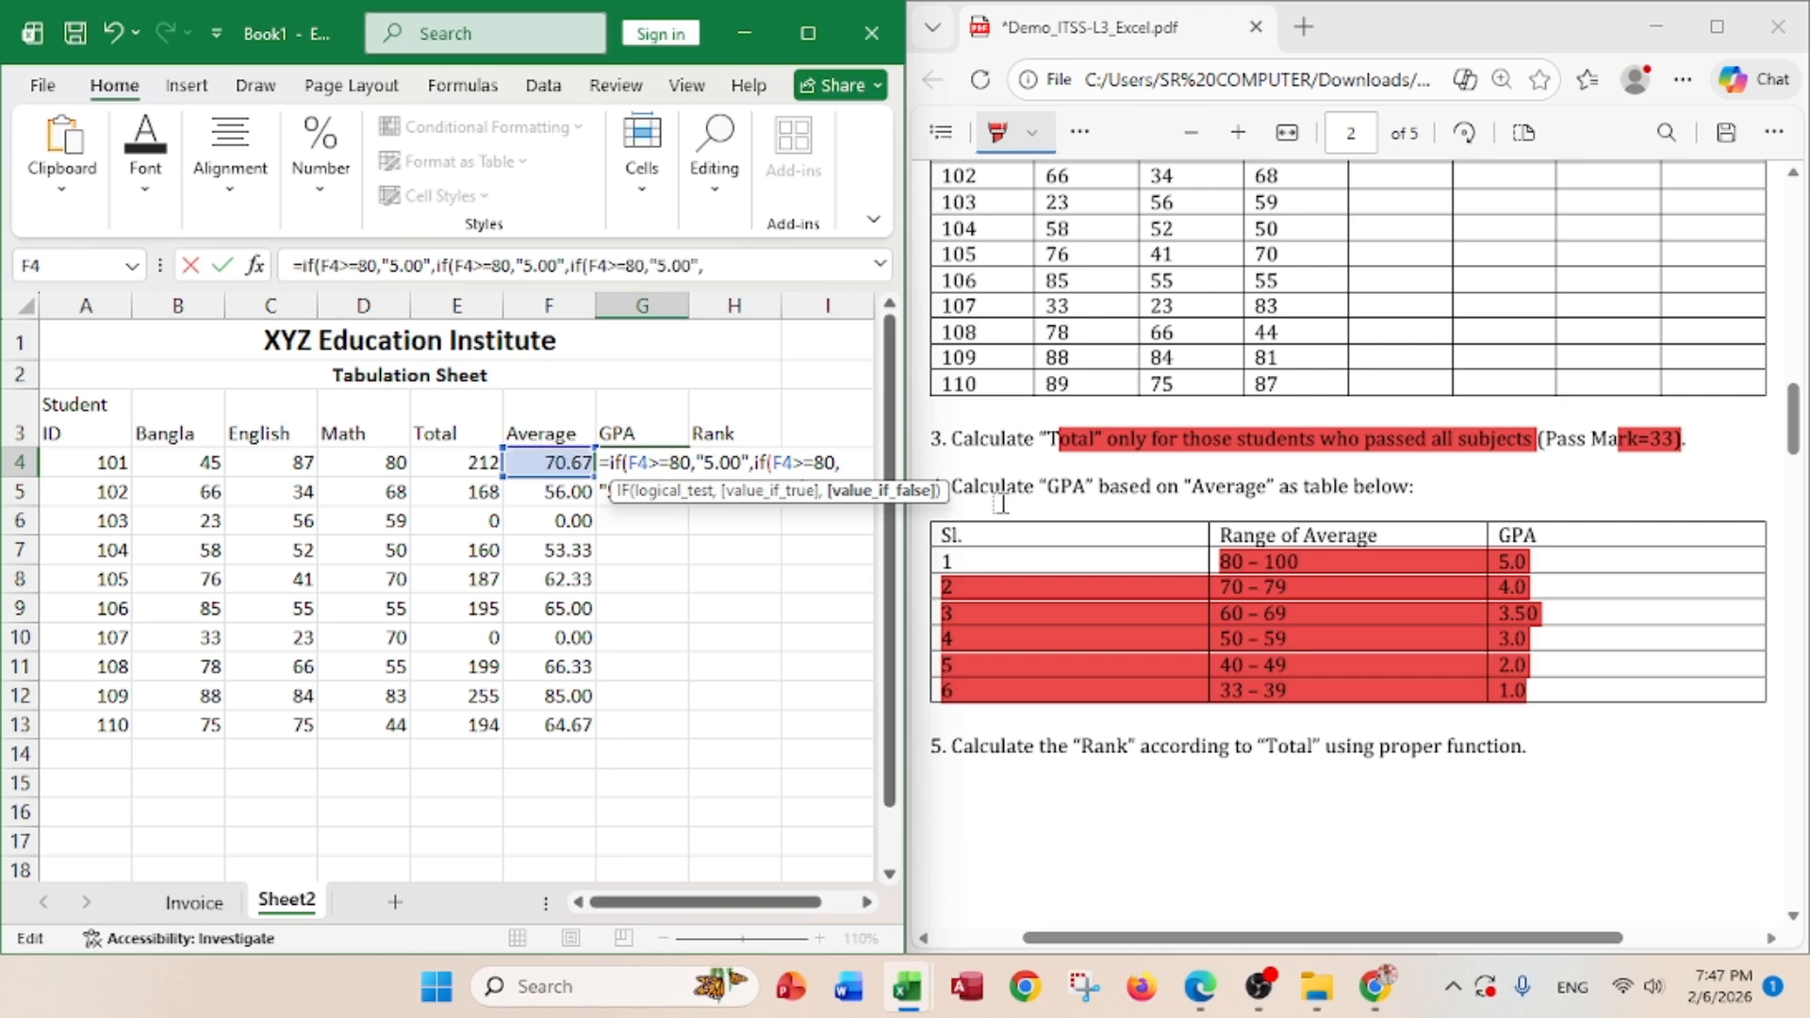
pyautogui.hotkey('ctrl', 'v')
pyautogui.hotkey('ctrl', 'v')
pyautogui.hotkey('ctrl', 'v')
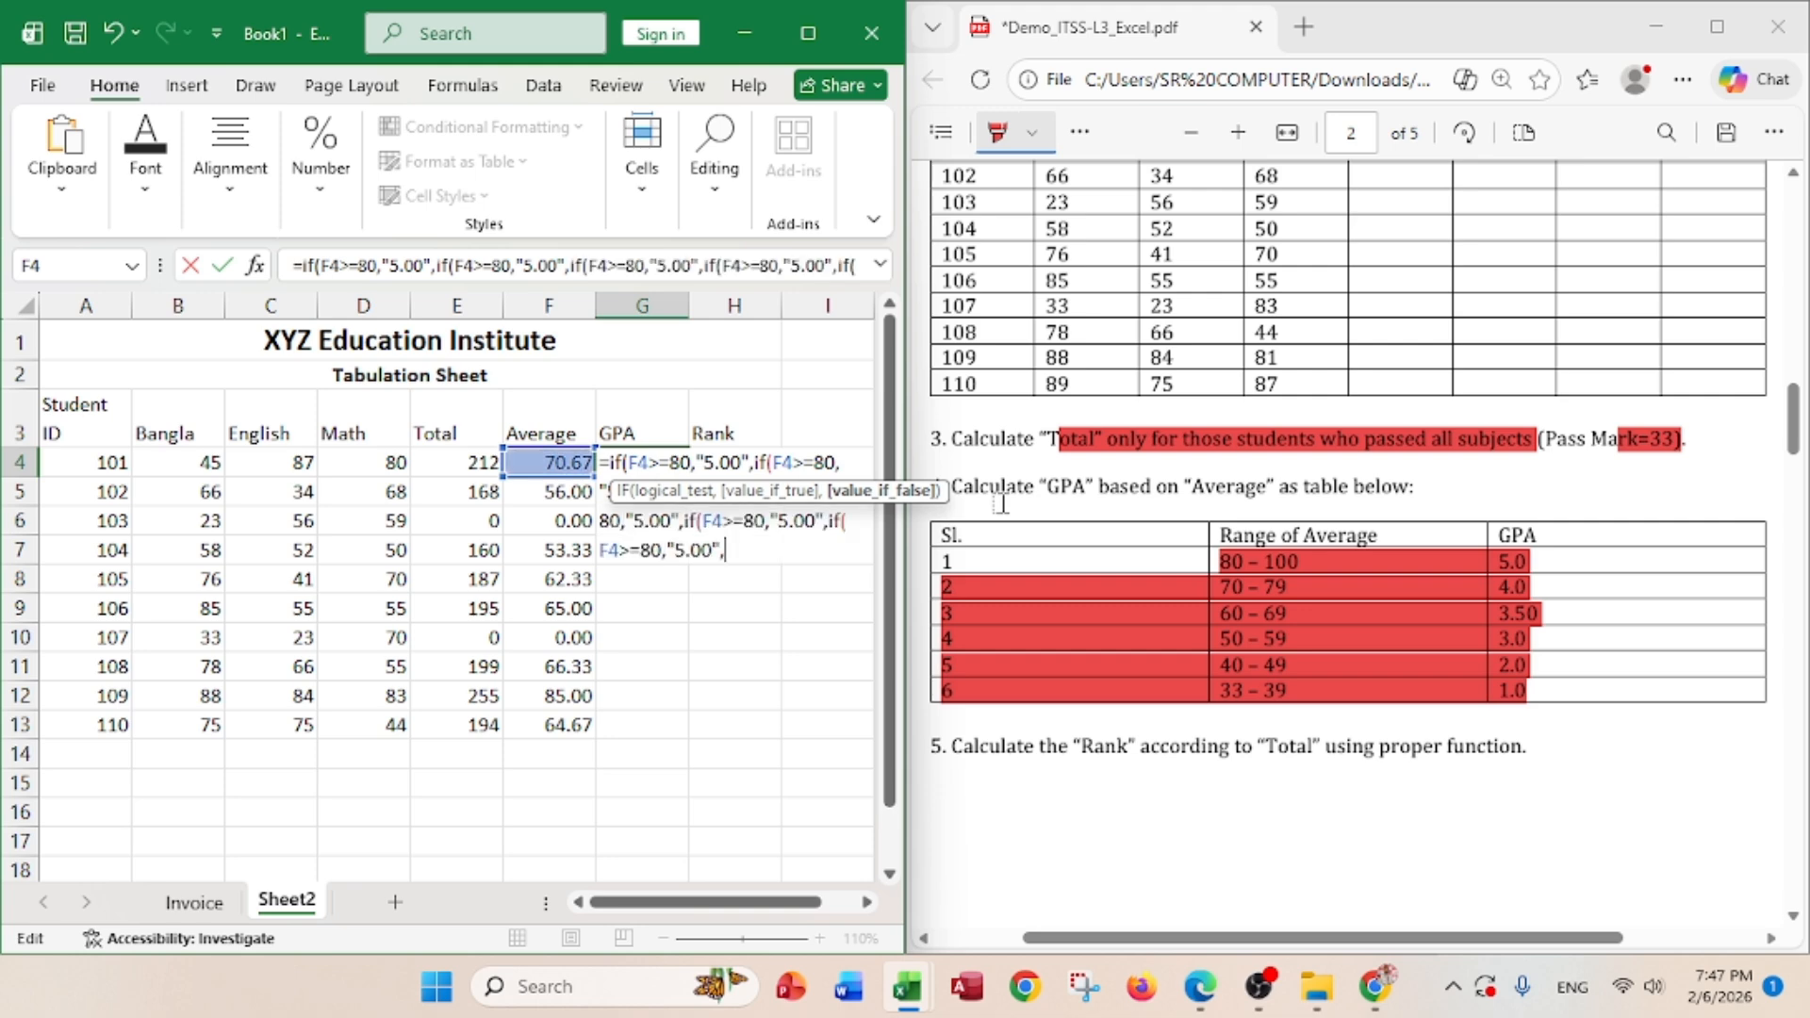
# - Change the second IF segment of the G4 formula to test F4>=70 and return "4.00"
pyautogui.click(762, 553)
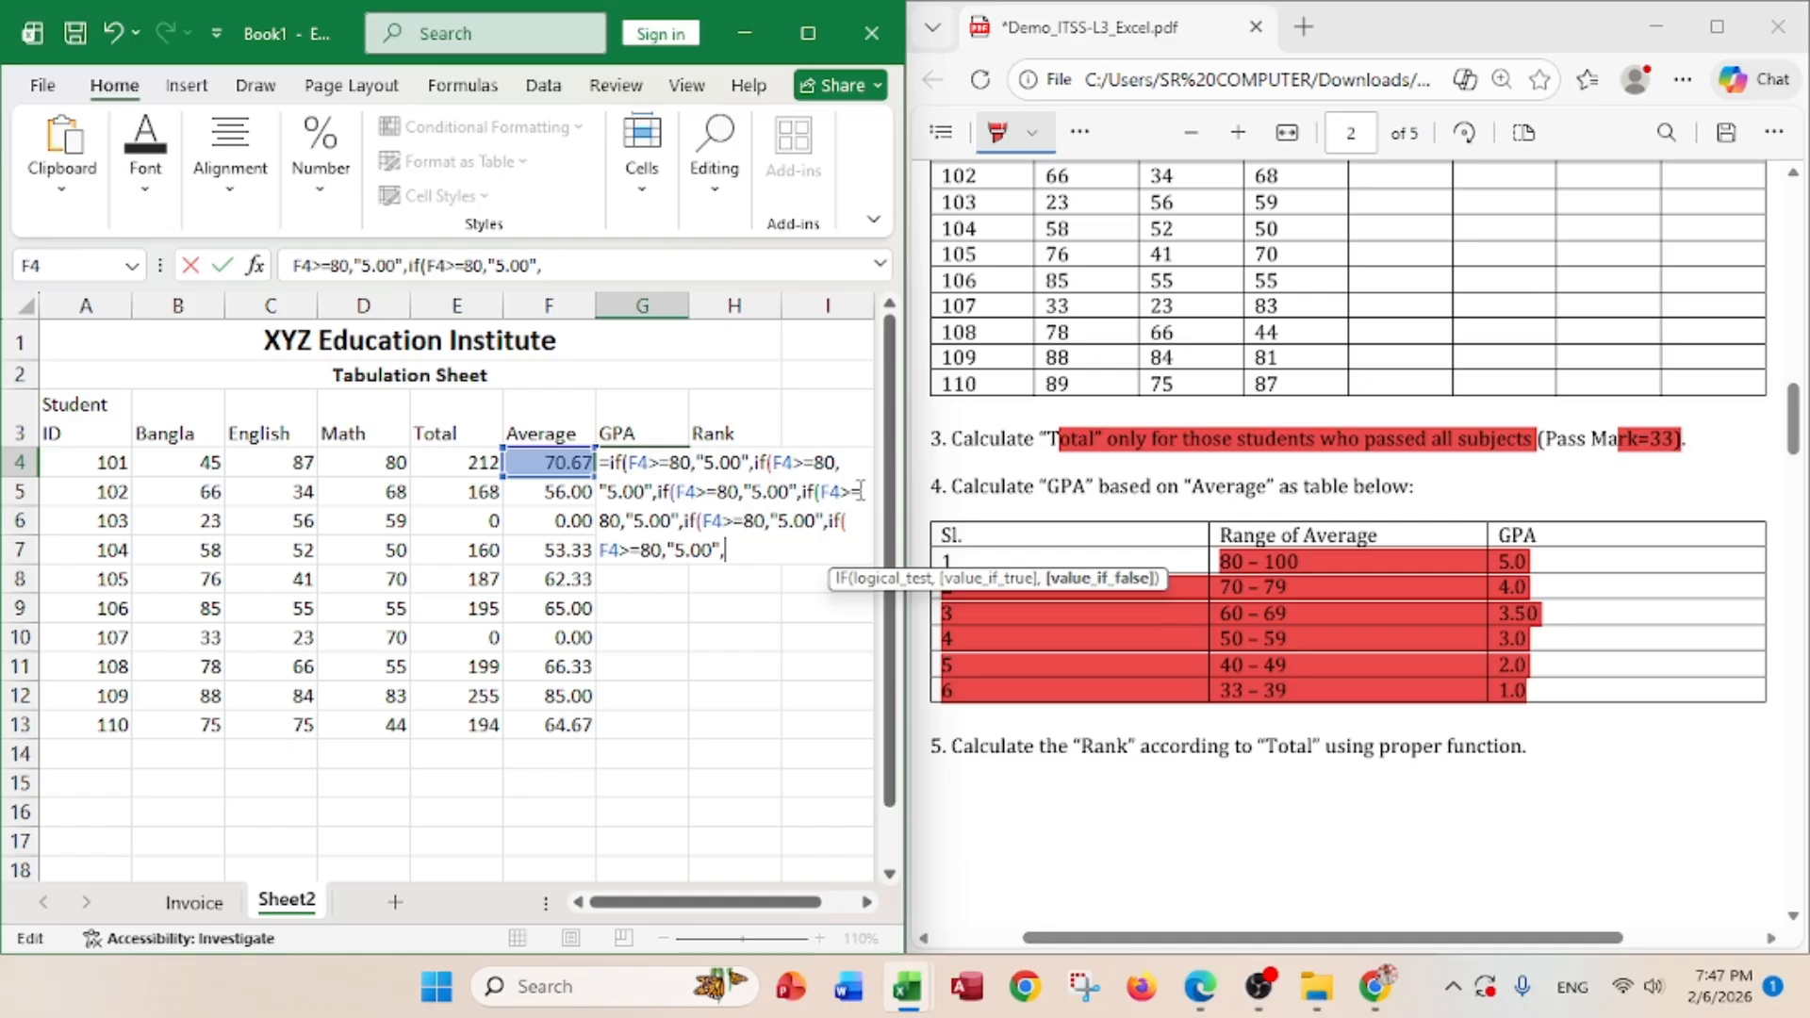
pyautogui.click(808, 36)
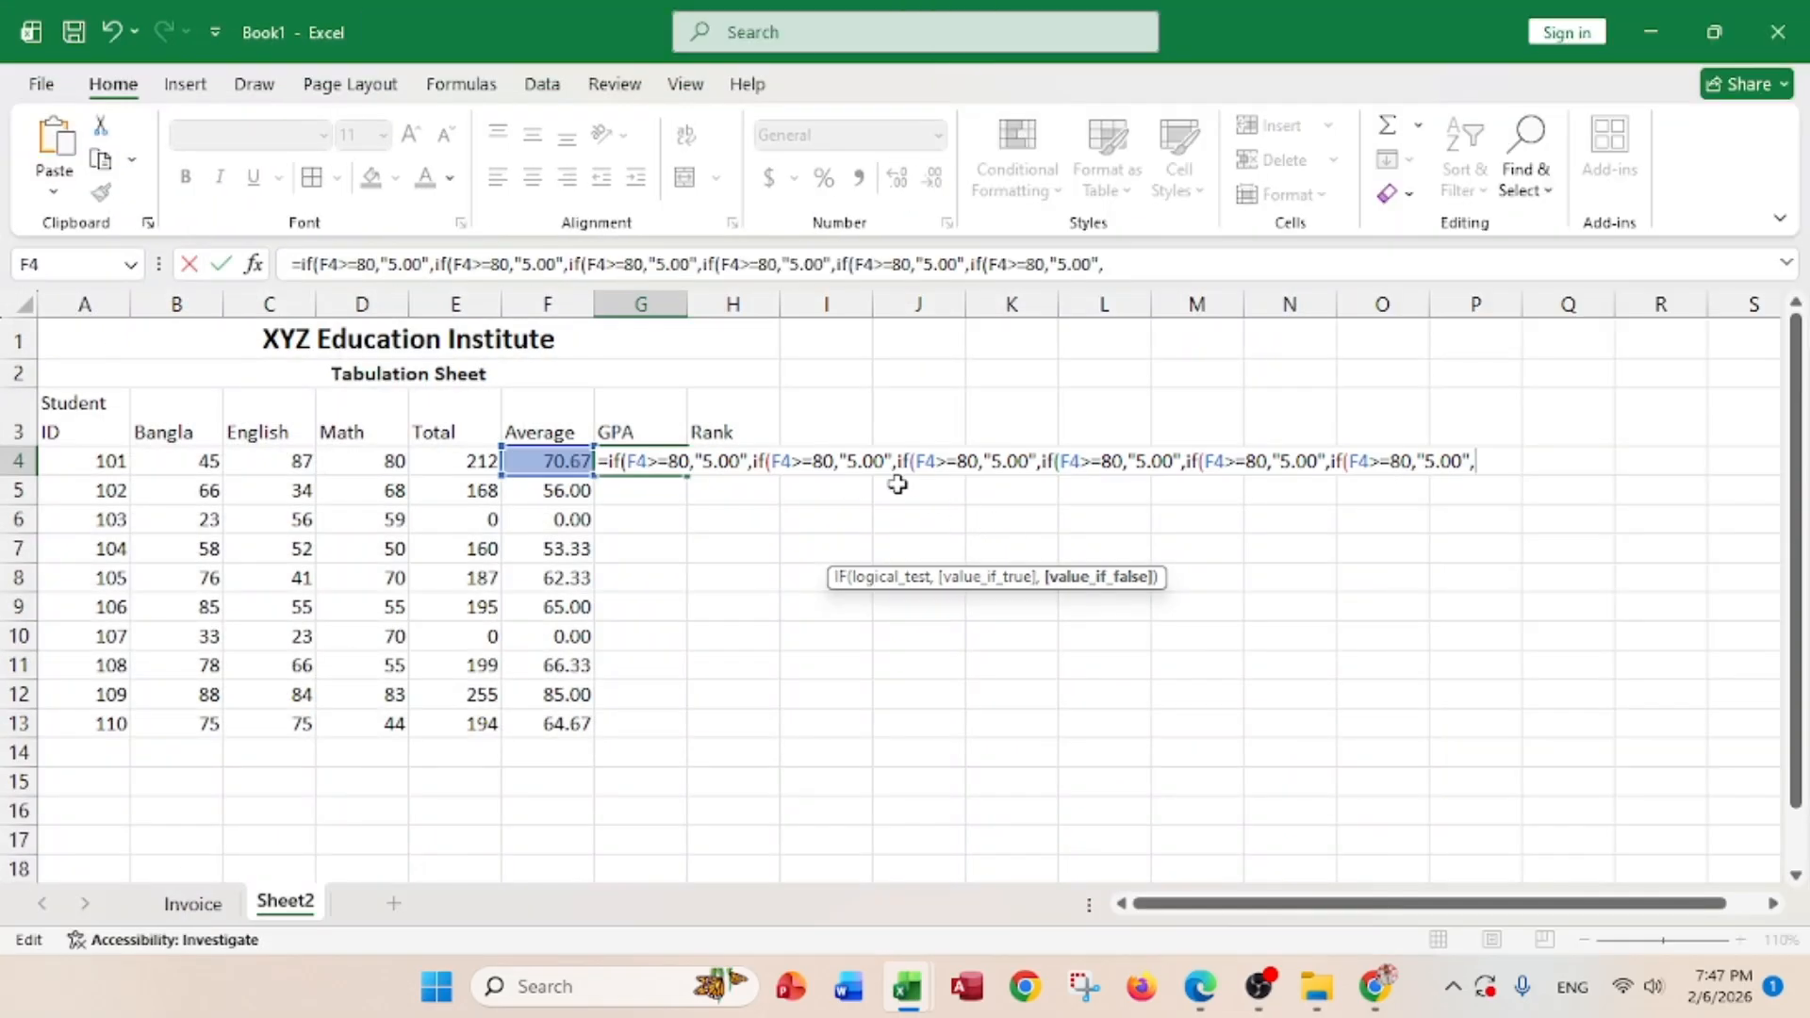
pyautogui.moveTo(1475, 462); pyautogui.dragTo(755, 487)
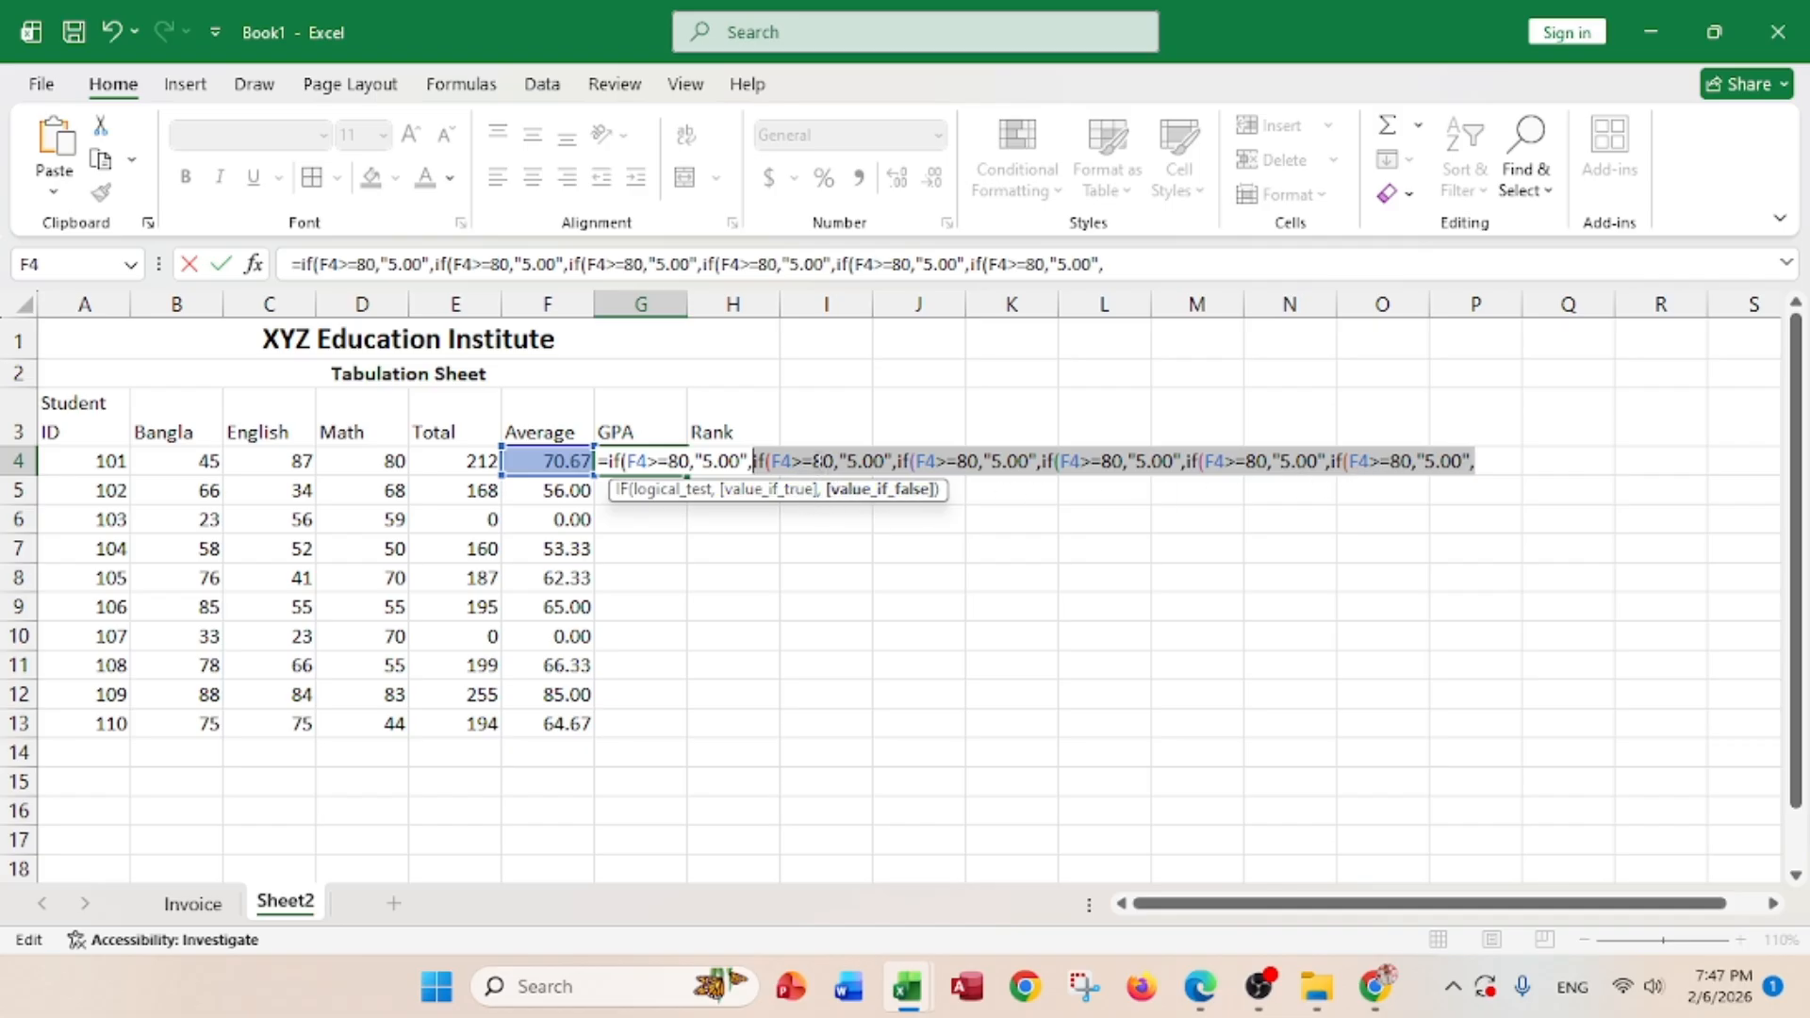
pyautogui.click(816, 461)
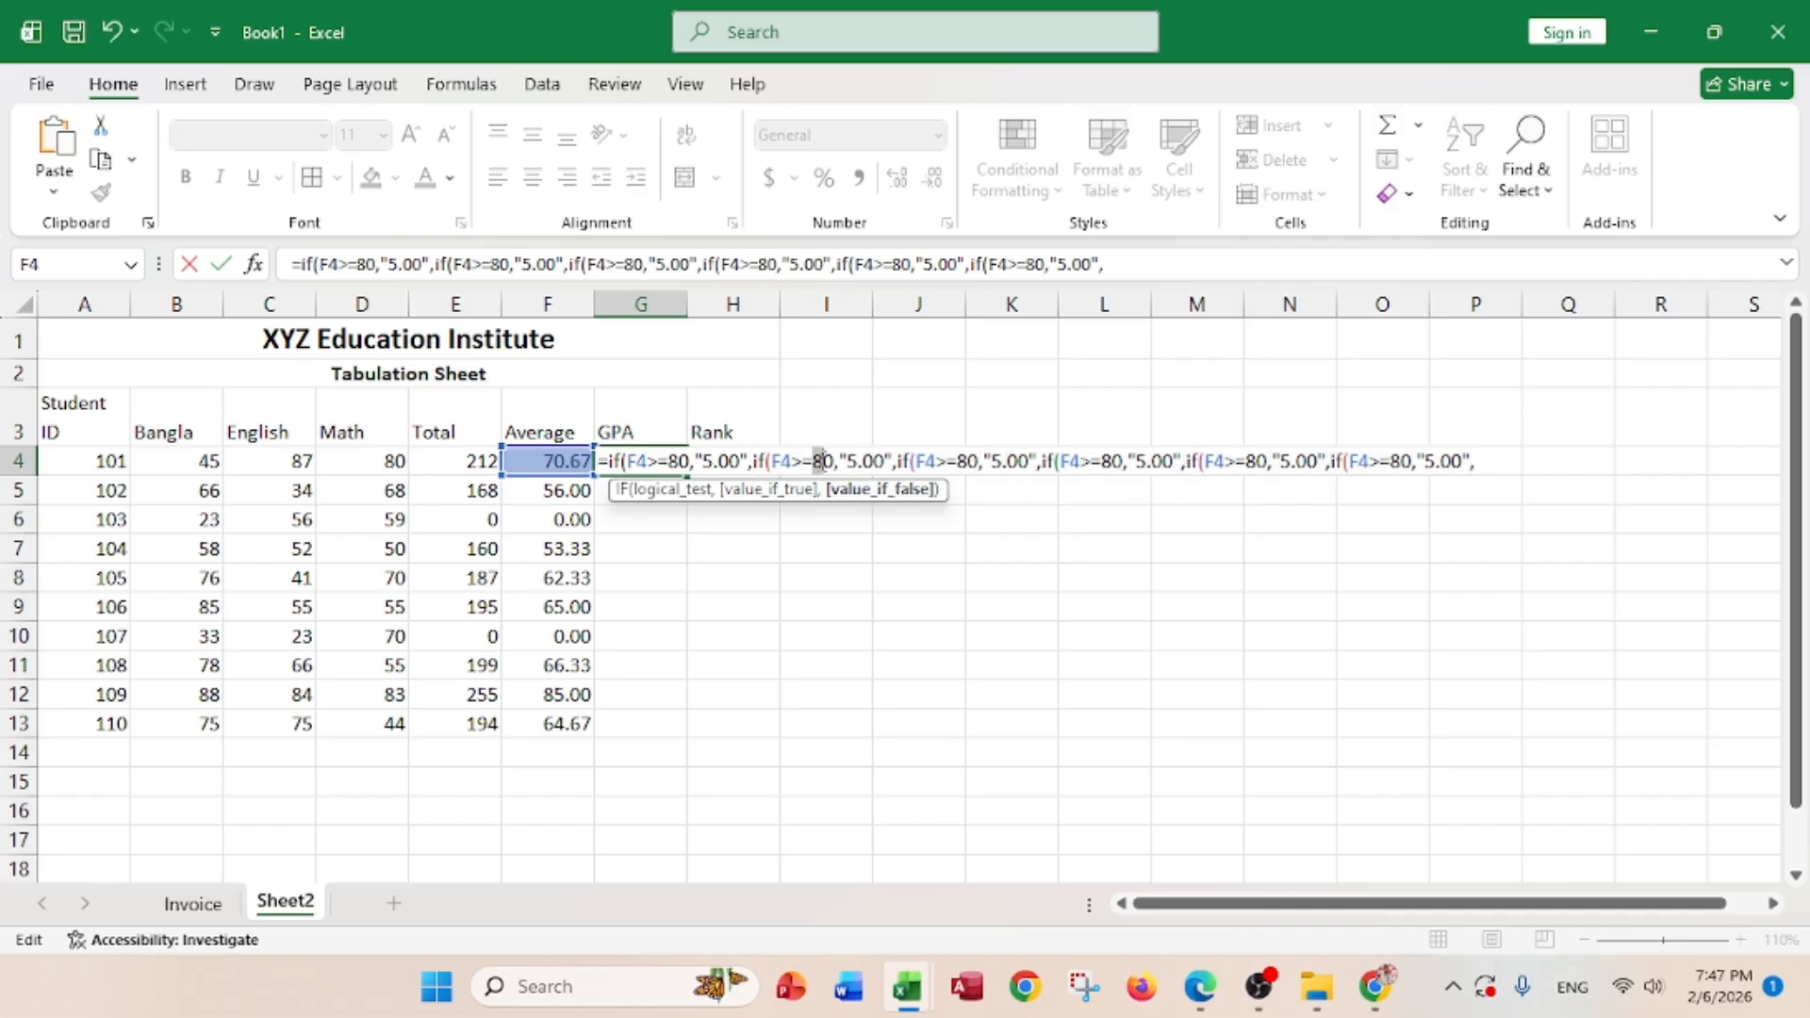
pyautogui.moveTo(816, 461); pyautogui.dragTo(825, 461)
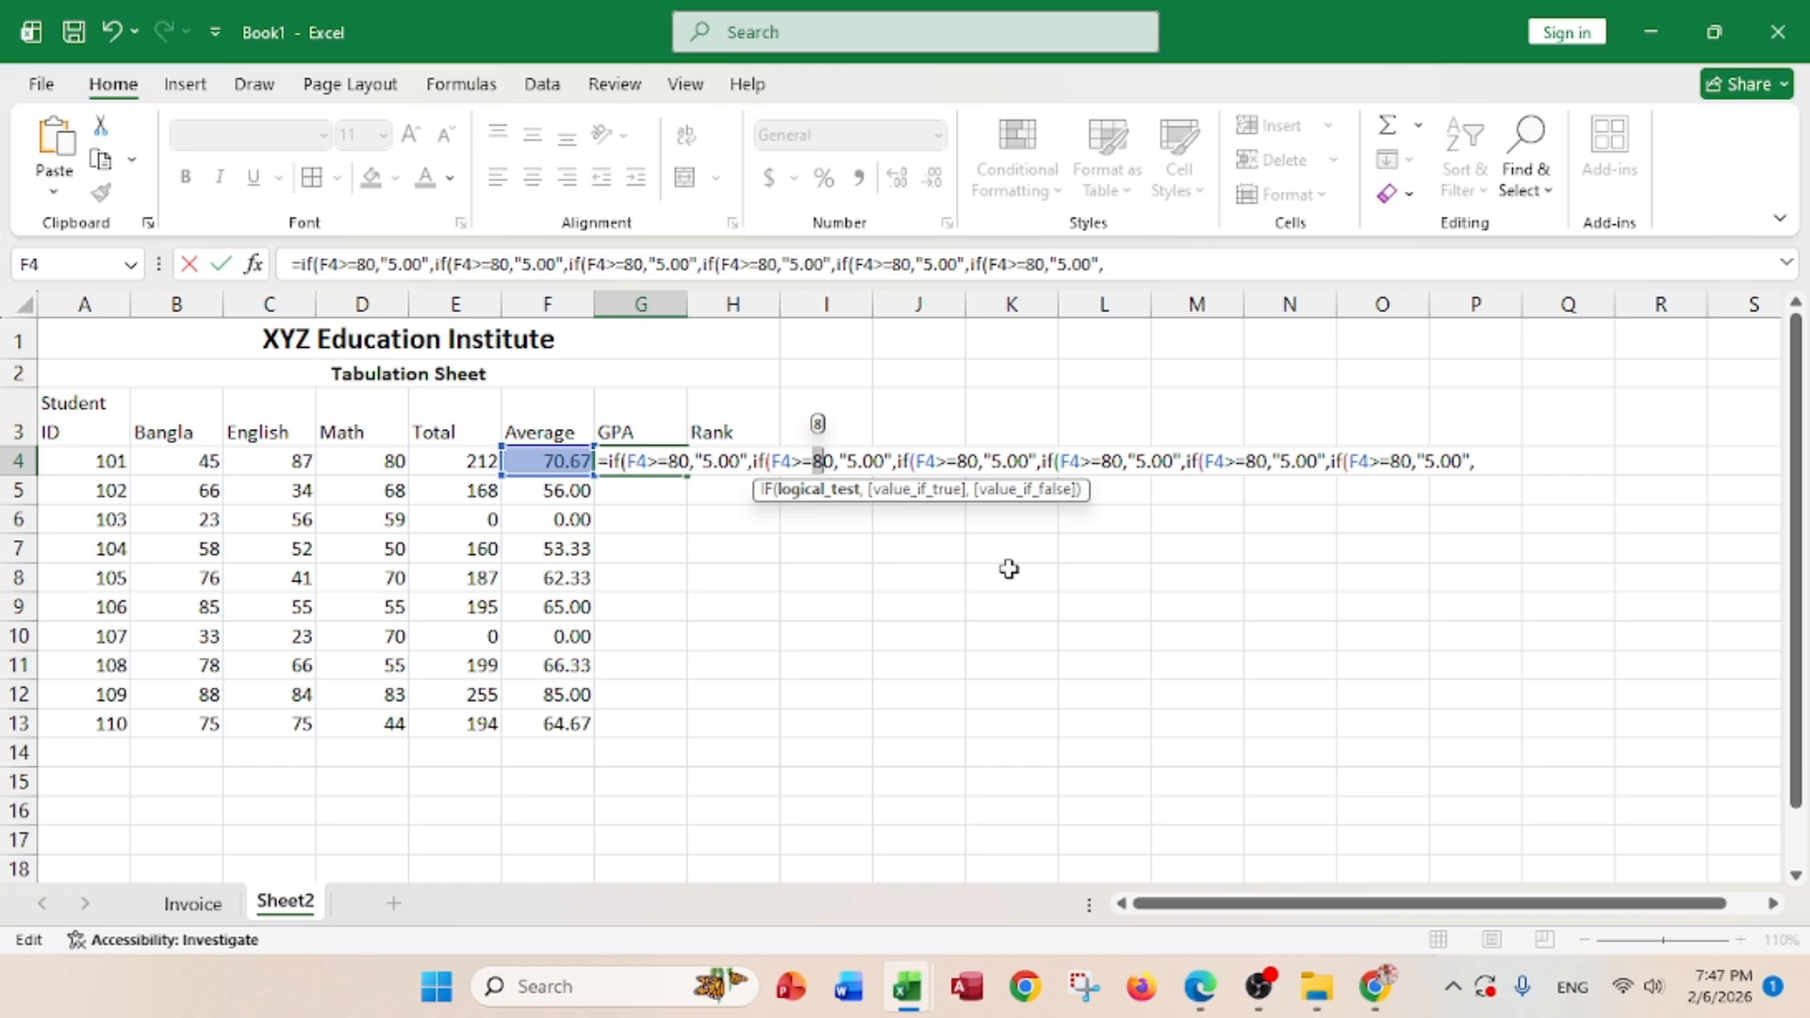
pyautogui.write('7')
pyautogui.moveTo(1723, 36)
pyautogui.click(1537, 87)
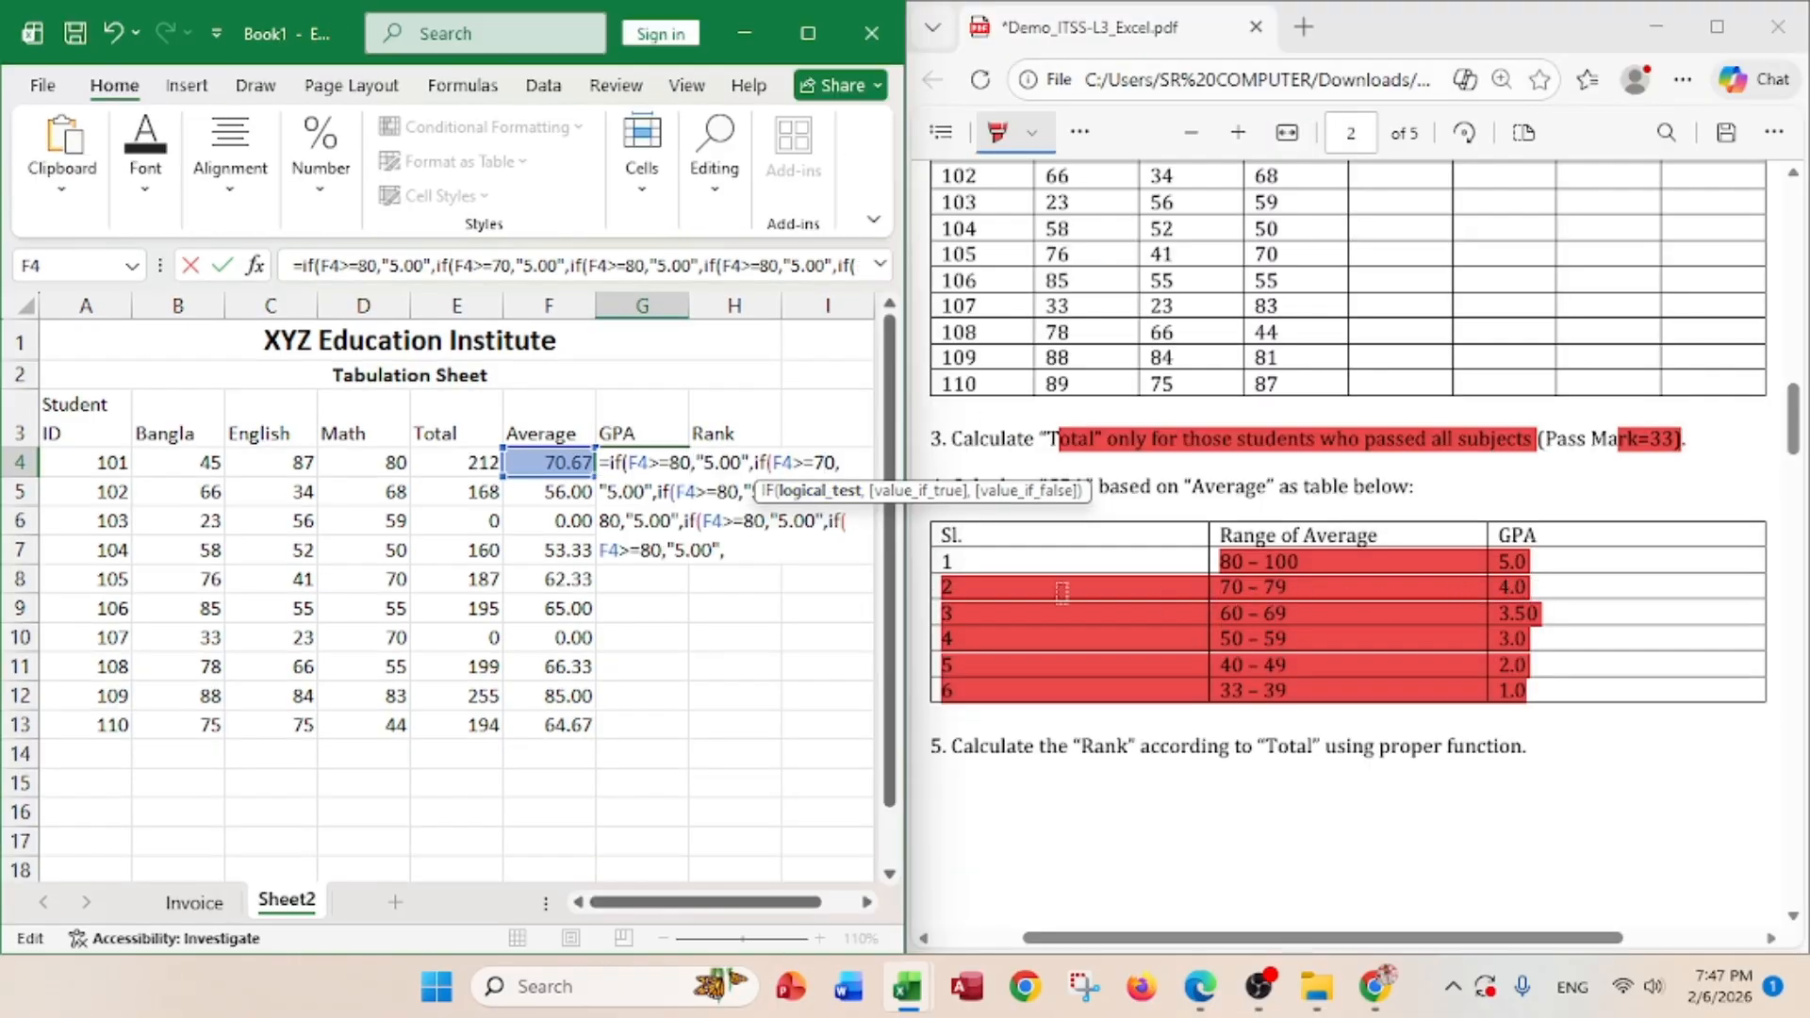
pyautogui.click(612, 494)
pyautogui.hotkey('shift', 'Right')
pyautogui.write('4')
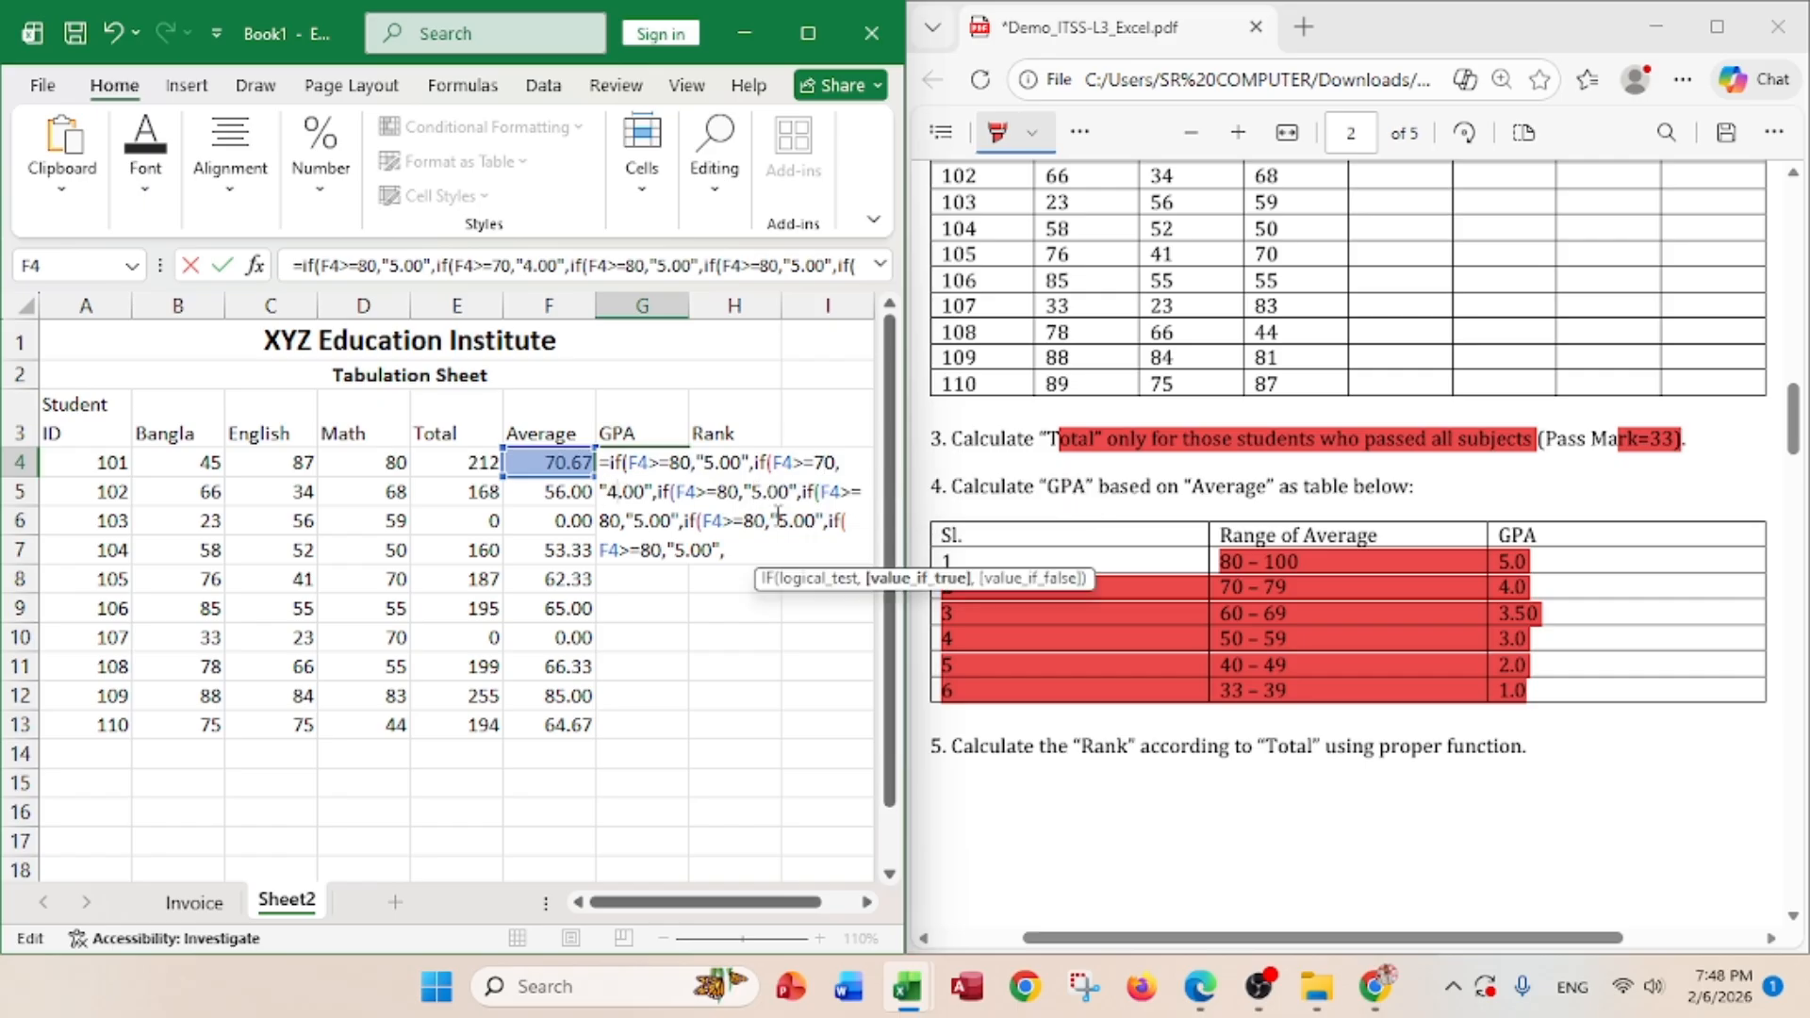
# - Change the third IF segment of the G4 formula to test F4>=60 and return "3.50"
pyautogui.click(717, 491)
pyautogui.hotkey('shift', 'Right')
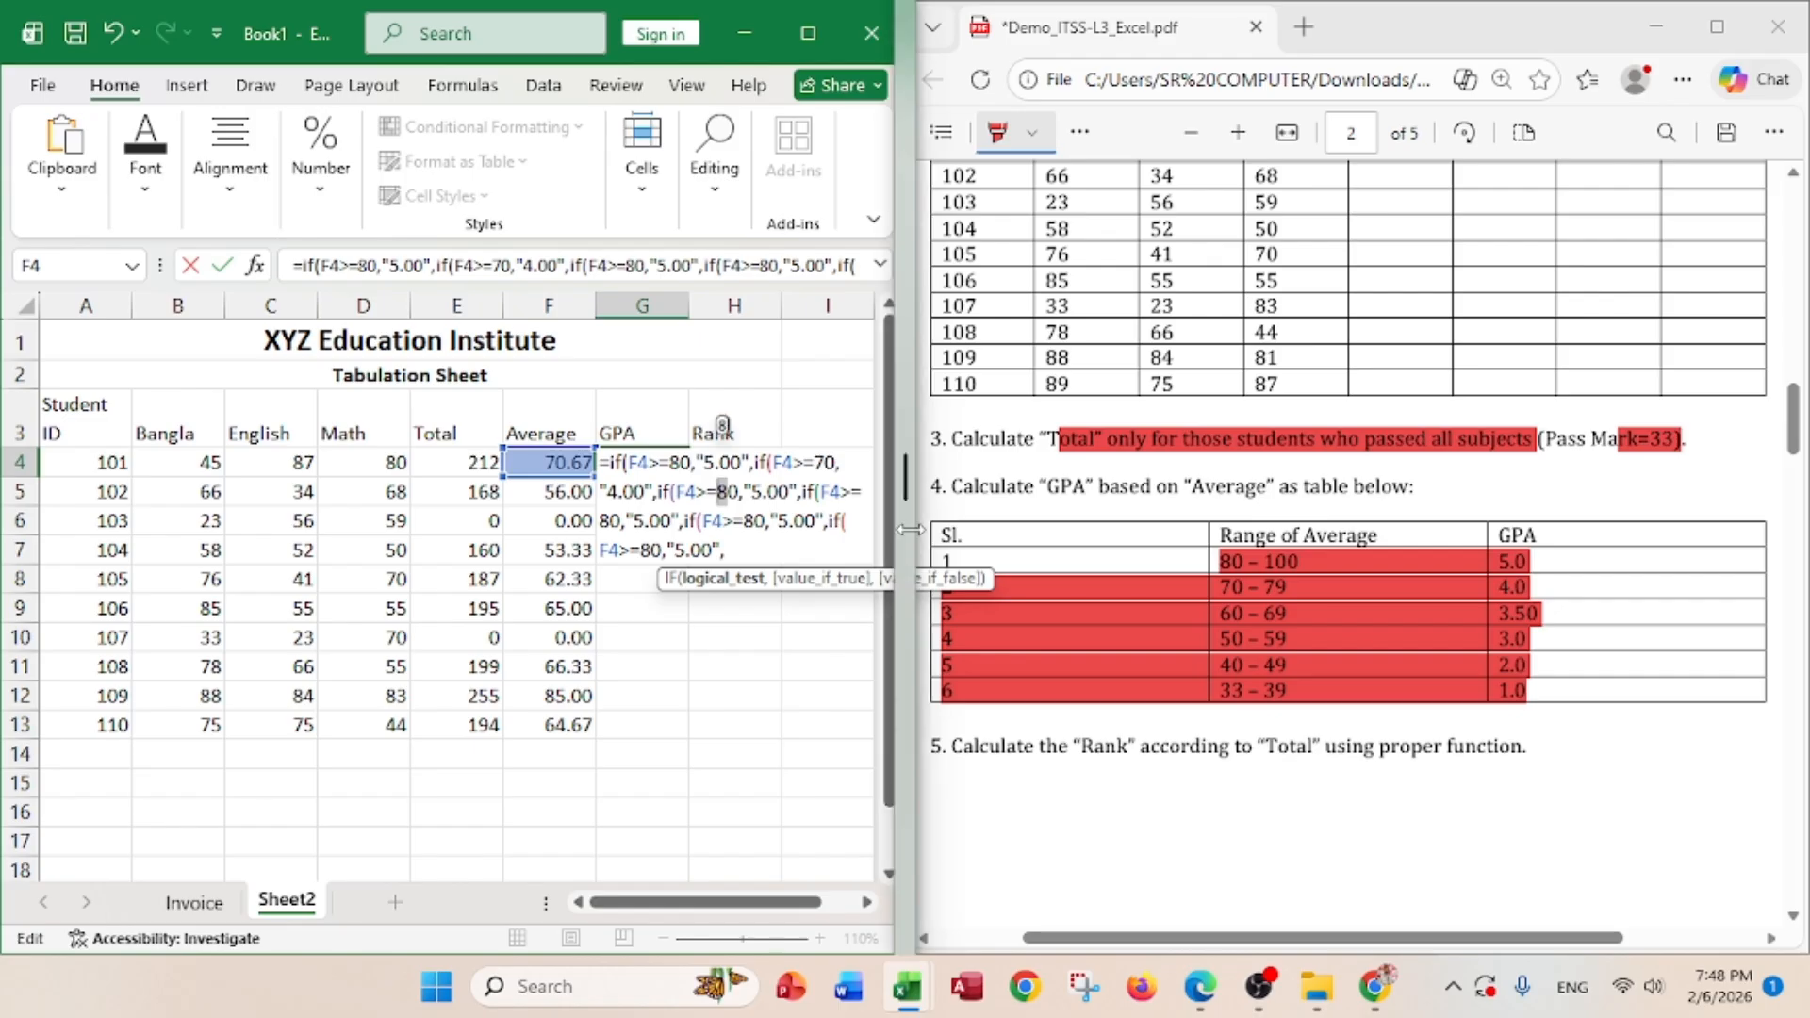
pyautogui.write('6')
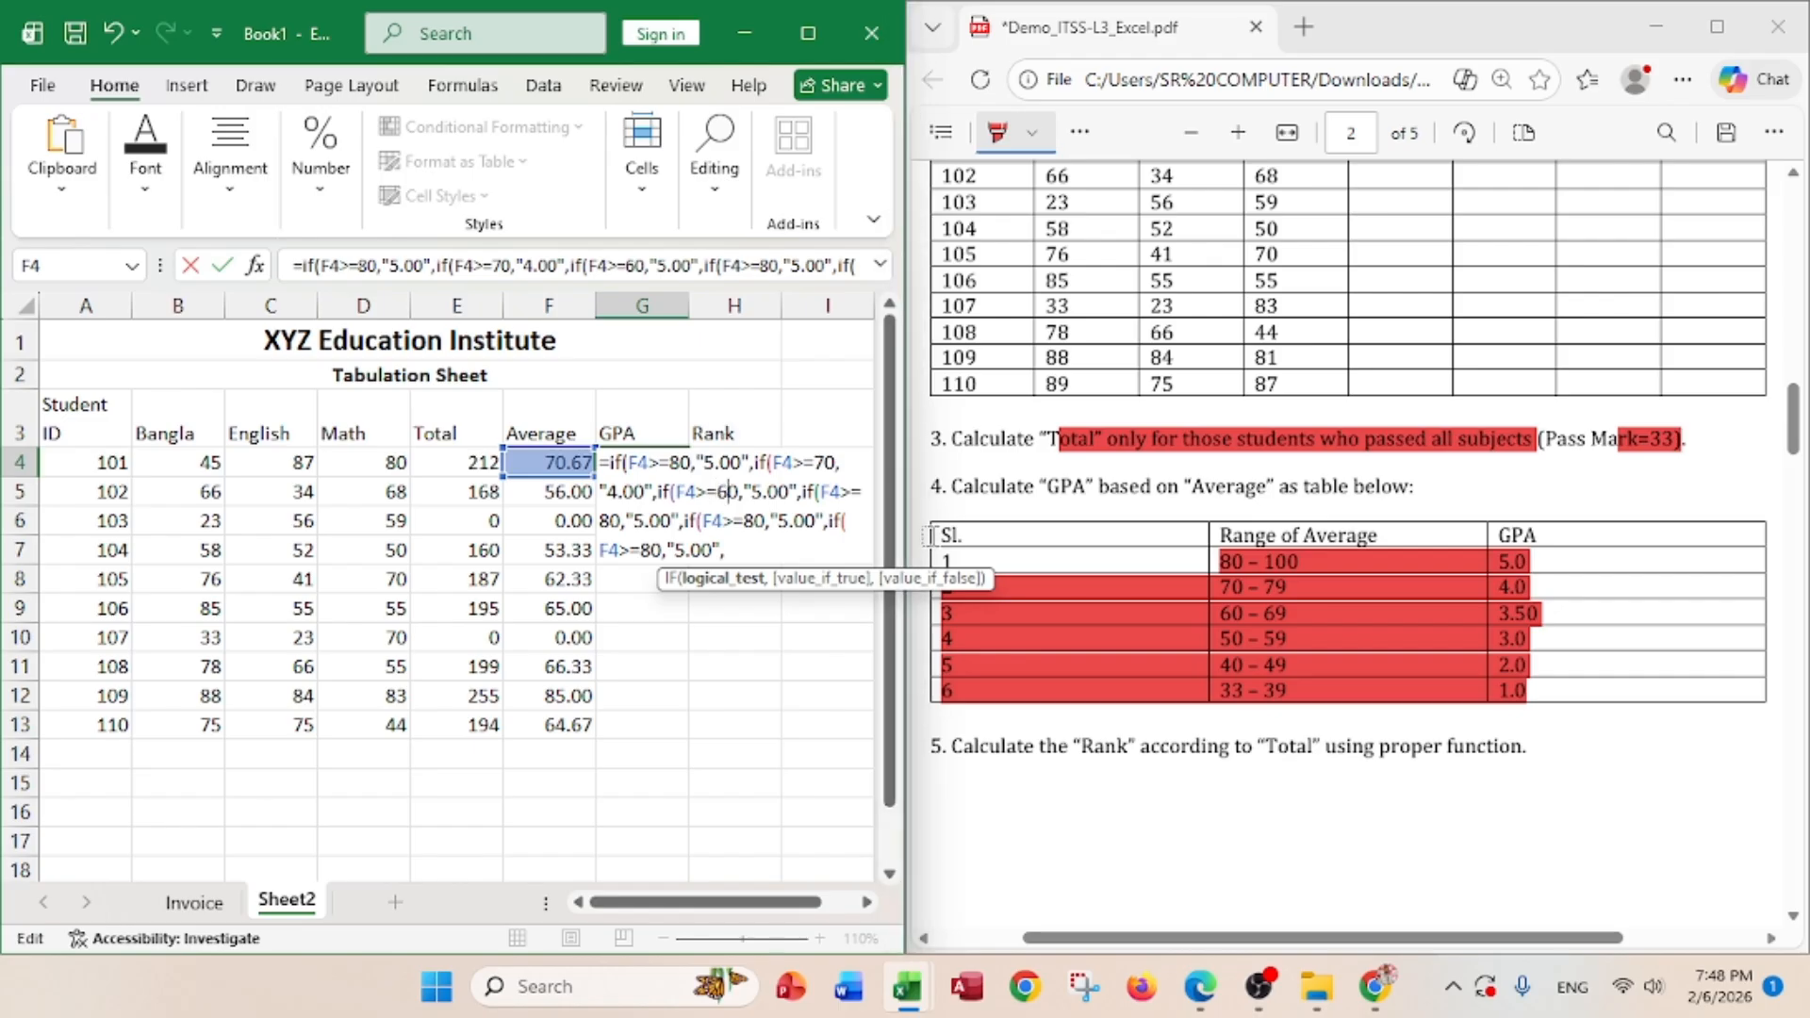
pyautogui.click(766, 491)
pyautogui.hotkey('shift', 'Right')
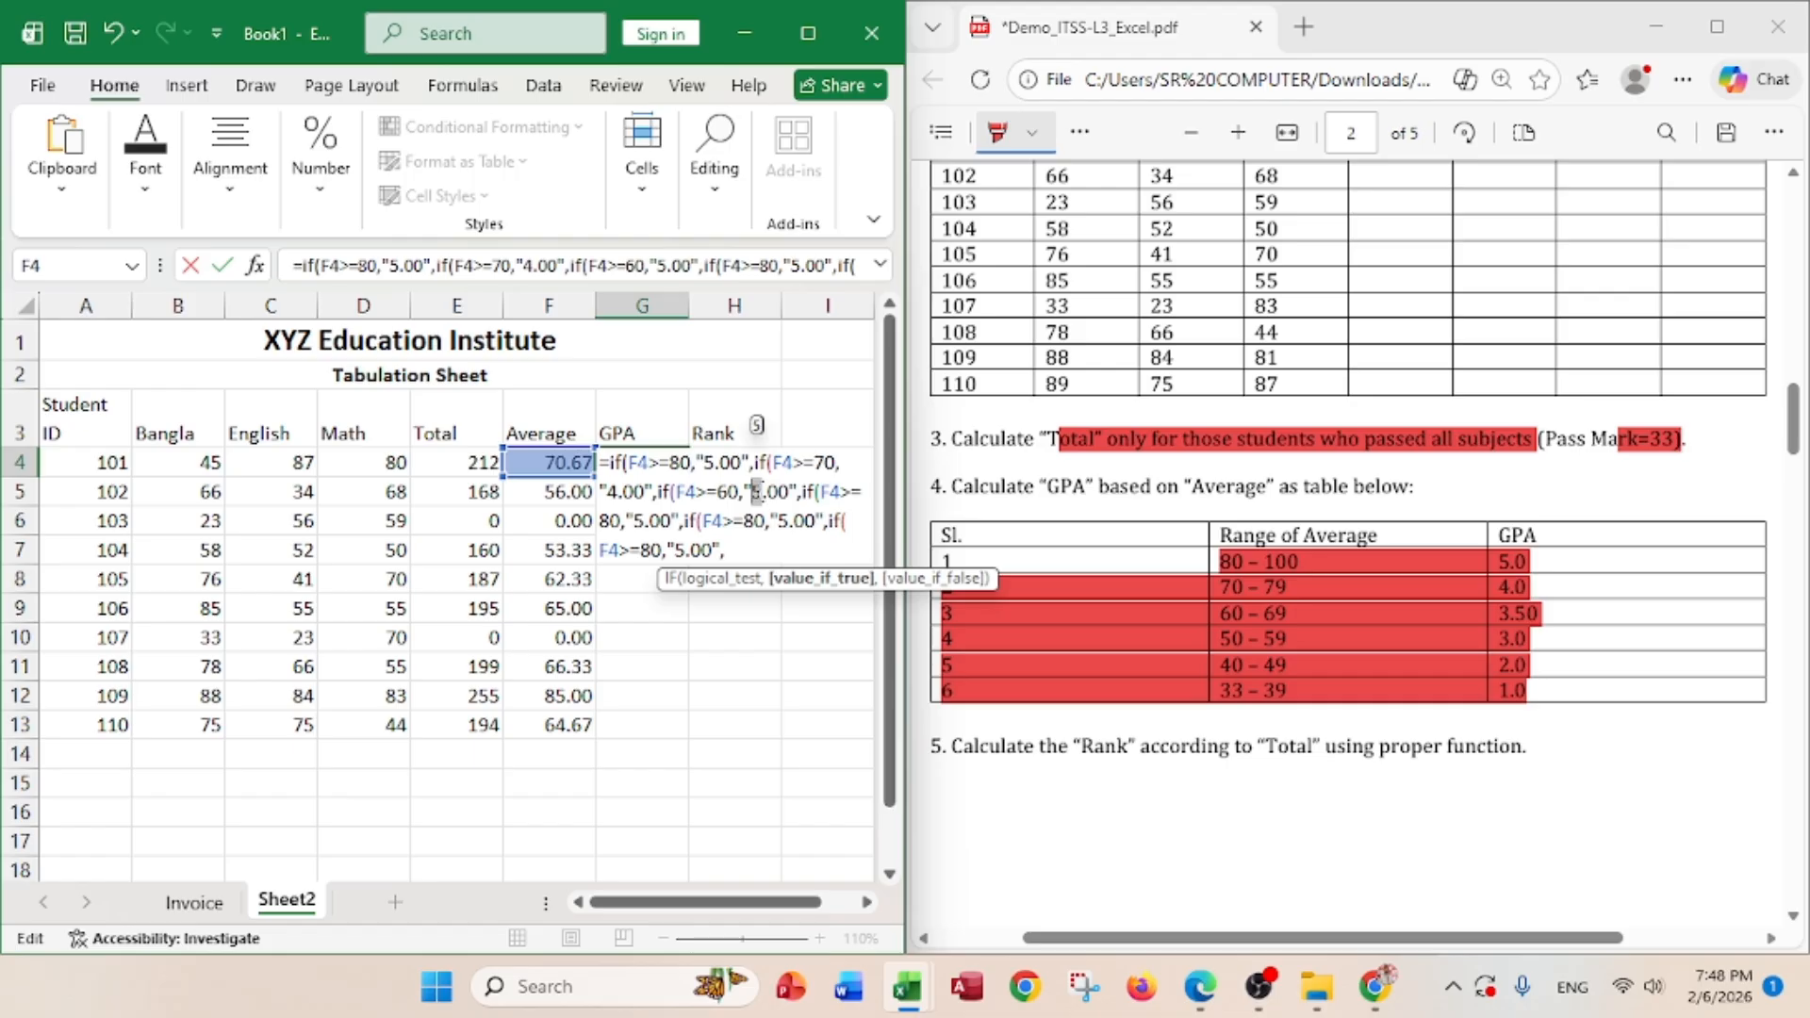
pyautogui.write('3')
pyautogui.click(769, 491)
pyautogui.hotkey('shift', 'Right')
pyautogui.write('5')
# - Change the fourth IF segment of the G4 formula to test F4>=50 and return "3.00"
pyautogui.moveTo(622, 523); pyautogui.dragTo(598, 523)
pyautogui.write('50')
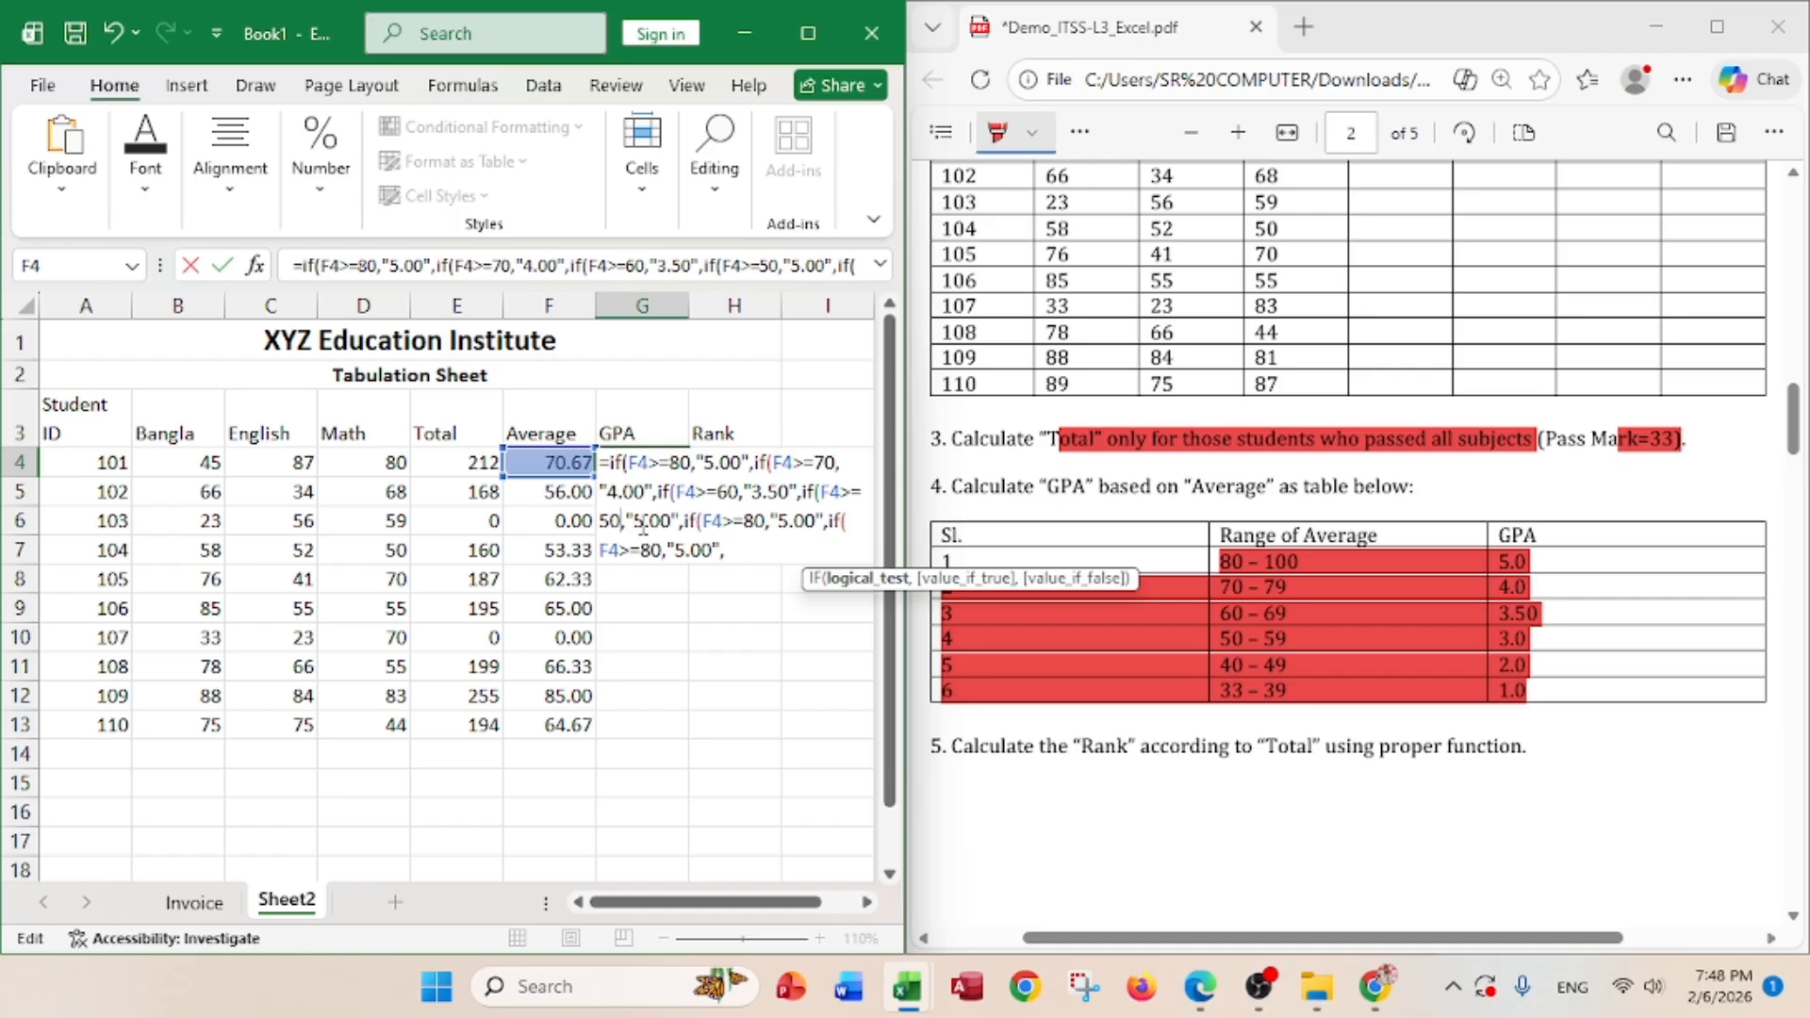
pyautogui.click(635, 520)
pyautogui.write('3')
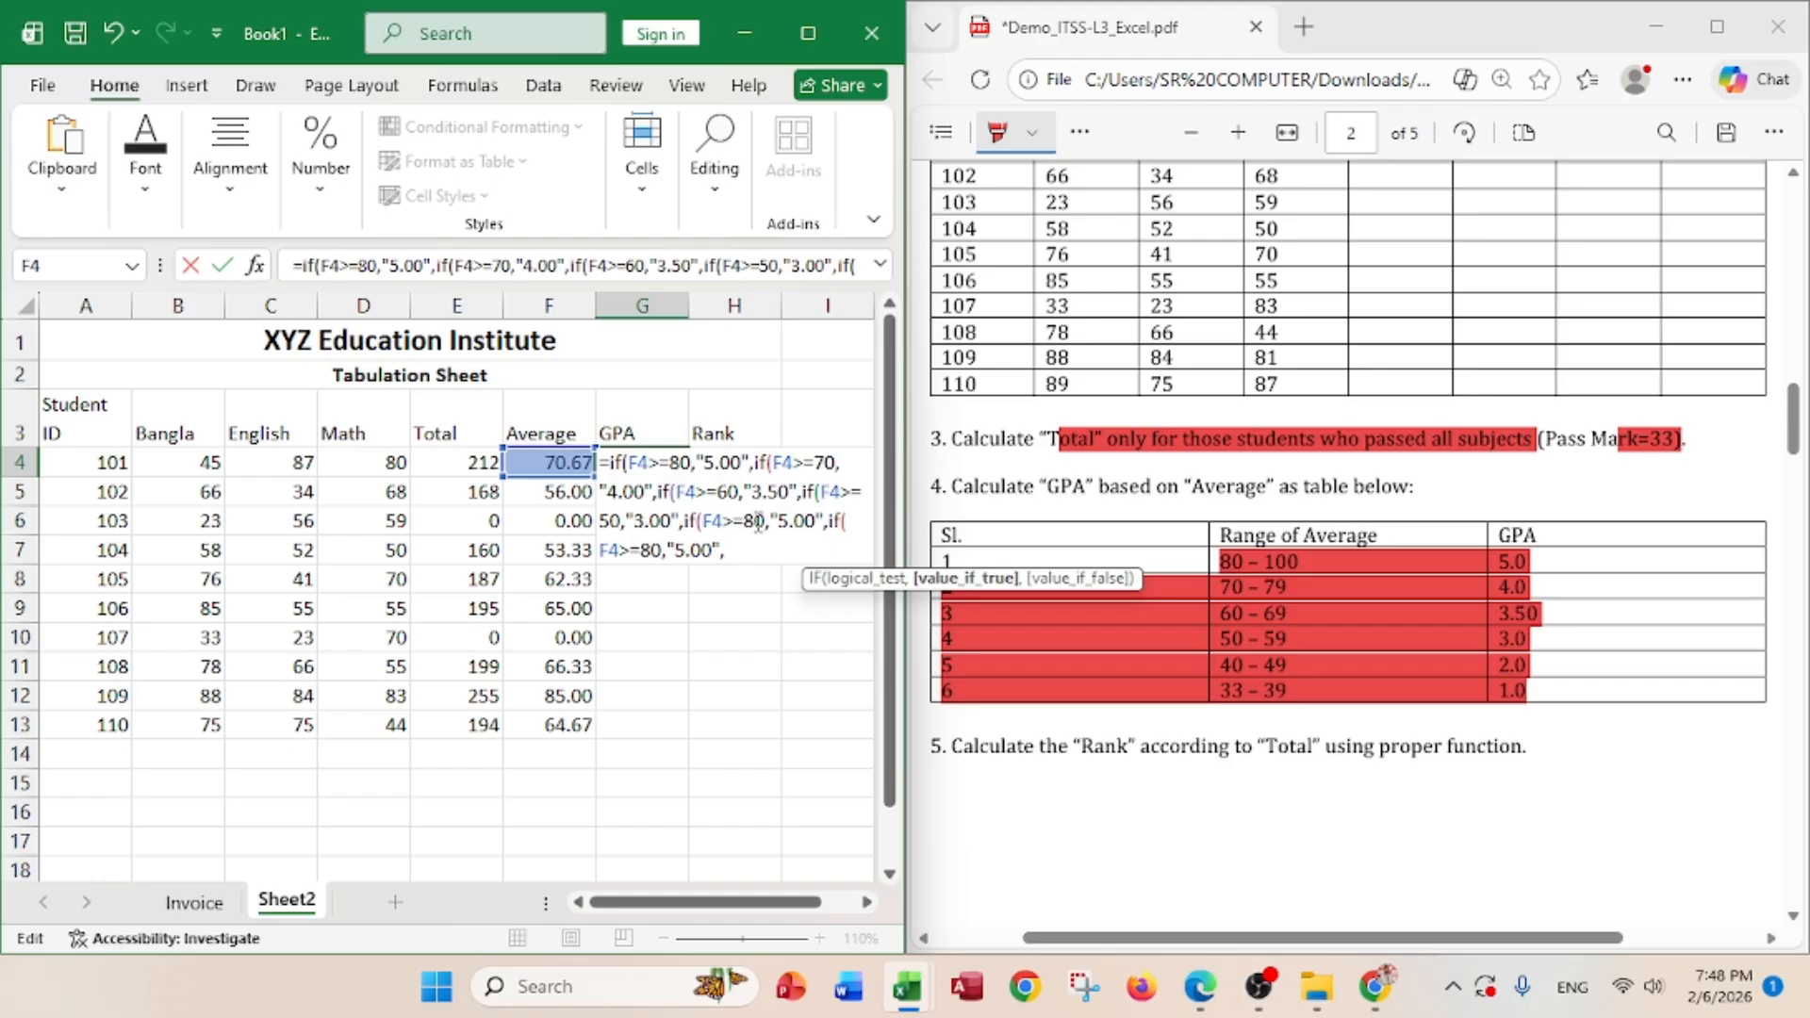
# - Change the fifth IF segment of the G4 formula to test F4>=40 and return "2.00"
pyautogui.click(755, 521)
pyautogui.press('BackSpace')
pyautogui.write('4')
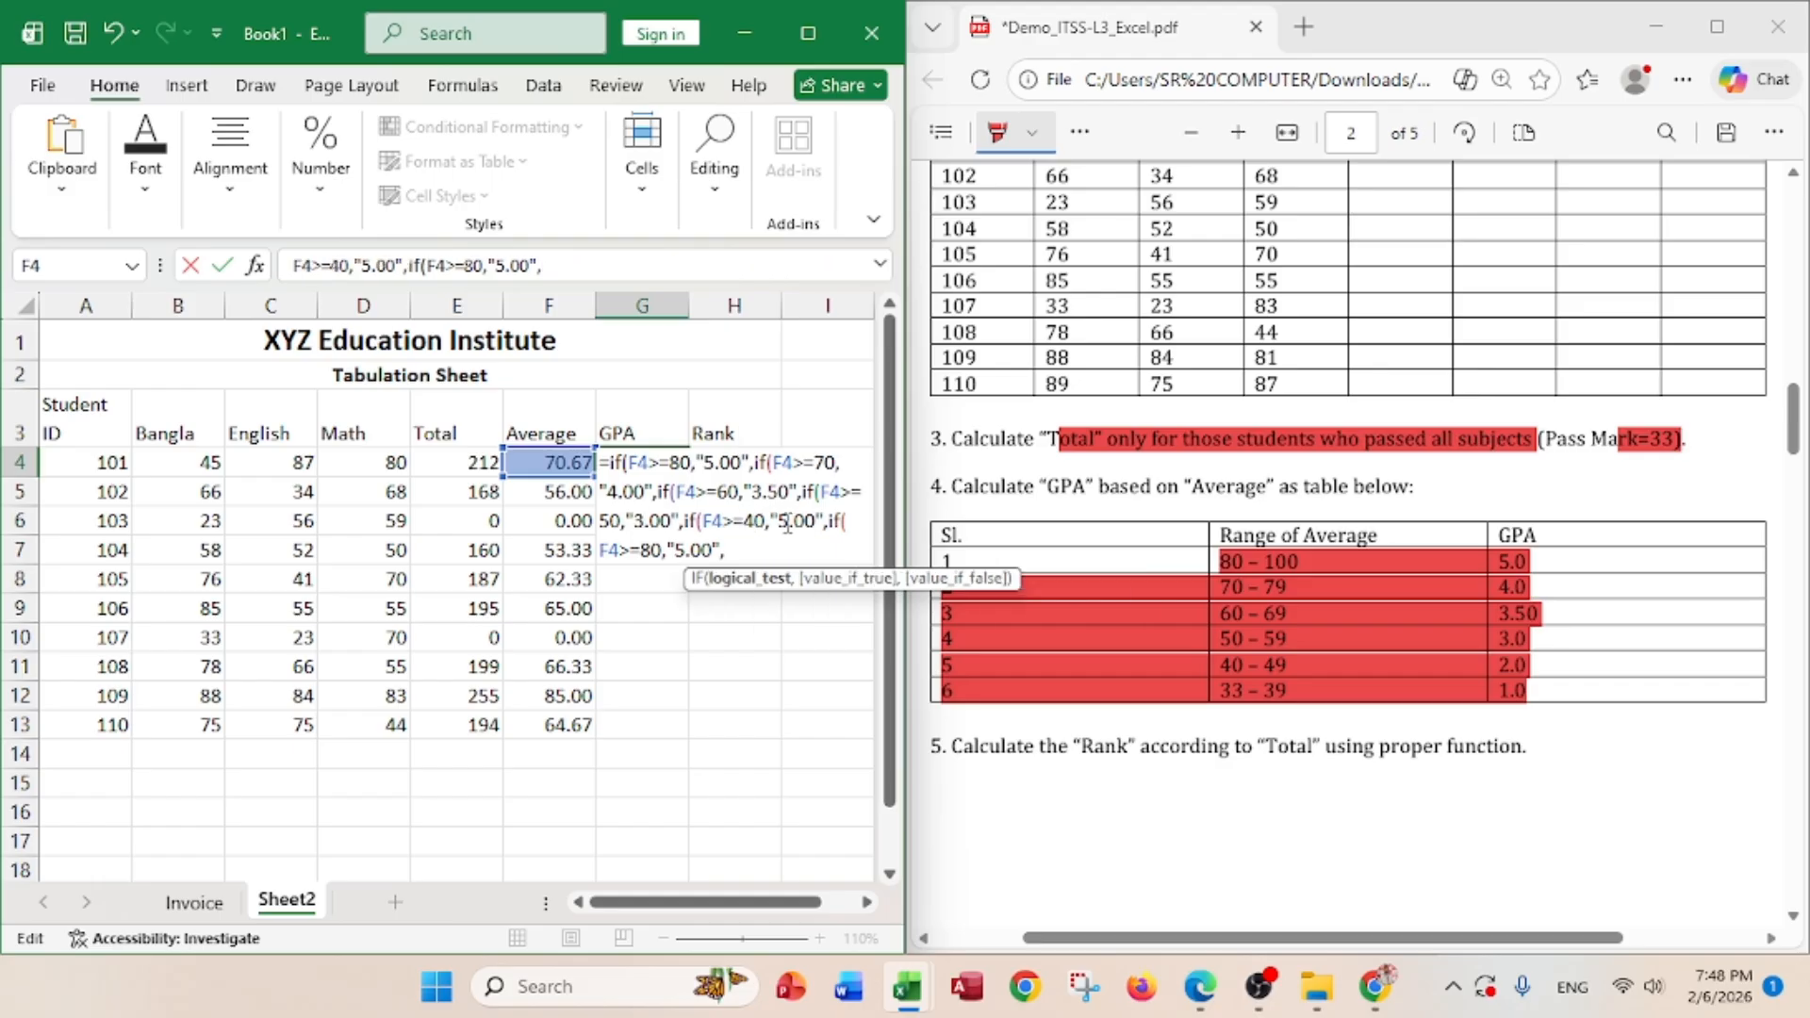
pyautogui.click(788, 524)
pyautogui.press('BackSpace')
pyautogui.write('2')
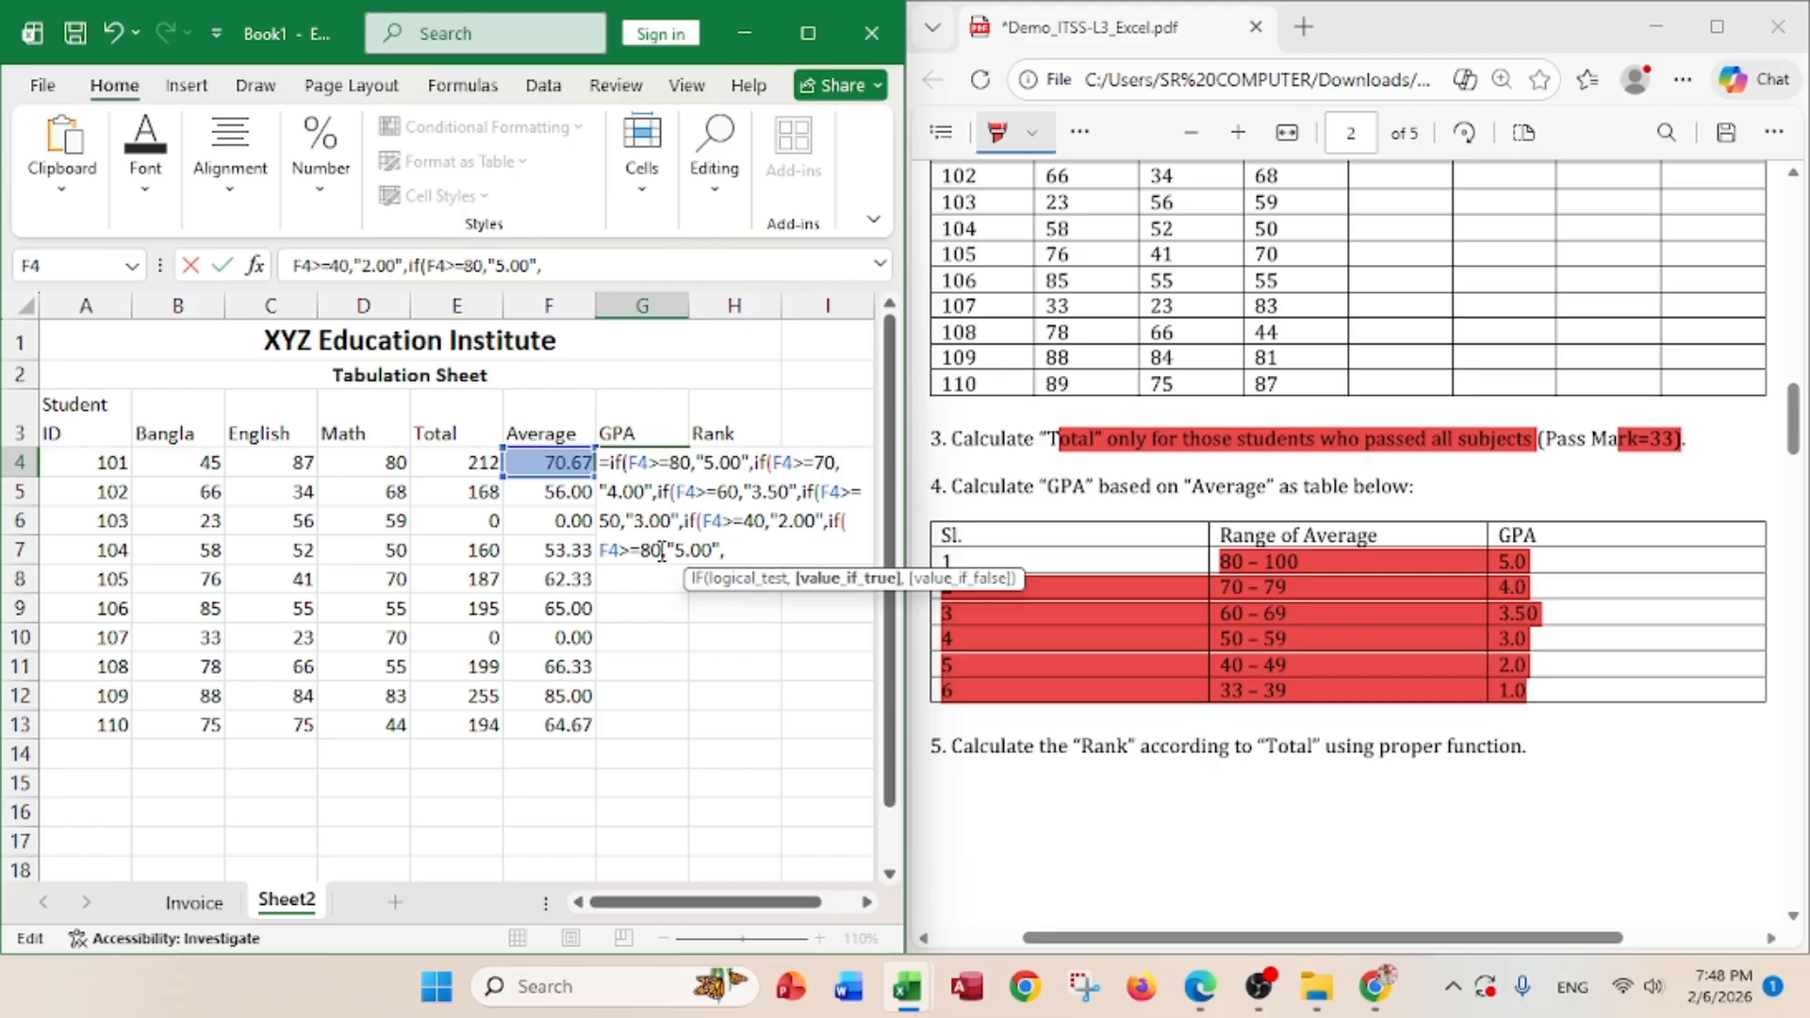
# - Change the sixth IF segment of the G4 formula to test F4>=33 and return "1.00"
pyautogui.moveTo(661, 552); pyautogui.dragTo(641, 552)
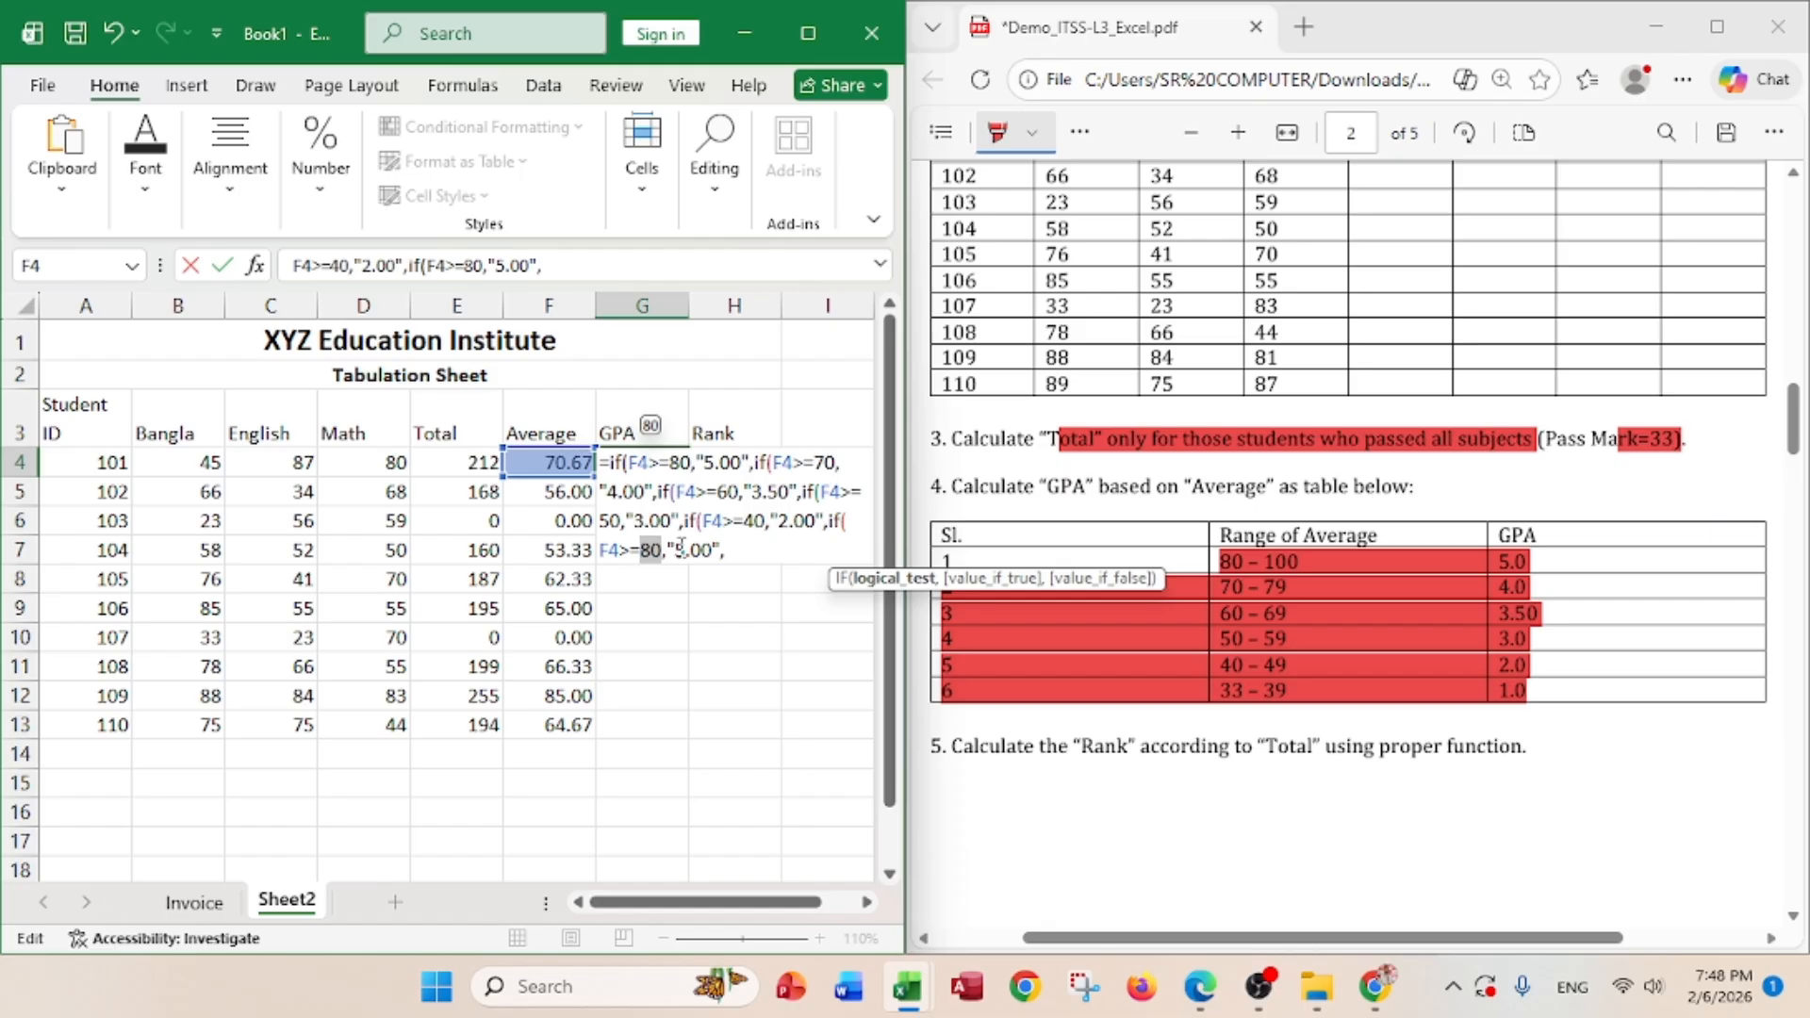
pyautogui.write('33')
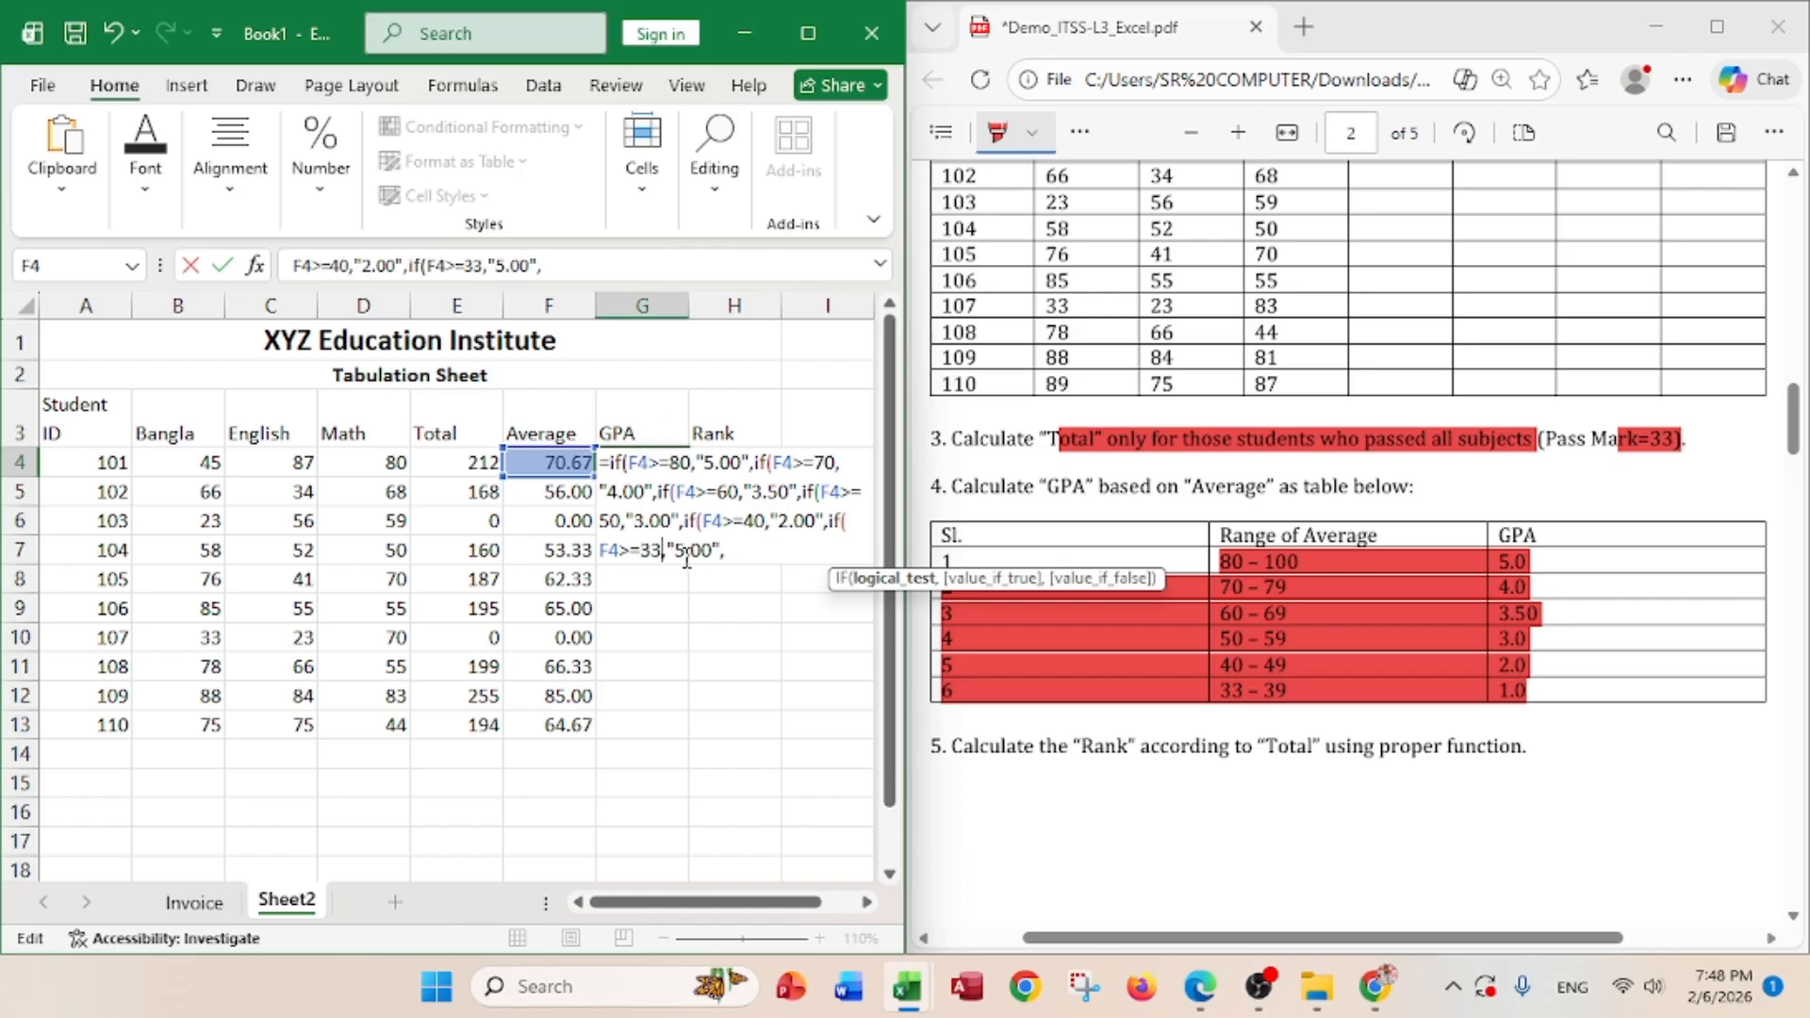
pyautogui.moveTo(684, 552); pyautogui.dragTo(672, 552)
pyautogui.write('1')
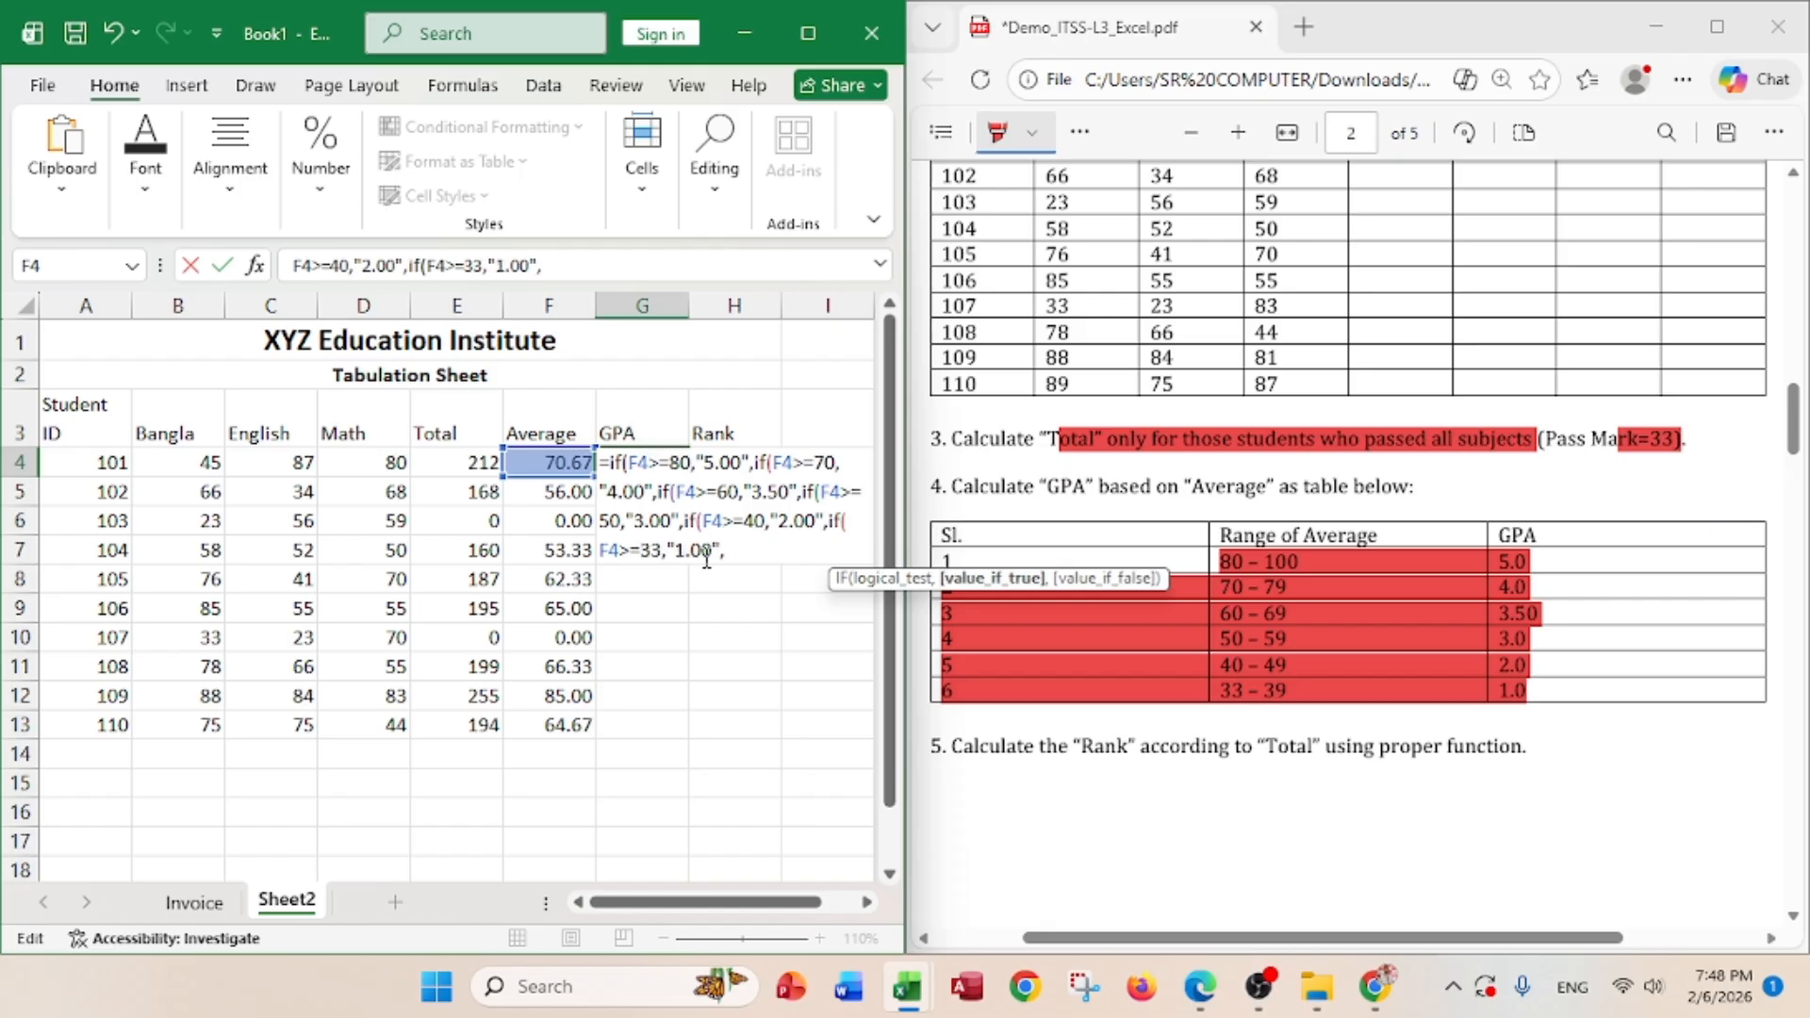
# - Finish the G4 formula with "Fail" as the final value-if-false and six closing parentheses, and fill it down to G13
pyautogui.click(741, 548)
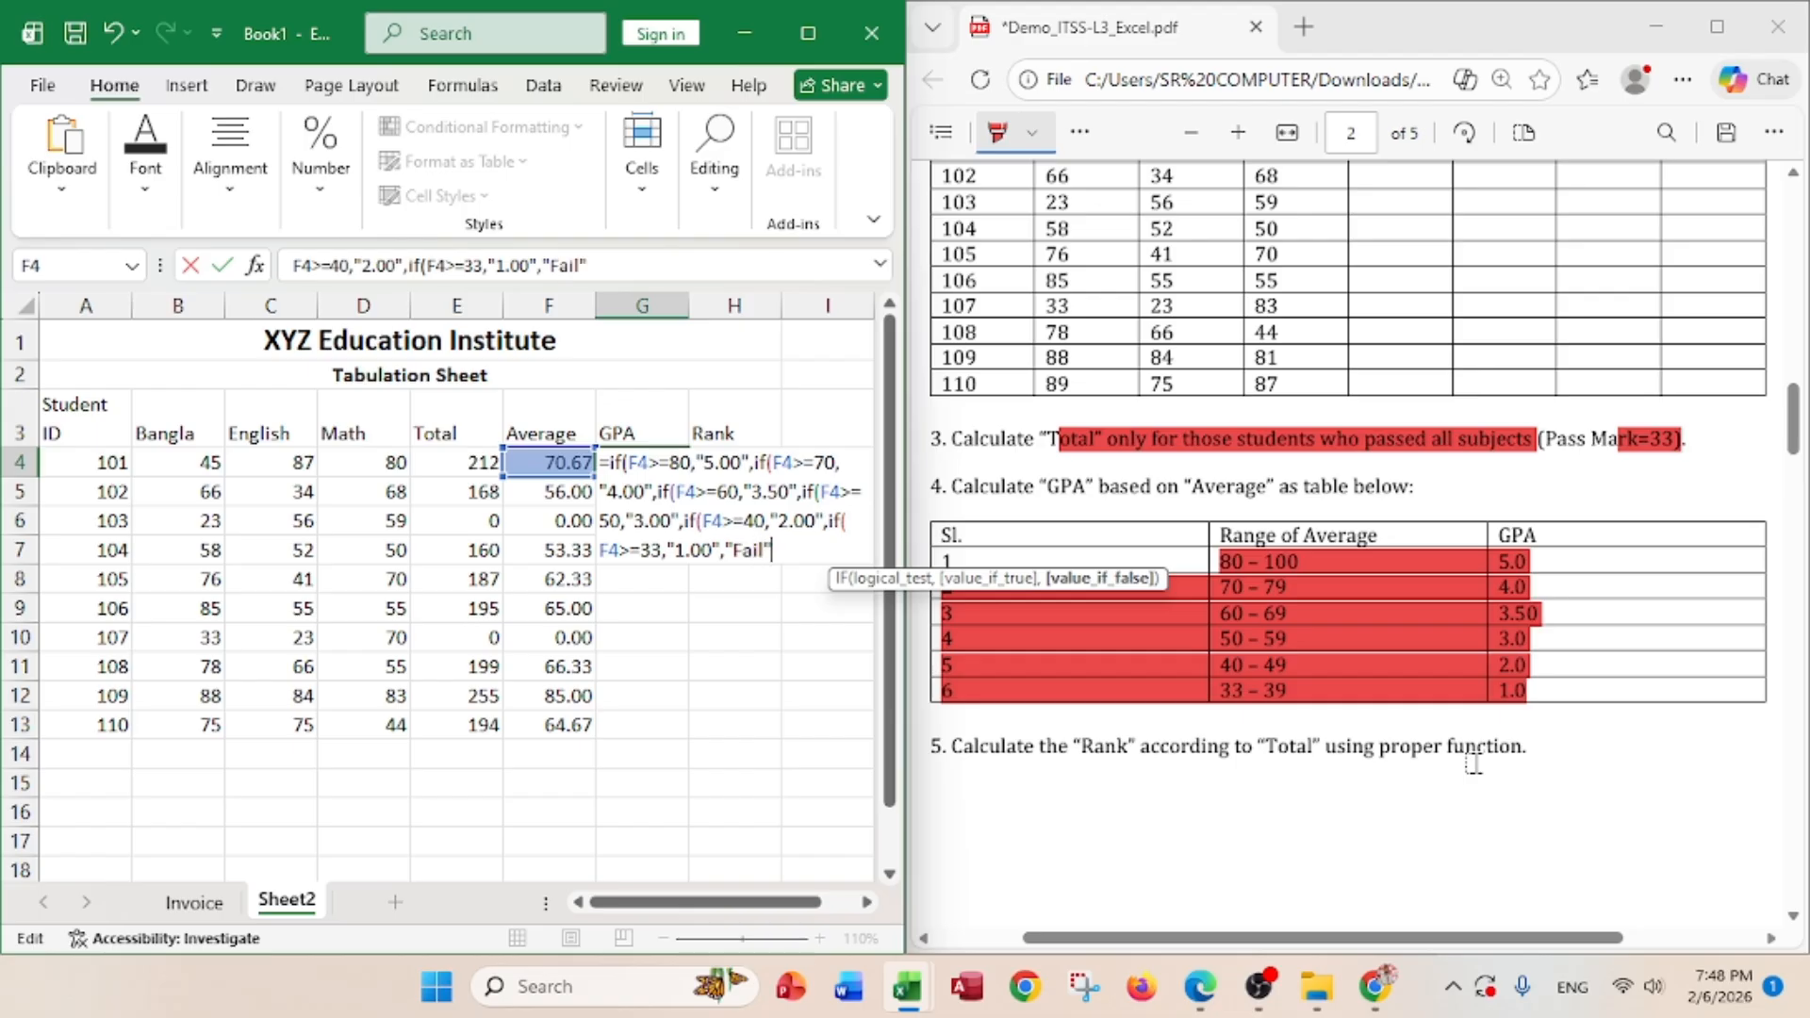
pyautogui.write('))')
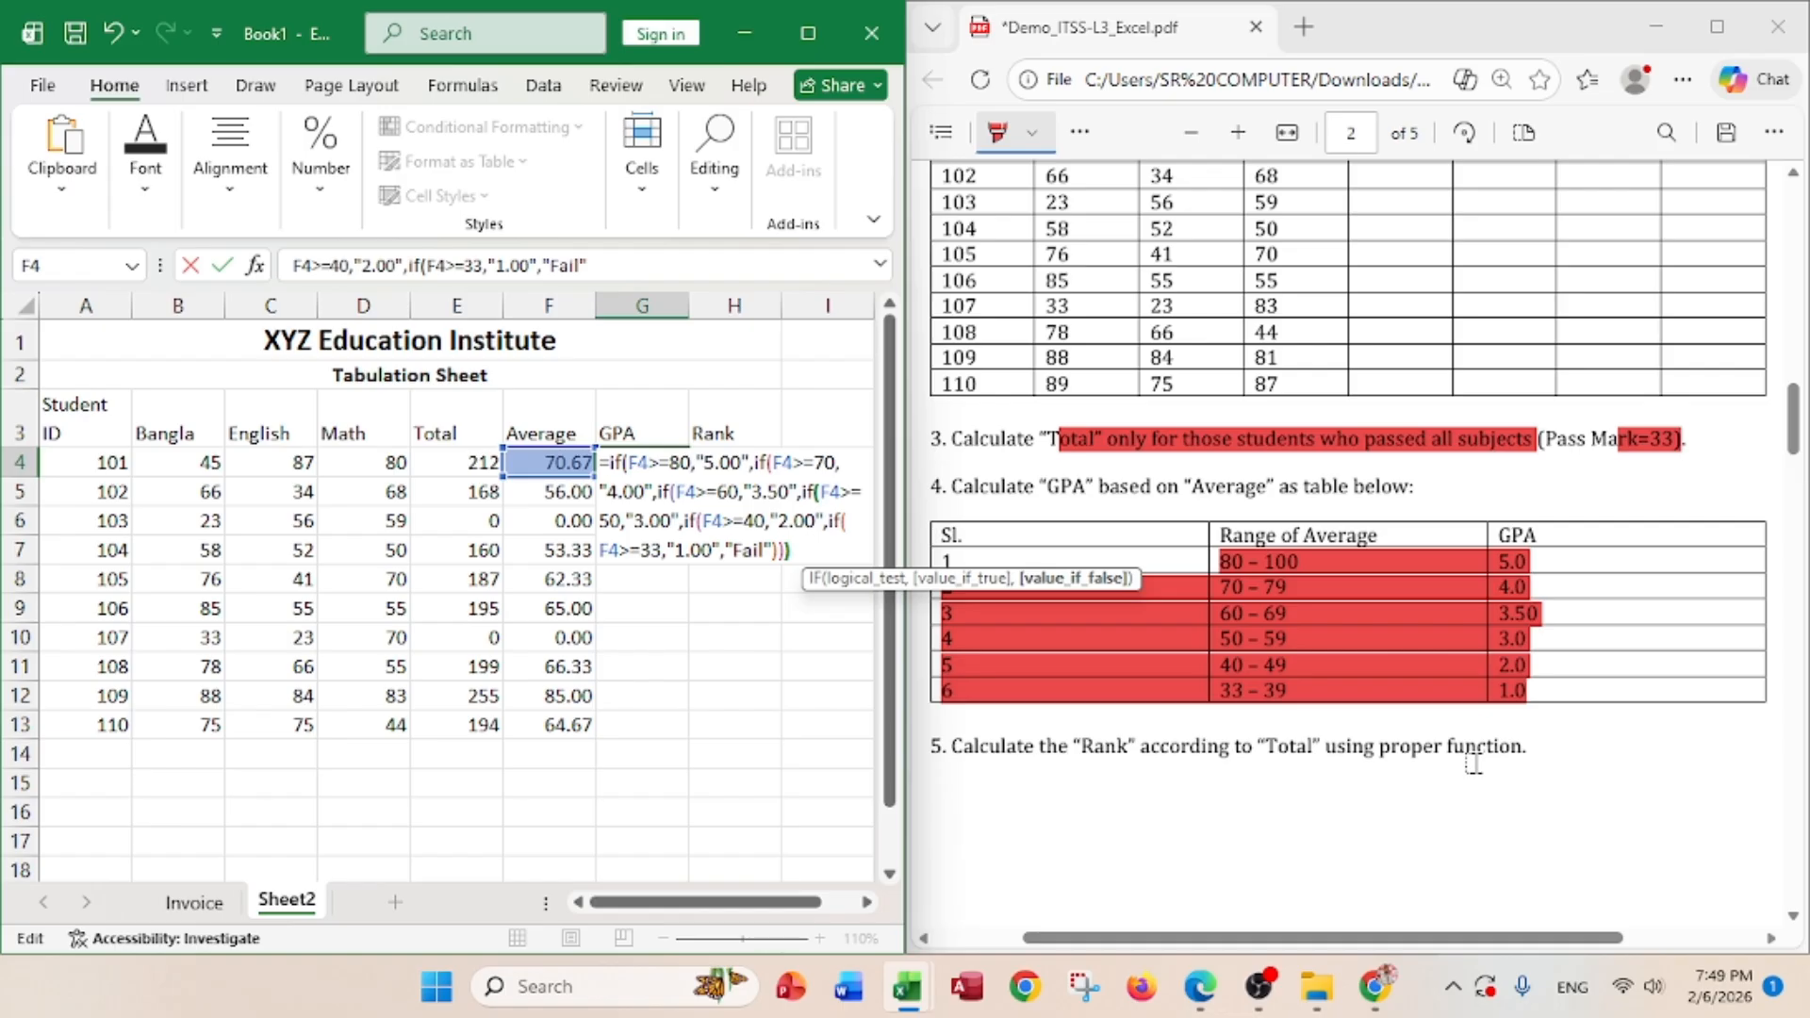
pyautogui.write(')))')
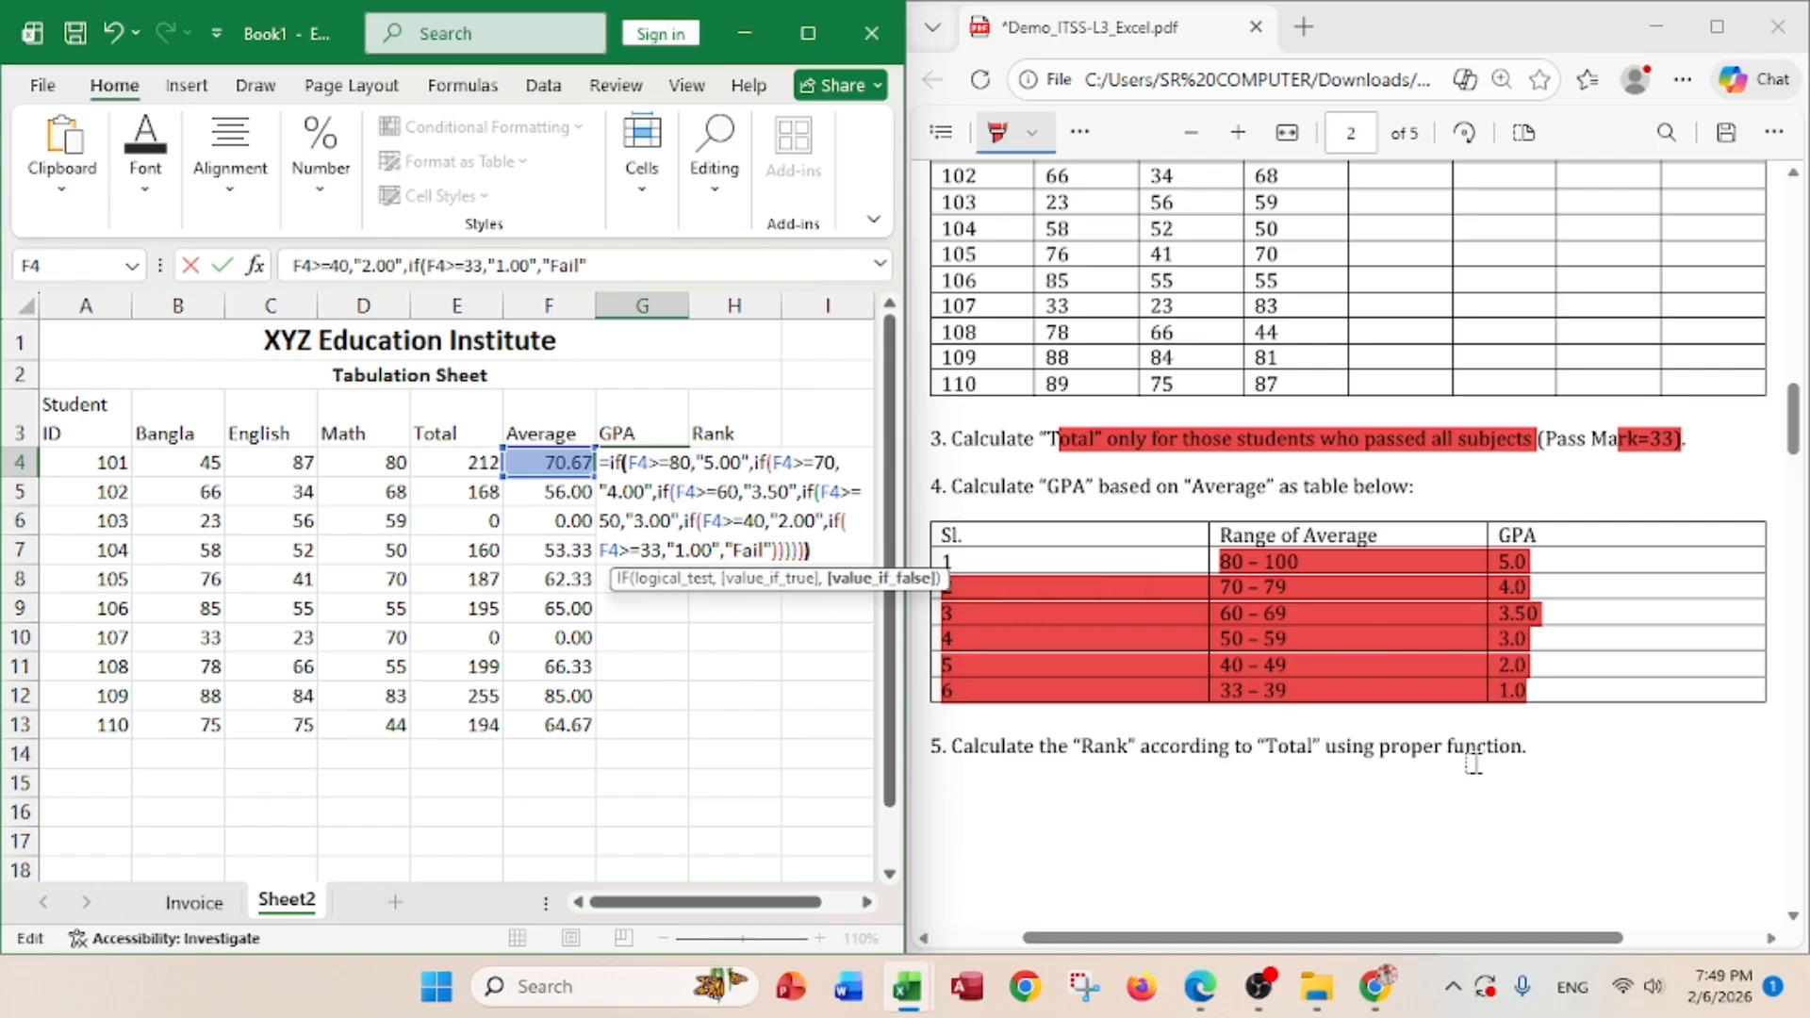
pyautogui.write(')')
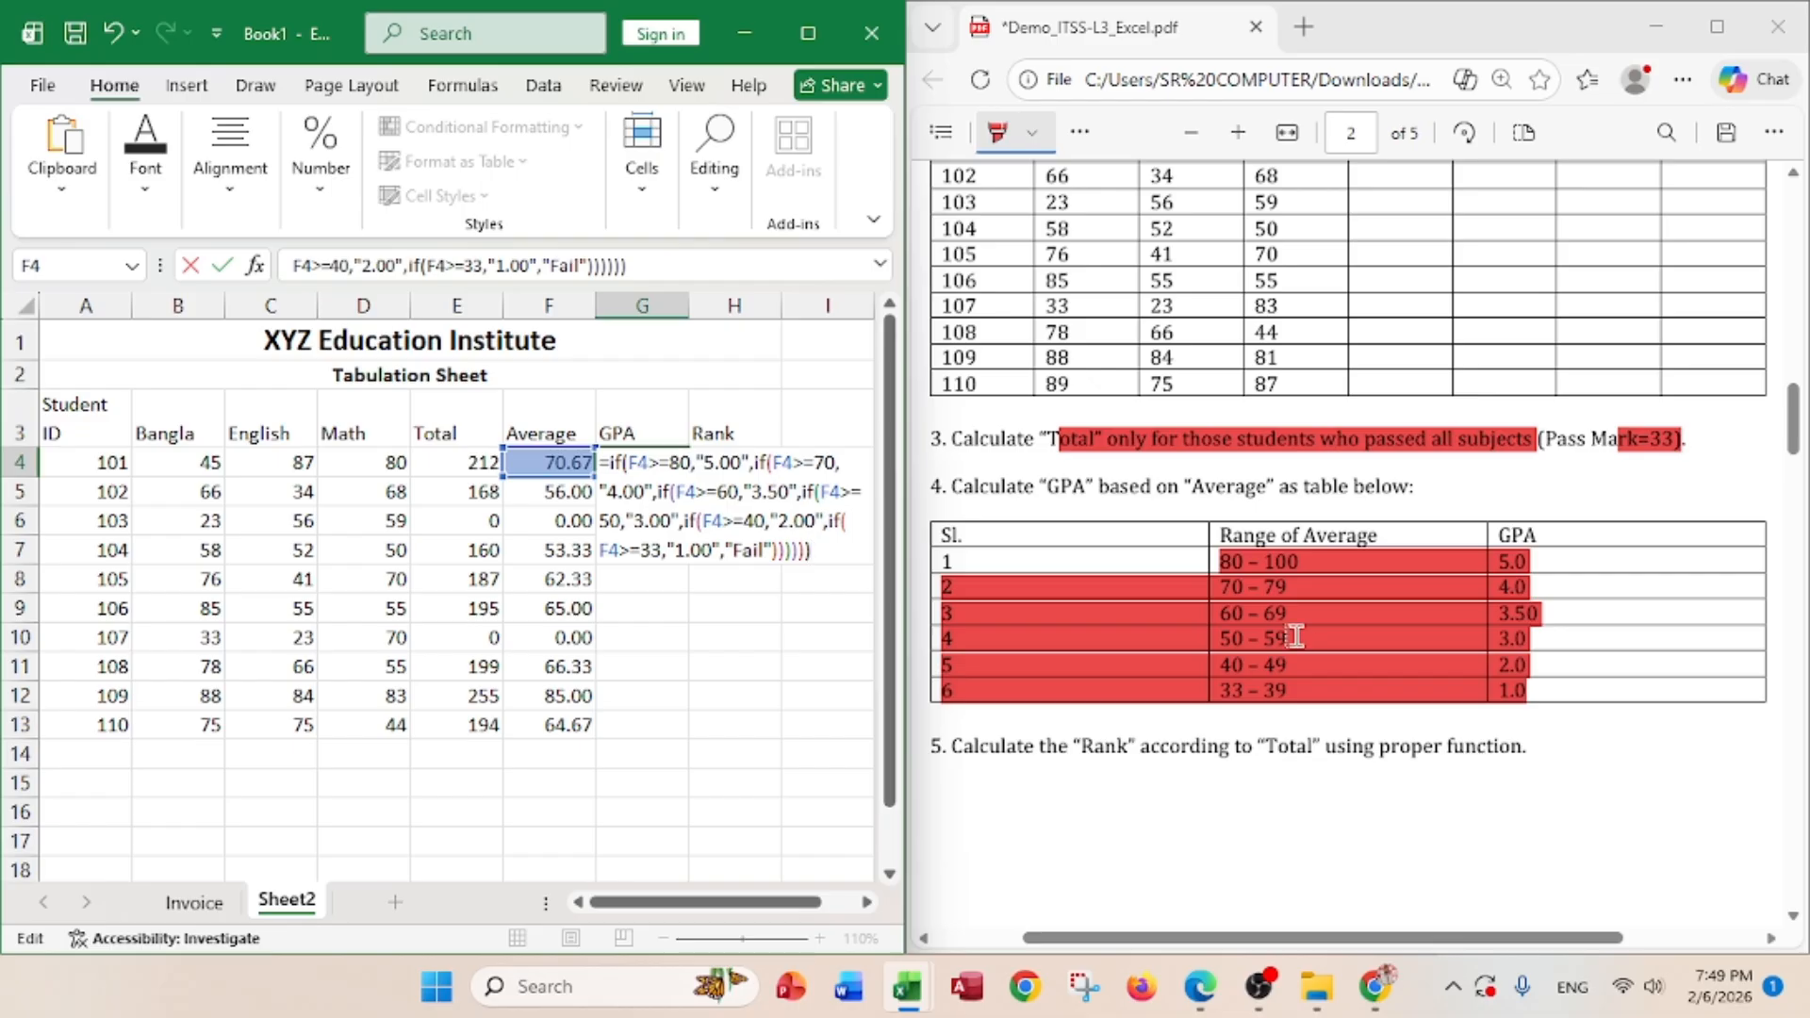
pyautogui.press('Return')
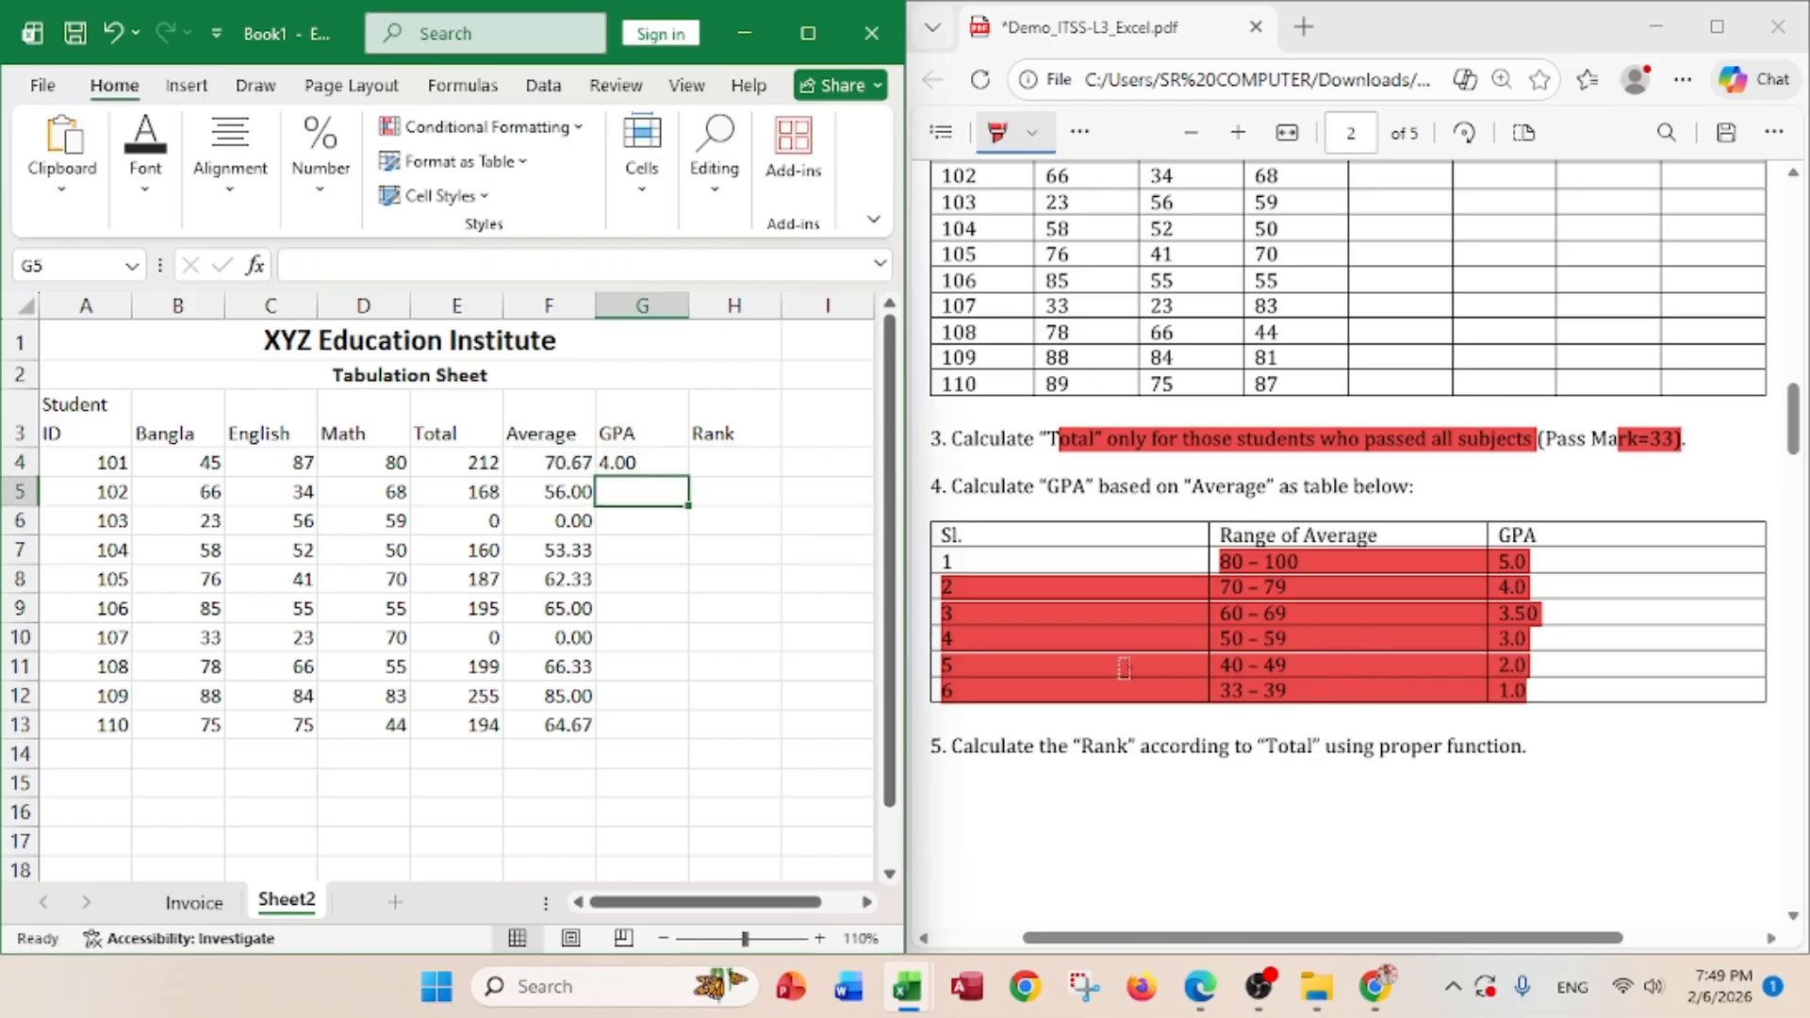
pyautogui.click(644, 461)
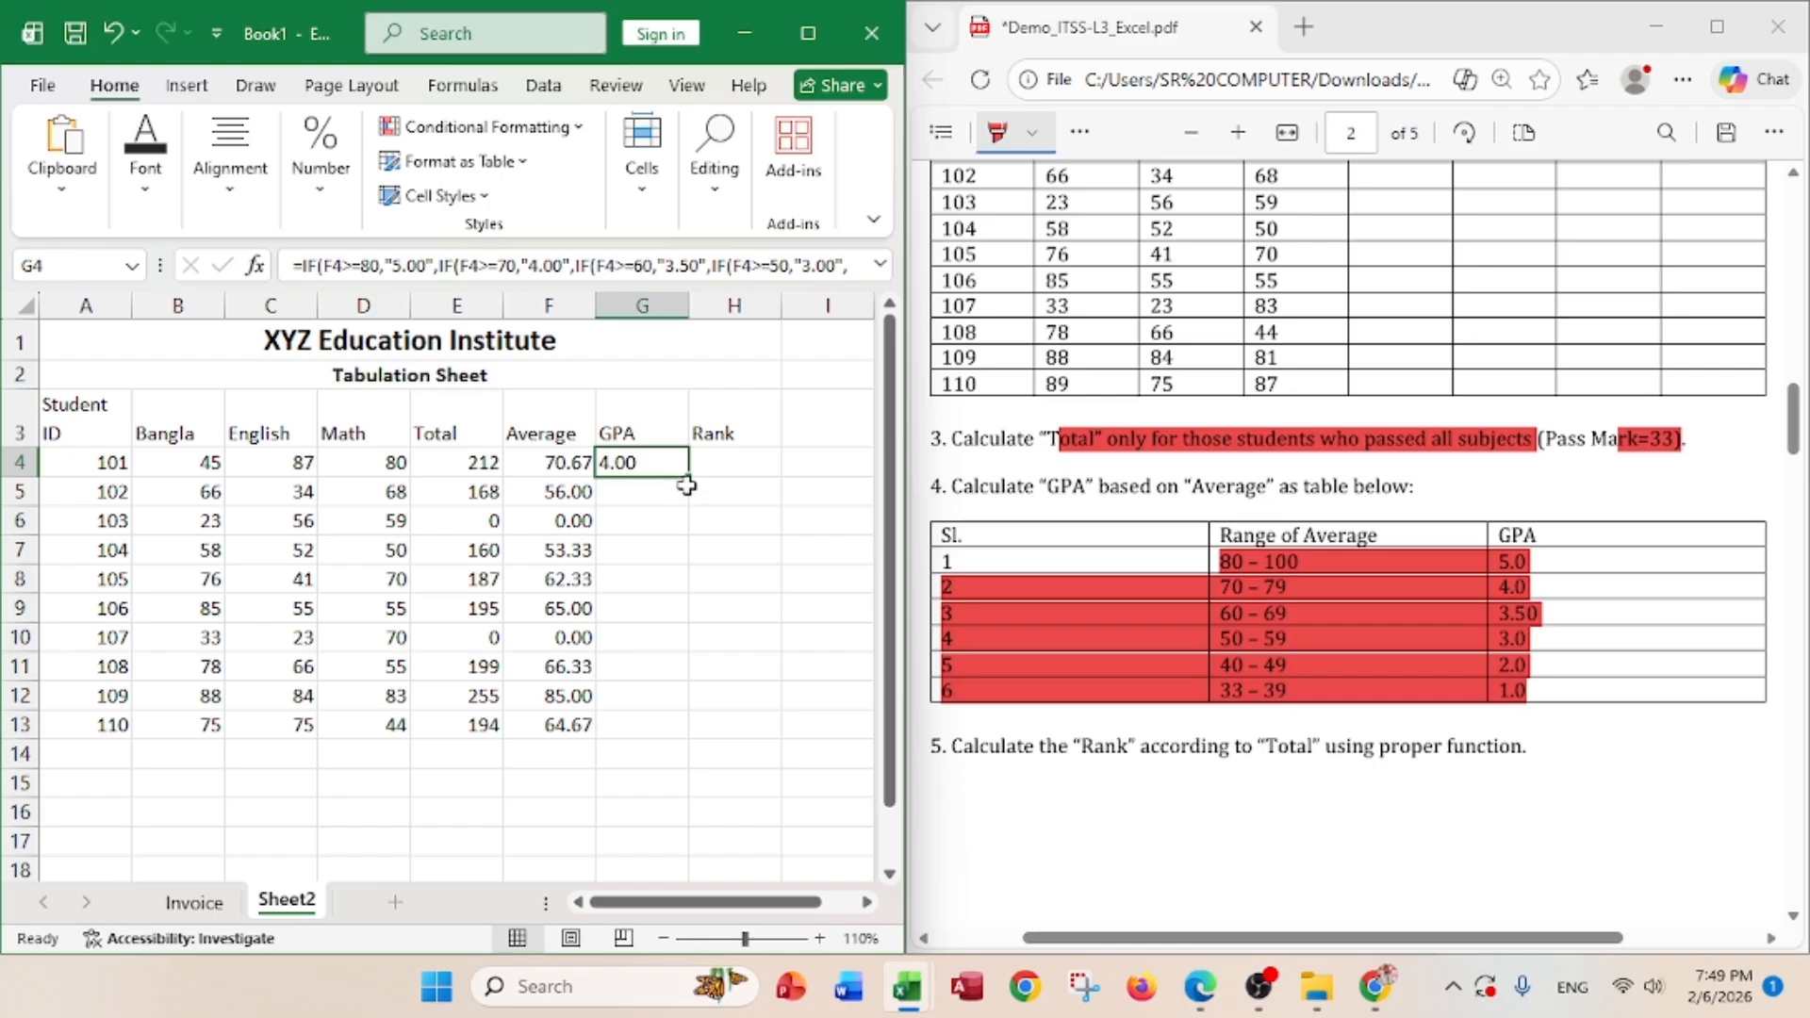
pyautogui.moveTo(689, 479); pyautogui.dragTo(646, 736)
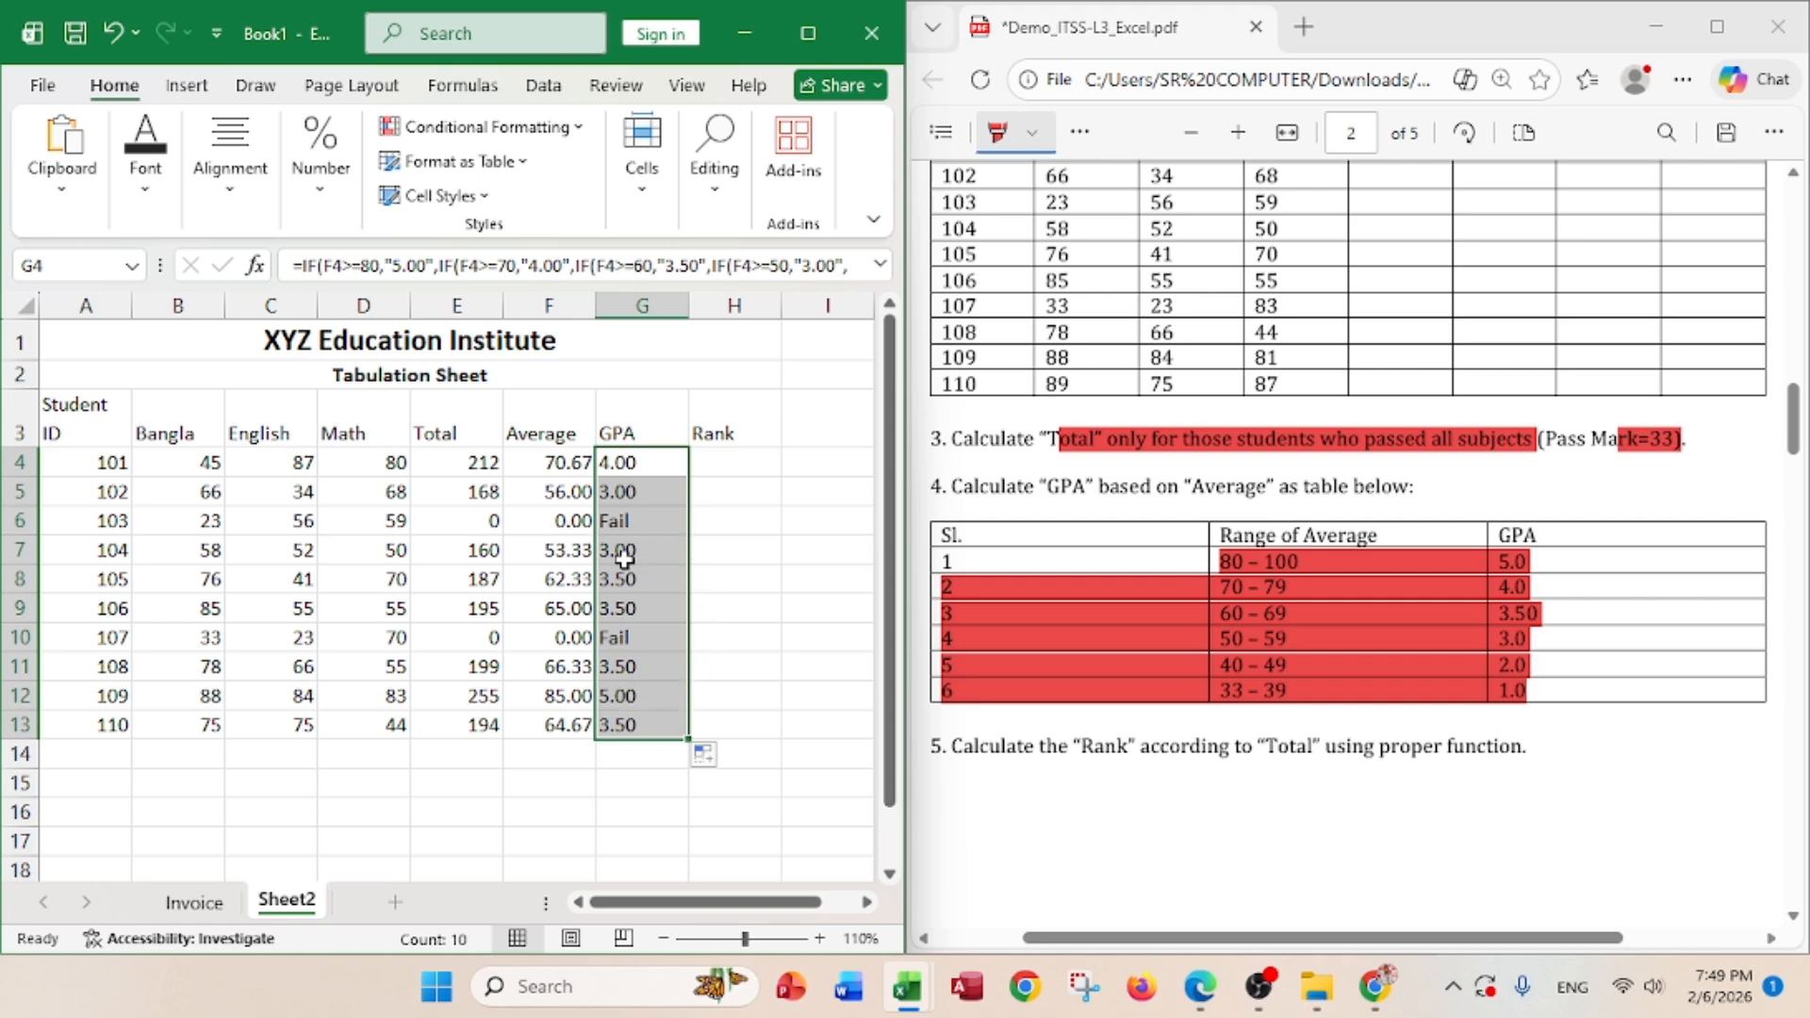
# - Highlight instruction 5 in the practice PDF, about calculating the Rank according to Total
pyautogui.click(726, 462)
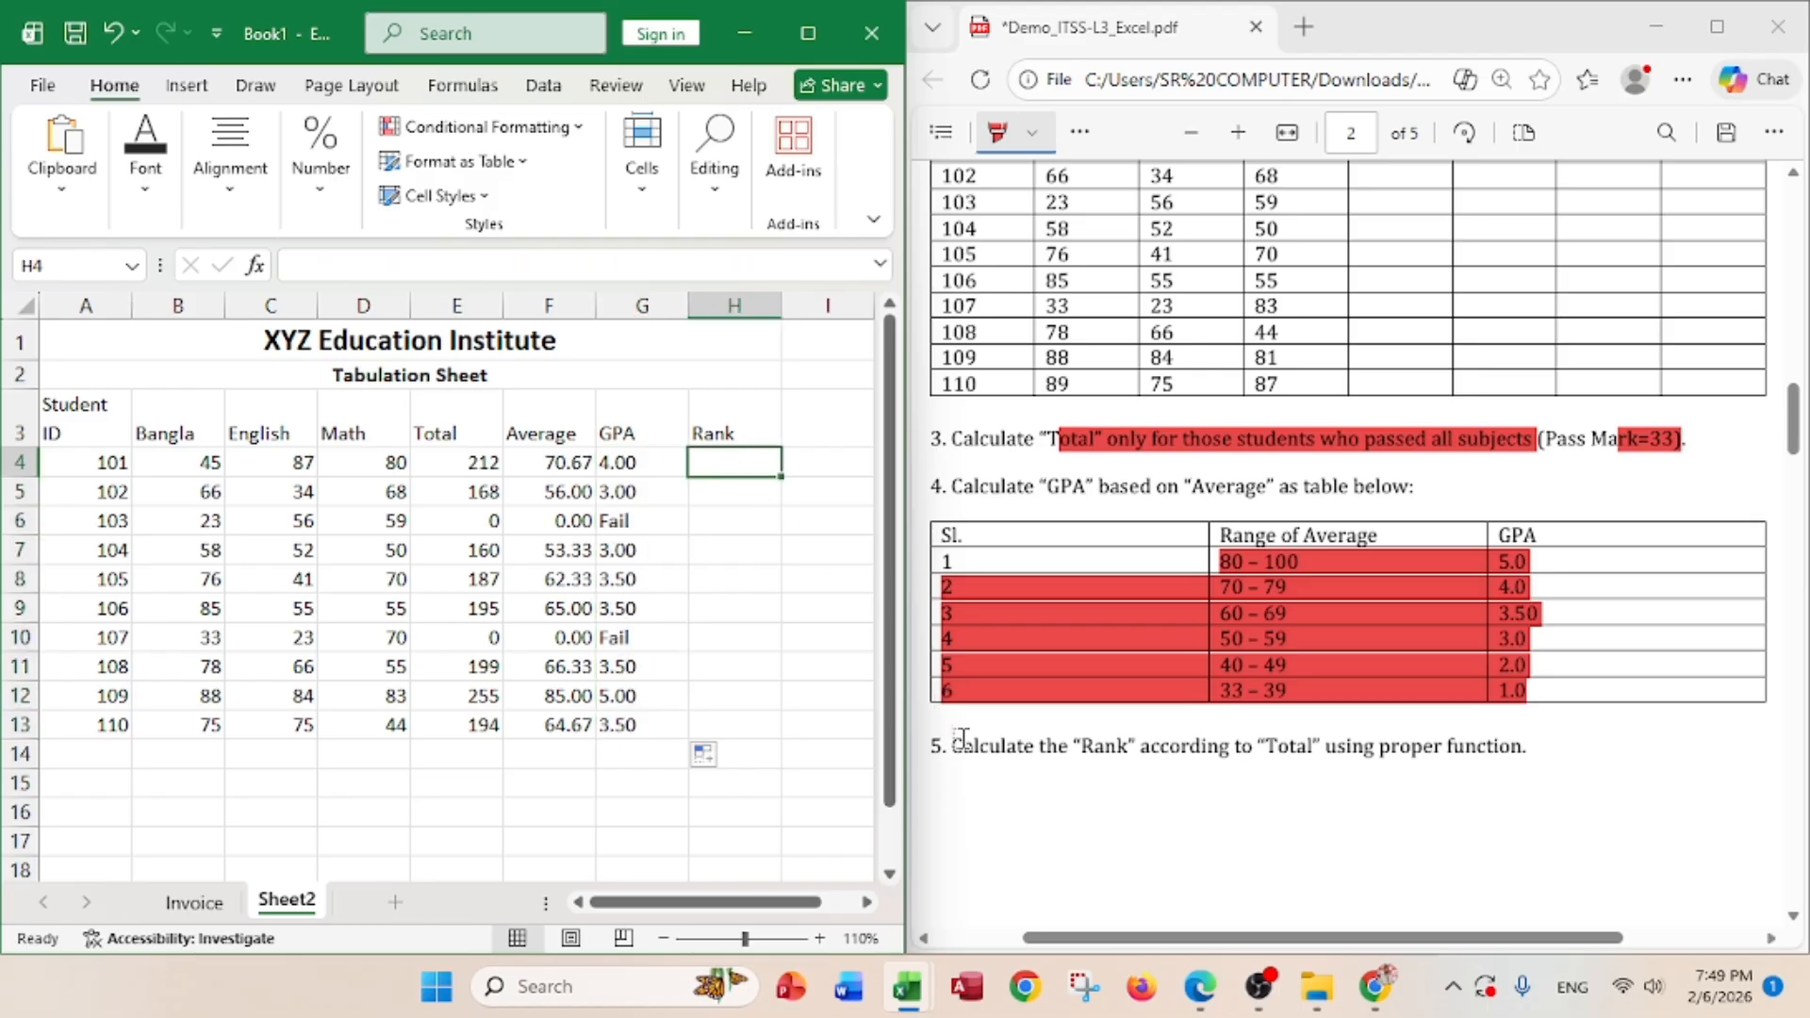
pyautogui.moveTo(954, 749); pyautogui.dragTo(1536, 736)
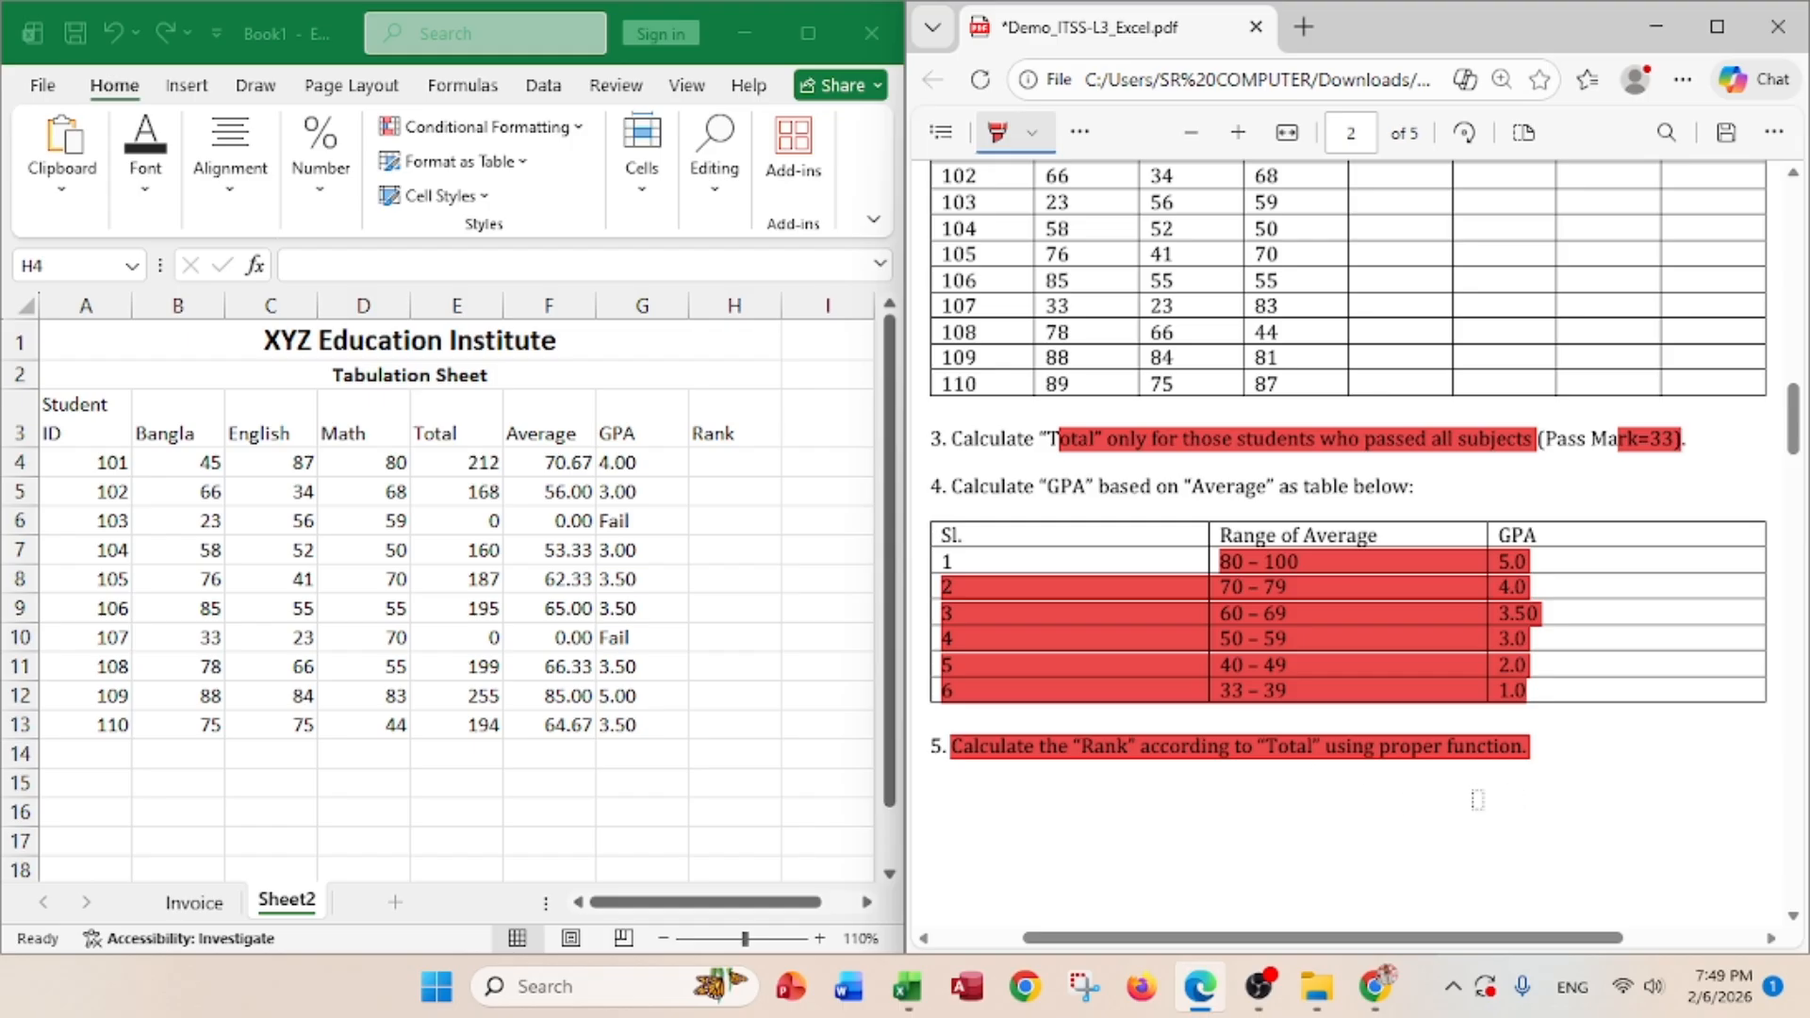
# - Rank the students by Total by entering =RANK(E4,$E$4:$E$13,0) in H4 and filling it down to H13
pyautogui.click(739, 459)
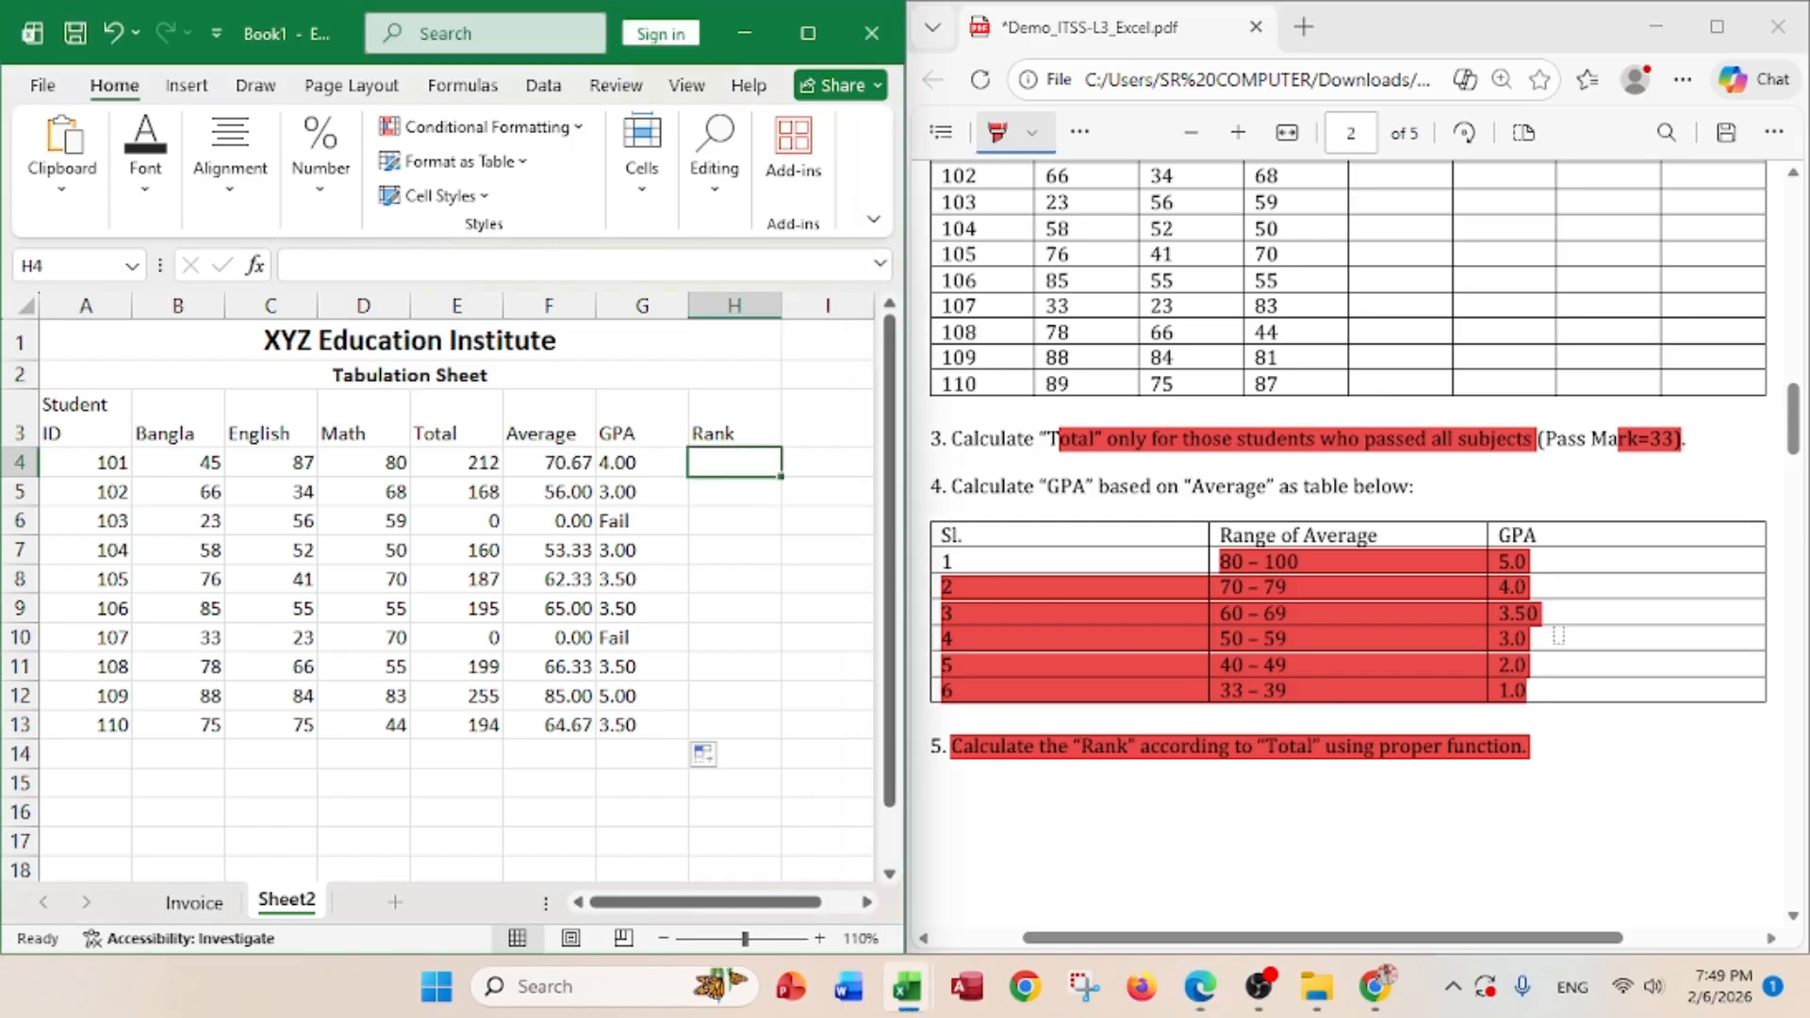
pyautogui.write('=')
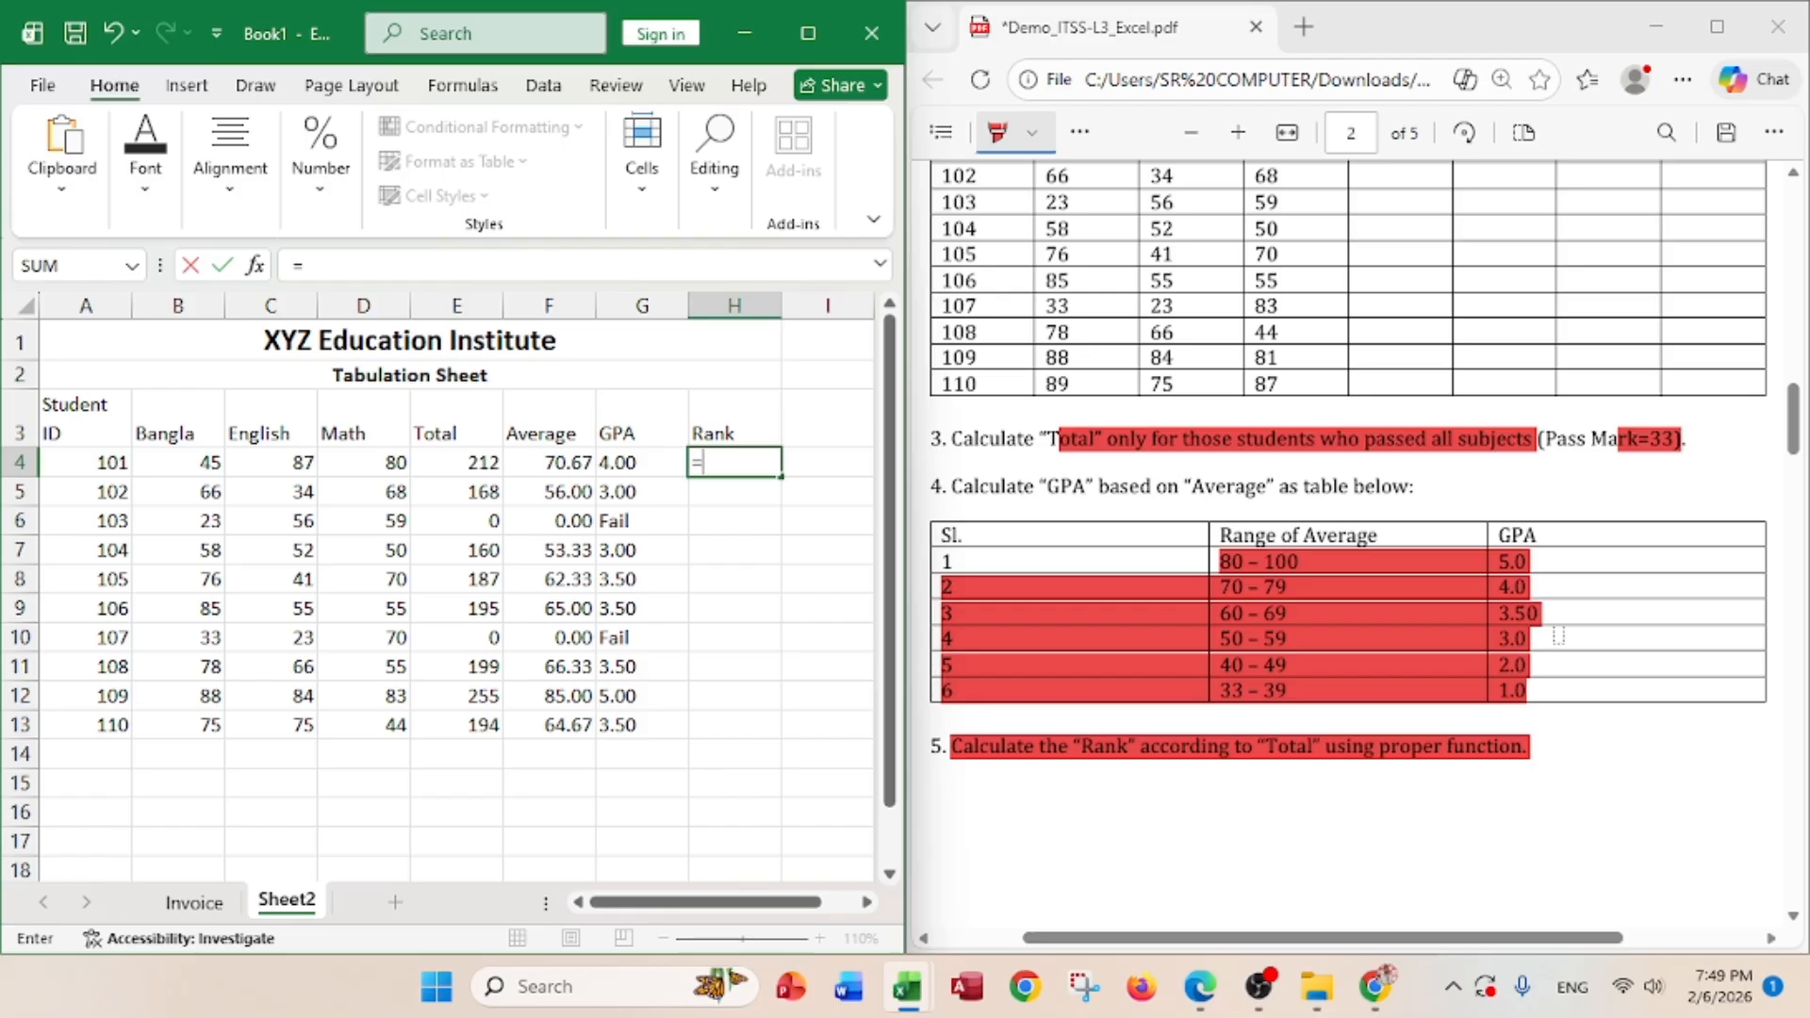
pyautogui.write('R')
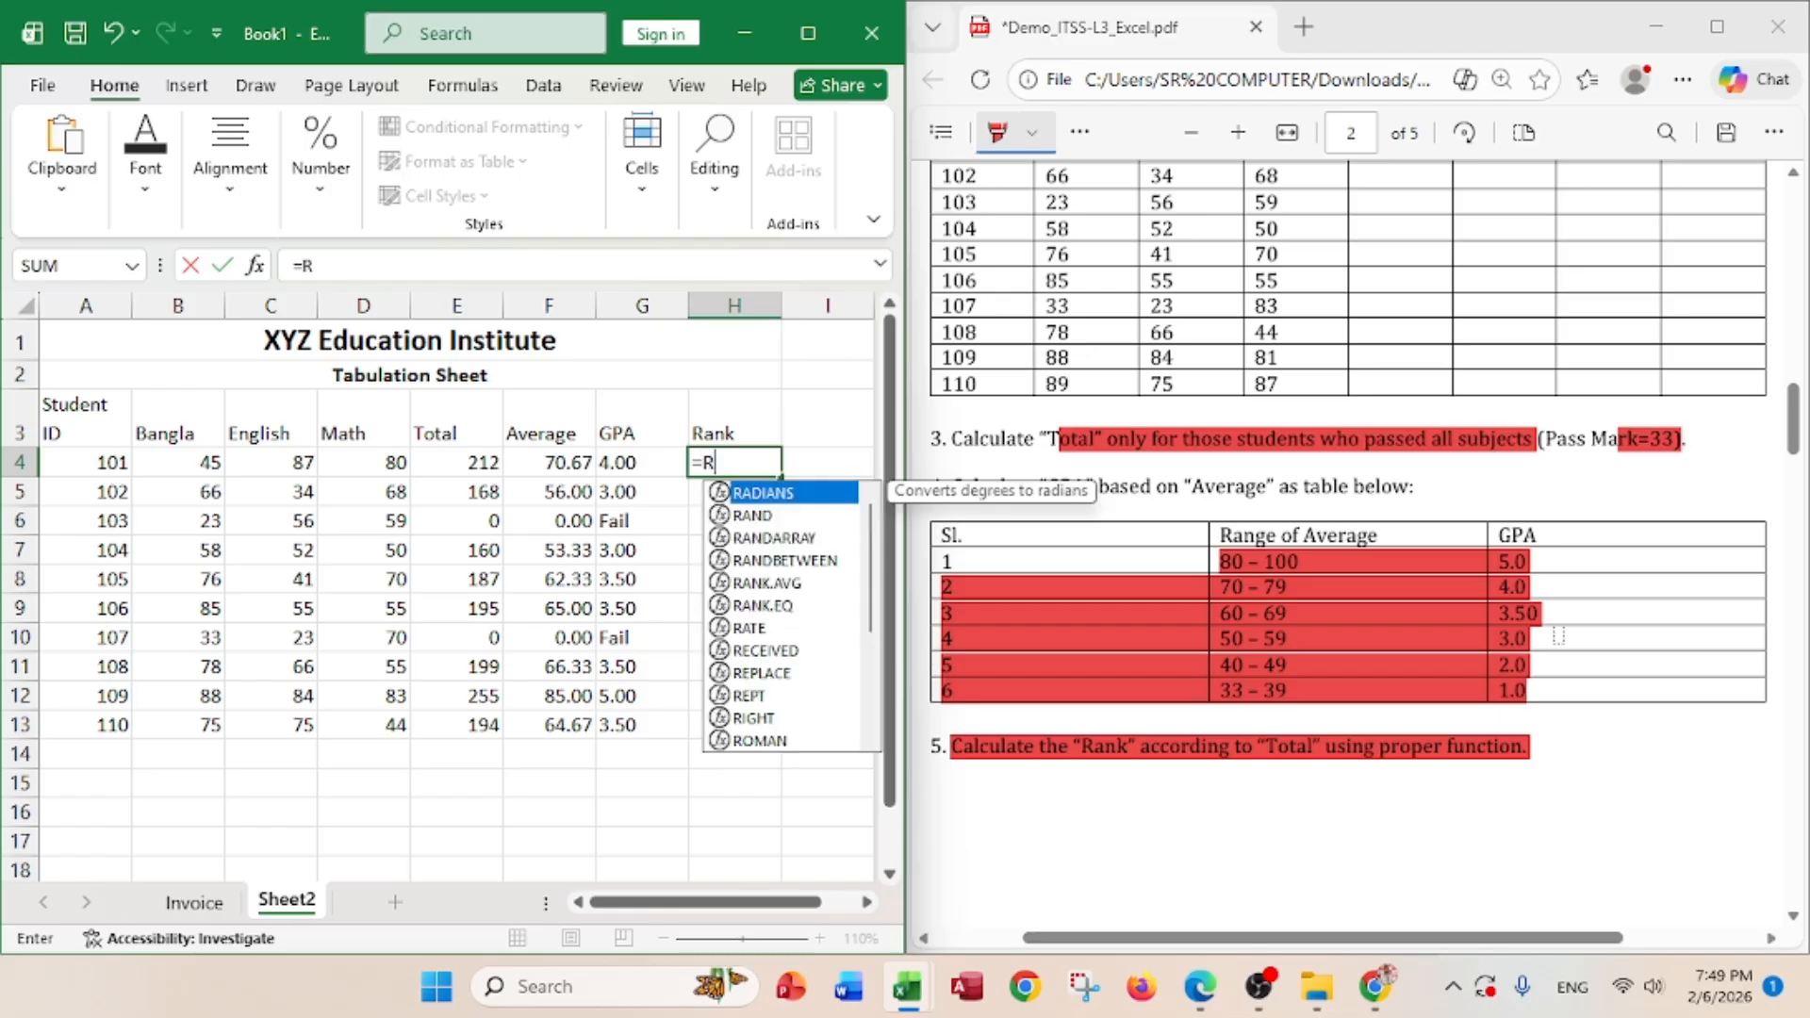
pyautogui.write('ank(')
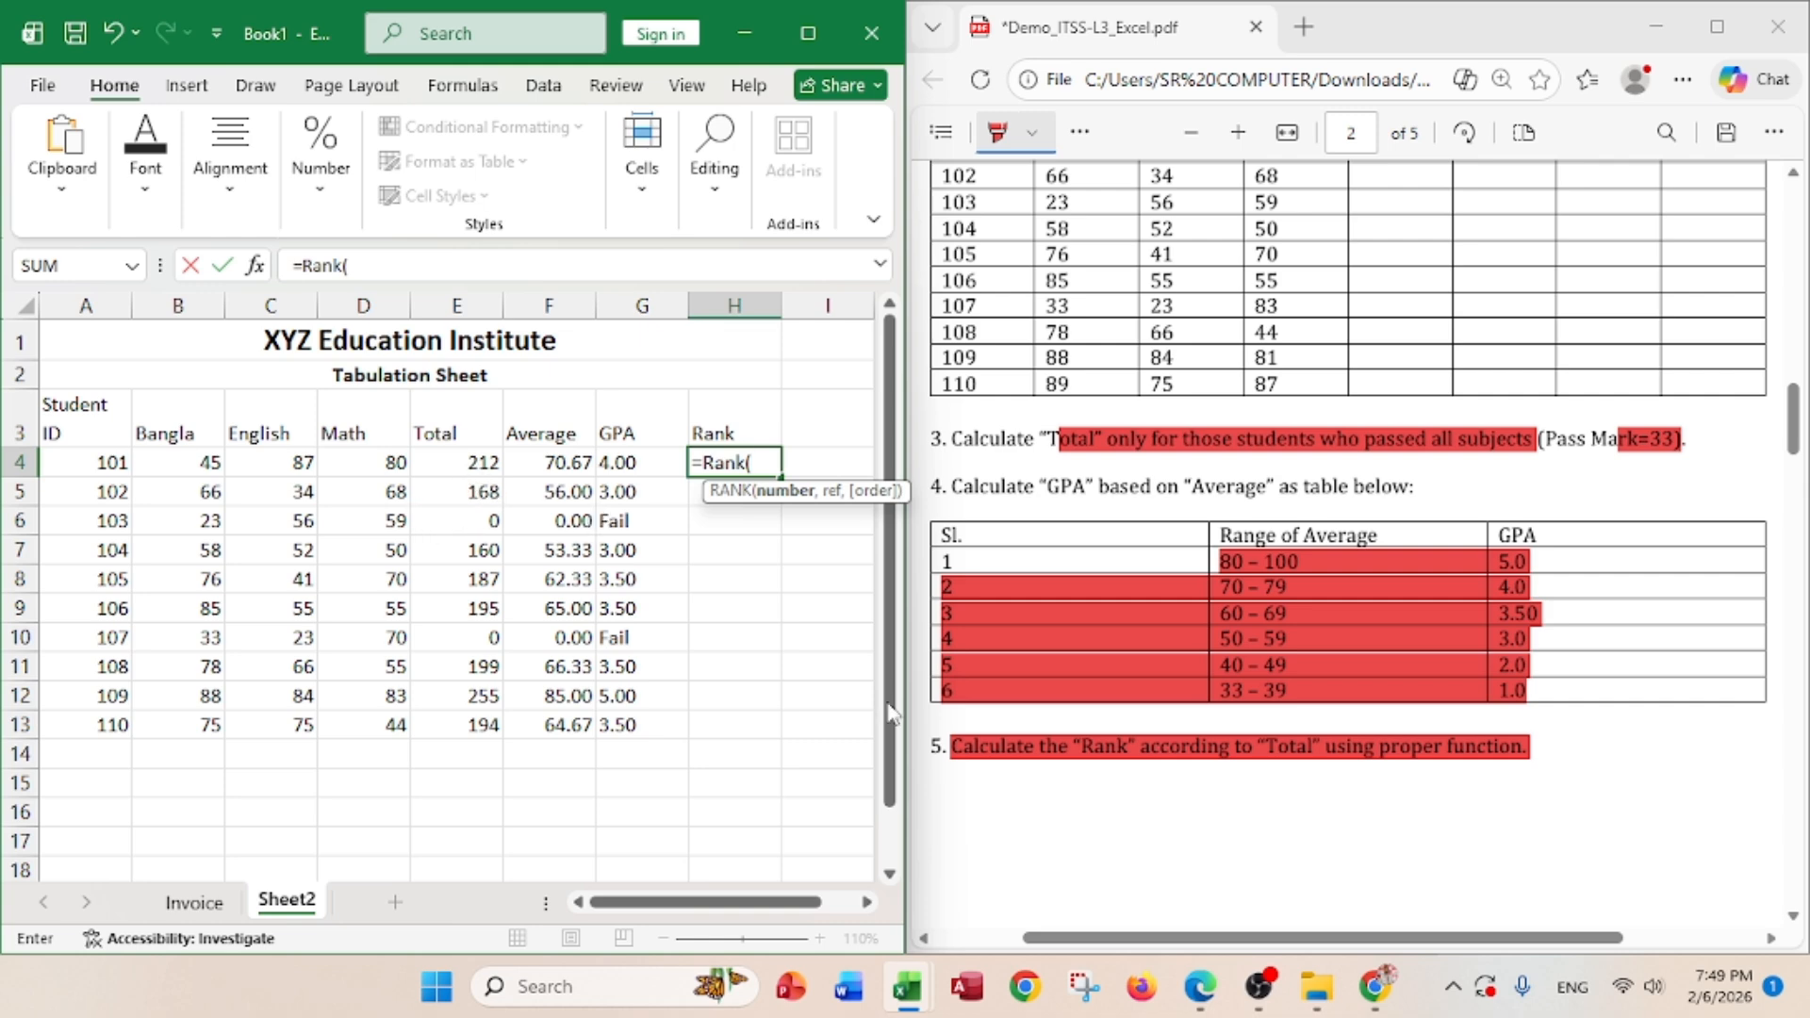
pyautogui.click(483, 470)
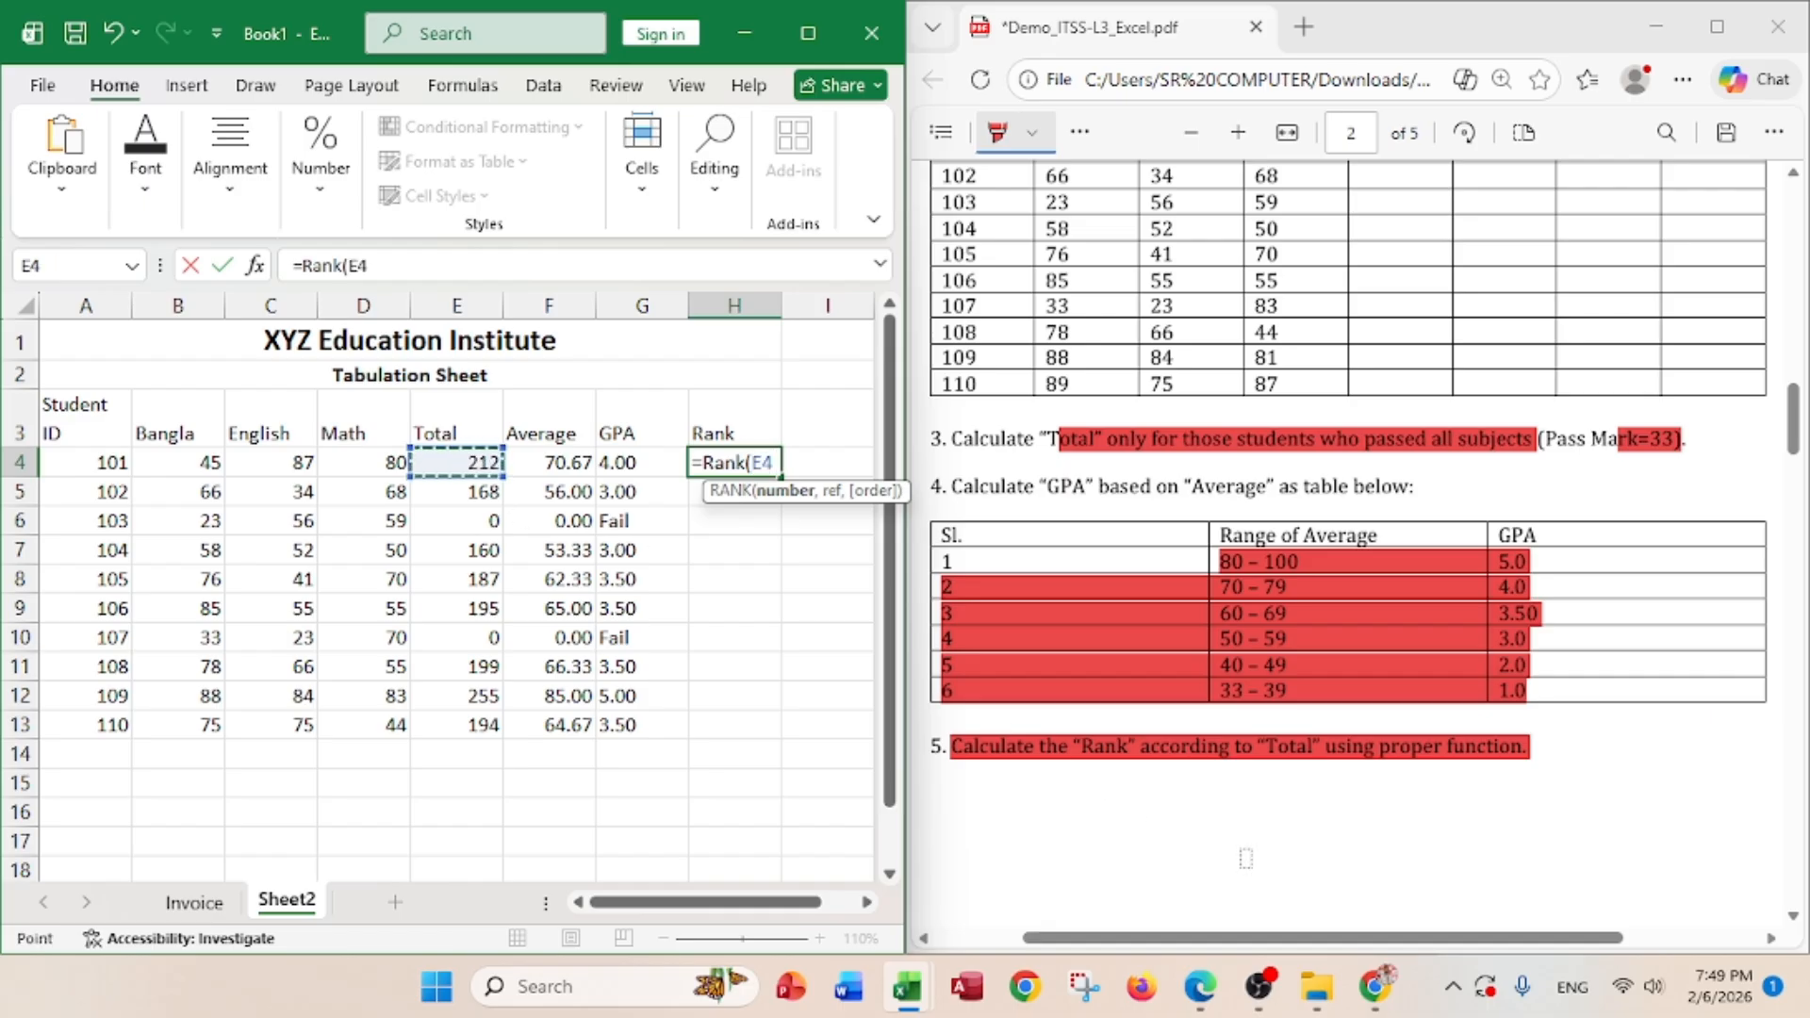
pyautogui.write(',')
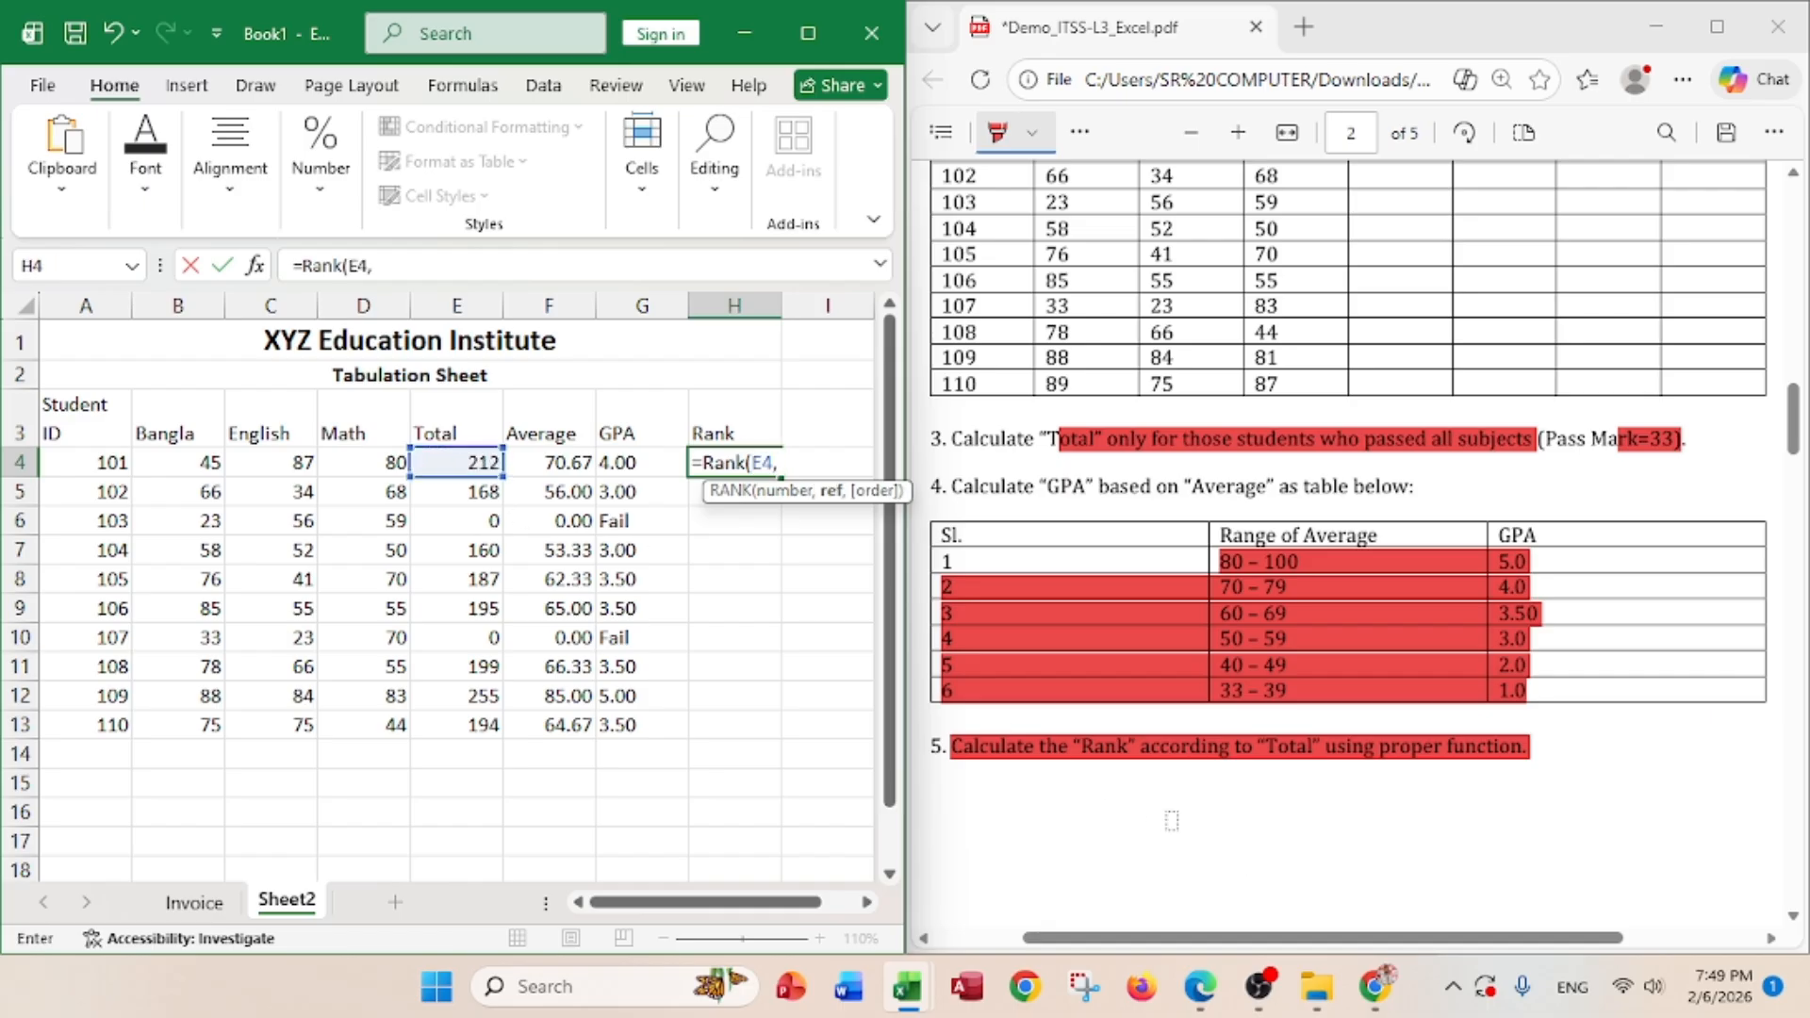
pyautogui.moveTo(462, 459); pyautogui.dragTo(464, 718)
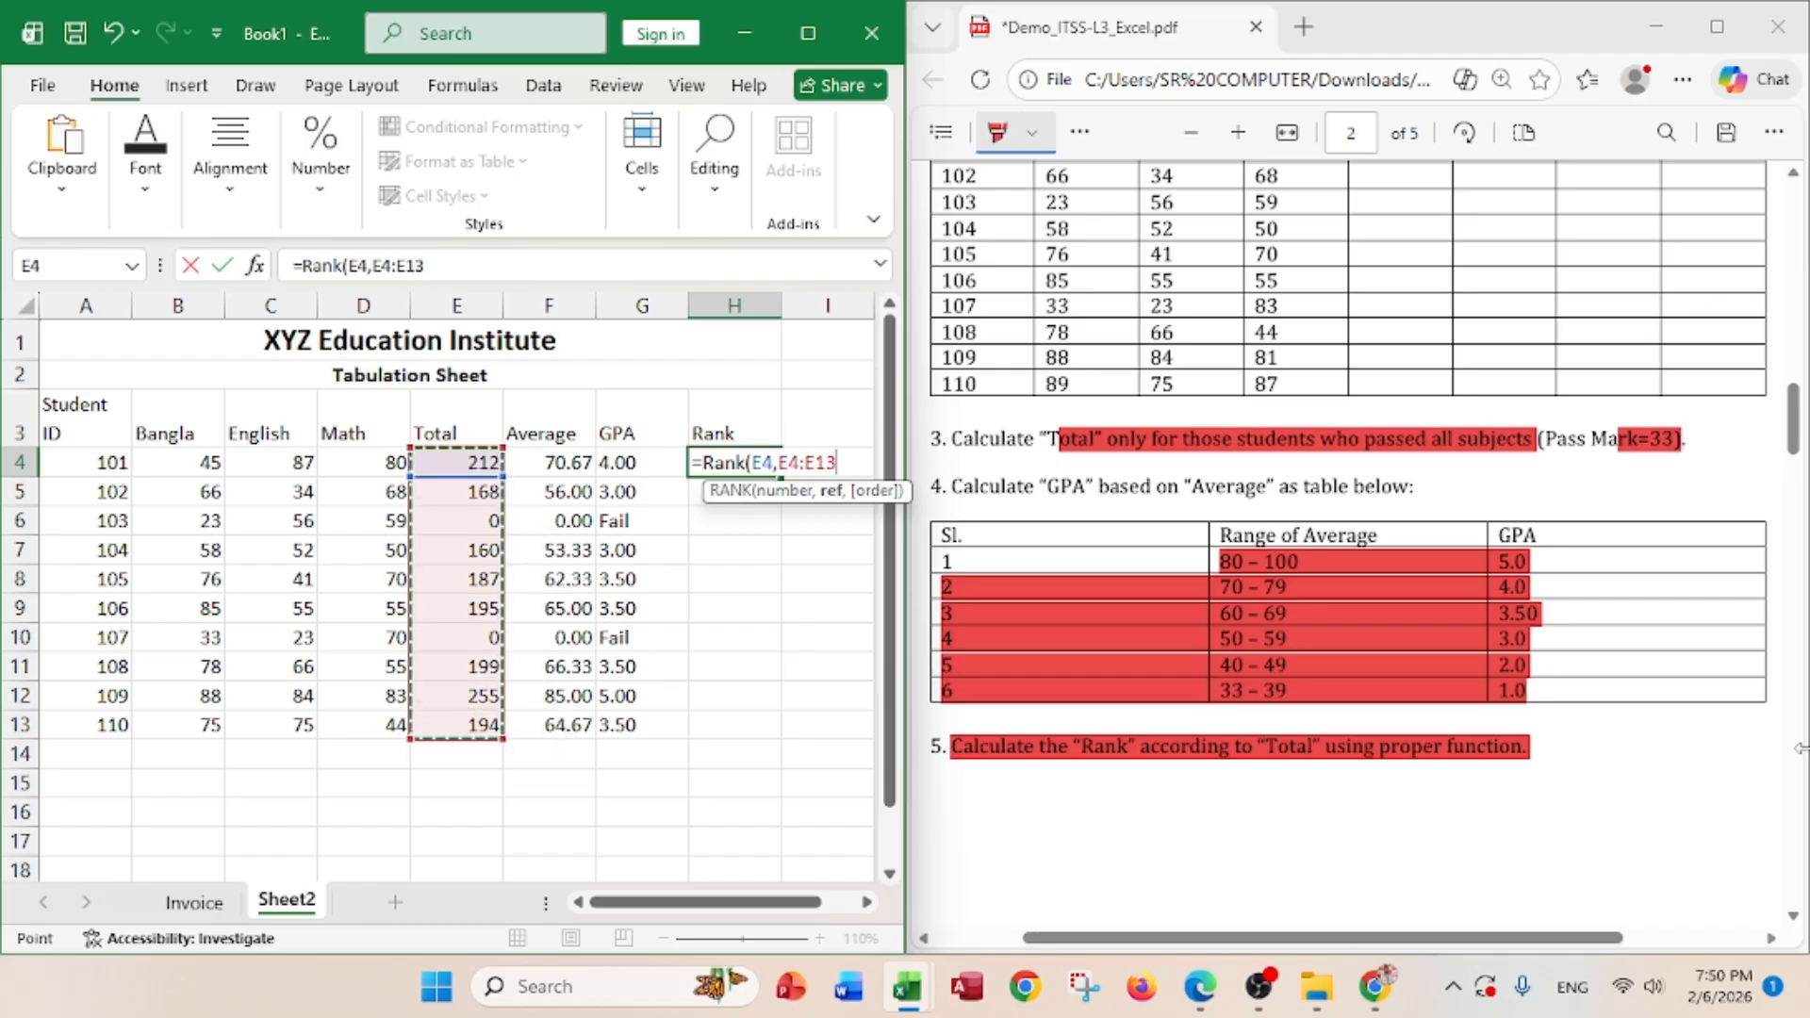
pyautogui.press('F4')
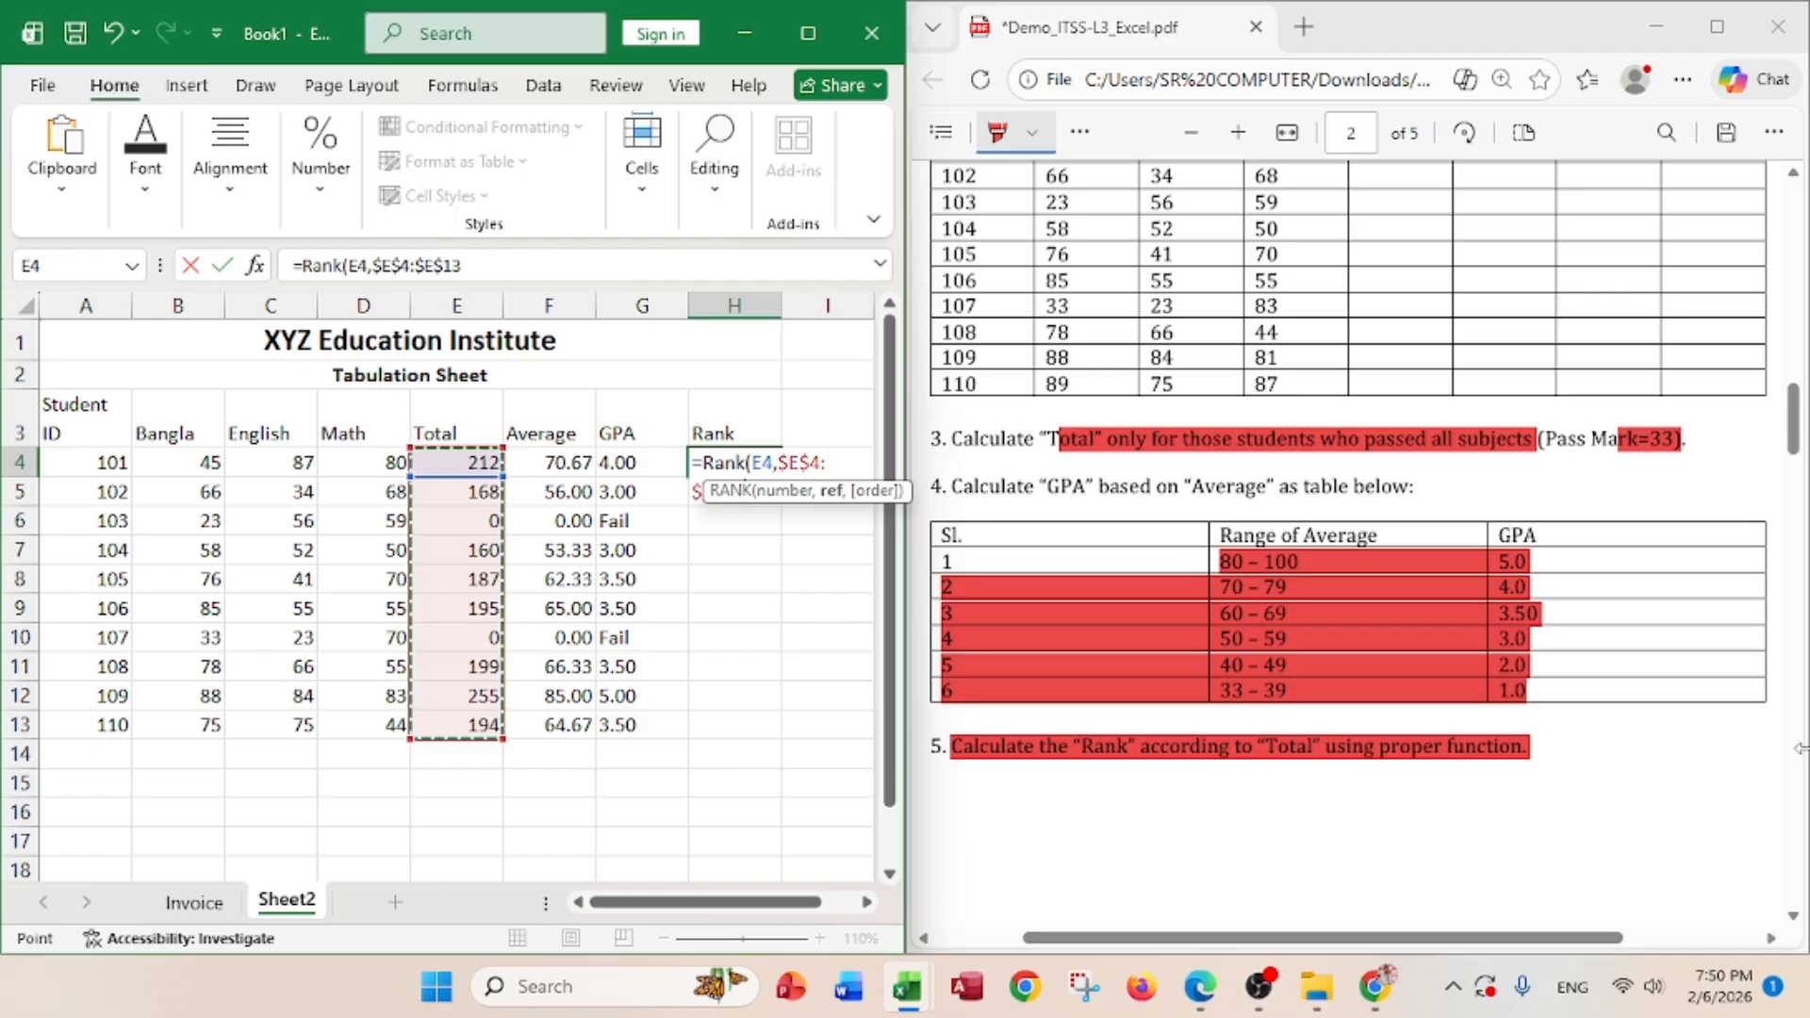
pyautogui.write(',')
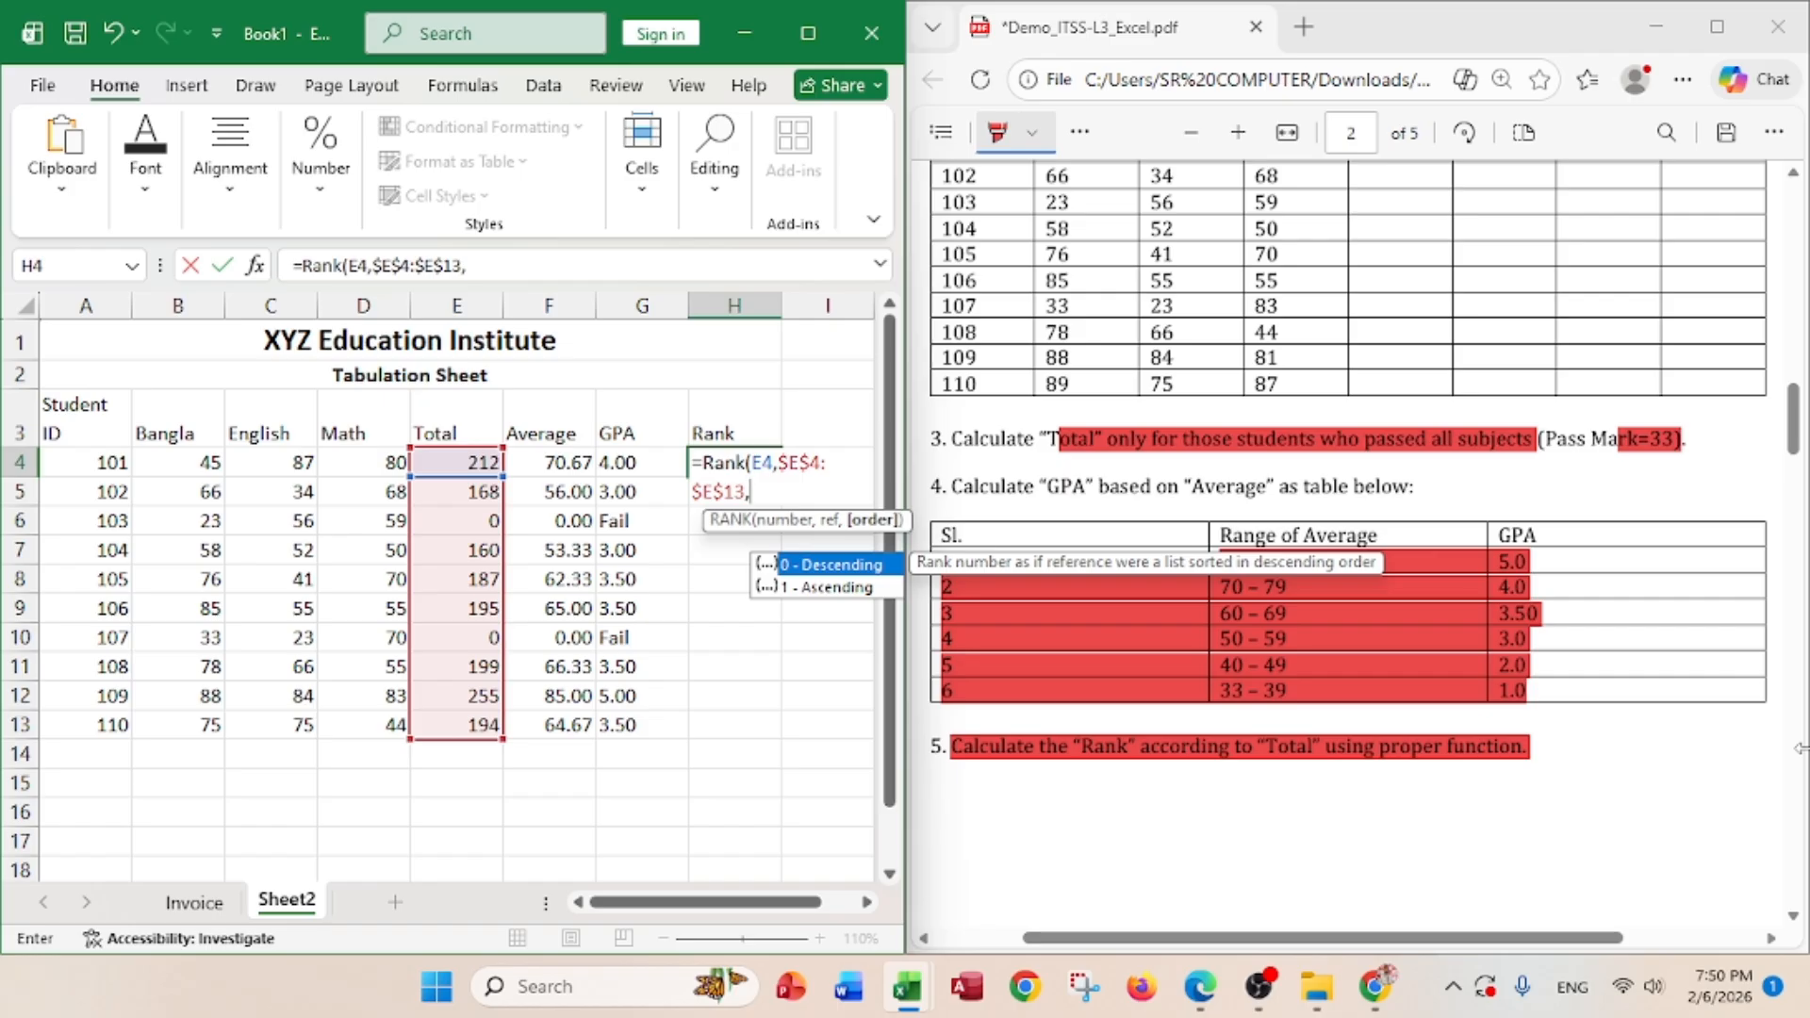
pyautogui.write('0')
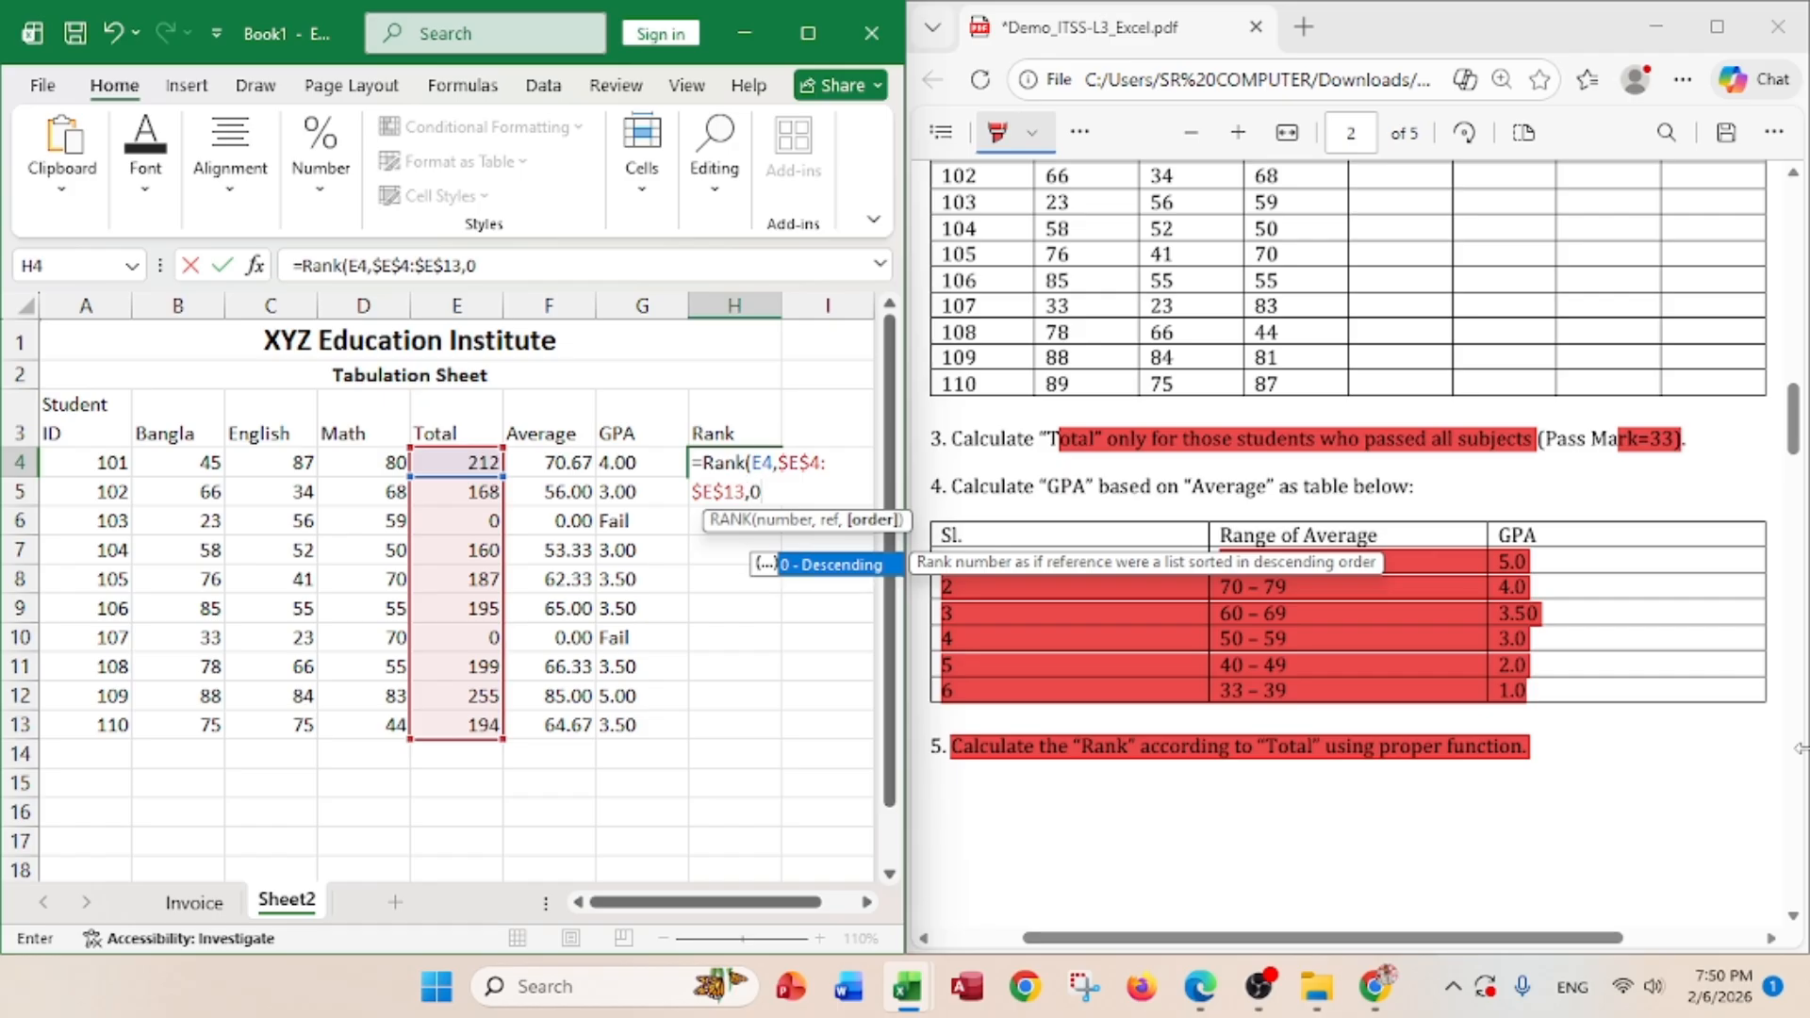
pyautogui.write(')')
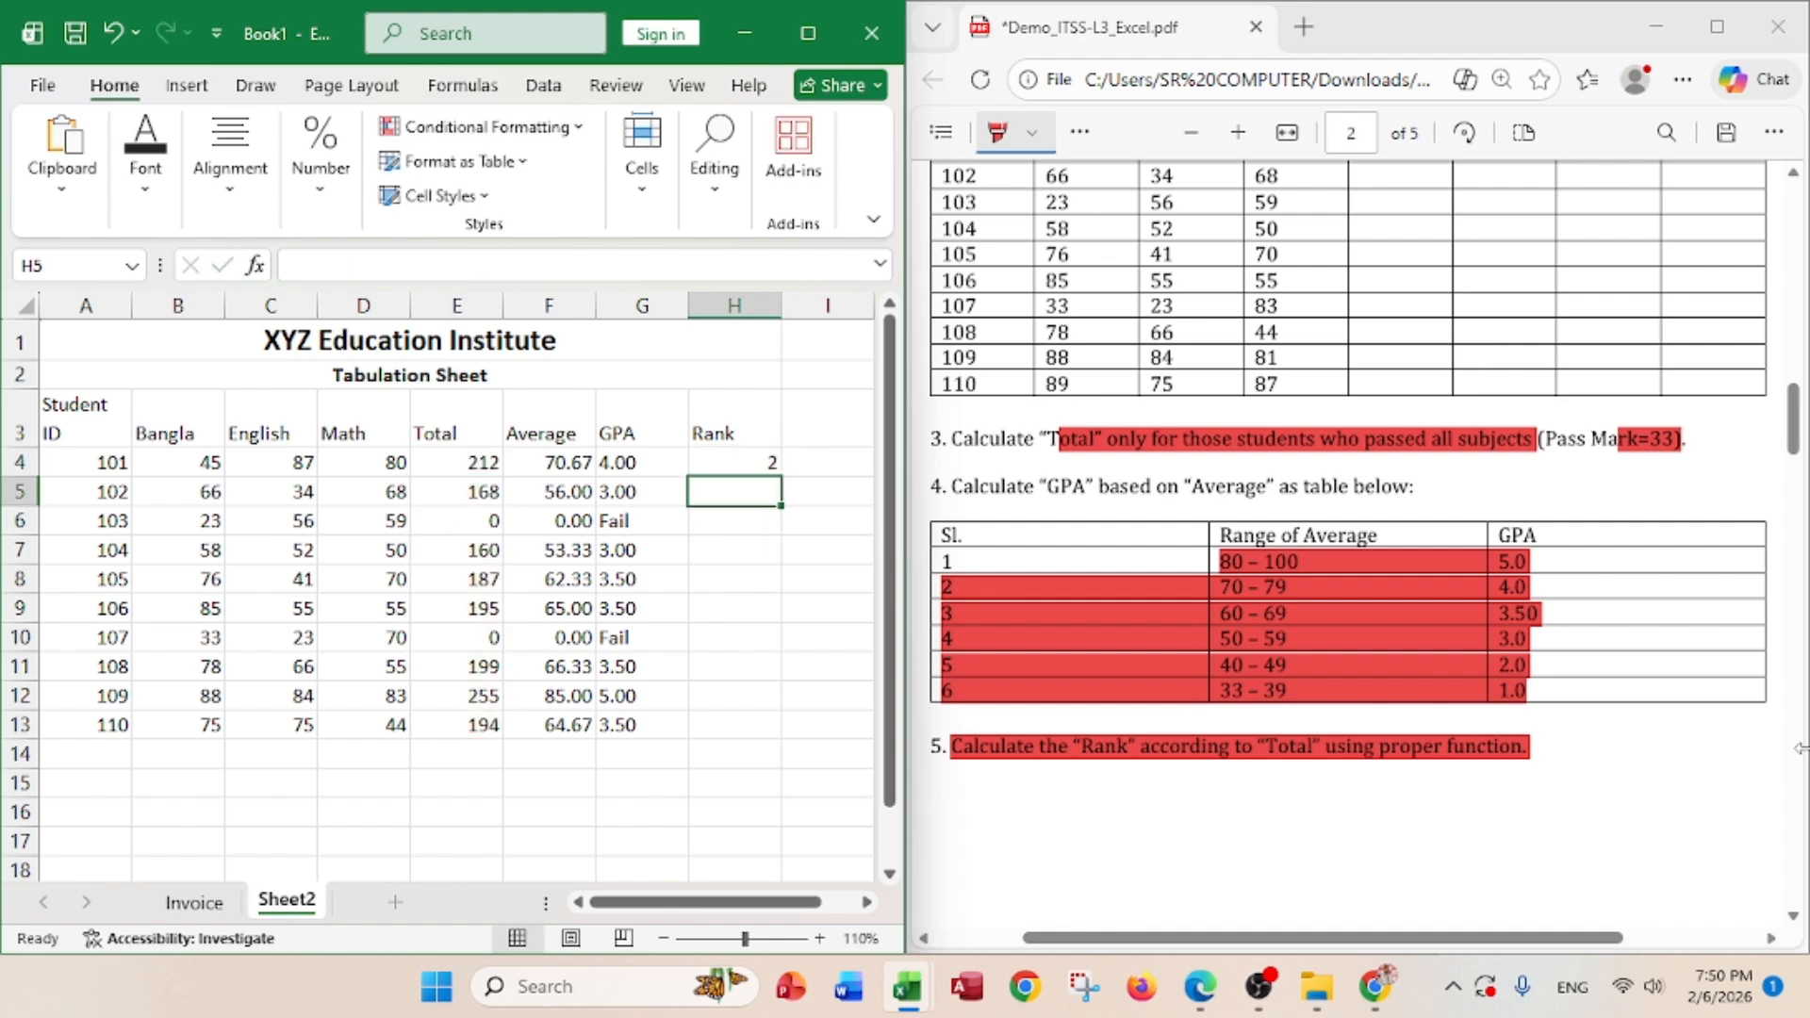
pyautogui.click(734, 469)
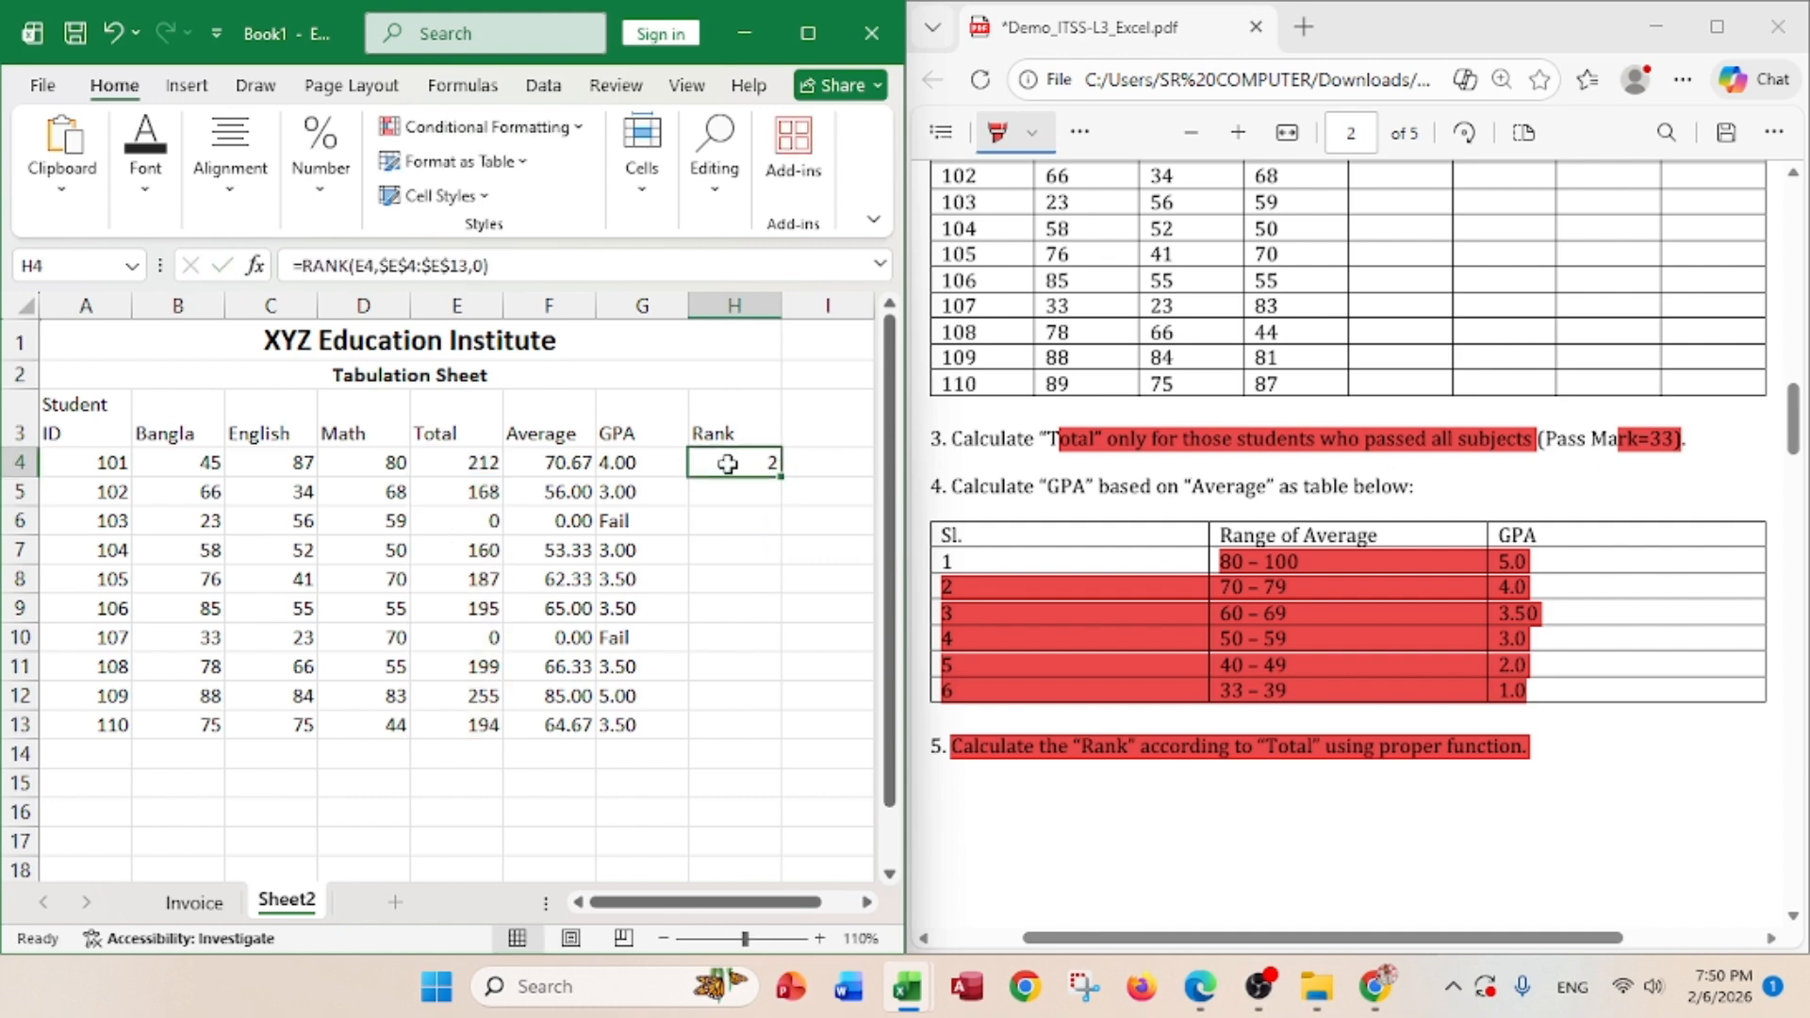
pyautogui.moveTo(783, 482); pyautogui.dragTo(755, 751)
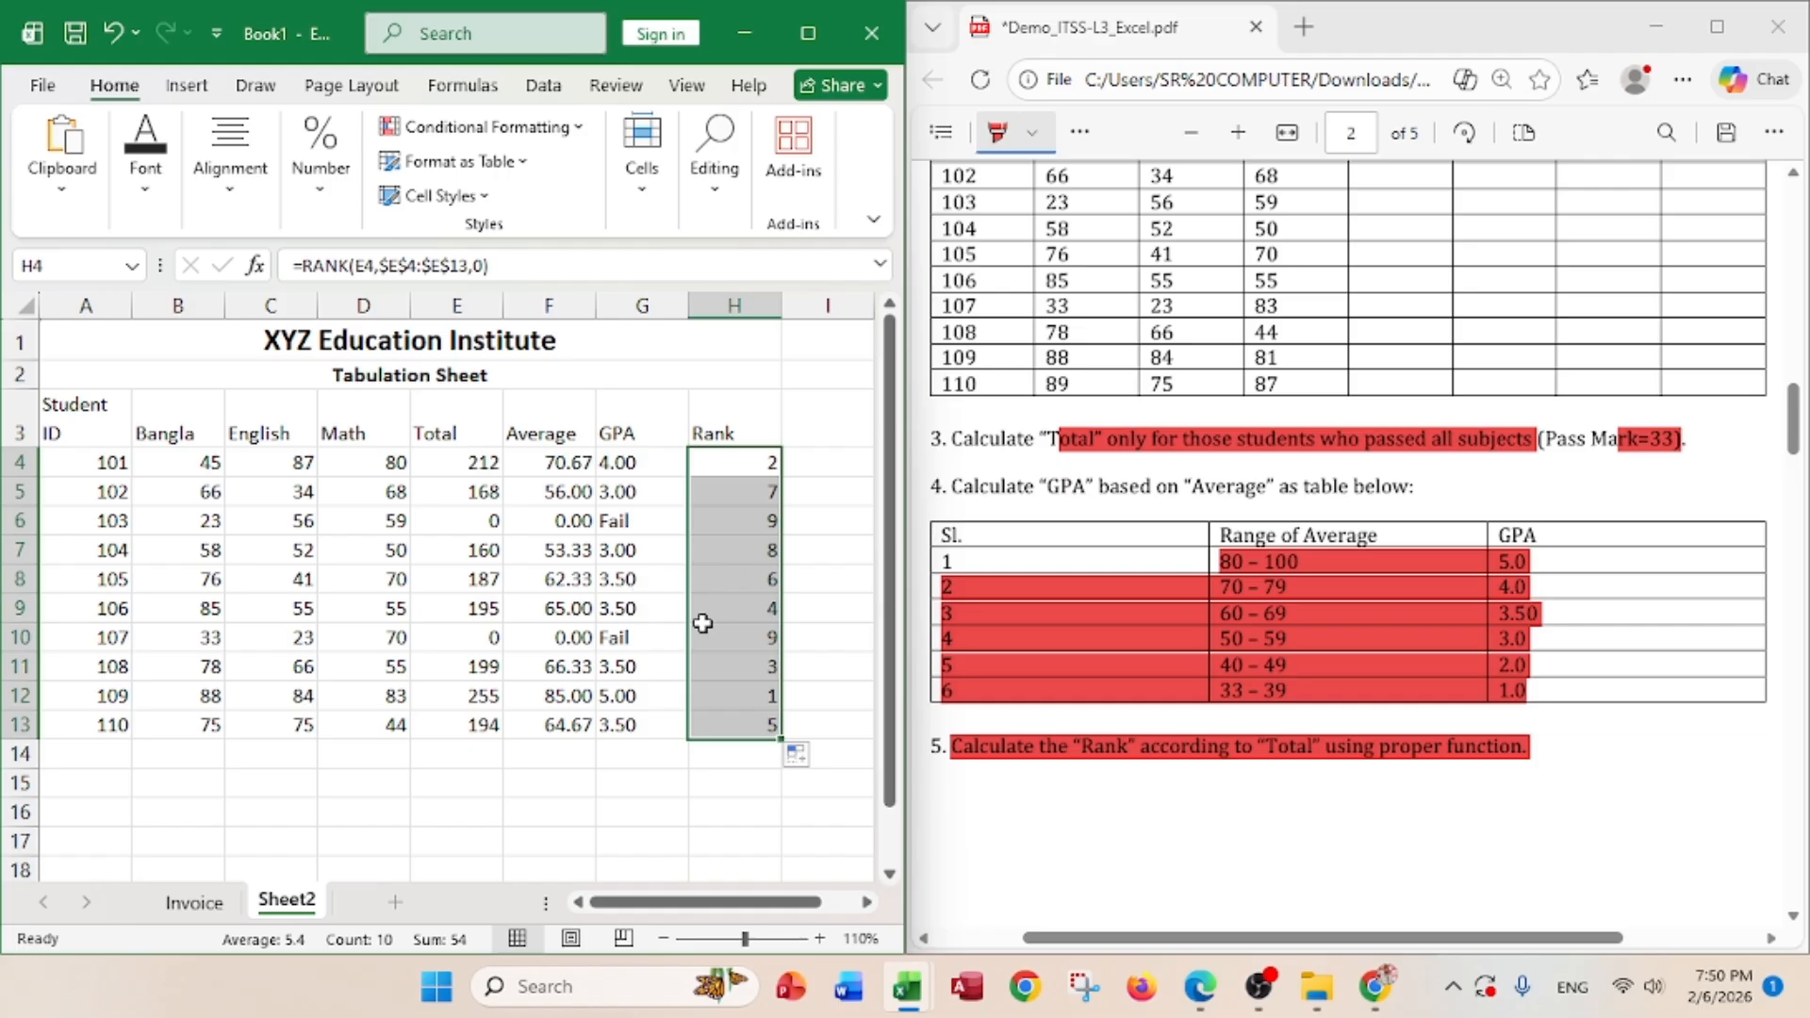
# - Make the column headings in A3:H3 bold and center them both horizontally and vertically
pyautogui.moveTo(637, 900); pyautogui.dragTo(613, 908)
pyautogui.moveTo(77, 421); pyautogui.dragTo(710, 415)
pyautogui.click(234, 184)
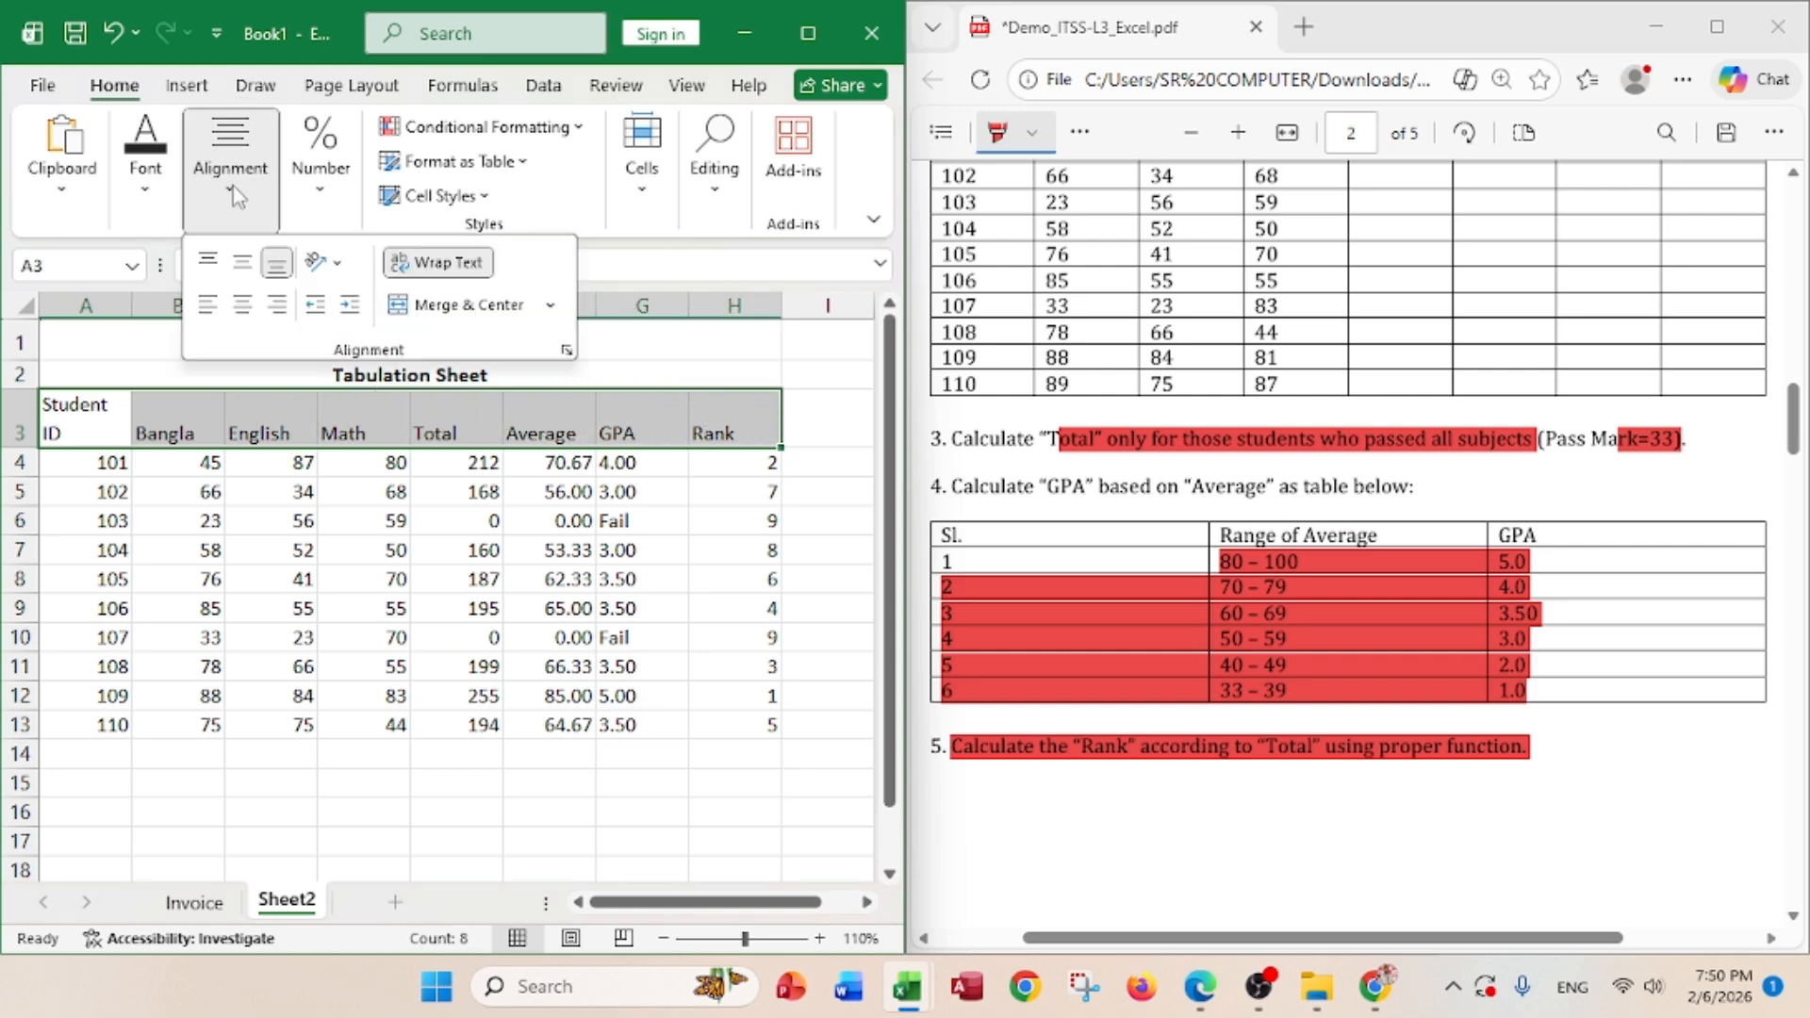
pyautogui.click(241, 309)
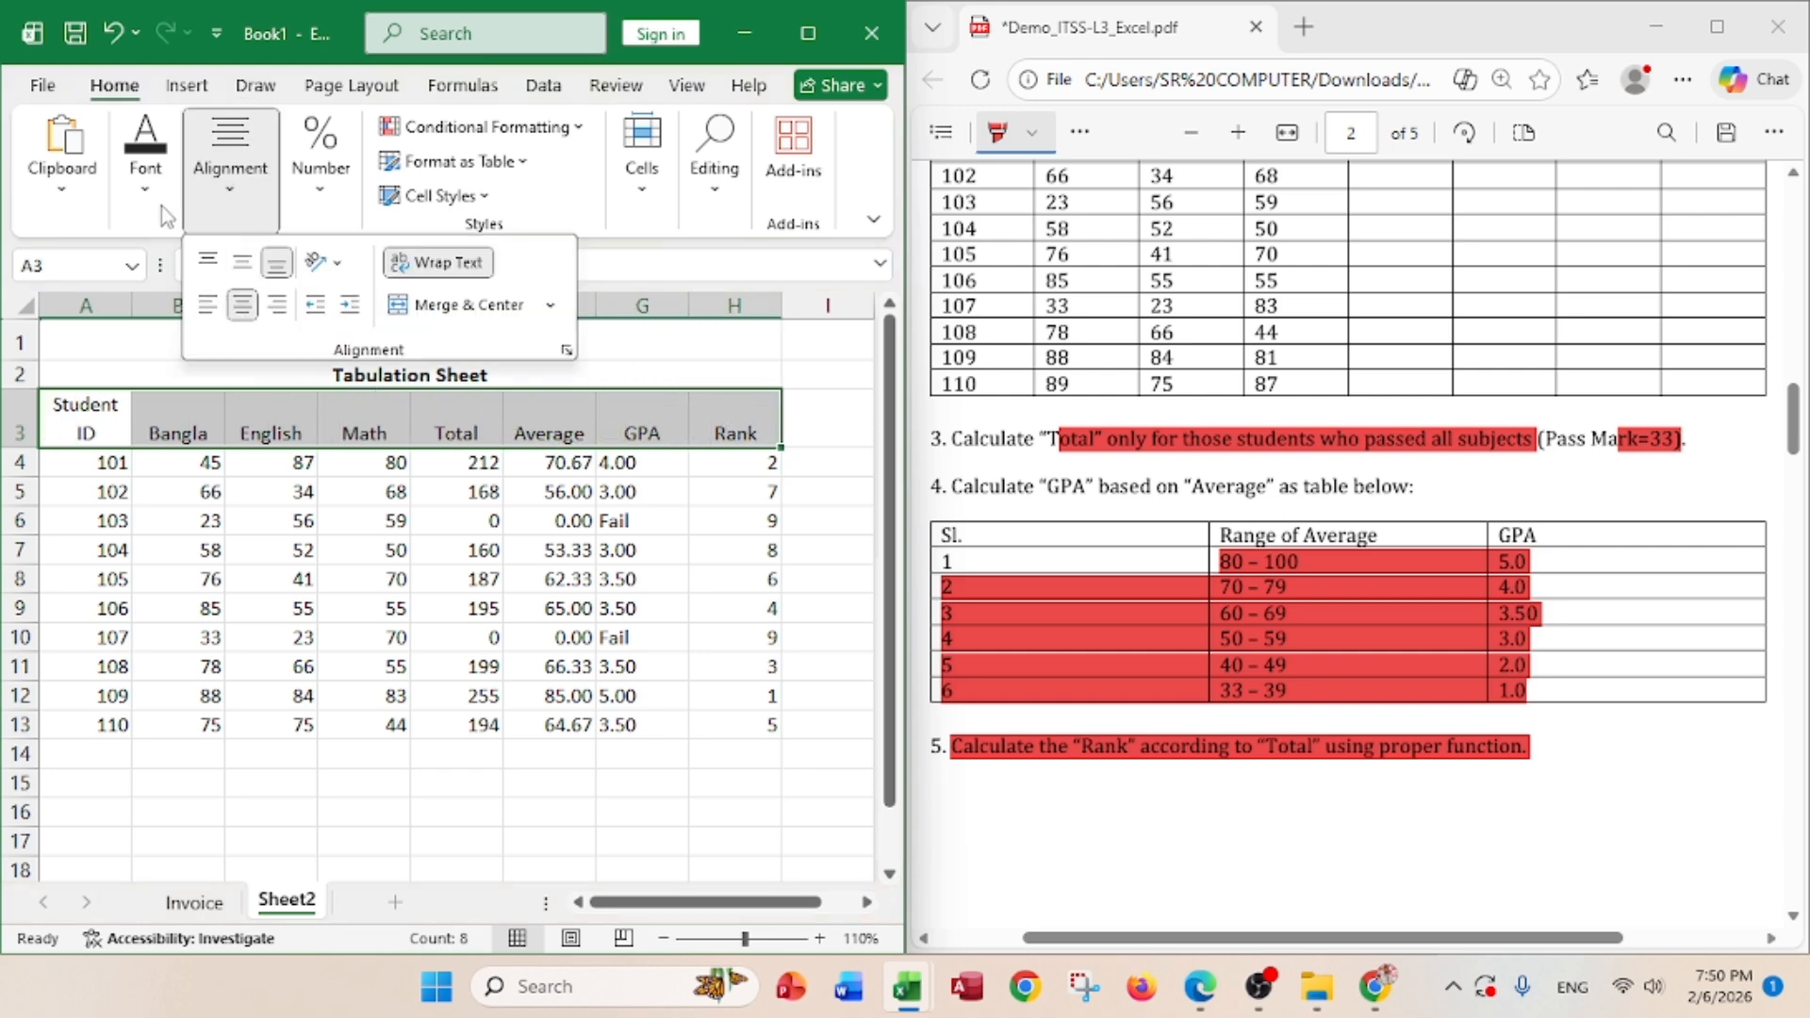
pyautogui.click(149, 185)
pyautogui.click(134, 304)
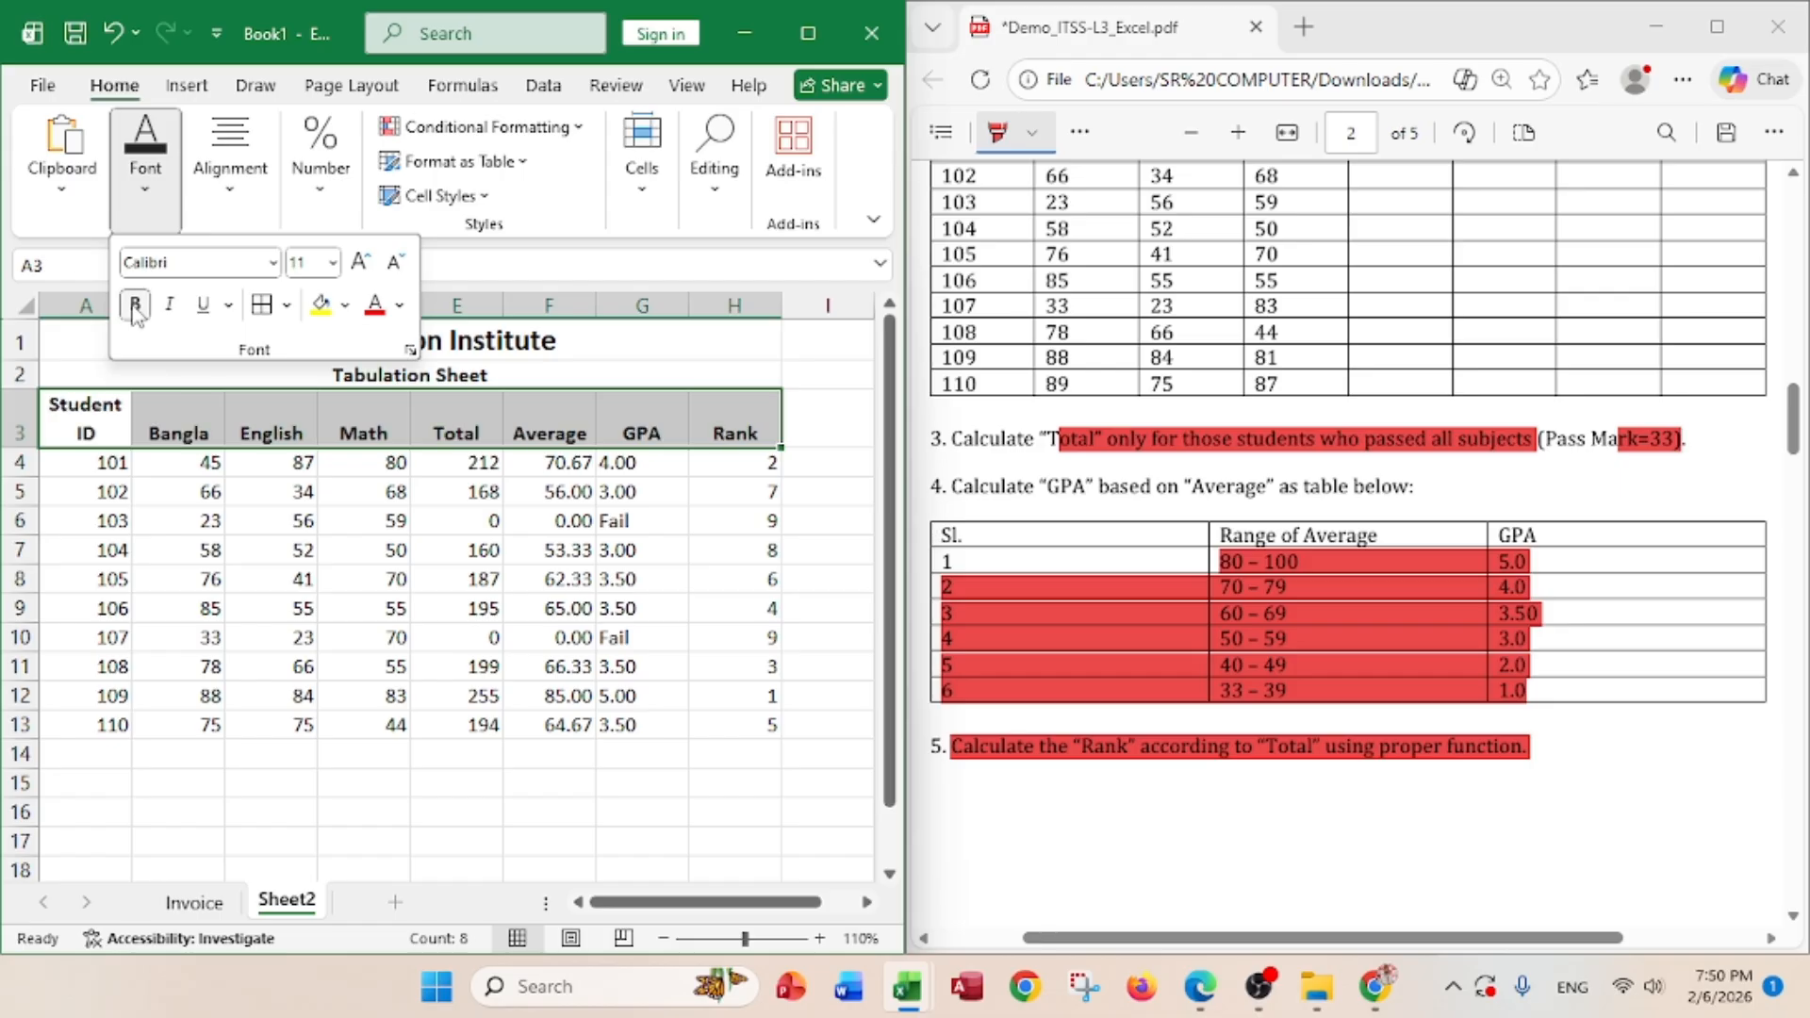
pyautogui.click(235, 196)
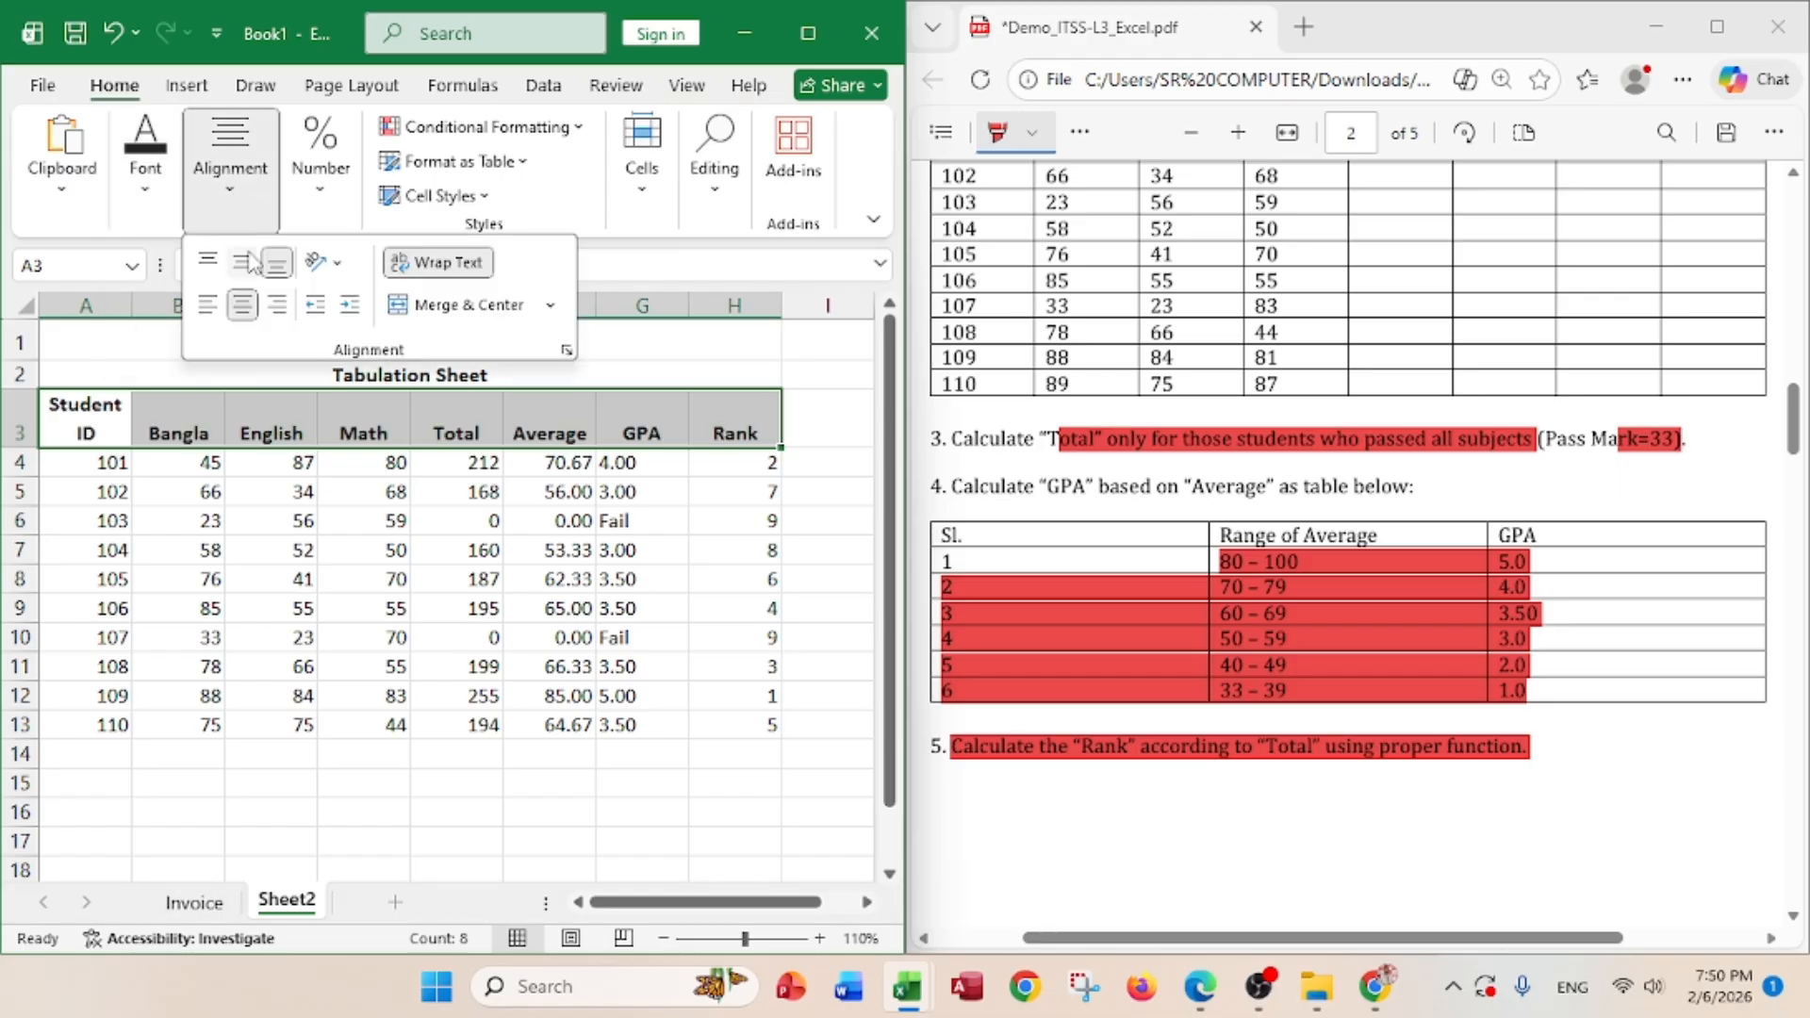
pyautogui.click(242, 262)
pyautogui.click(619, 566)
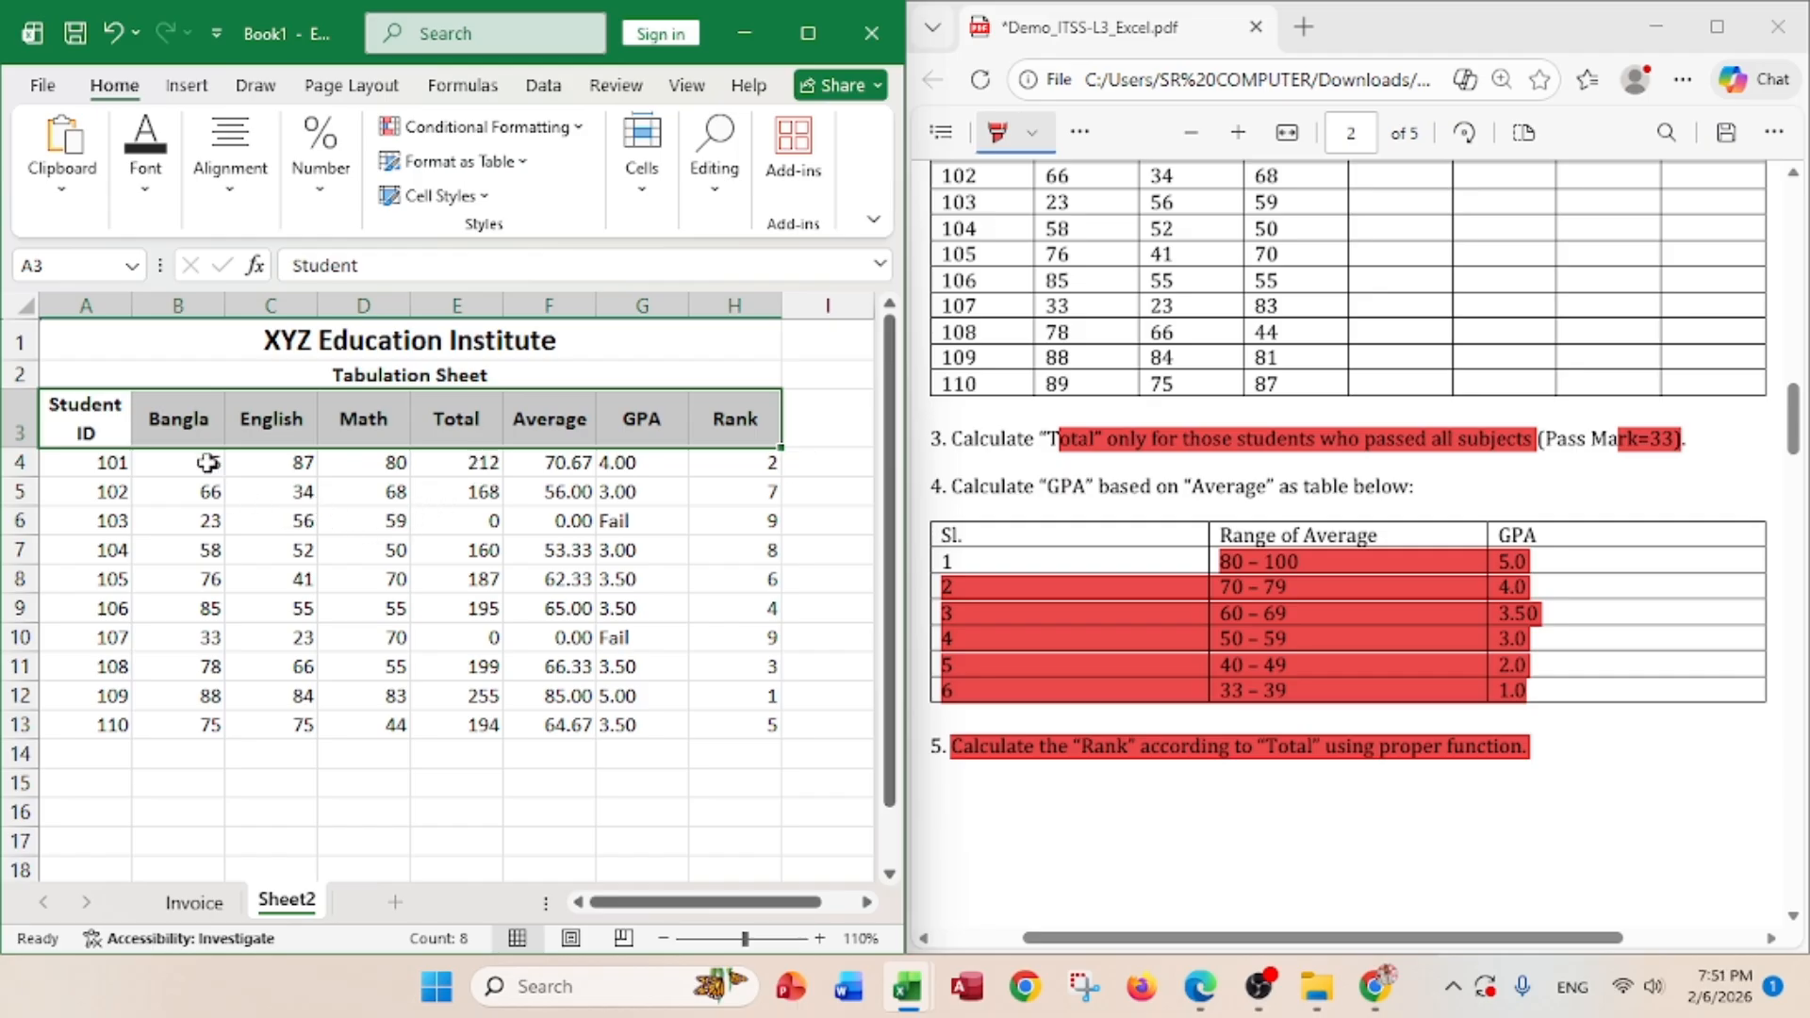
# - Center the marks and calculated results in B4:H13 horizontally
pyautogui.moveTo(201, 459); pyautogui.dragTo(727, 725)
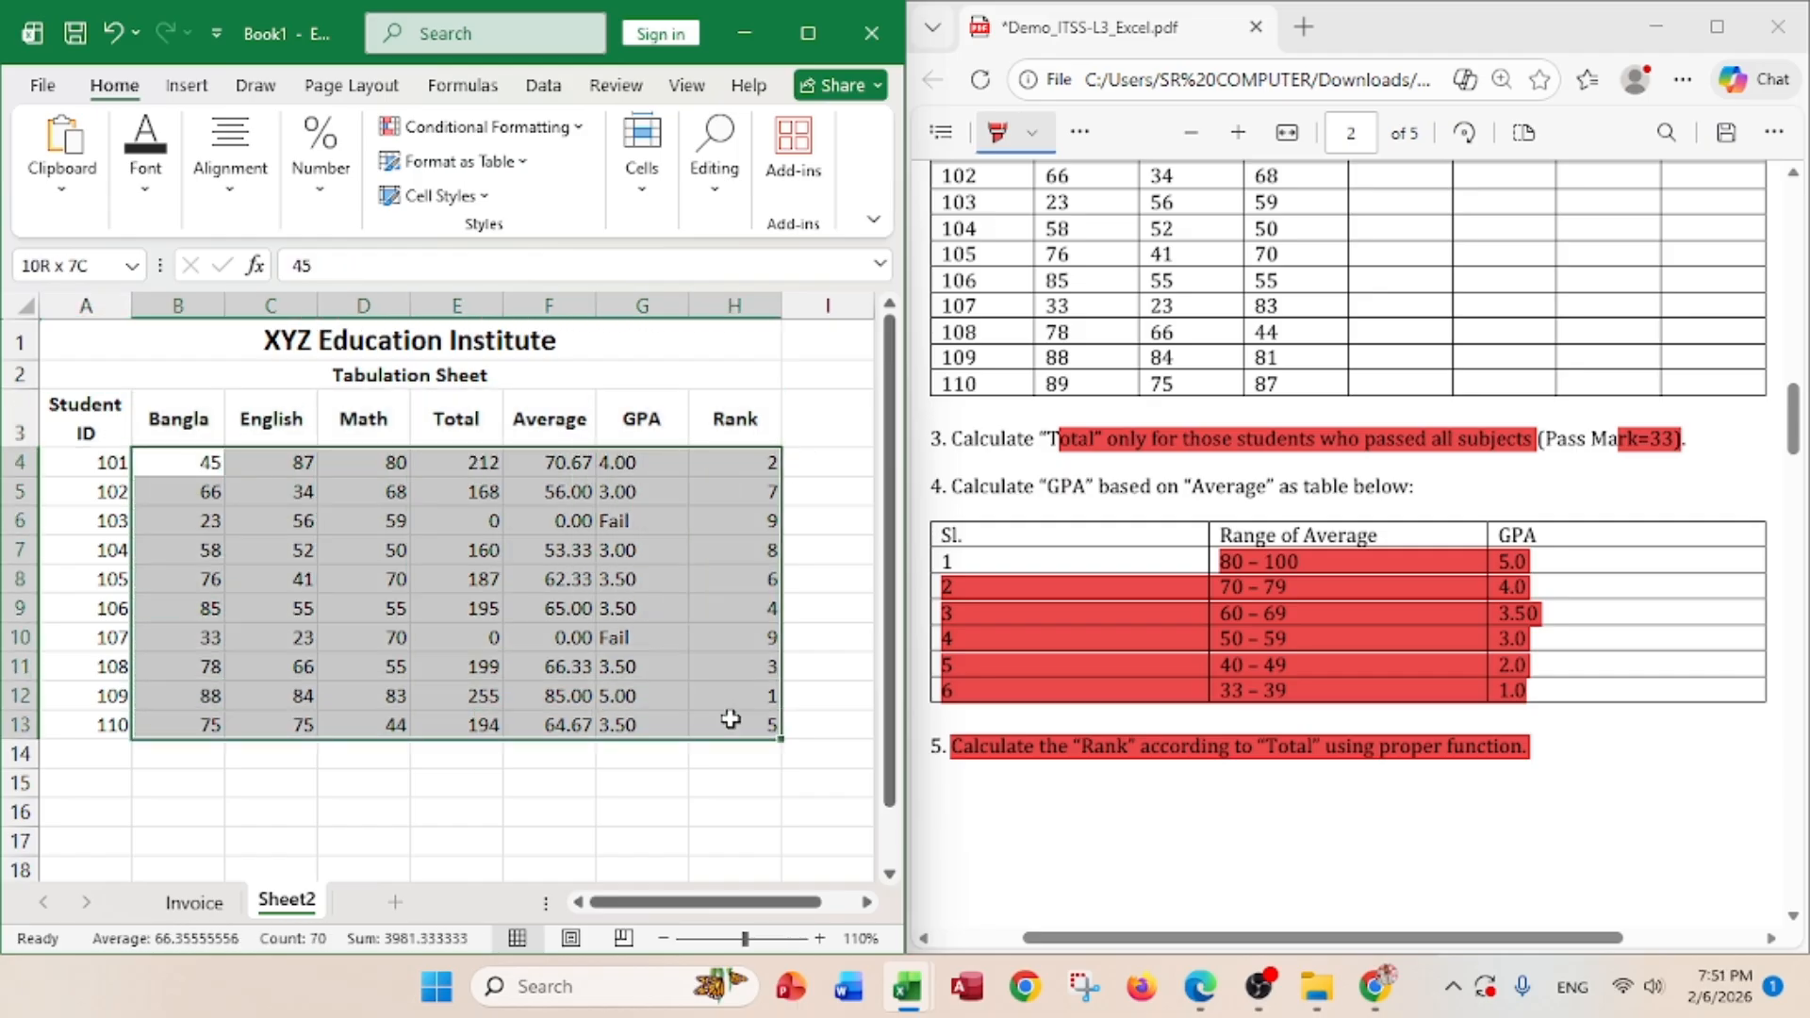
pyautogui.click(233, 201)
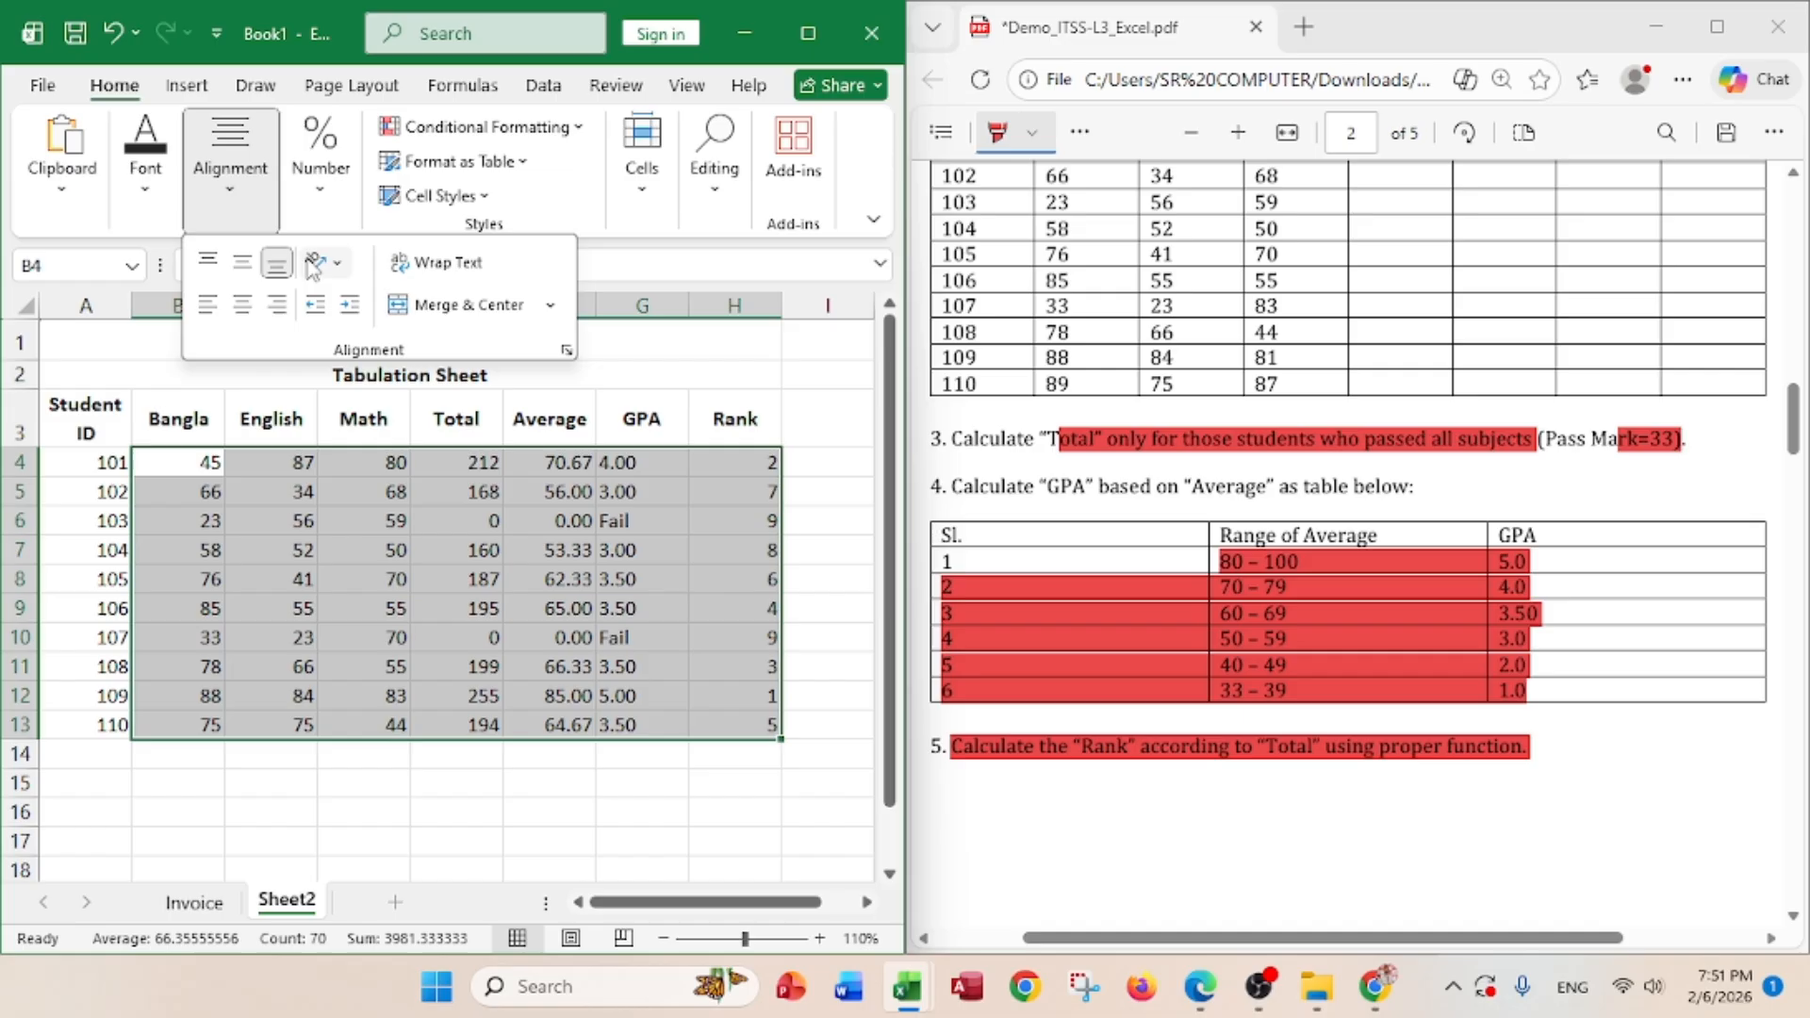
pyautogui.click(242, 304)
pyautogui.click(702, 773)
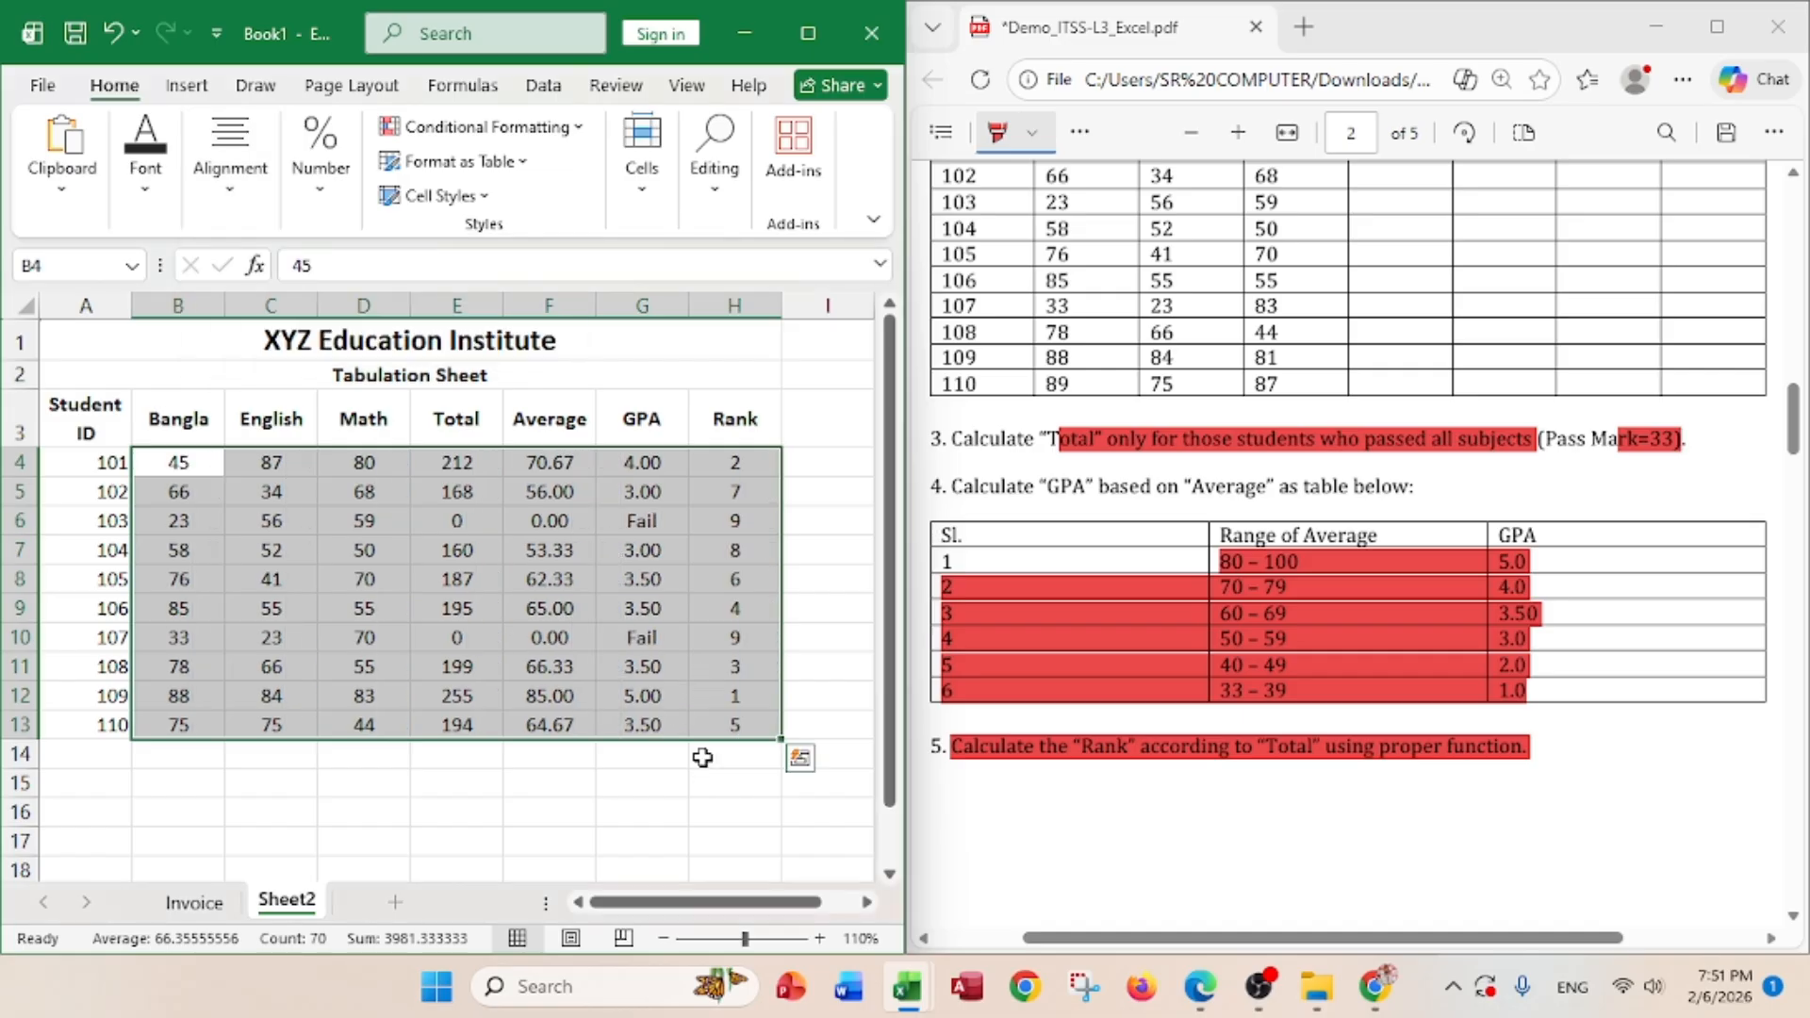
pyautogui.click(827, 551)
# - Apply All Borders to the whole tabulation sheet, A1:H13
pyautogui.moveTo(479, 341); pyautogui.dragTo(486, 733)
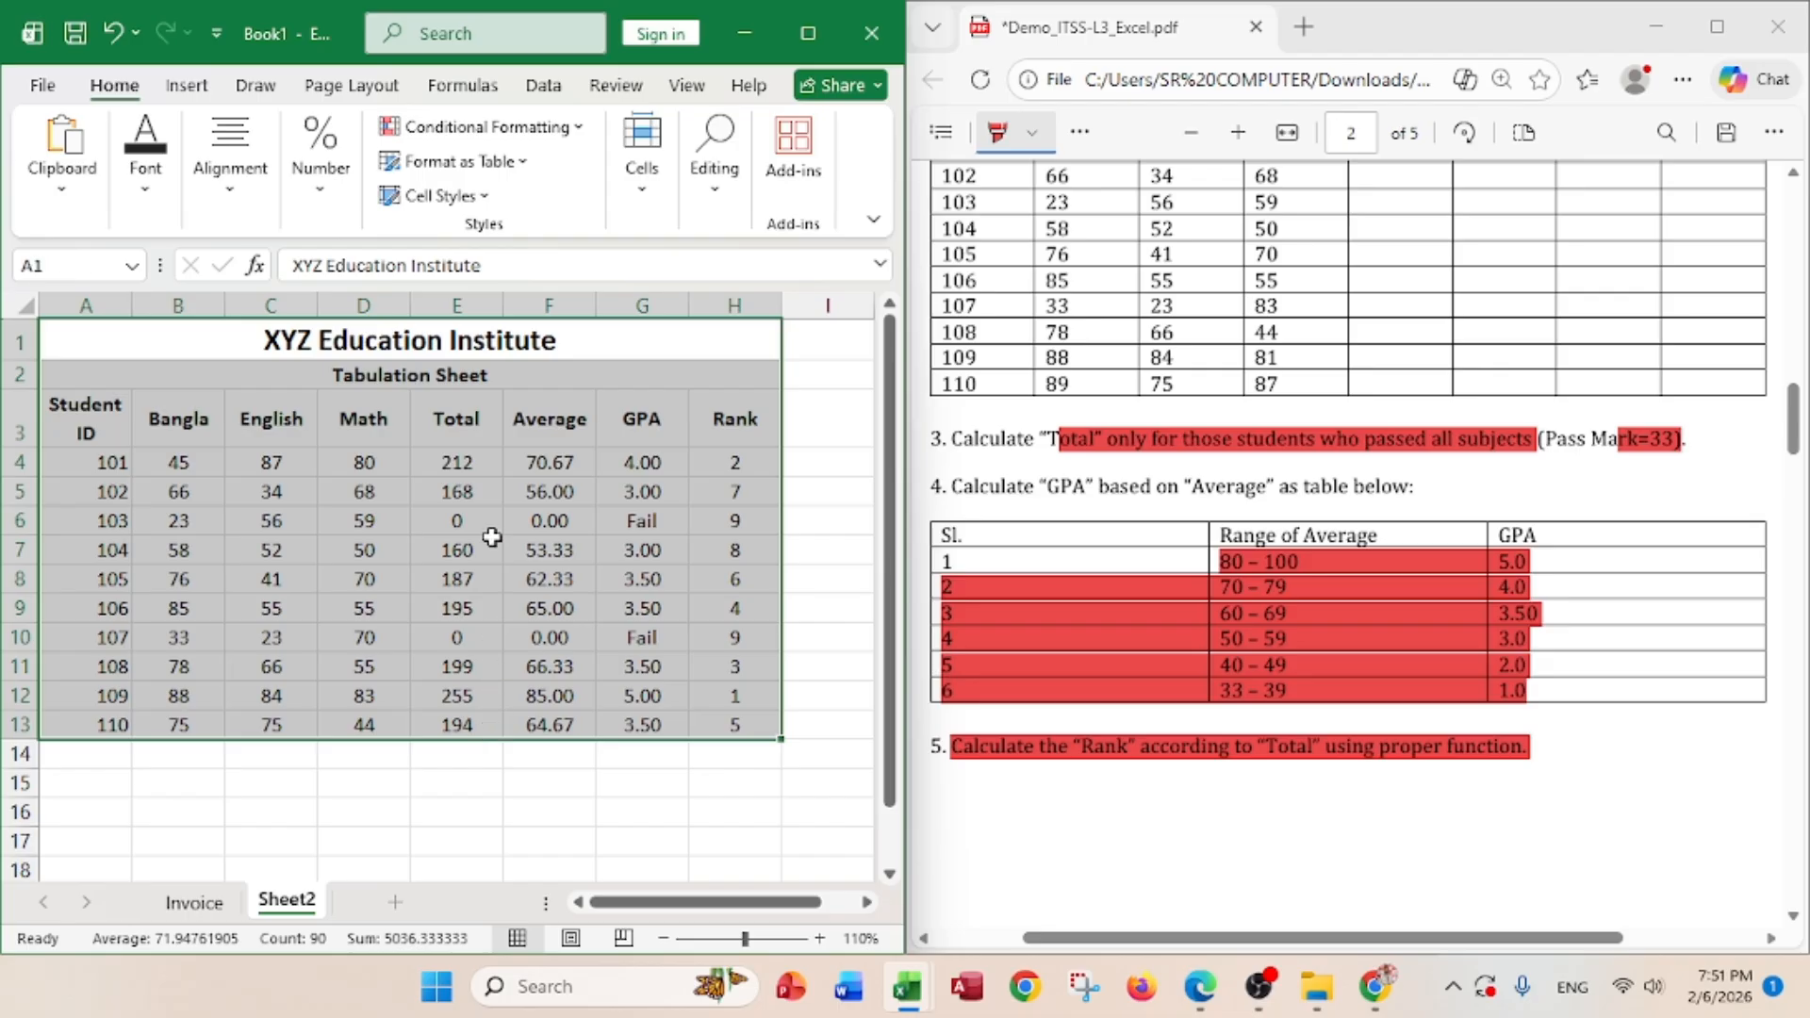
pyautogui.click(153, 194)
pyautogui.click(285, 305)
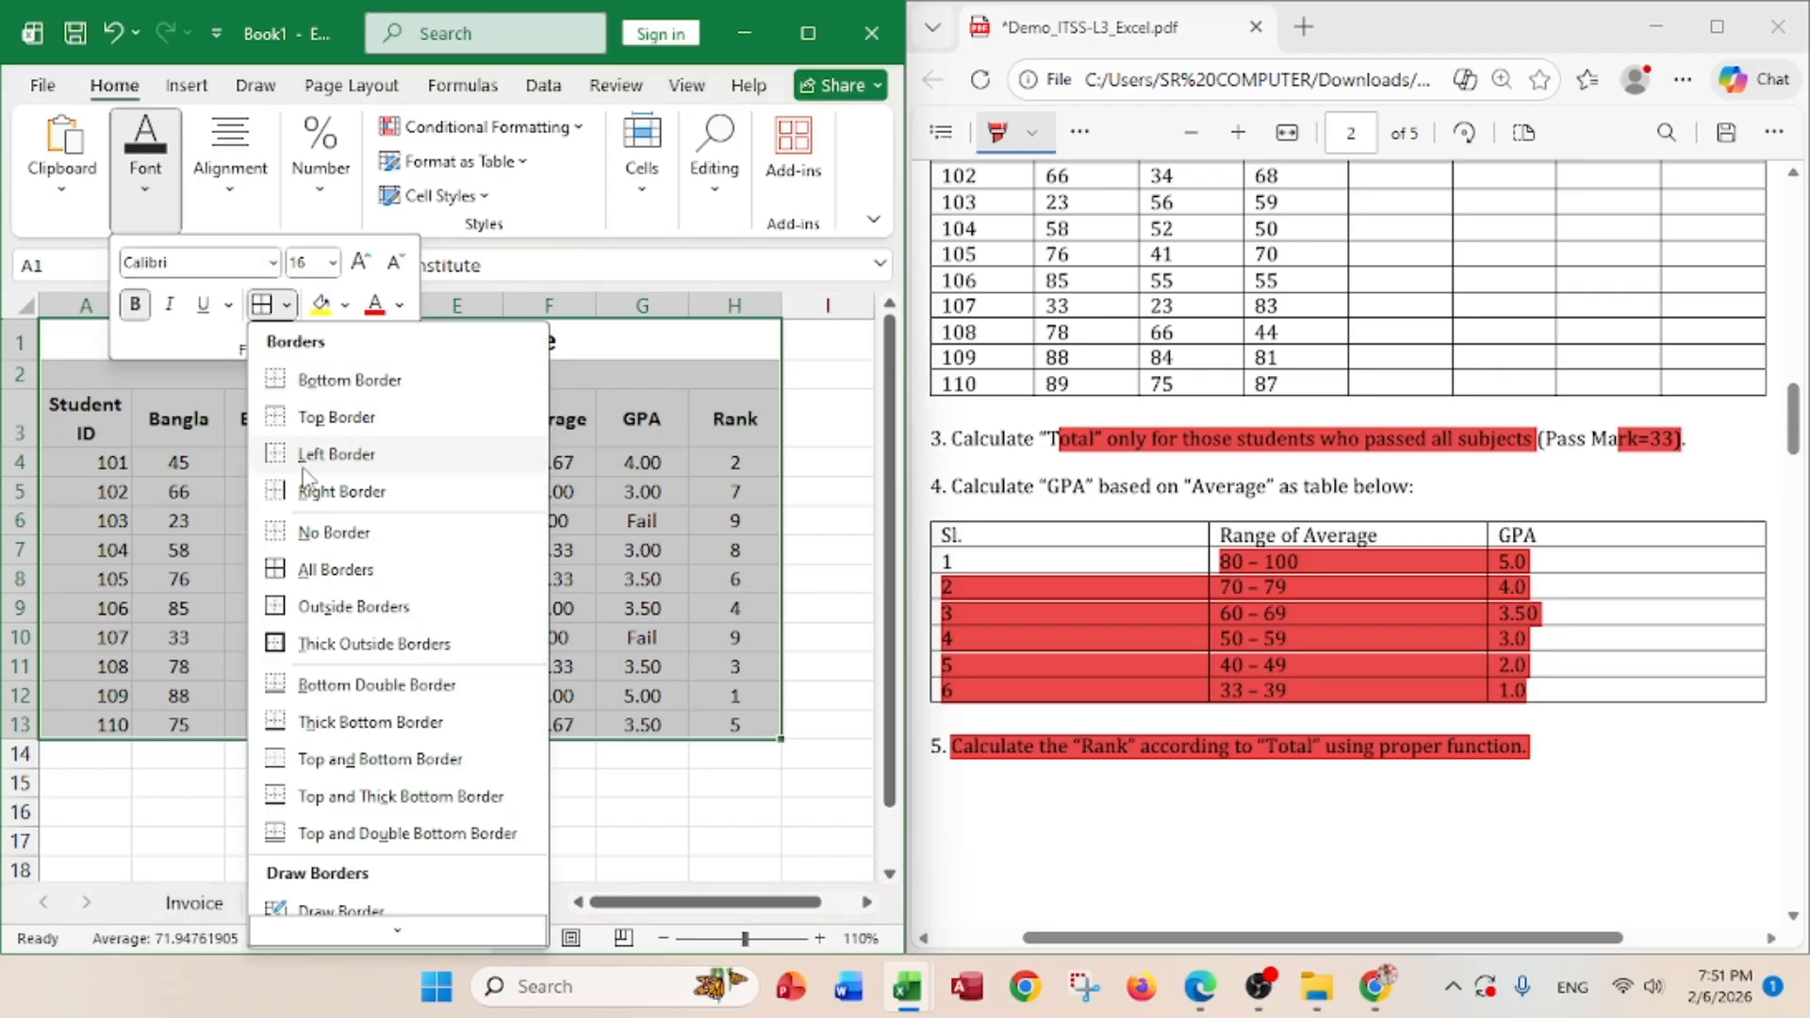
pyautogui.click(307, 568)
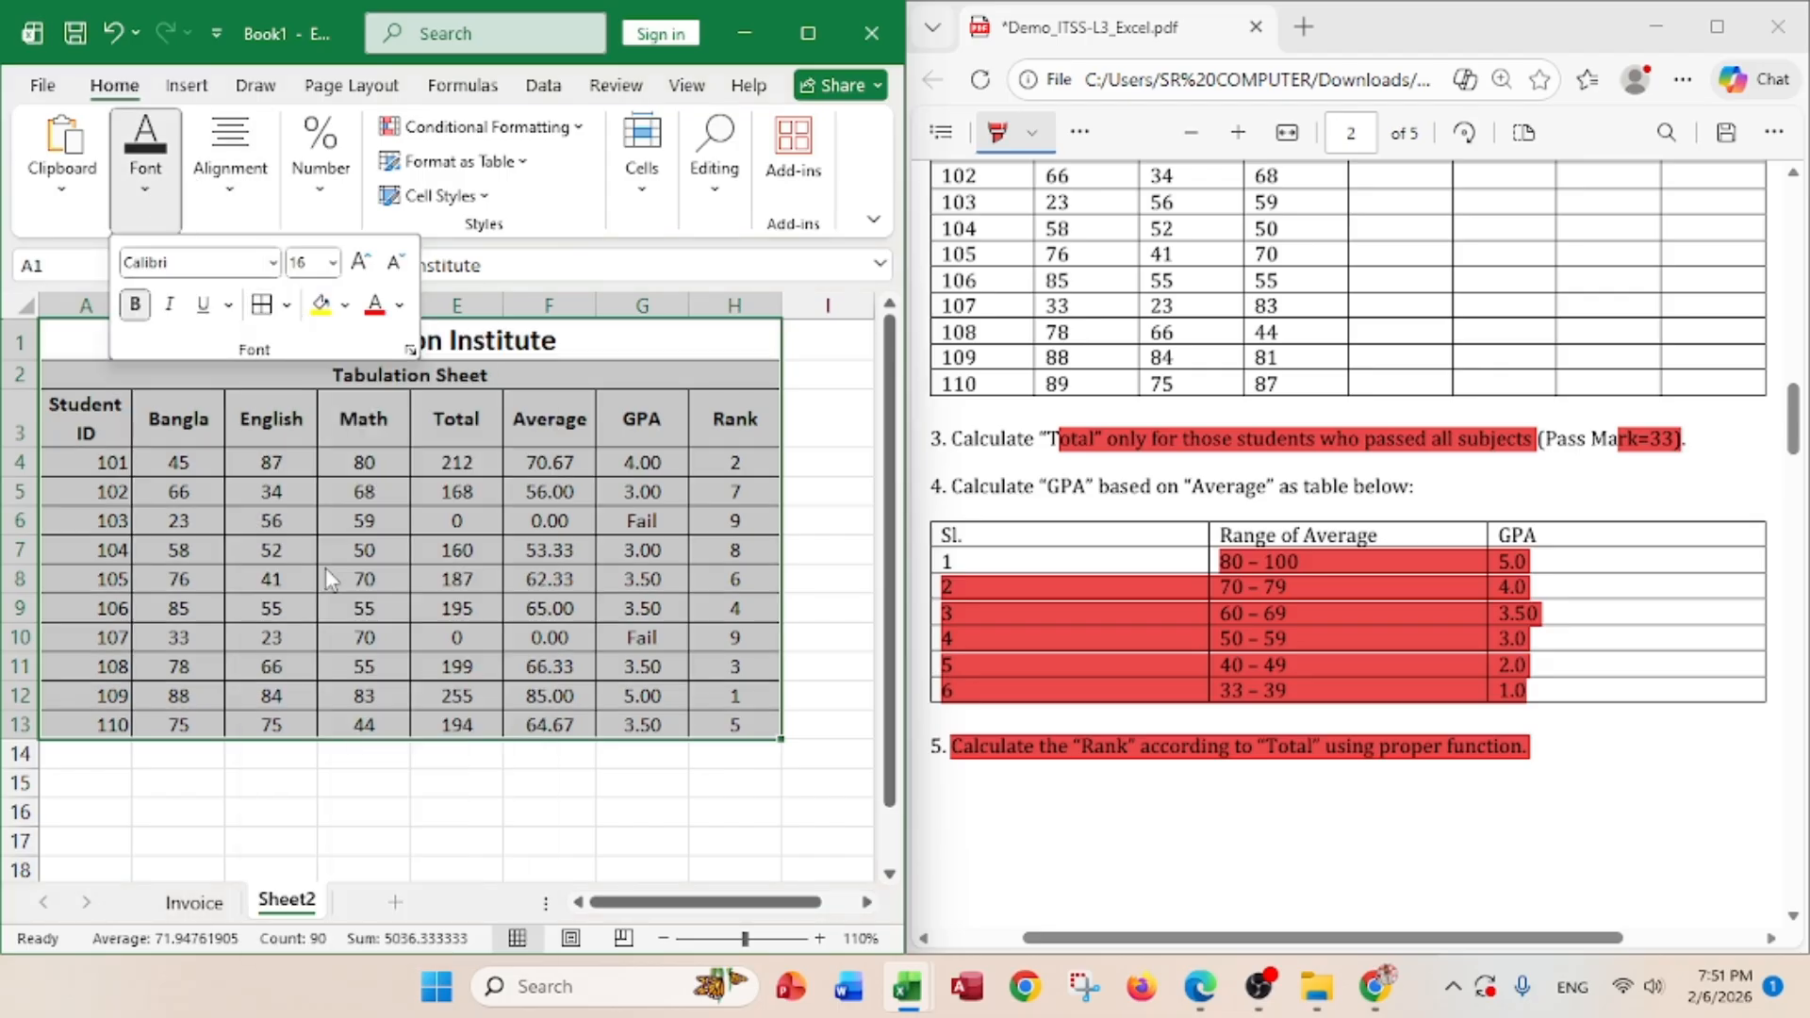
pyautogui.click(622, 786)
pyautogui.click(612, 772)
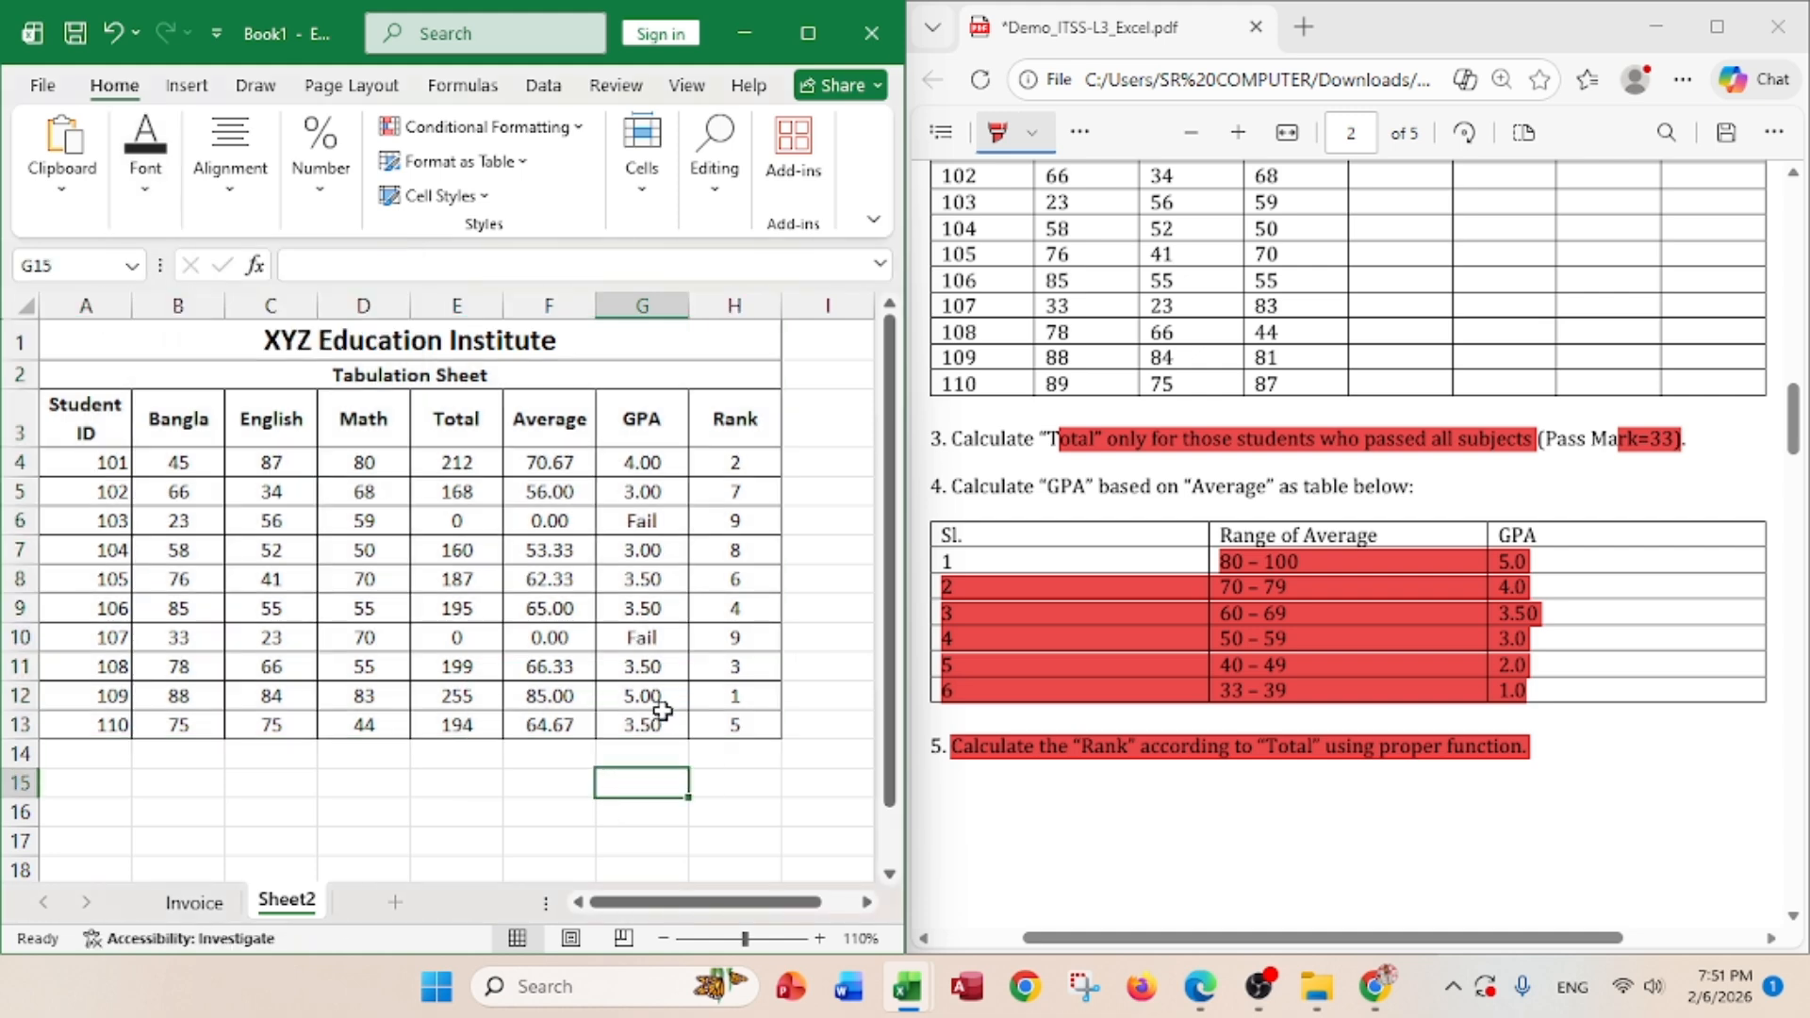
# - Open the Save As page and return to the worksheet without saving
pyautogui.hotkey('ctrl', 's')
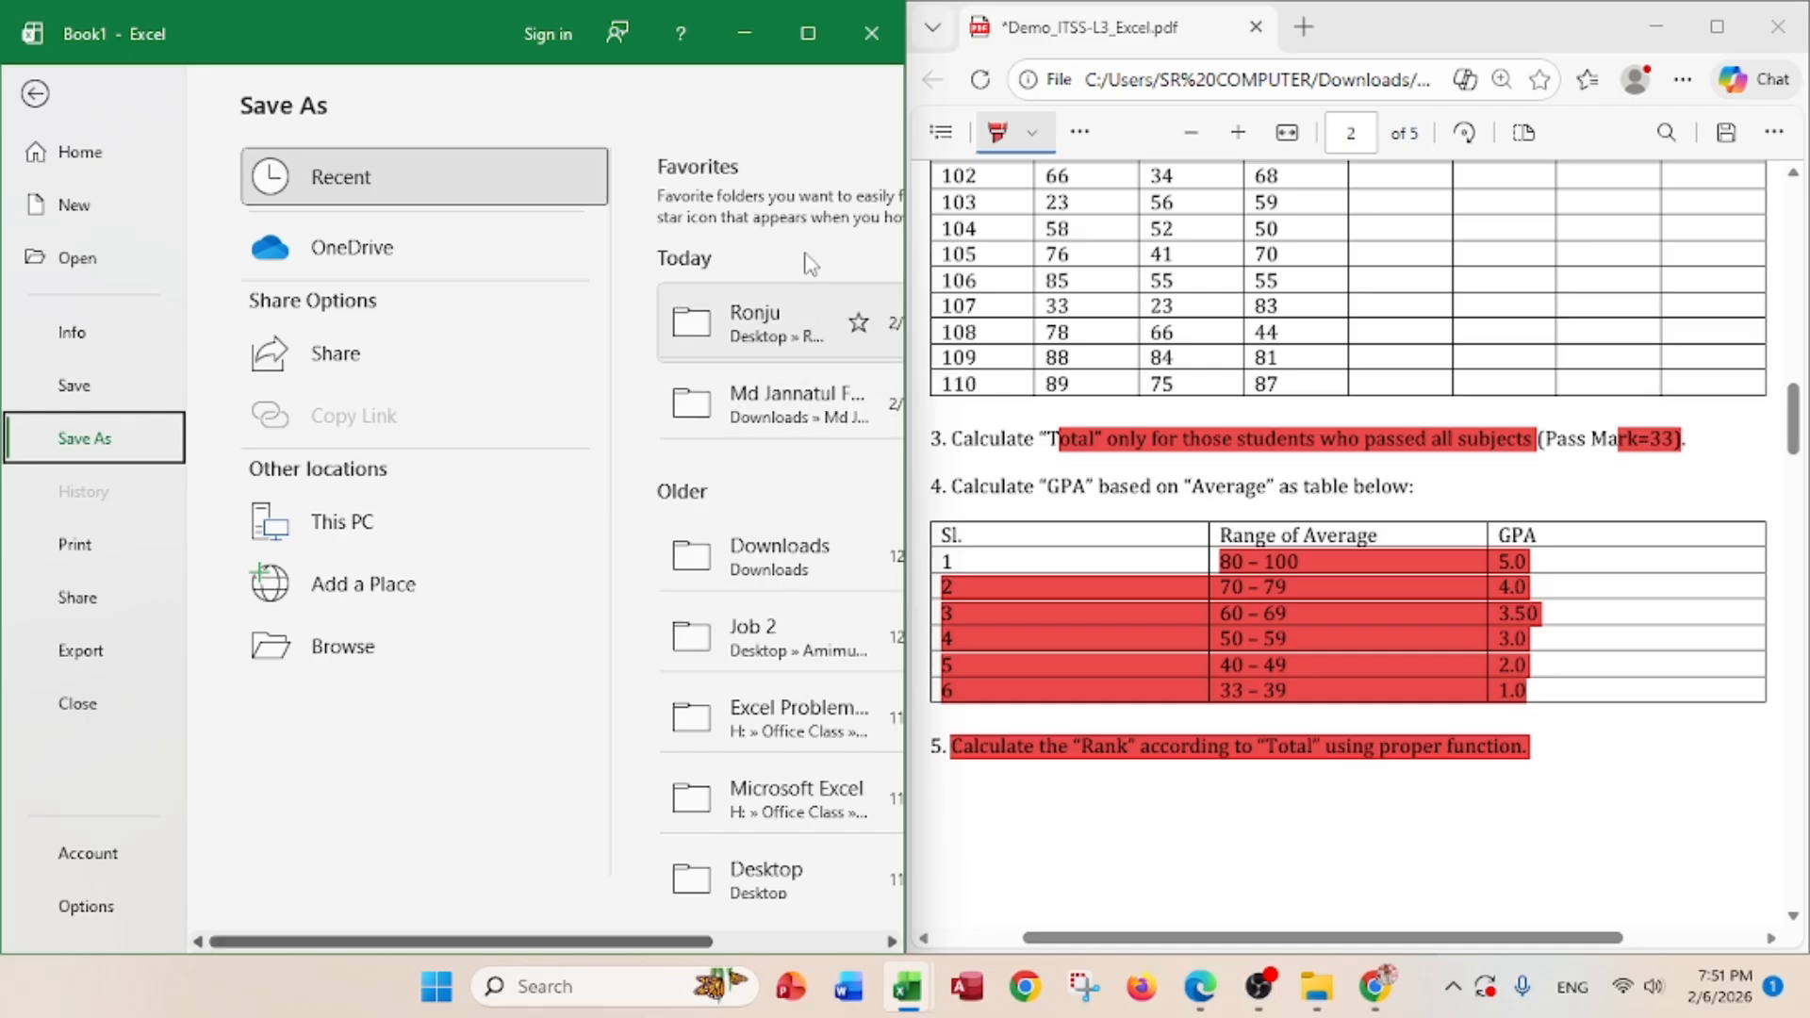
pyautogui.click(36, 100)
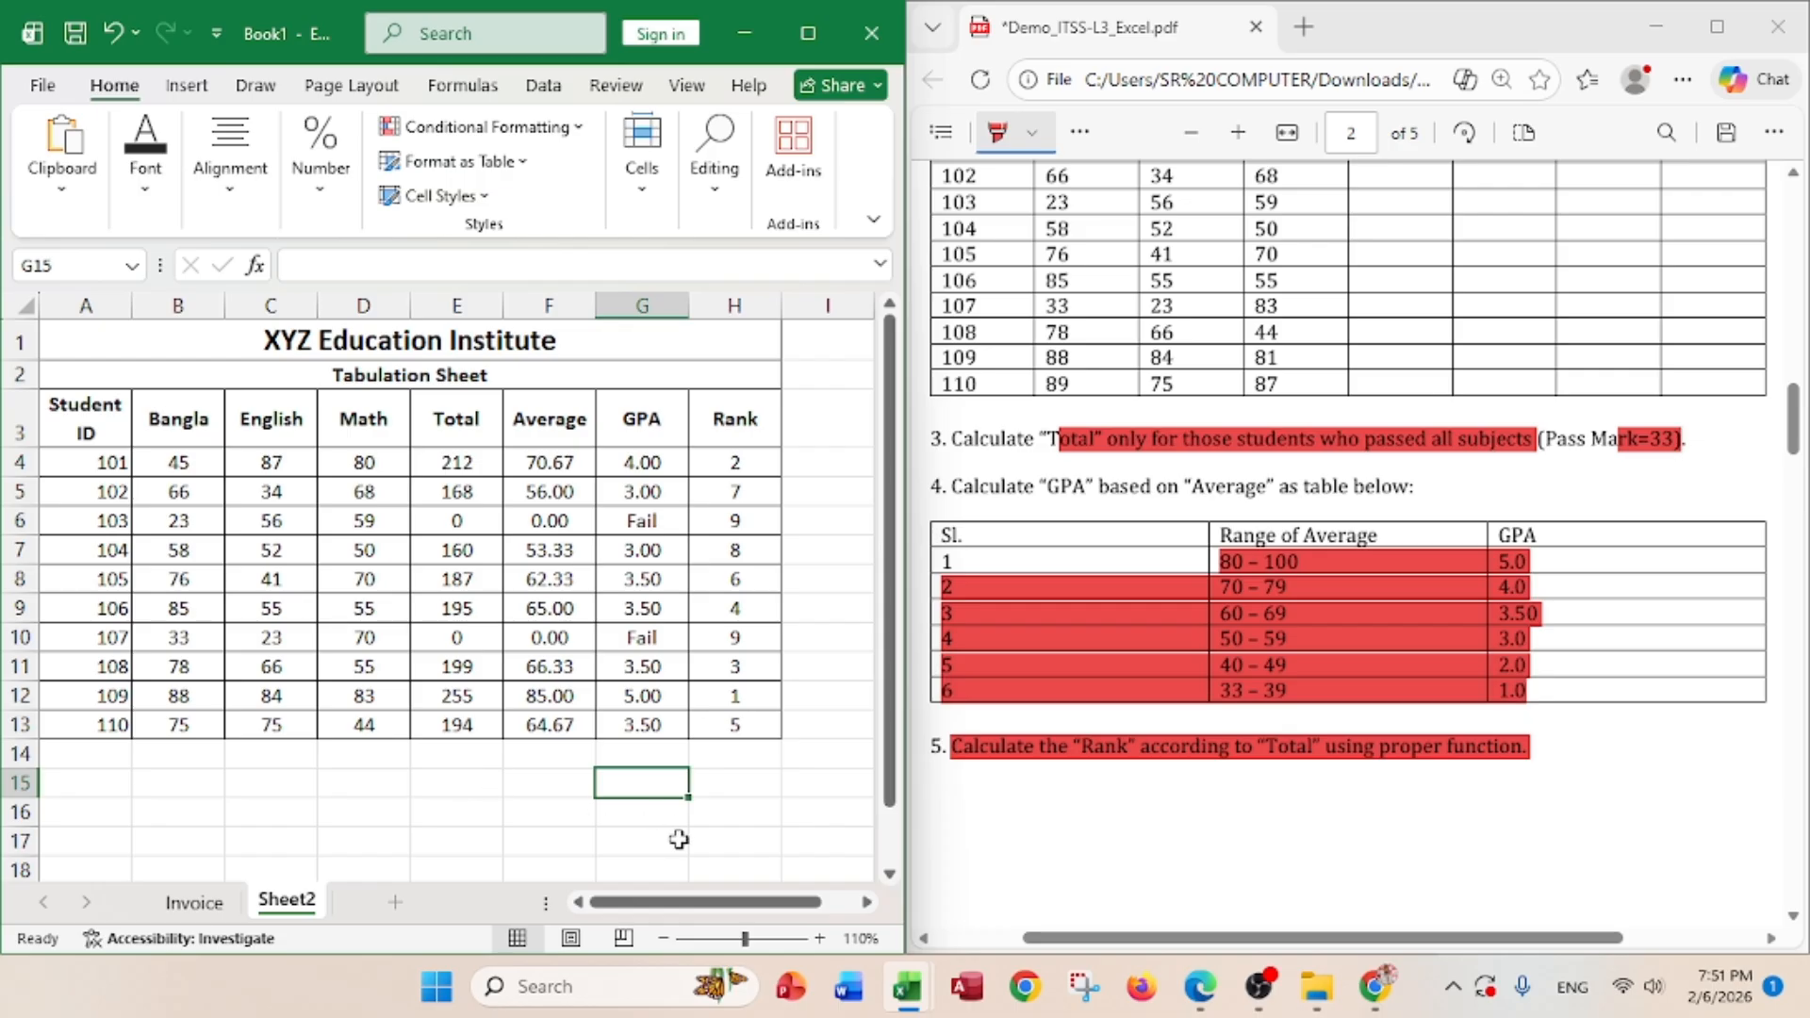